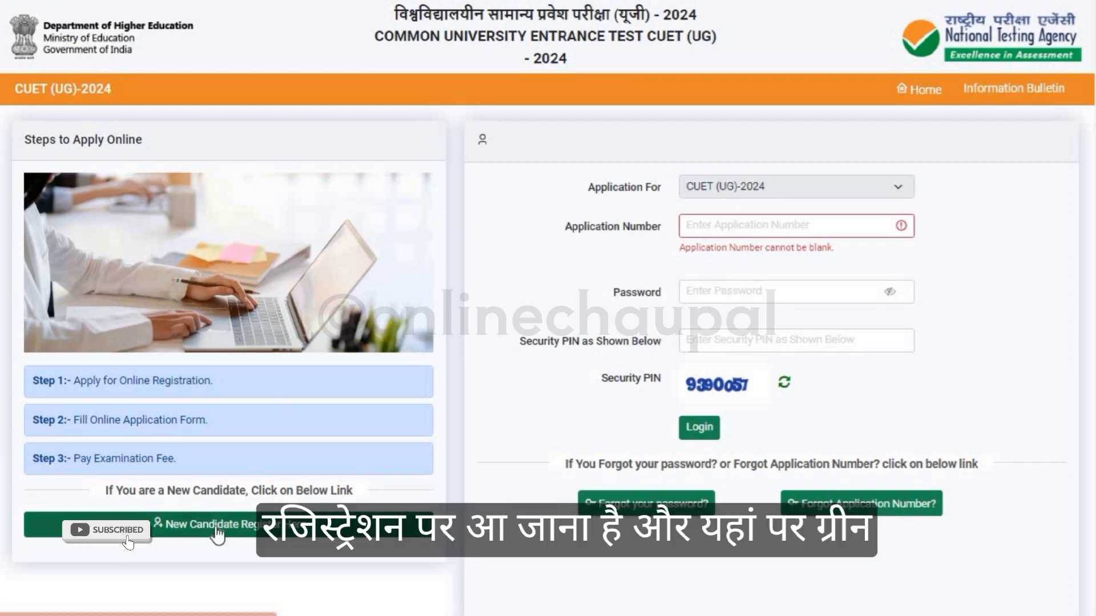
- Begin a New Candidate Registration from the CUET (UG) 2024 login page
{"action": "left_click", "coordinate": [239, 534]}
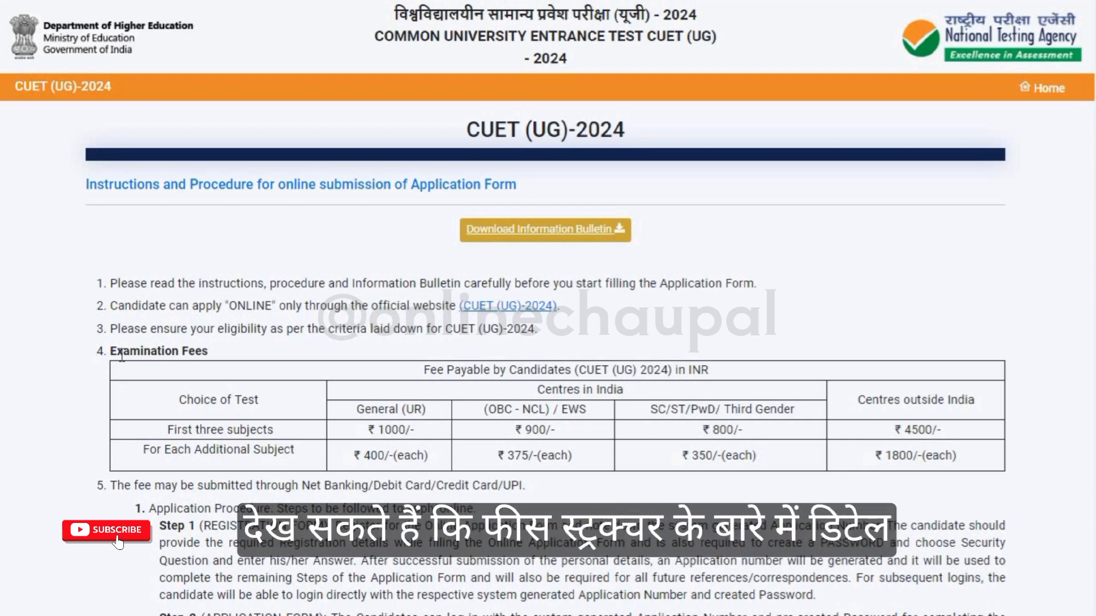
{"action": "left_click_drag", "start_coordinate": [121, 355], "coordinate": [206, 431]}
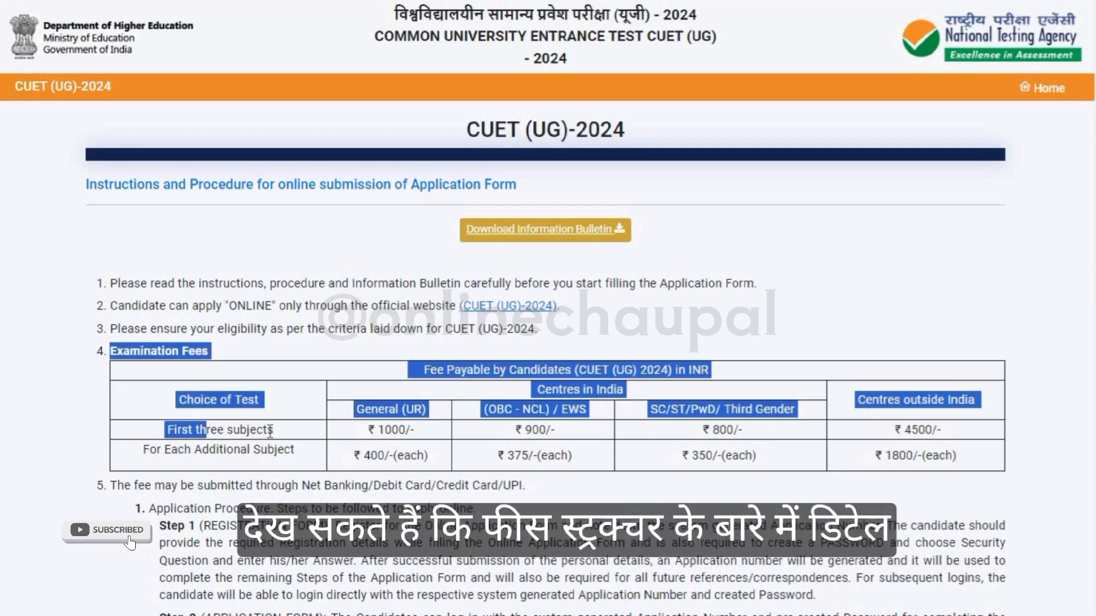
{"action": "left_click", "coordinate": [765, 311]}
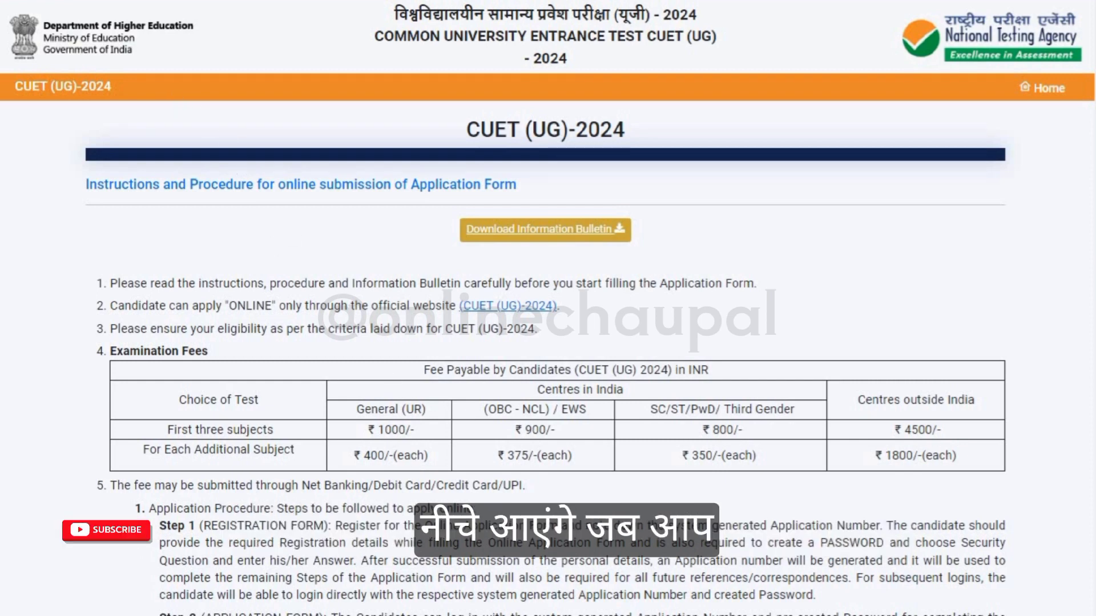
{"action": "scroll", "coordinate": [765, 354], "scroll_direction": "down", "scroll_amount": 5}
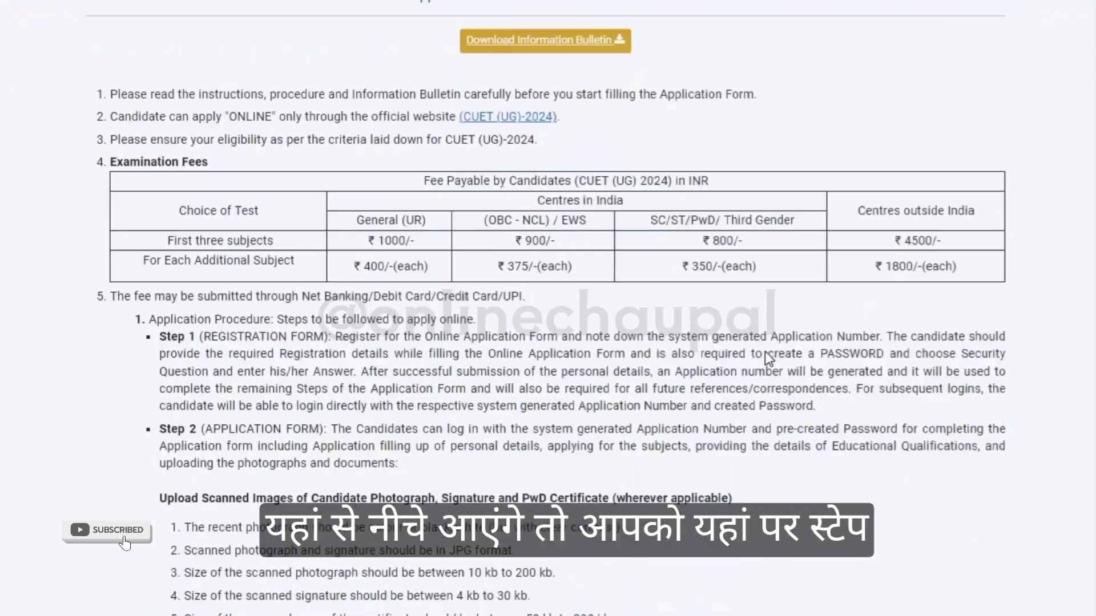
{"action": "scroll", "coordinate": [765, 353], "scroll_direction": "down", "scroll_amount": 1}
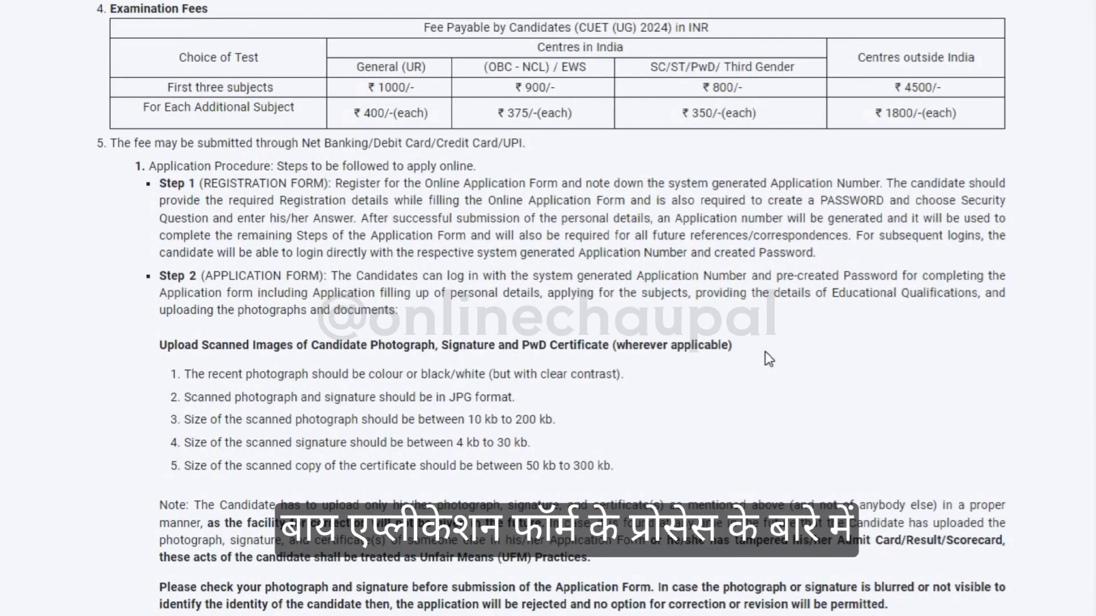
{"action": "scroll", "coordinate": [765, 351], "scroll_direction": "down", "scroll_amount": 3}
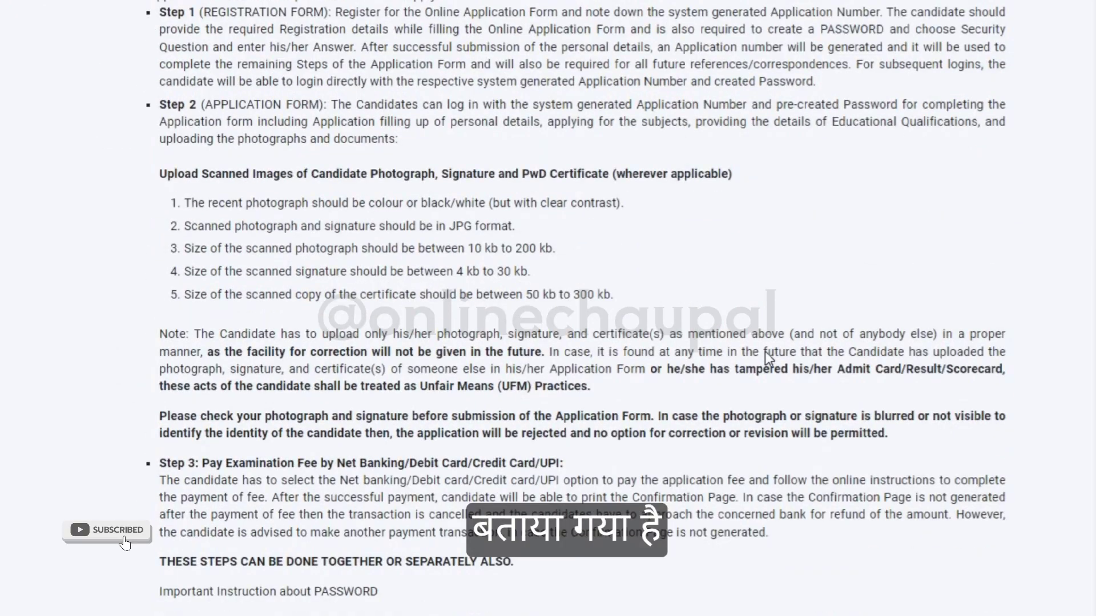
{"action": "left_click_drag", "start_coordinate": [160, 173], "coordinate": [735, 174]}
{"action": "left_click", "coordinate": [738, 252]}
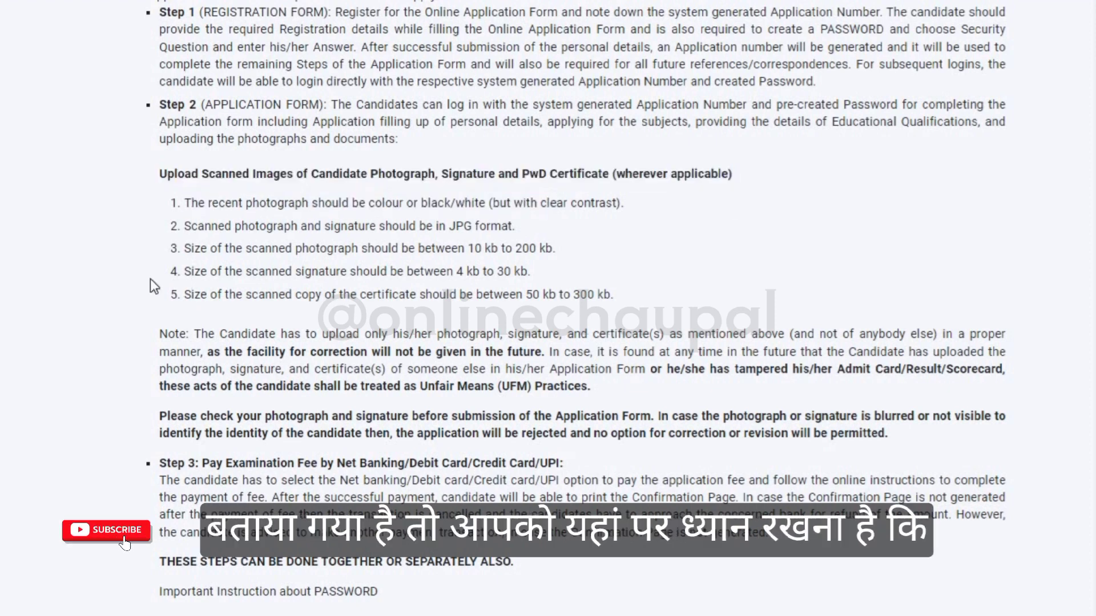
{"action": "left_click_drag", "start_coordinate": [190, 204], "coordinate": [385, 204]}
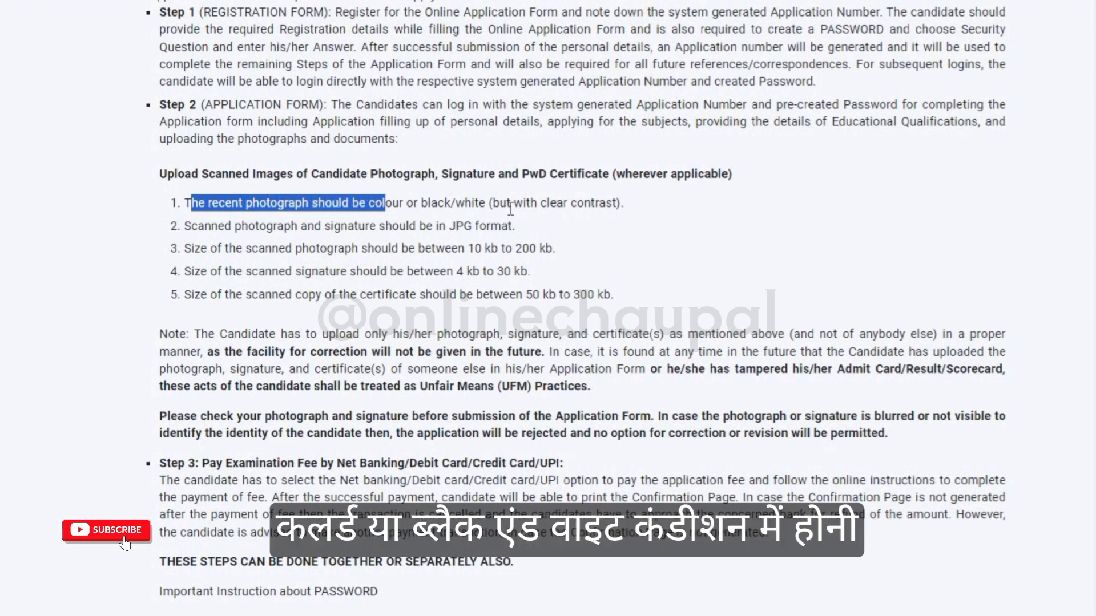
{"action": "left_click", "coordinate": [645, 234]}
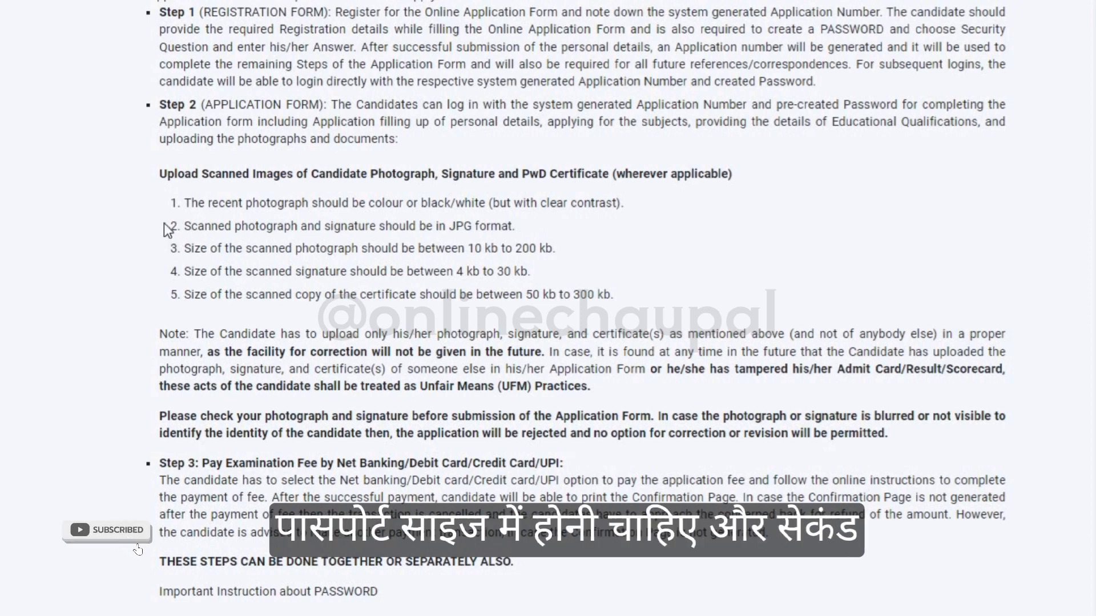
{"action": "left_click_drag", "start_coordinate": [166, 227], "coordinate": [508, 233]}
{"action": "left_click", "coordinate": [409, 291]}
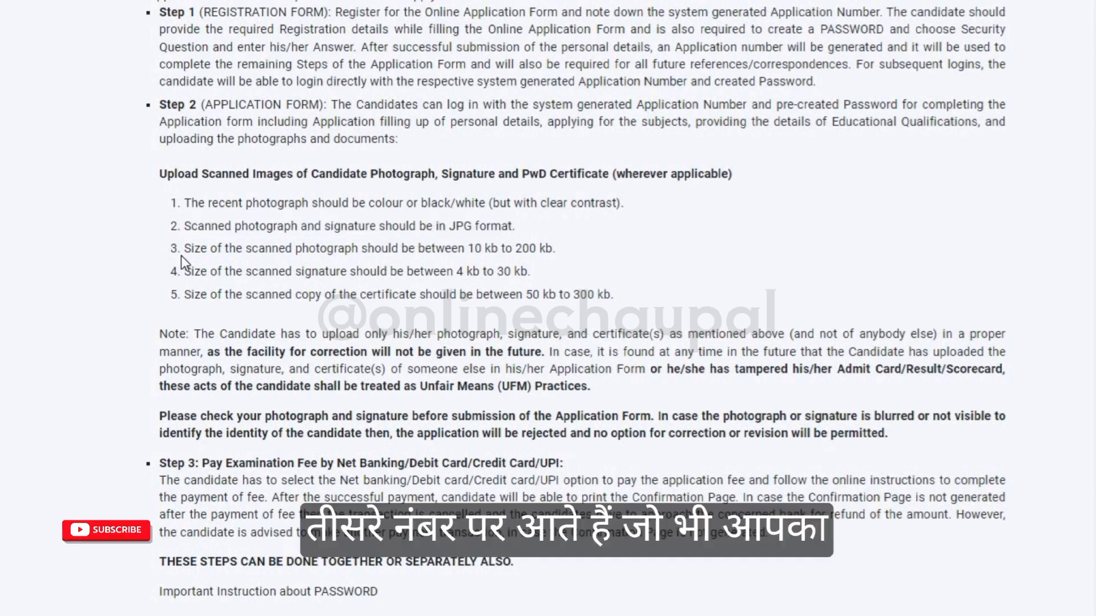
{"action": "left_click_drag", "start_coordinate": [184, 248], "coordinate": [471, 252]}
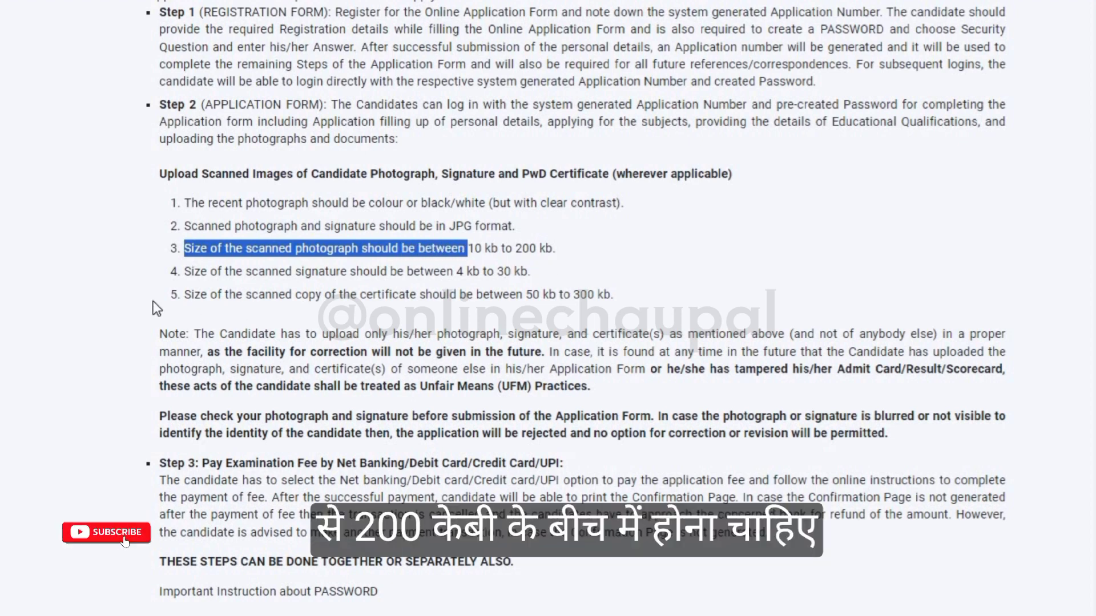
{"action": "left_click", "coordinate": [166, 286]}
{"action": "left_click_drag", "start_coordinate": [184, 272], "coordinate": [473, 276]}
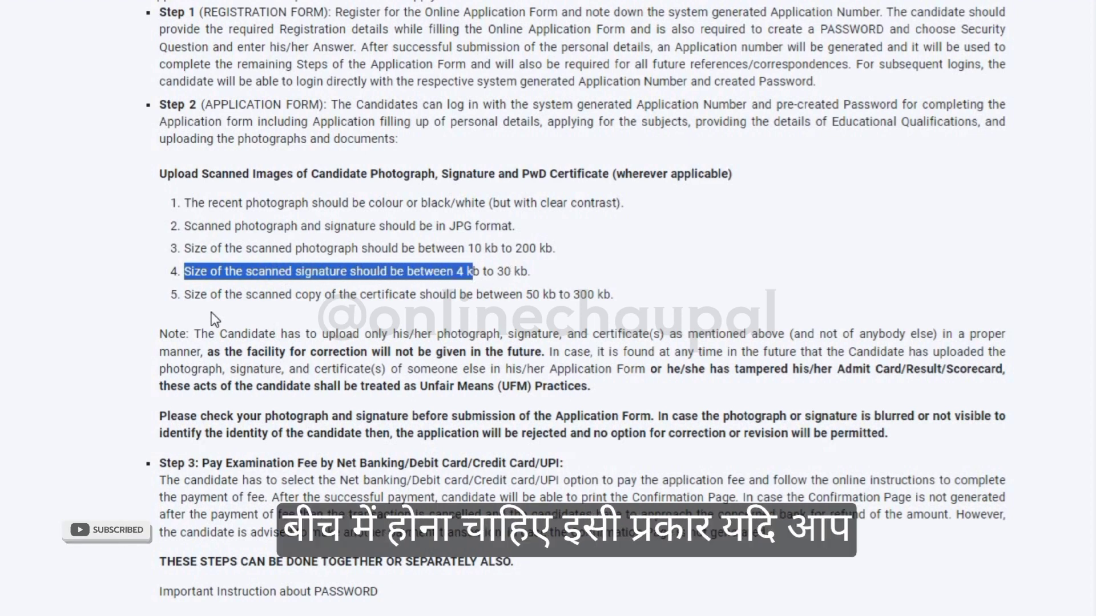
{"action": "left_click", "coordinate": [139, 319]}
{"action": "left_click_drag", "start_coordinate": [184, 295], "coordinate": [246, 295]}
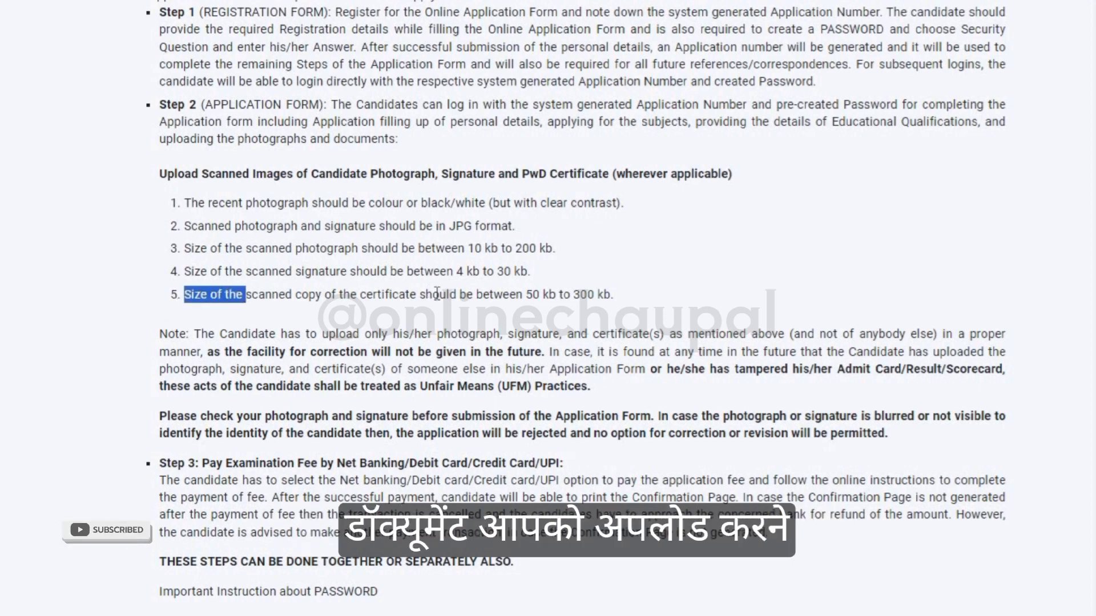
{"action": "left_click", "coordinate": [135, 1]}
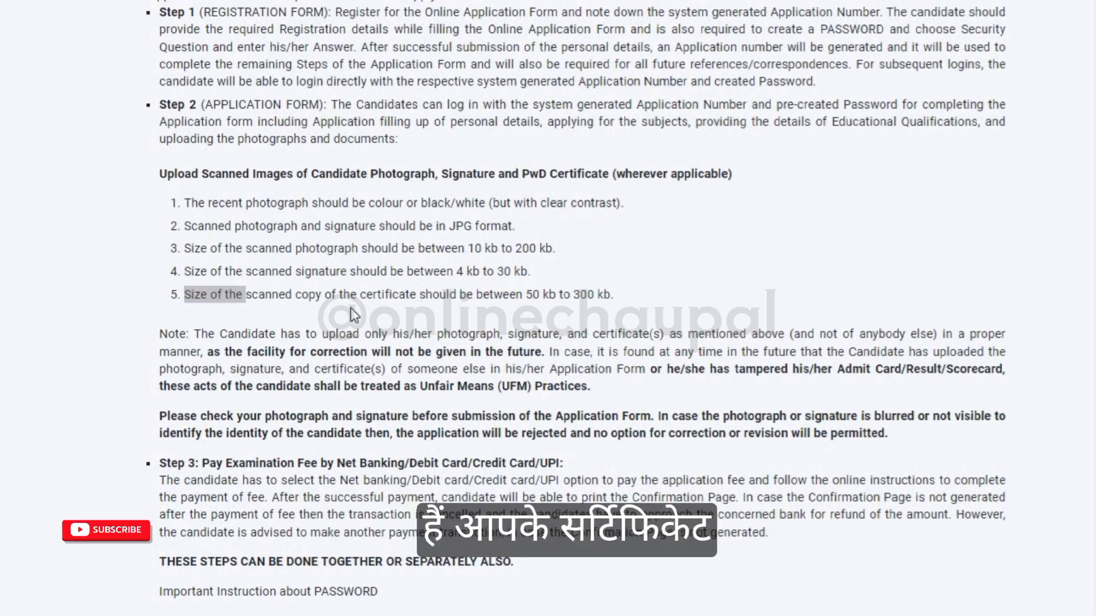
{"action": "left_click", "coordinate": [369, 303]}
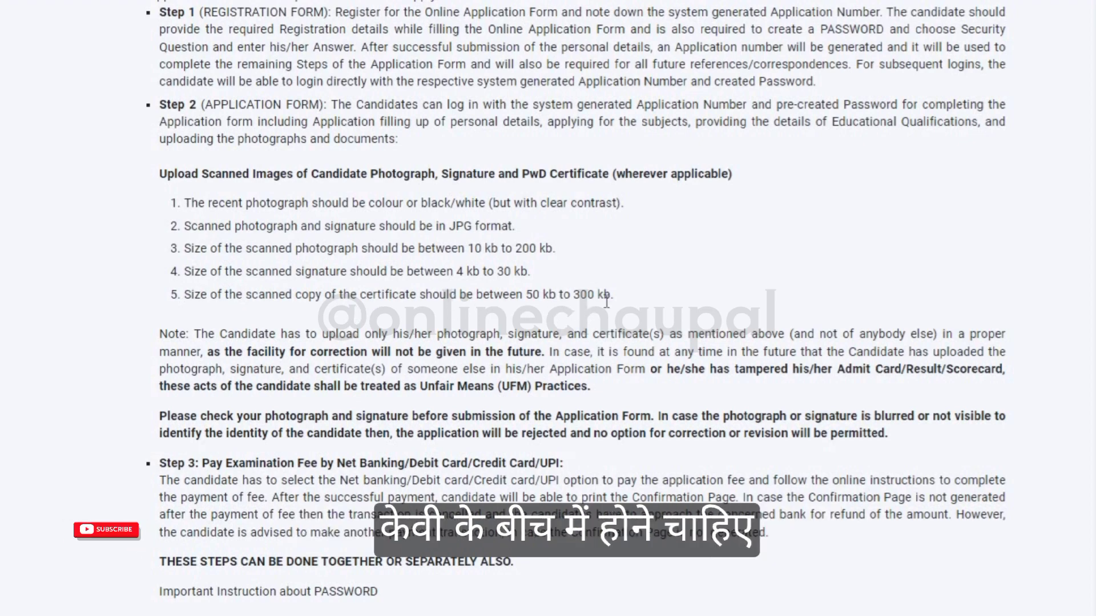
{"action": "scroll", "coordinate": [381, 247], "scroll_direction": "down", "scroll_amount": 10}
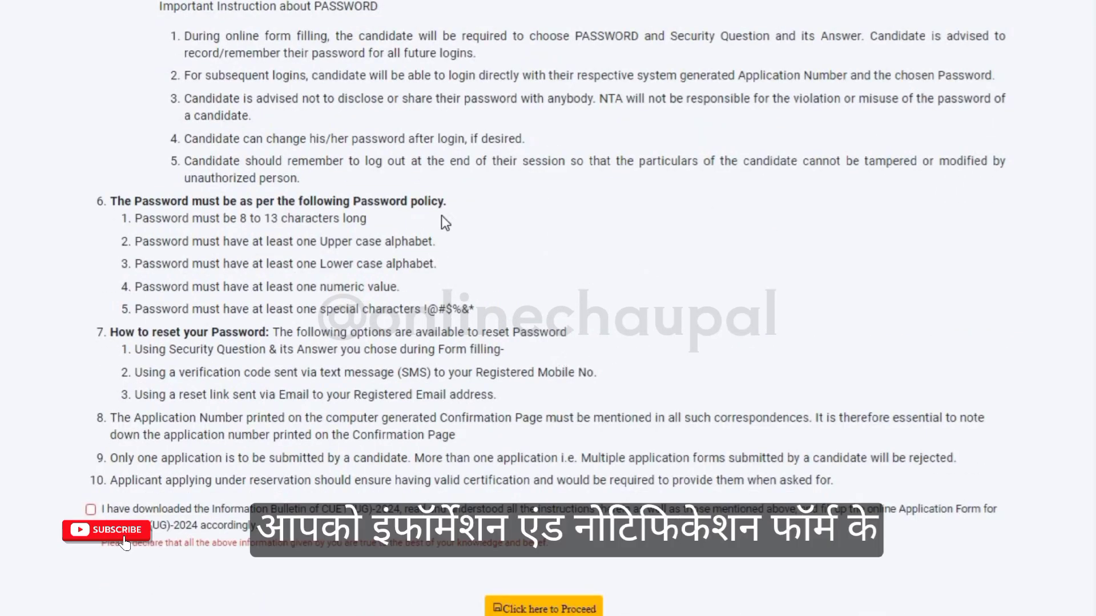
- Accept the Information Bulletin declaration and proceed to the Login and Identification page
{"action": "left_click", "coordinate": [90, 509]}
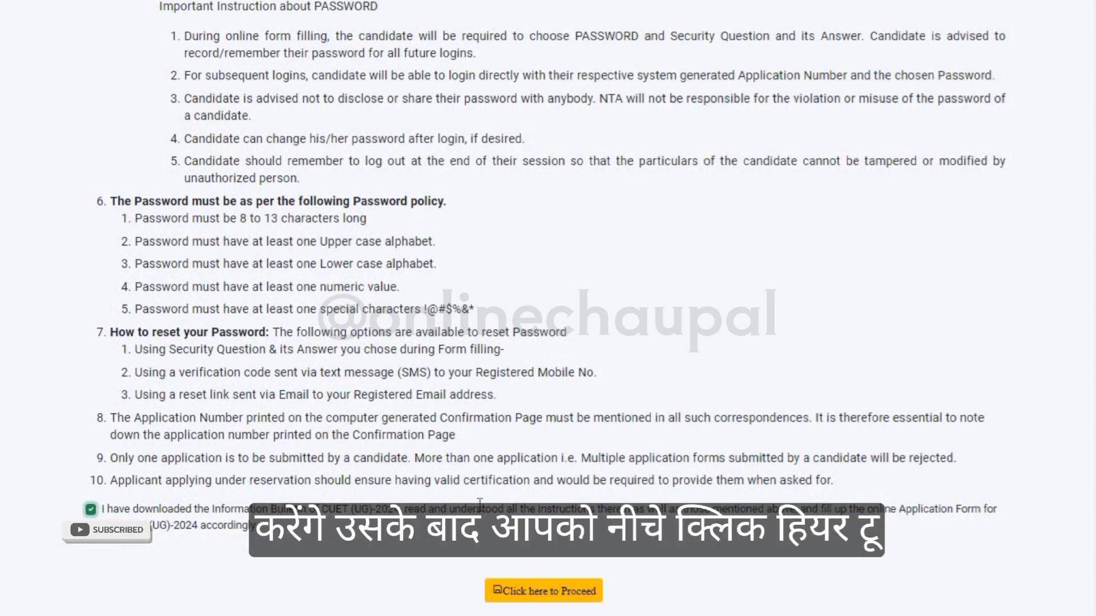
{"action": "left_click", "coordinate": [540, 596]}
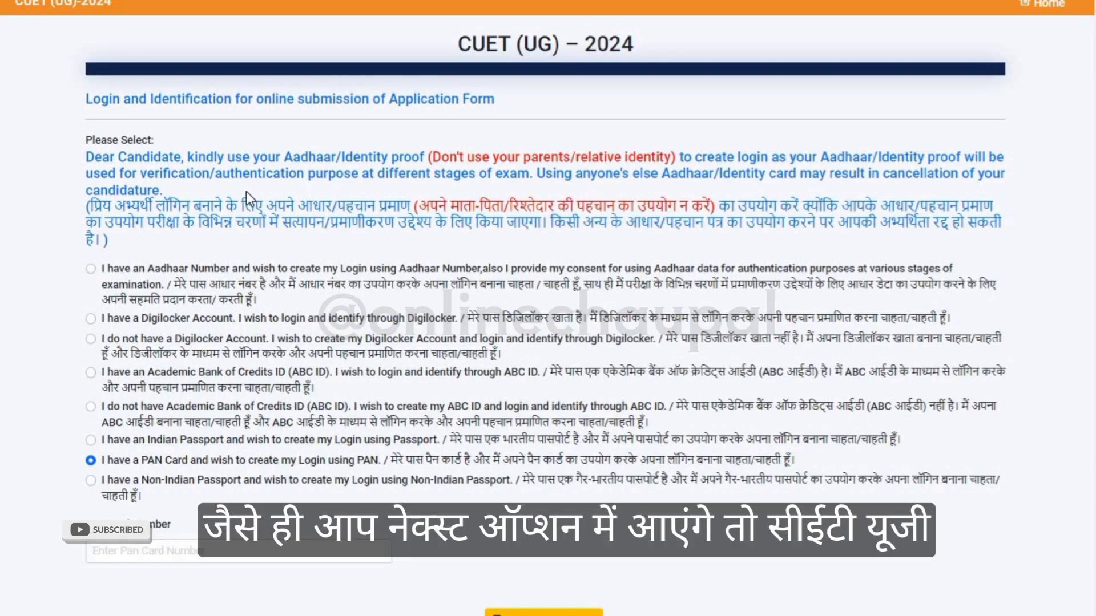
- Select Aadhaar Number as the identity option for logging in
{"action": "left_click_drag", "start_coordinate": [457, 44], "coordinate": [552, 44]}
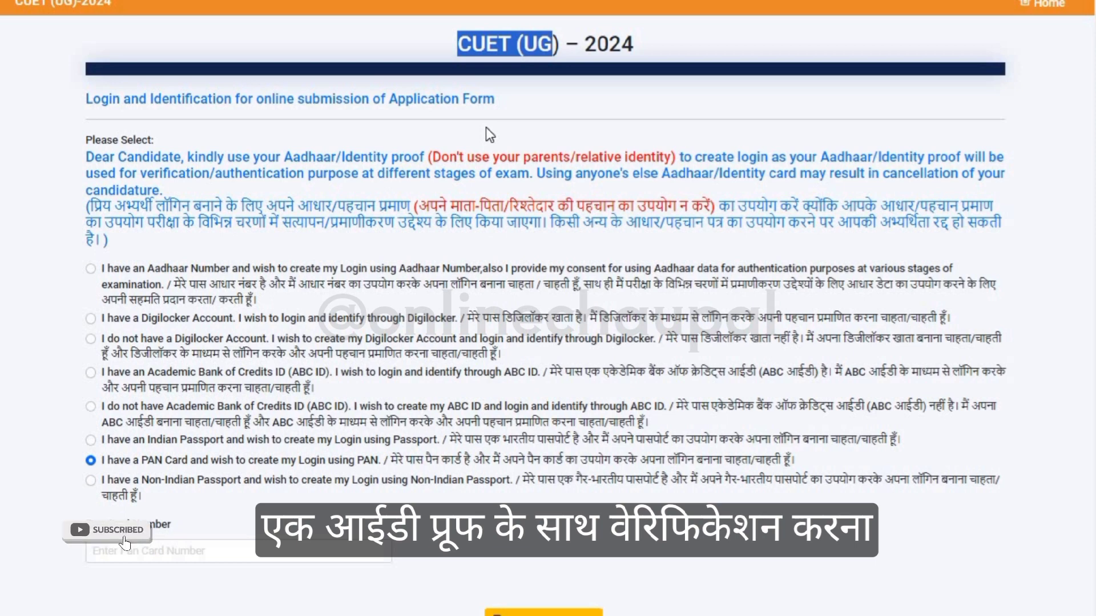
{"action": "left_click", "coordinate": [60, 375]}
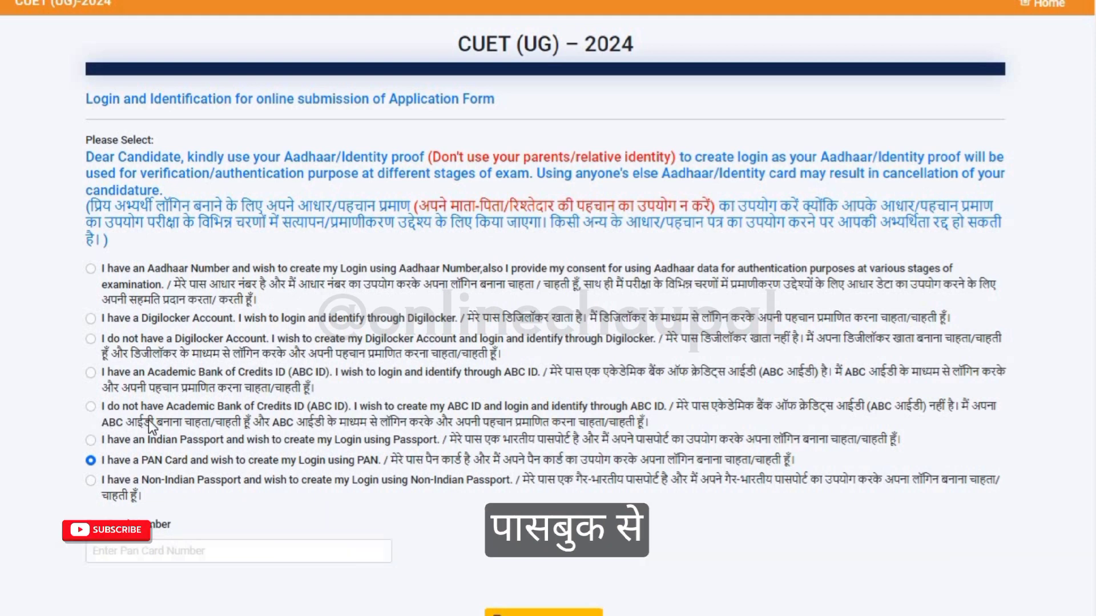
{"action": "left_click", "coordinate": [91, 269]}
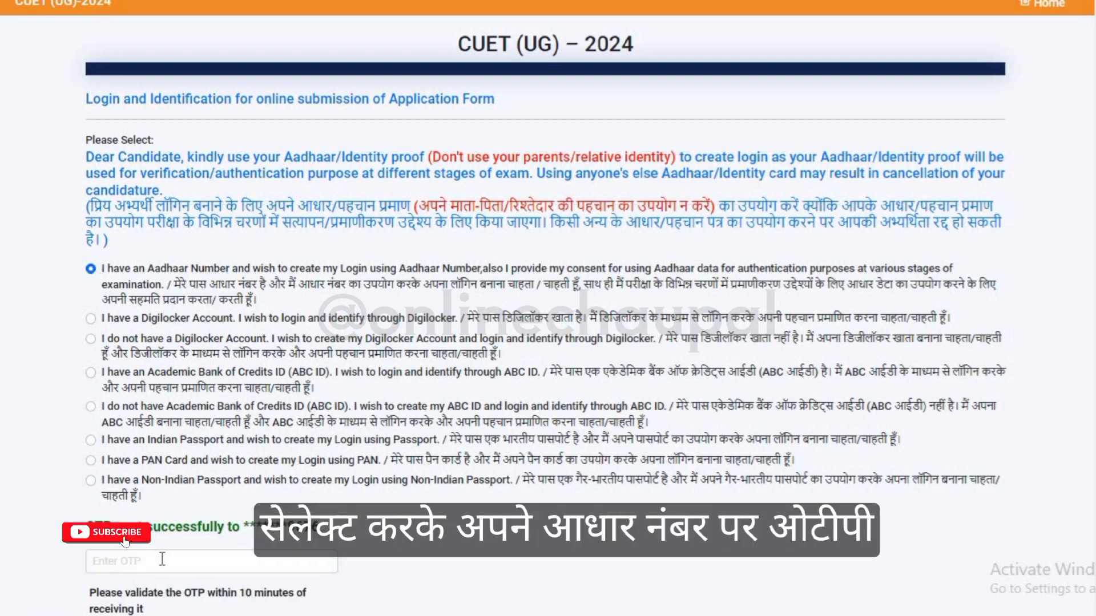
- Enter the OTP received on the mobile and validate it
{"action": "left_click_drag", "start_coordinate": [78, 512], "coordinate": [394, 545]}
{"action": "left_click", "coordinate": [280, 604]}
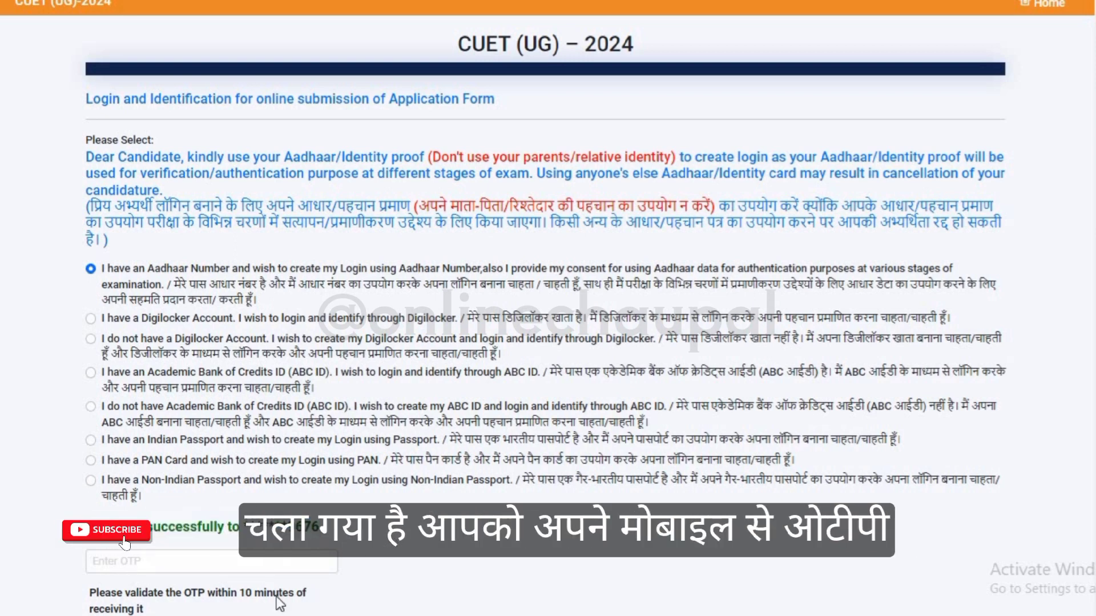
{"action": "left_click", "coordinate": [108, 562]}
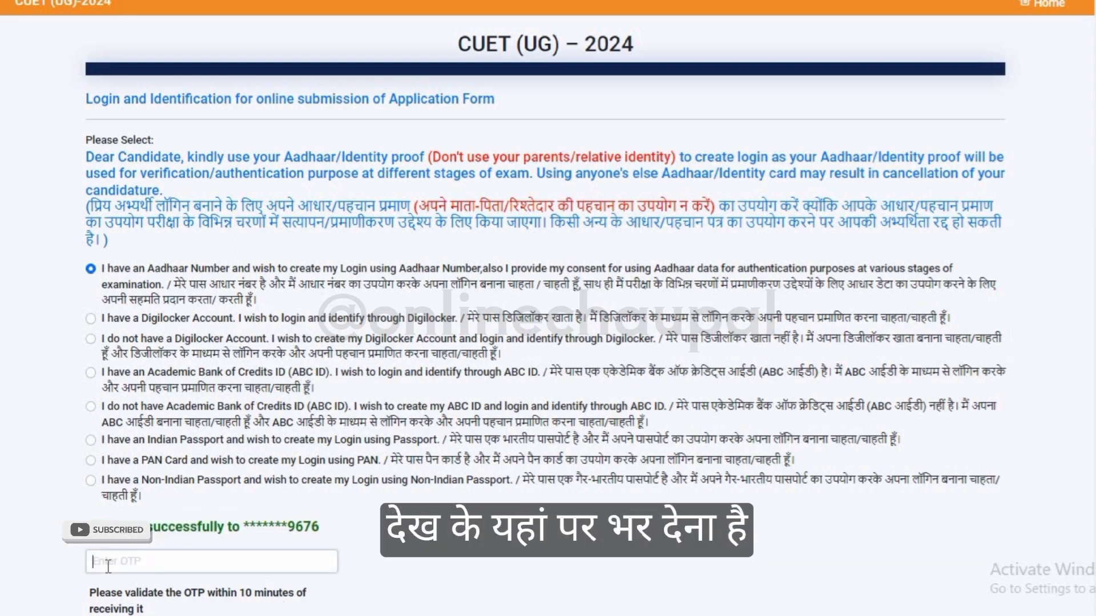
{"action": "scroll", "coordinate": [381, 428], "scroll_direction": "down", "scroll_amount": 2}
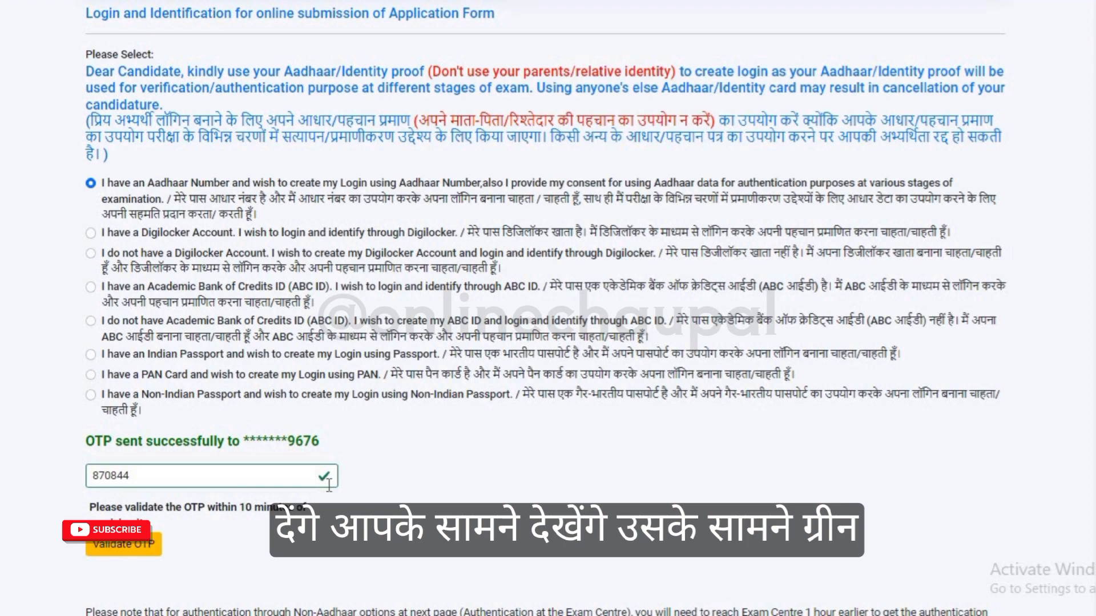
{"action": "left_click", "coordinate": [121, 548]}
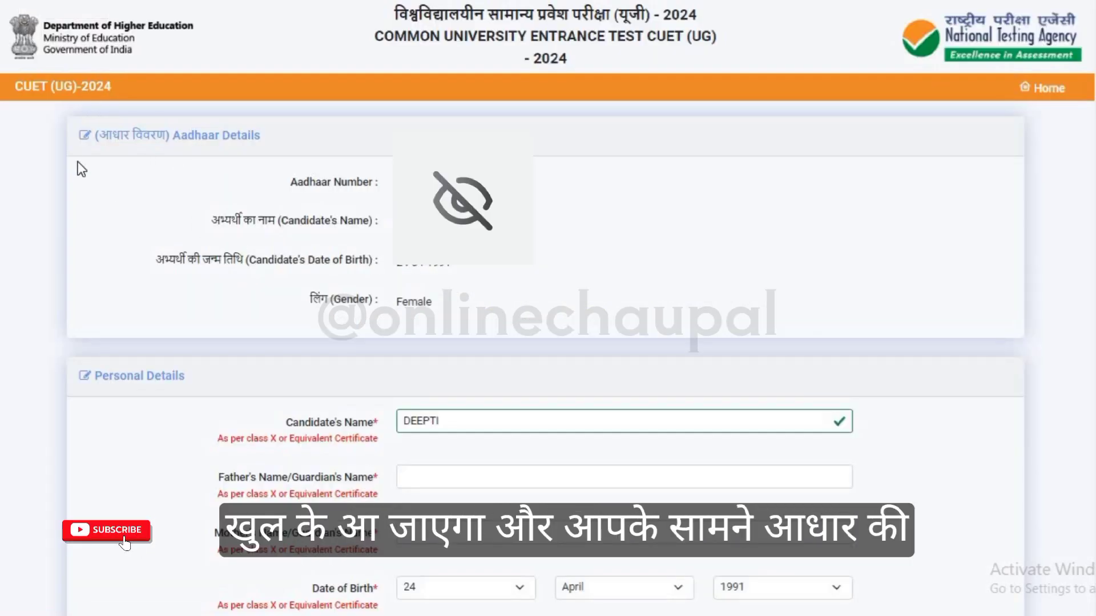
{"action": "left_click_drag", "start_coordinate": [93, 136], "coordinate": [166, 136]}
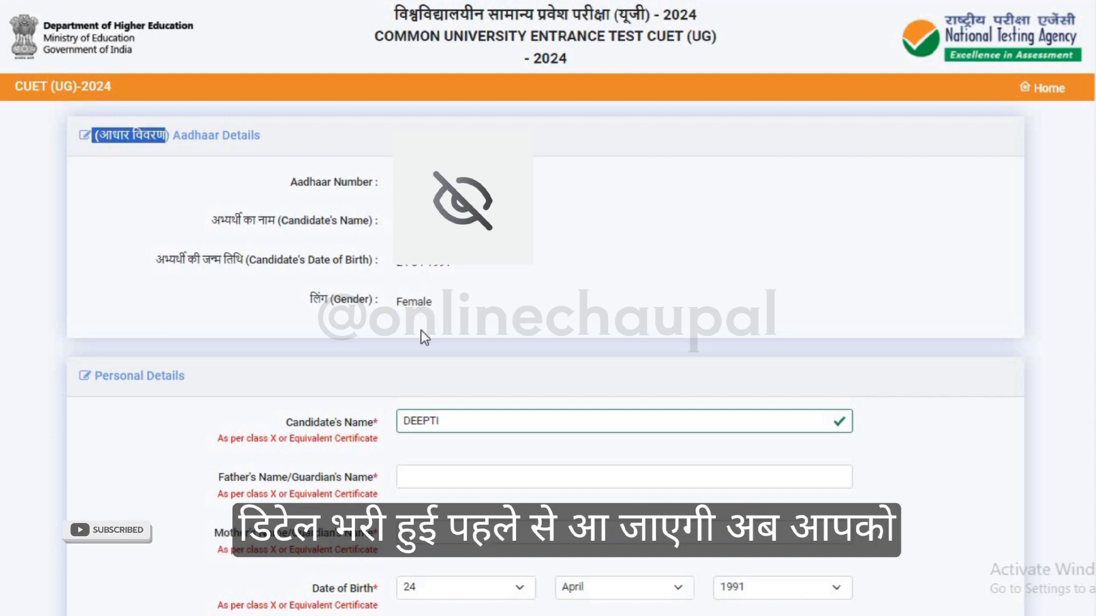
{"action": "left_click_drag", "start_coordinate": [73, 382], "coordinate": [192, 377]}
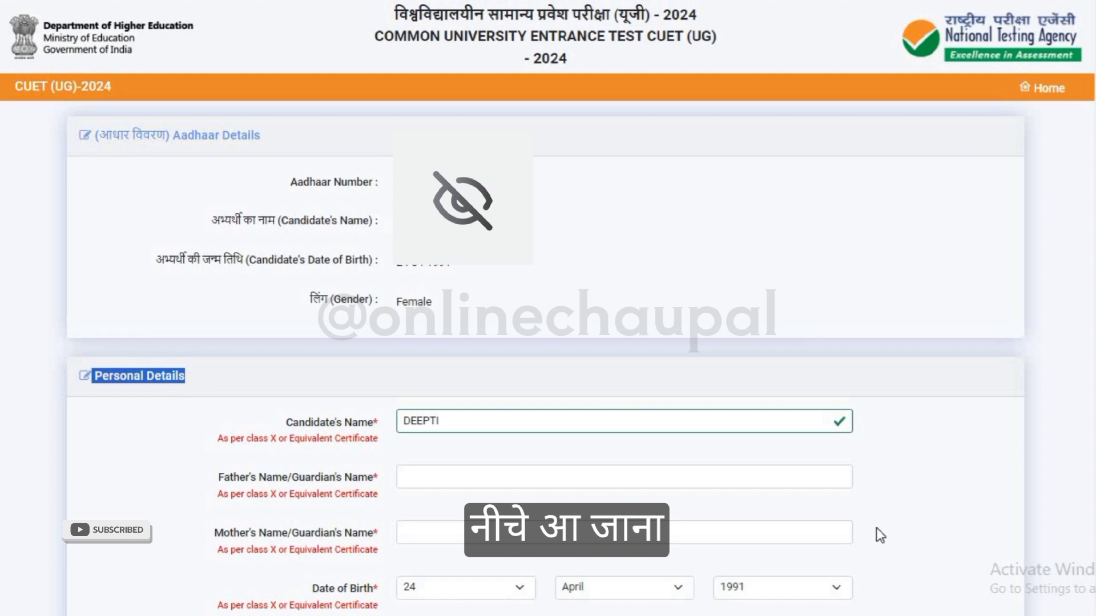
- Review the prefilled Personal Details, from Candidate's Name through Gender
{"action": "scroll", "coordinate": [64, 62], "scroll_direction": "down", "scroll_amount": 5}
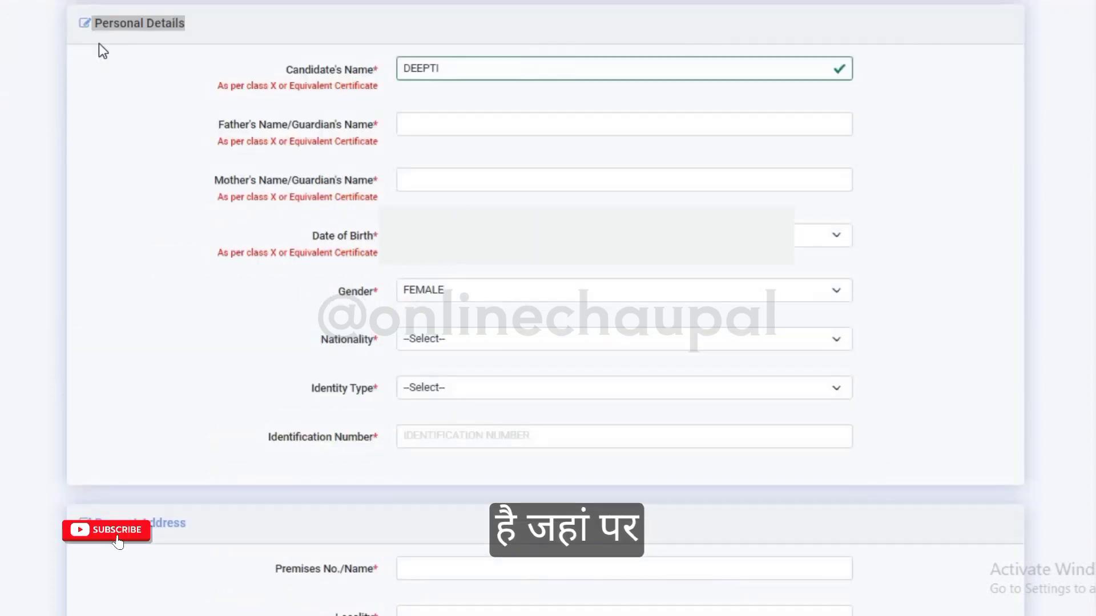
{"action": "left_click_drag", "start_coordinate": [80, 31], "coordinate": [193, 26]}
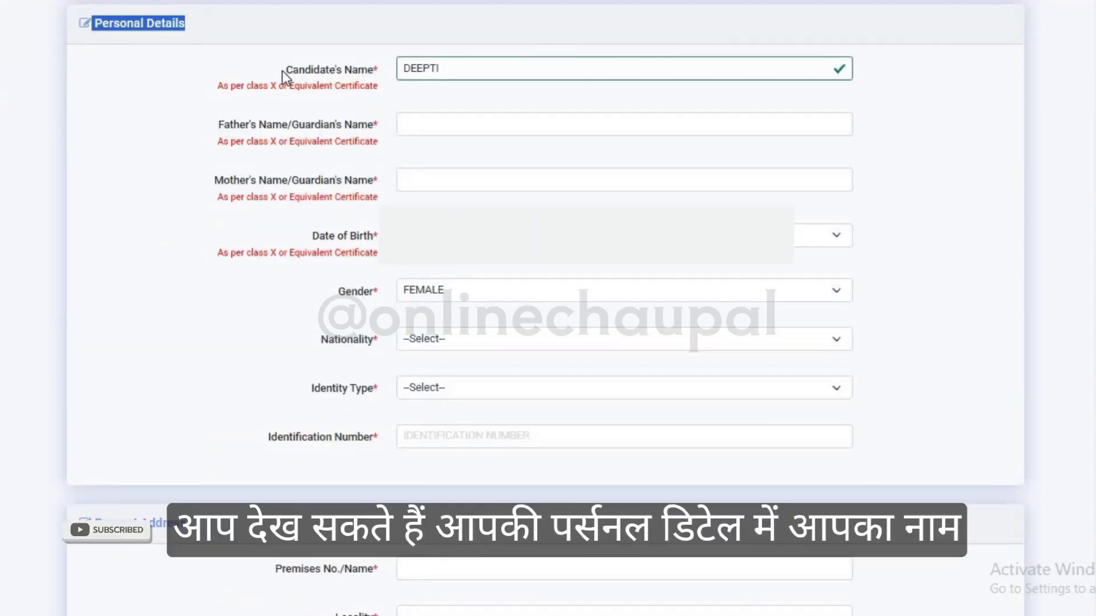
{"action": "left_click_drag", "start_coordinate": [282, 70], "coordinate": [375, 67]}
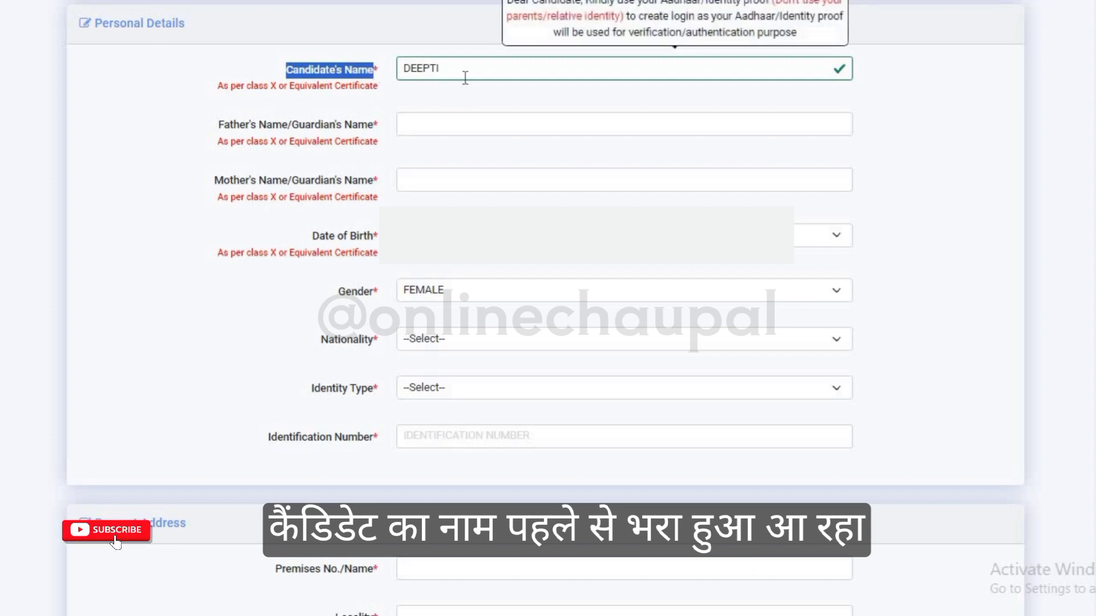
{"action": "left_click", "coordinate": [452, 94]}
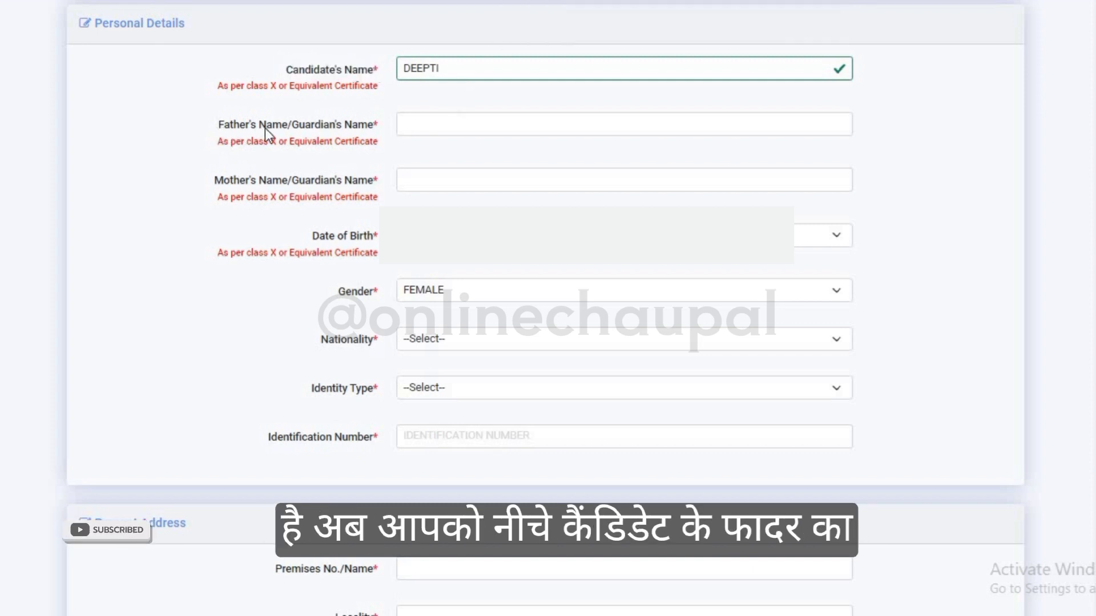
{"action": "left_click_drag", "start_coordinate": [337, 131], "coordinate": [368, 130]}
{"action": "left_click", "coordinate": [412, 123]}
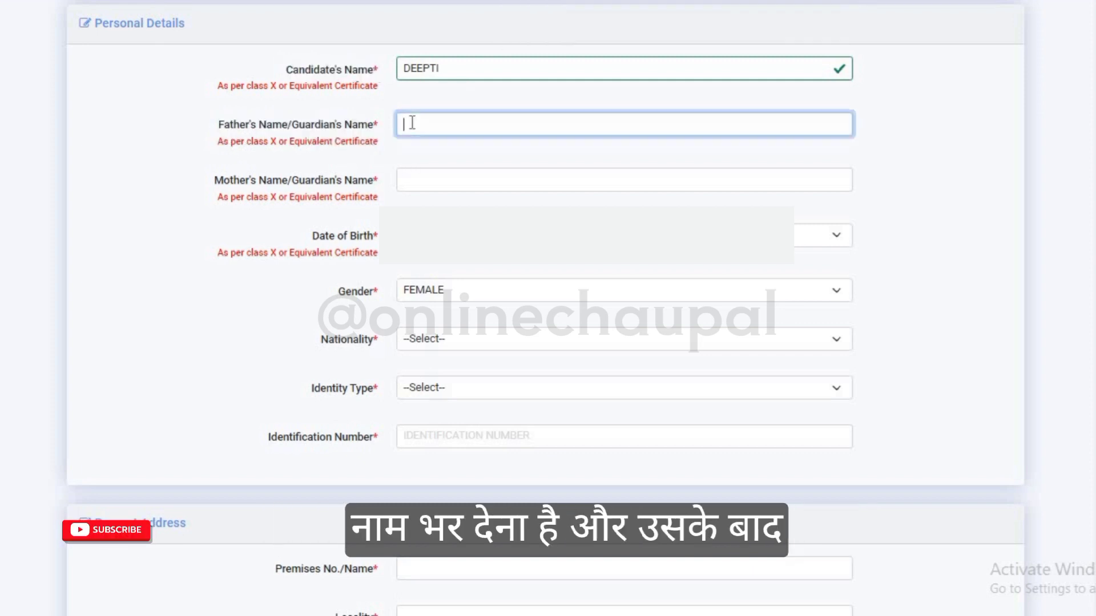
{"action": "left_click_drag", "start_coordinate": [212, 193], "coordinate": [375, 190]}
{"action": "left_click", "coordinate": [366, 166]}
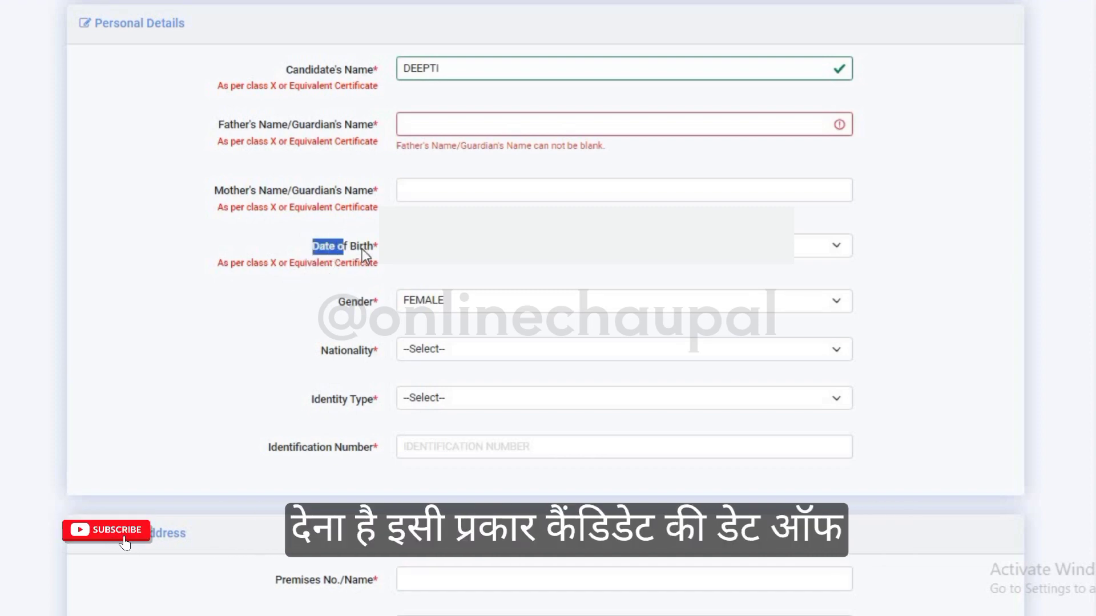
{"action": "left_click", "coordinate": [348, 266]}
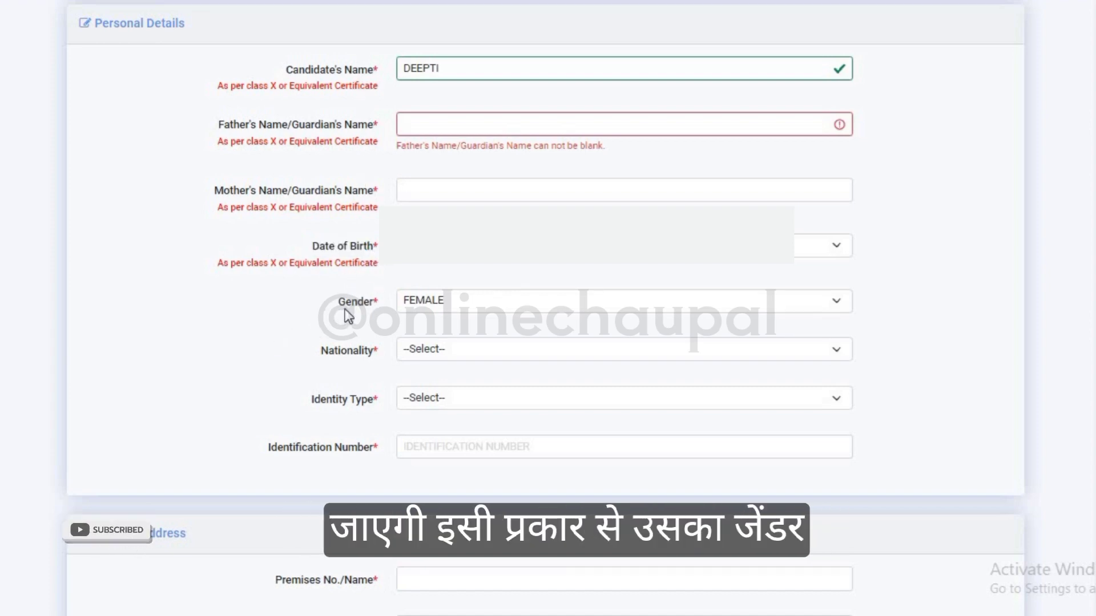
{"action": "left_click_drag", "start_coordinate": [339, 303], "coordinate": [395, 321]}
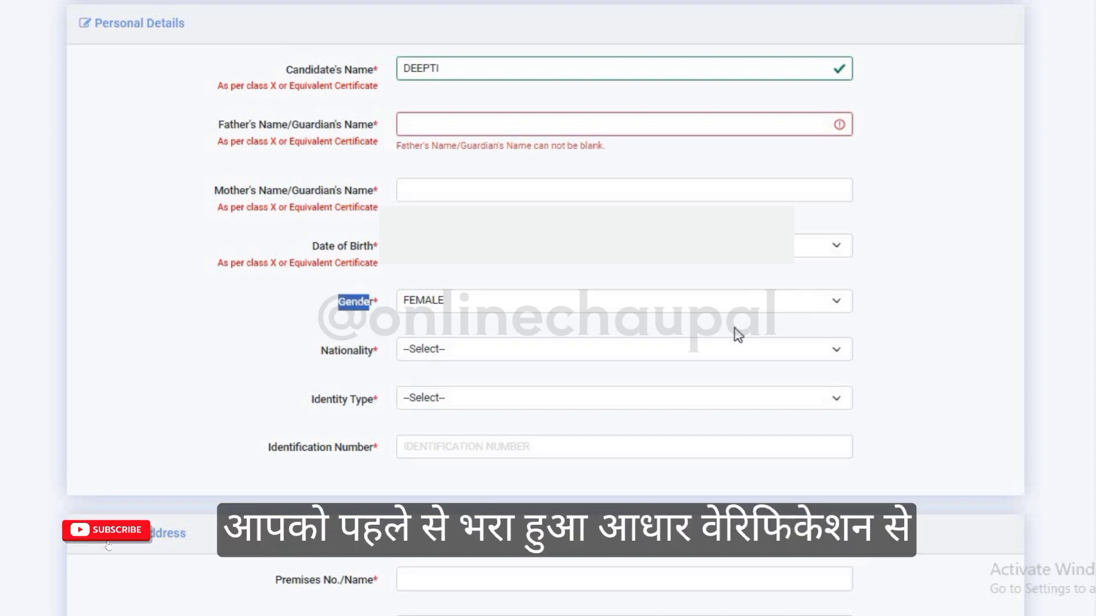
{"action": "left_click", "coordinate": [917, 306]}
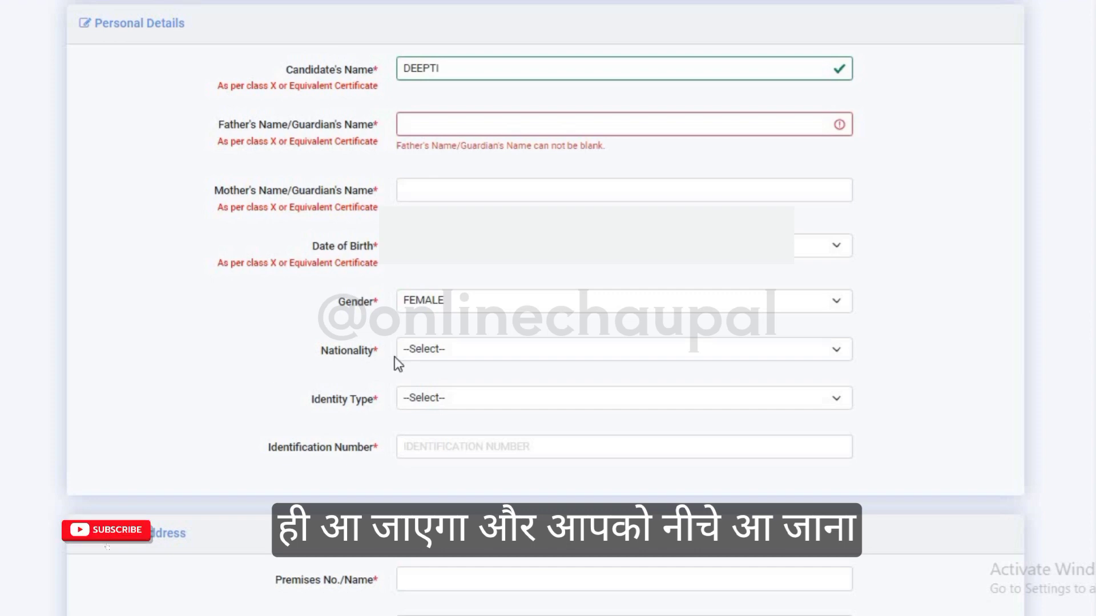
- Set Nationality to INDIAN and Identity Type to PAN CARD
{"action": "double_click", "coordinate": [361, 354]}
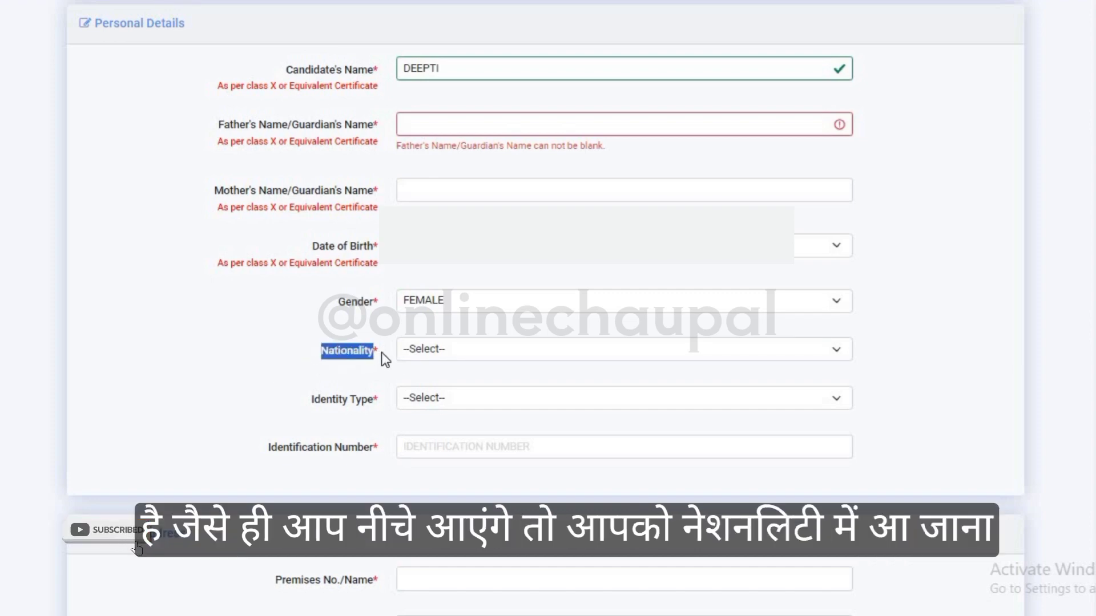
{"action": "left_click", "coordinate": [434, 348]}
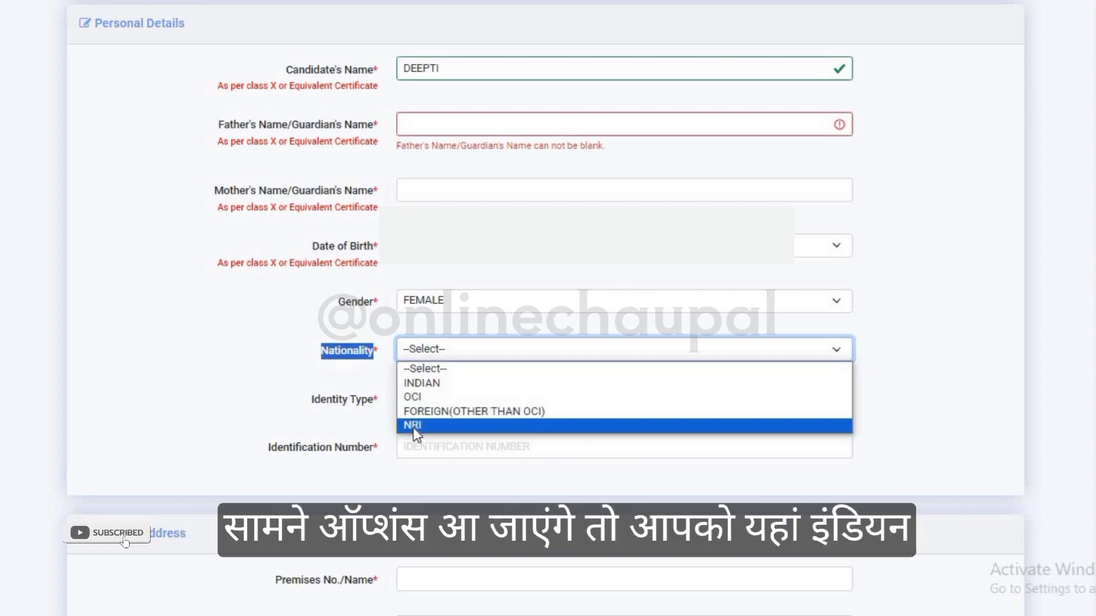
{"action": "left_click", "coordinate": [415, 389]}
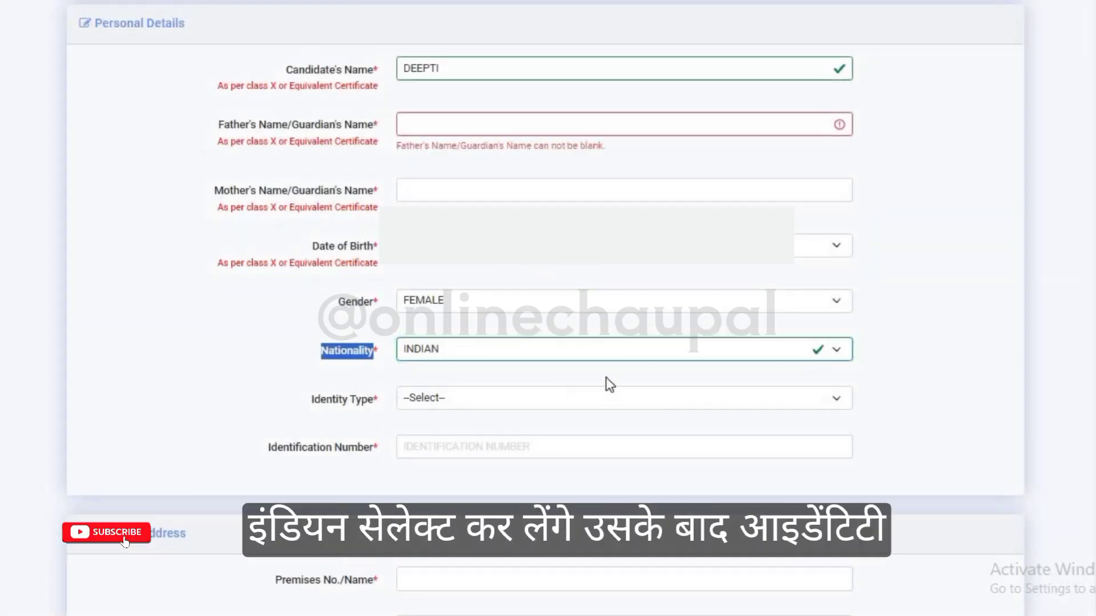
{"action": "left_click_drag", "start_coordinate": [308, 400], "coordinate": [379, 411]}
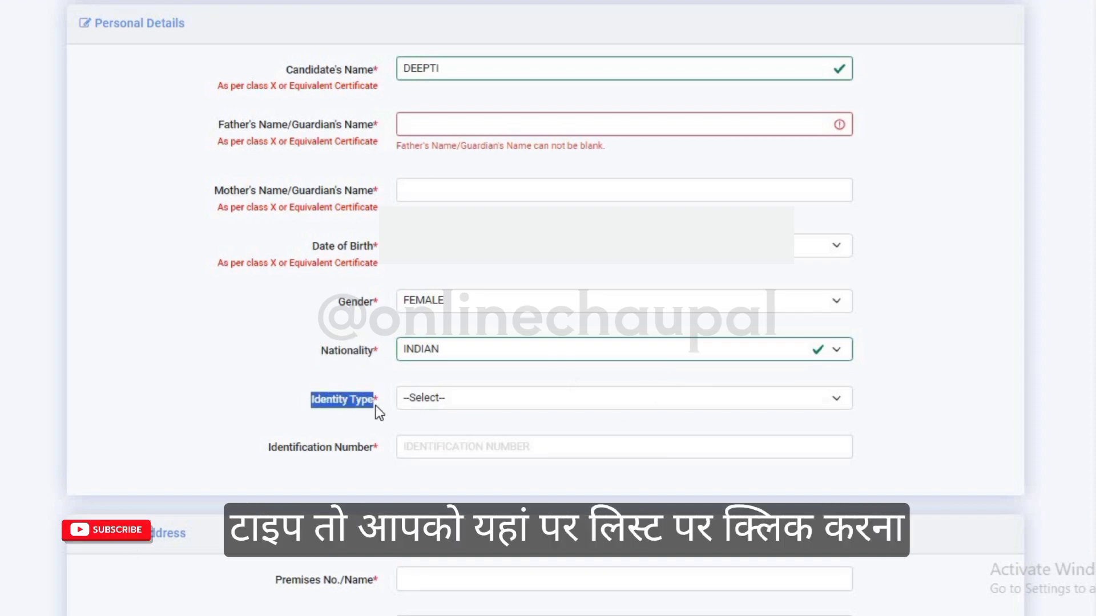
{"action": "left_click", "coordinate": [431, 399]}
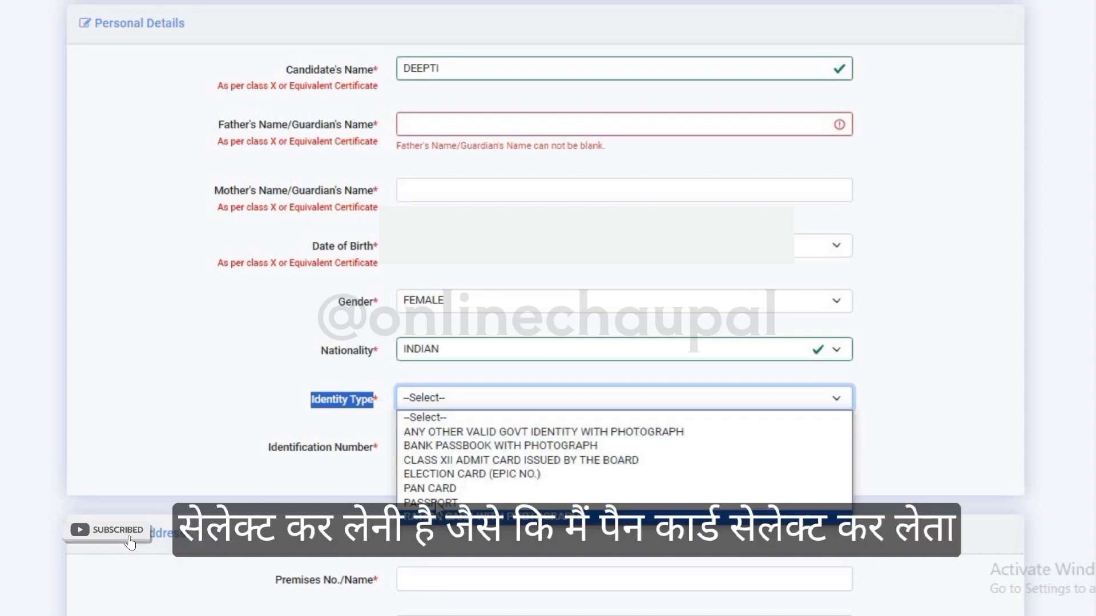
{"action": "left_click", "coordinate": [434, 489]}
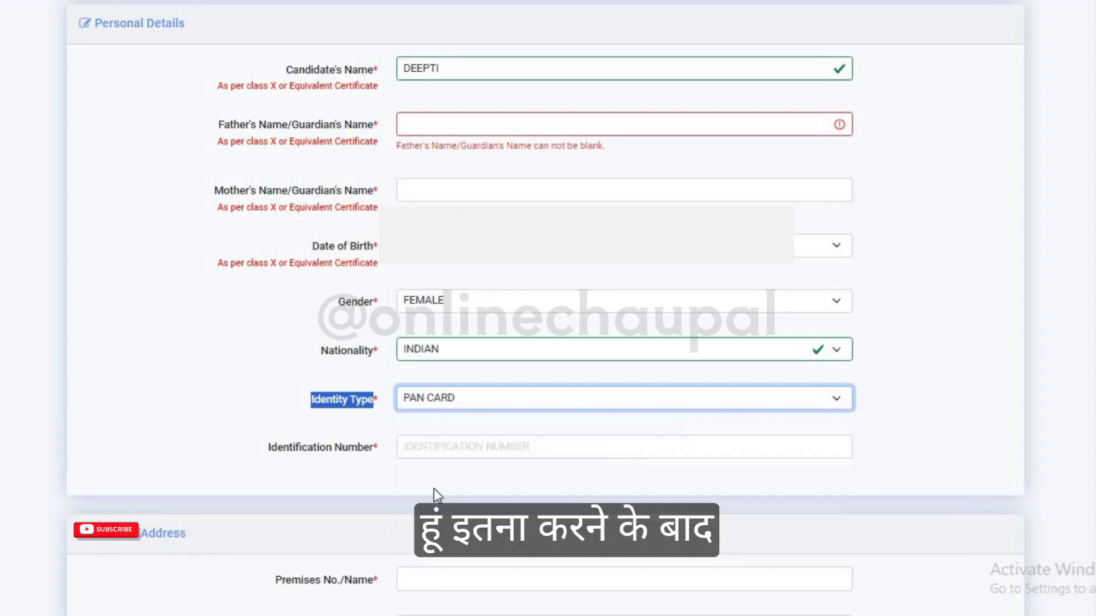
{"action": "left_click", "coordinate": [246, 416]}
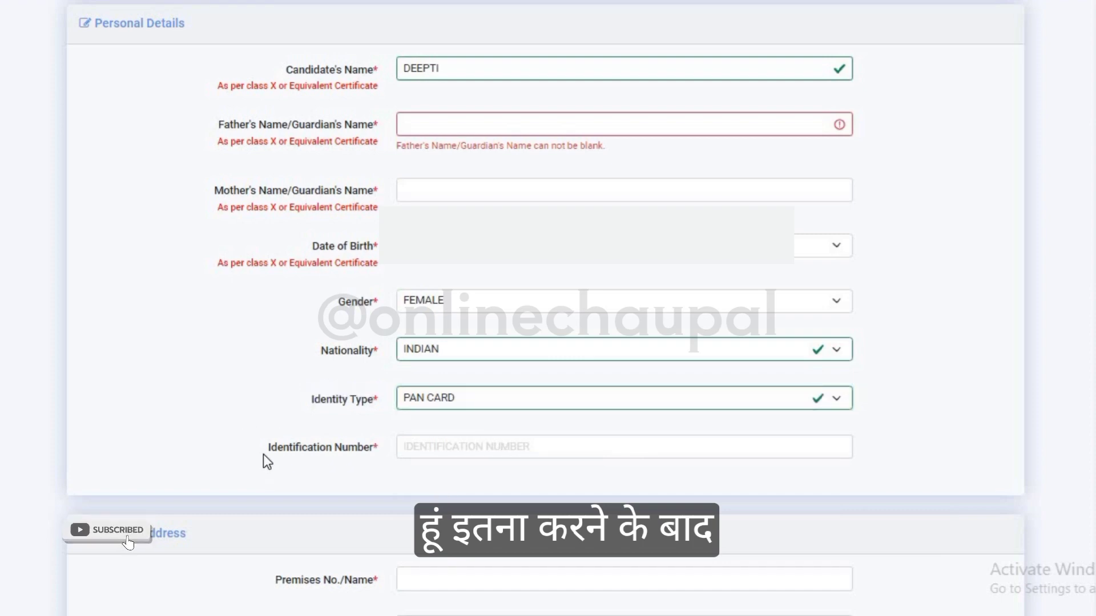
{"action": "left_click_drag", "start_coordinate": [262, 454], "coordinate": [377, 457]}
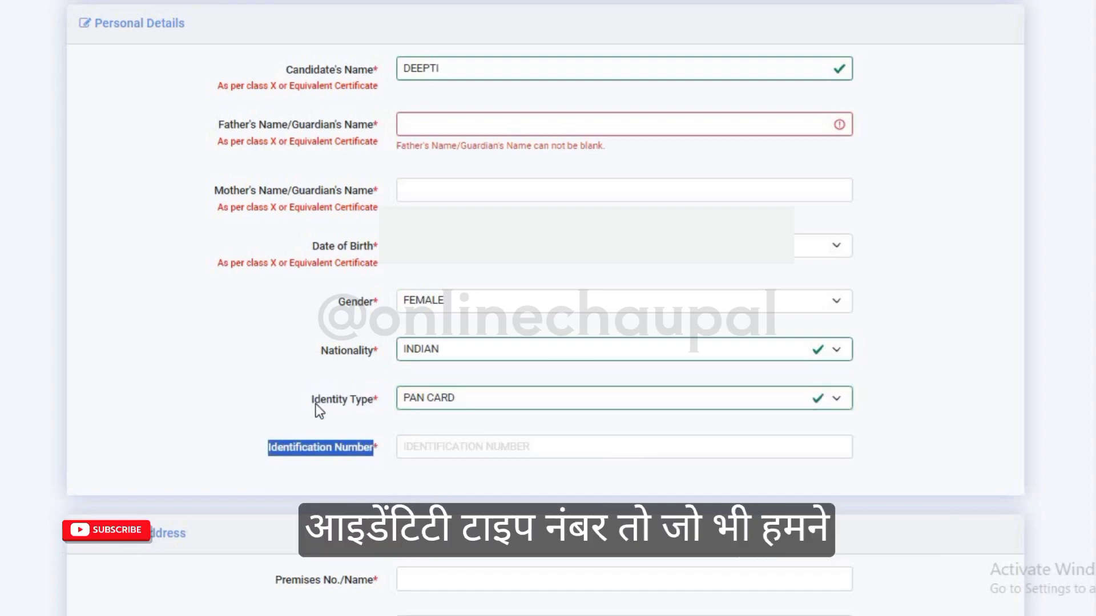
{"action": "left_click_drag", "start_coordinate": [314, 401], "coordinate": [377, 406]}
{"action": "left_click_drag", "start_coordinate": [264, 450], "coordinate": [377, 446]}
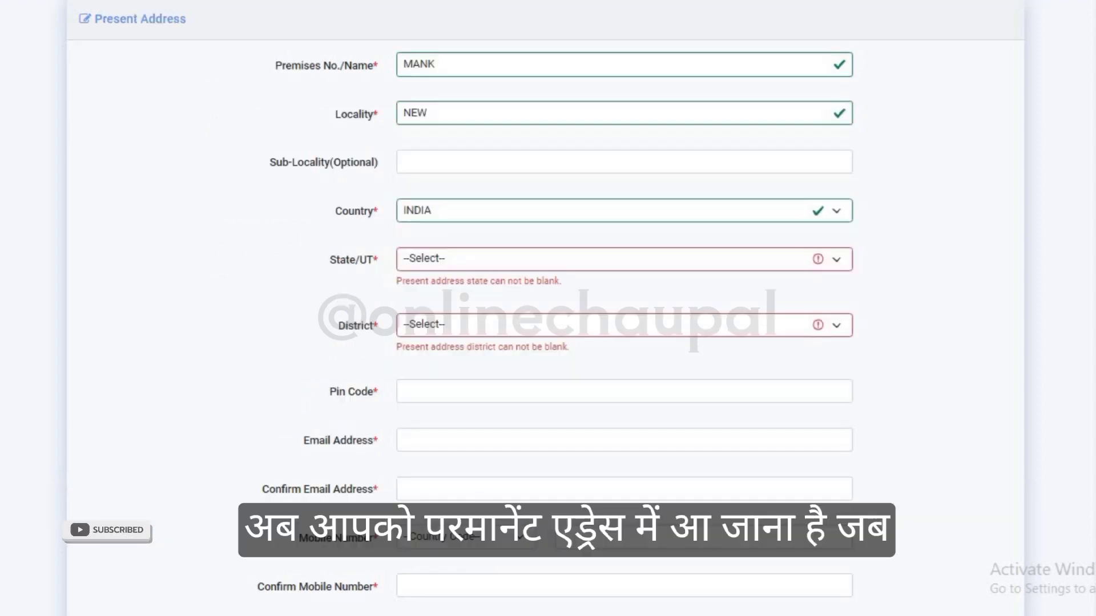
- Go over the Present Address premises and locality fields and set country to INDIA
{"action": "left_click_drag", "start_coordinate": [101, 20], "coordinate": [187, 29]}
{"action": "left_click", "coordinate": [221, 122]}
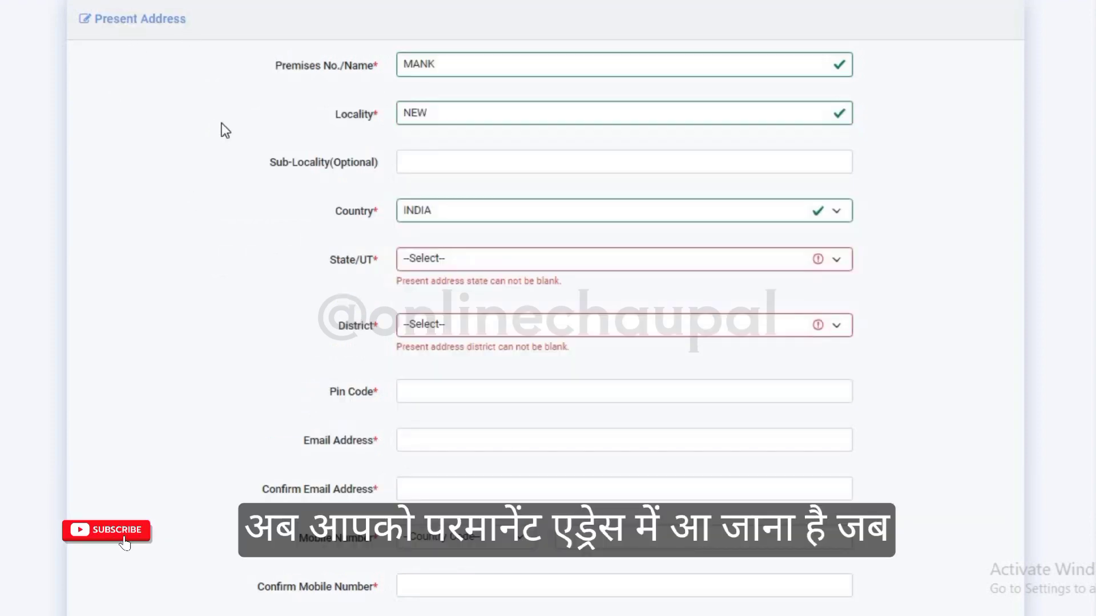
{"action": "left_click_drag", "start_coordinate": [275, 64], "coordinate": [367, 69]}
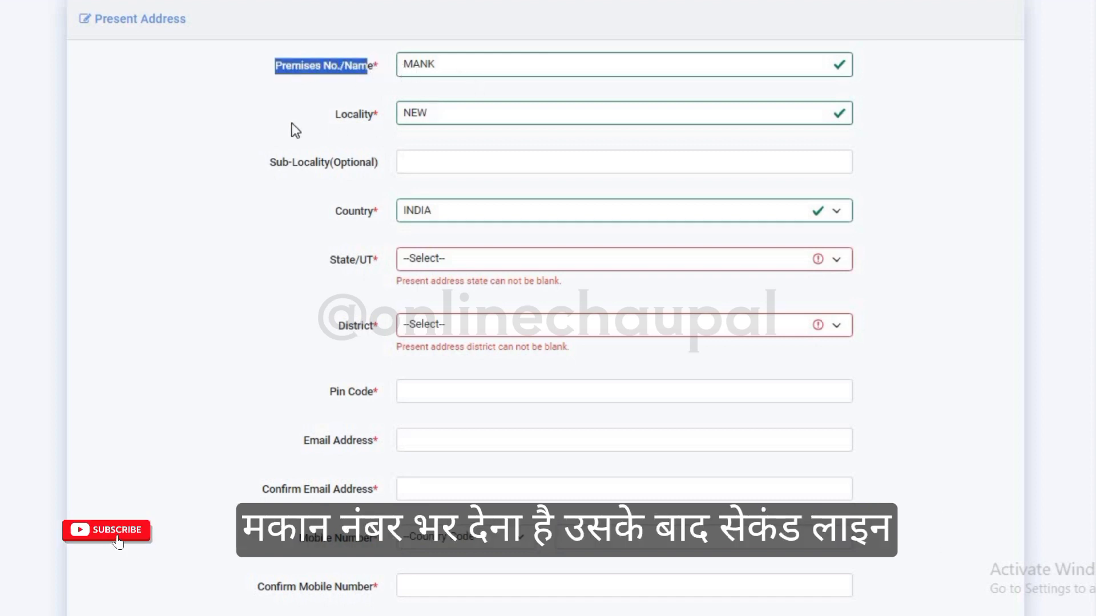
{"action": "left_click_drag", "start_coordinate": [334, 115], "coordinate": [382, 114]}
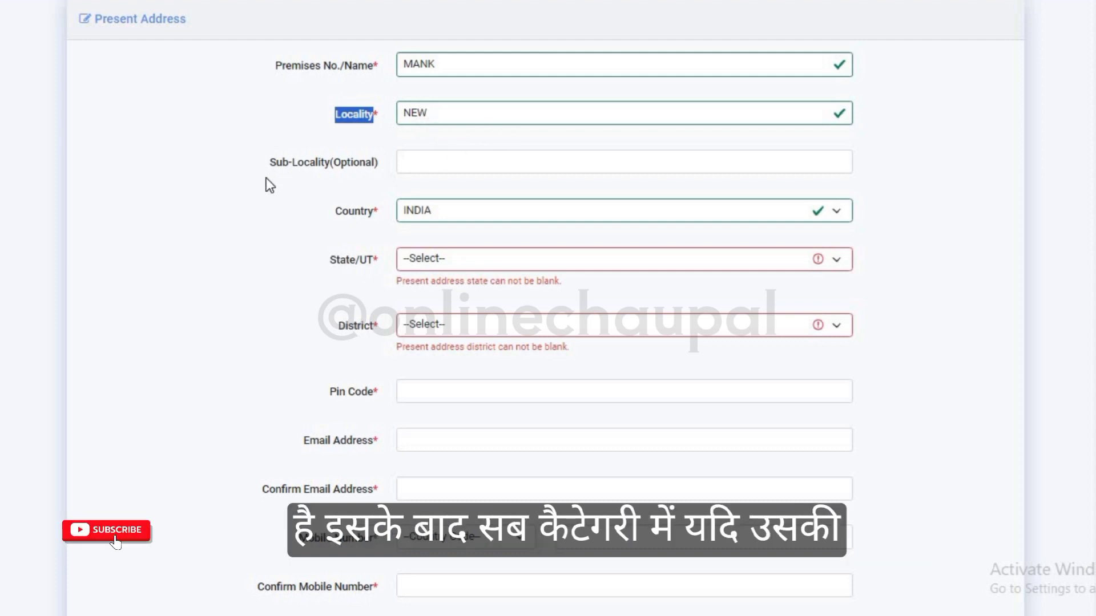
{"action": "left_click_drag", "start_coordinate": [270, 166], "coordinate": [364, 169]}
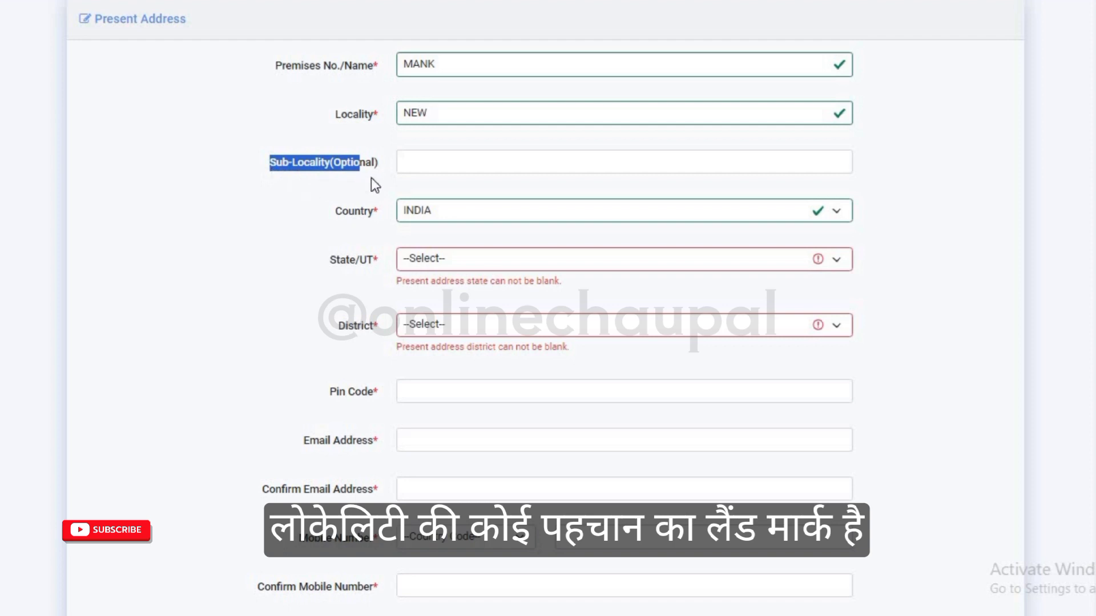
{"action": "left_click", "coordinate": [365, 171]}
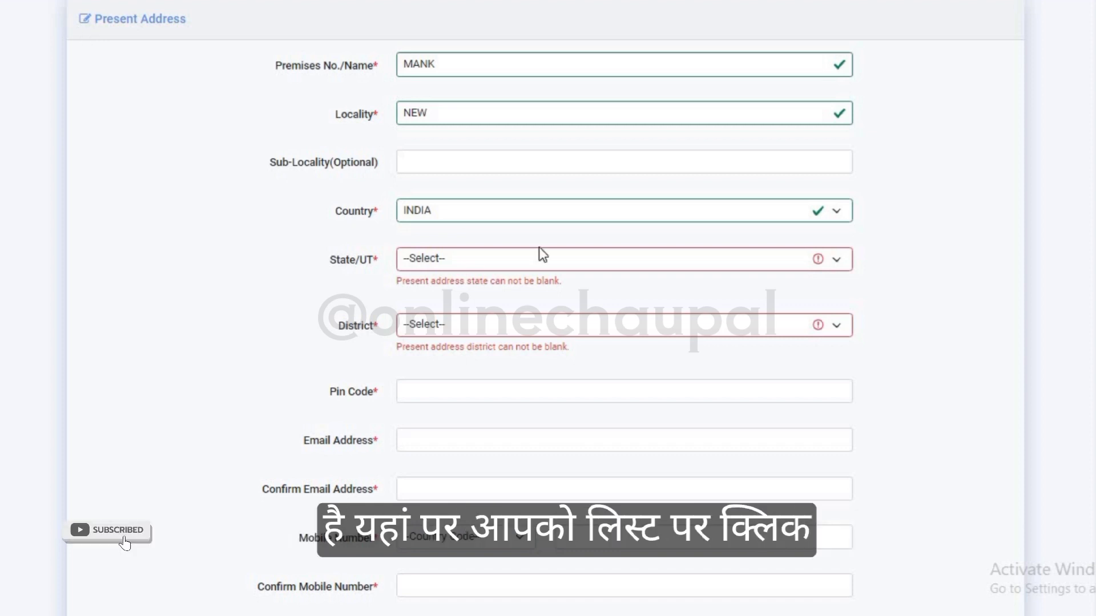
{"action": "left_click", "coordinate": [455, 221]}
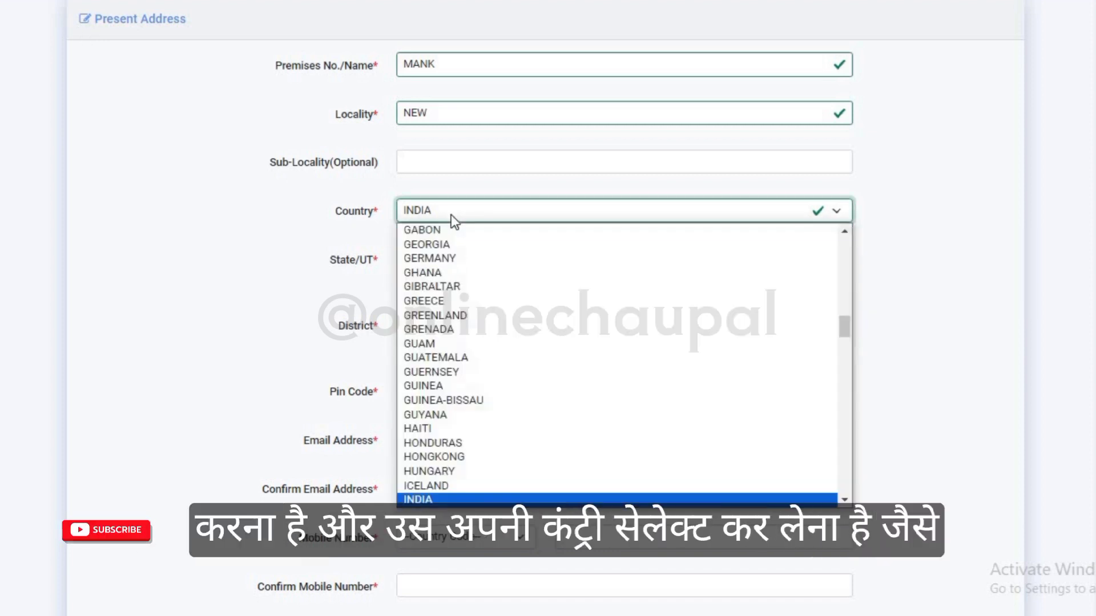
{"action": "left_click", "coordinate": [422, 500]}
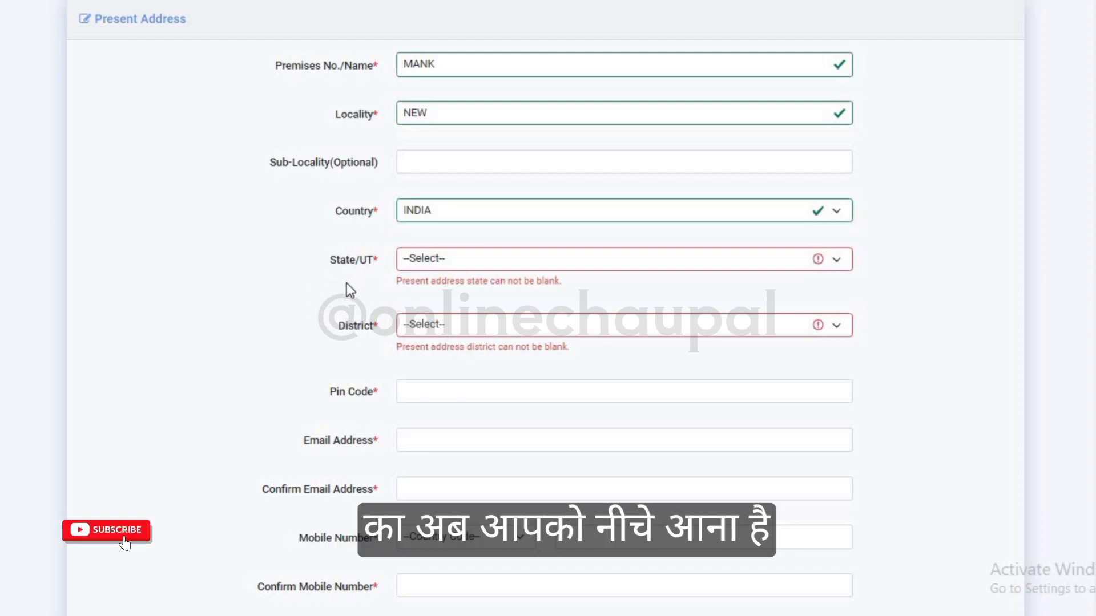
- Select UTTAR PRADESH as the state and Lucknow as the district
{"action": "left_click_drag", "start_coordinate": [331, 258], "coordinate": [368, 261]}
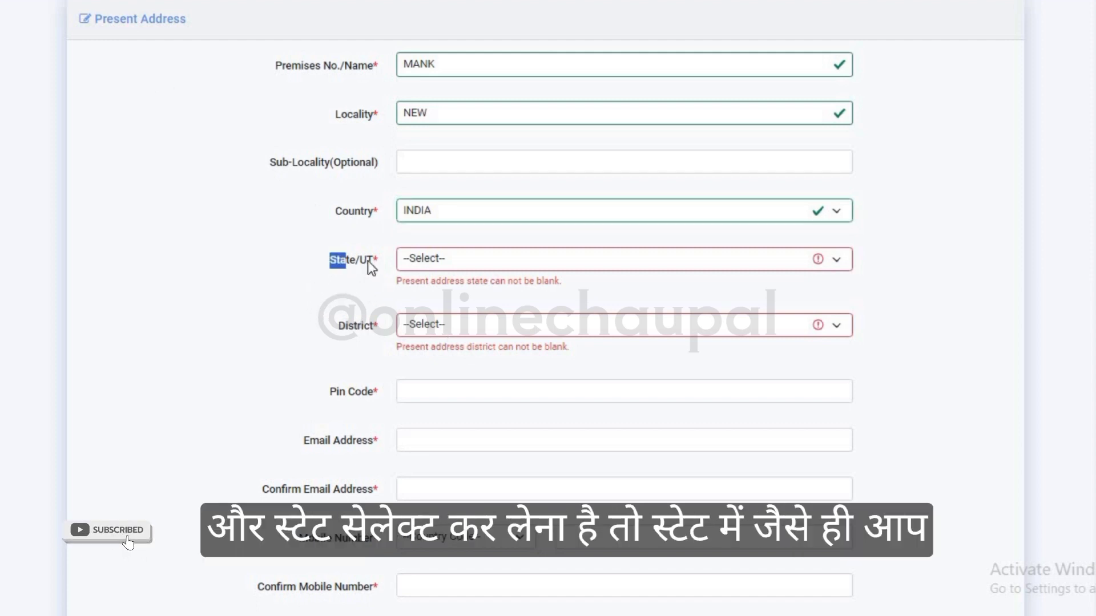
{"action": "left_click", "coordinate": [424, 261]}
{"action": "key", "text": "u"}
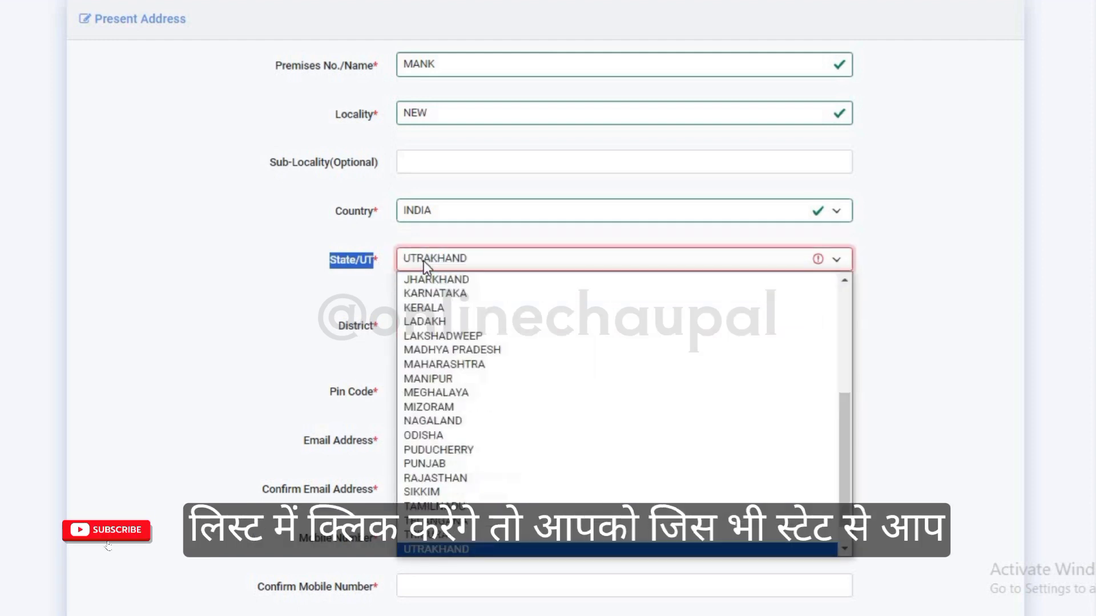
{"action": "key", "text": "u"}
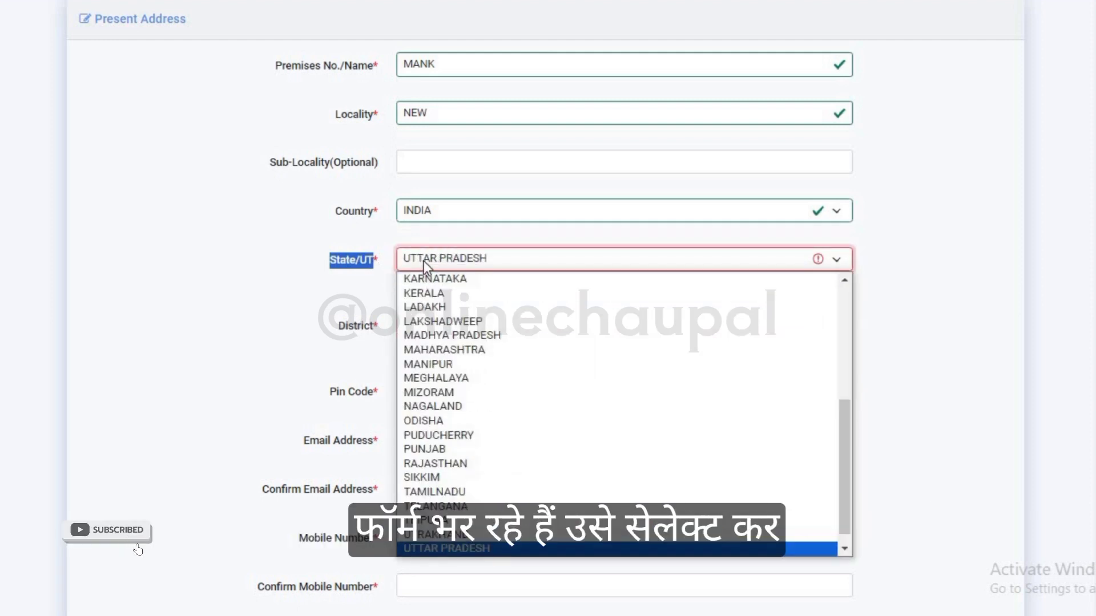
{"action": "key", "text": "Return"}
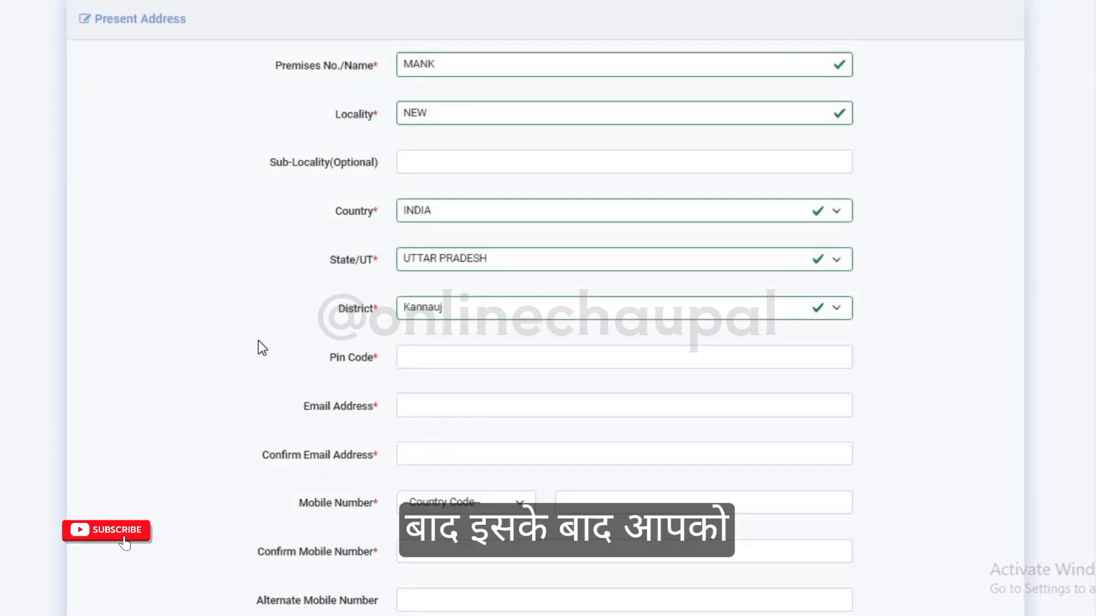
{"action": "left_click", "coordinate": [422, 313]}
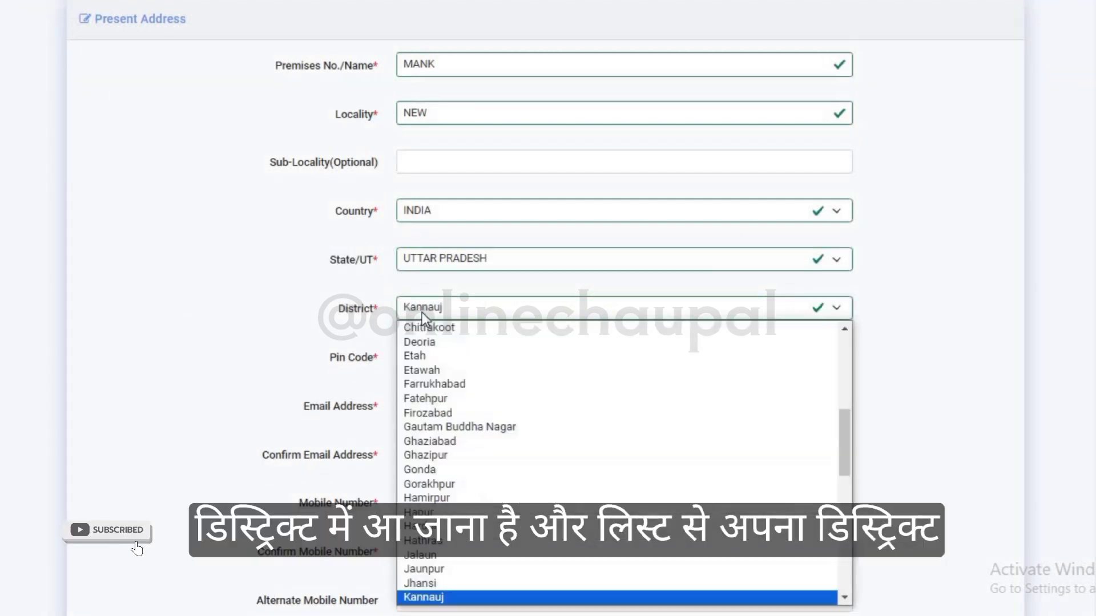
{"action": "key", "text": "l"}
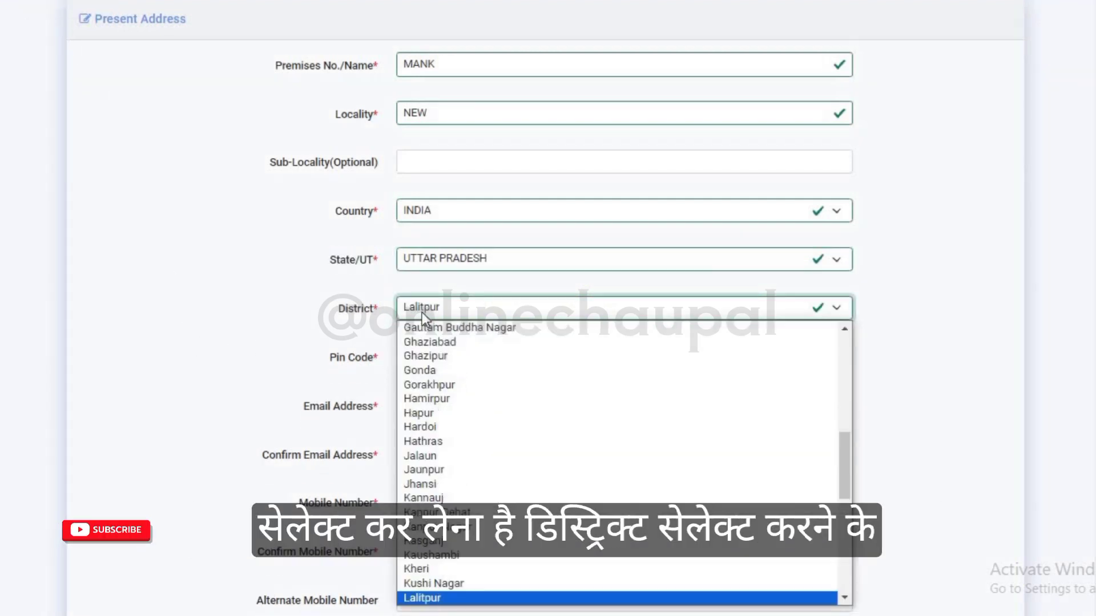
{"action": "key", "text": "u"}
{"action": "key", "text": "Return"}
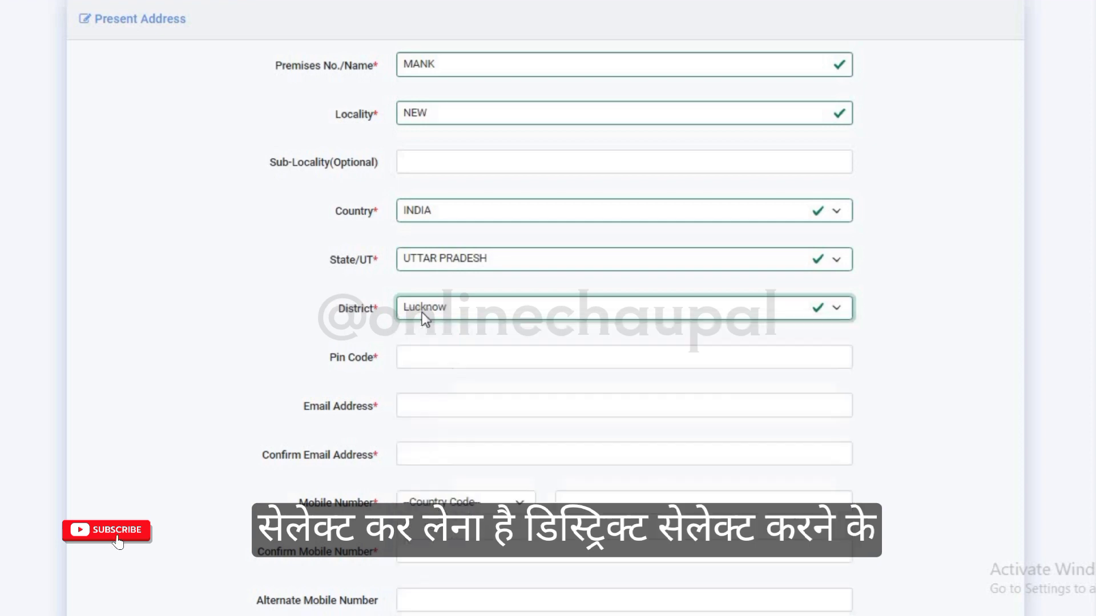
{"action": "left_click", "coordinate": [280, 389]}
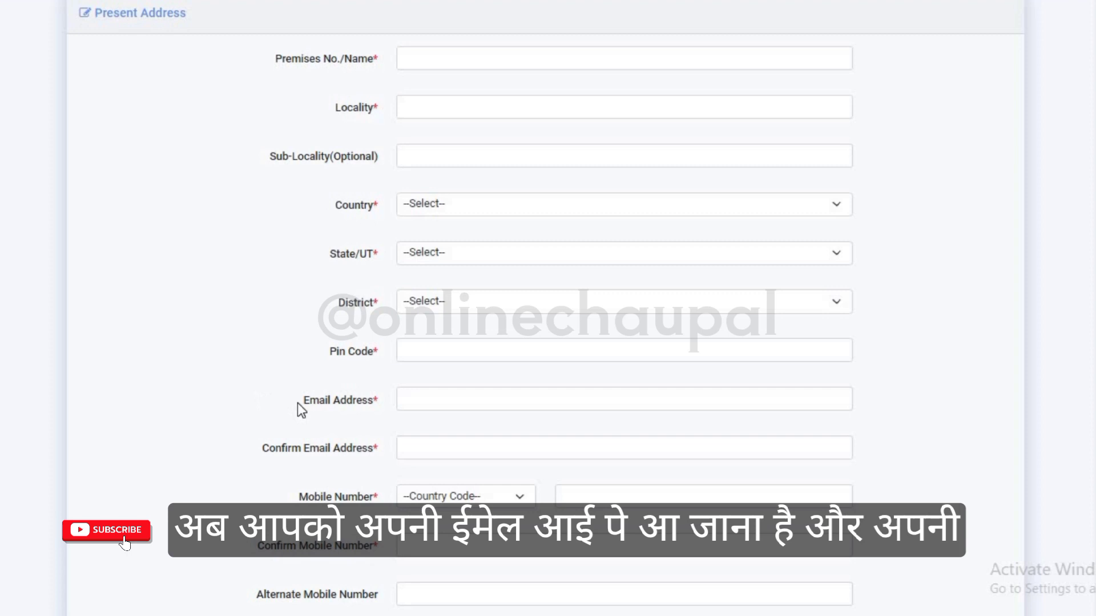
- Point out the Email and Mobile Number fields, leaving the mobile country code unchosen
{"action": "left_click_drag", "start_coordinate": [297, 403], "coordinate": [375, 399]}
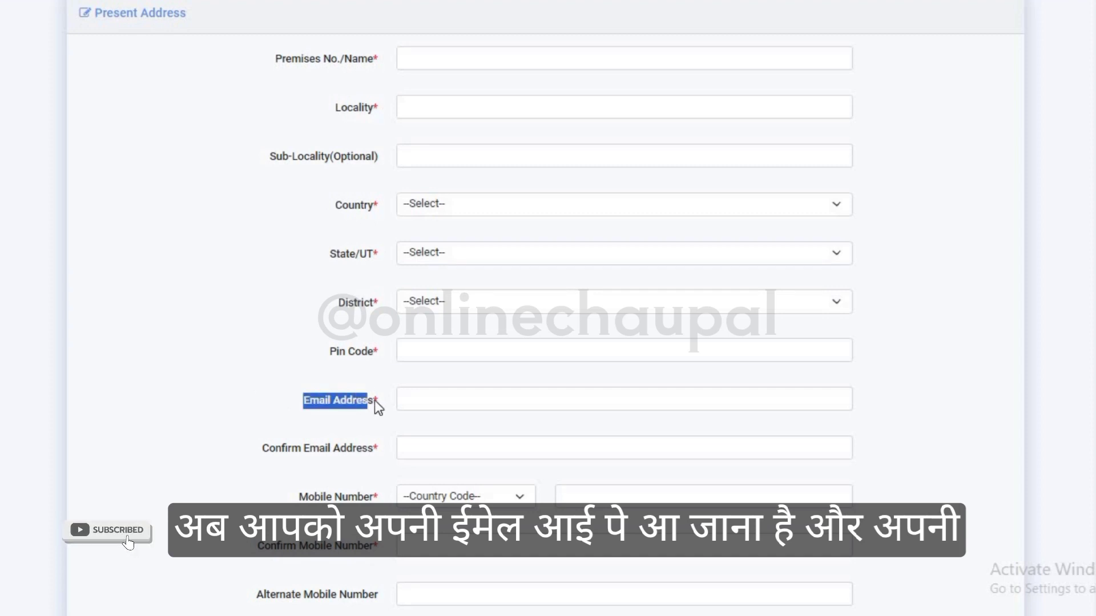
{"action": "left_click", "coordinate": [429, 422]}
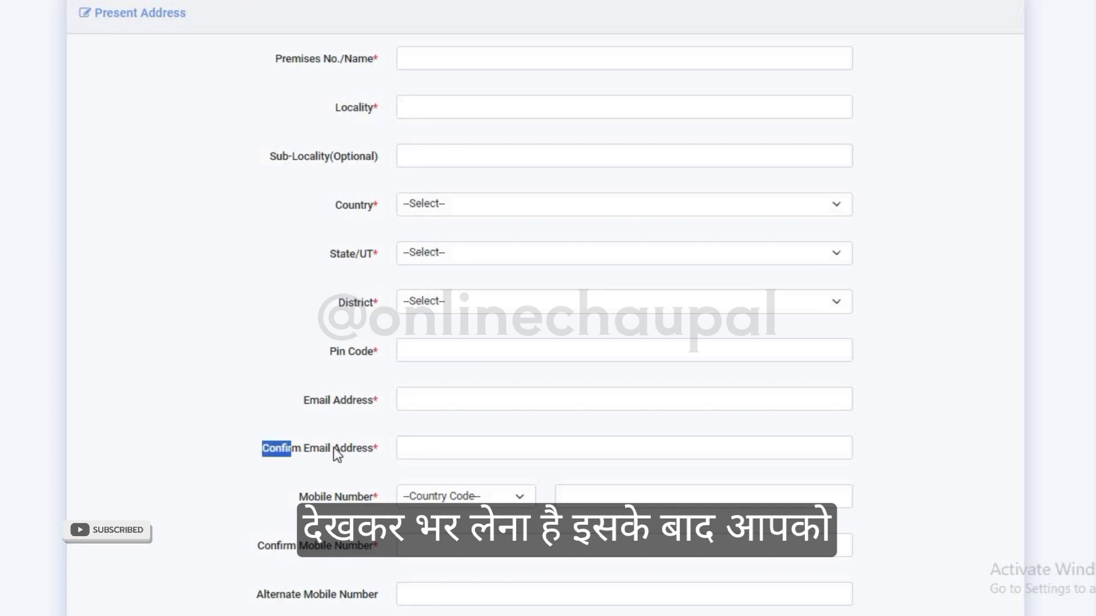
{"action": "left_click_drag", "start_coordinate": [333, 447], "coordinate": [374, 447]}
{"action": "left_click", "coordinate": [350, 427]}
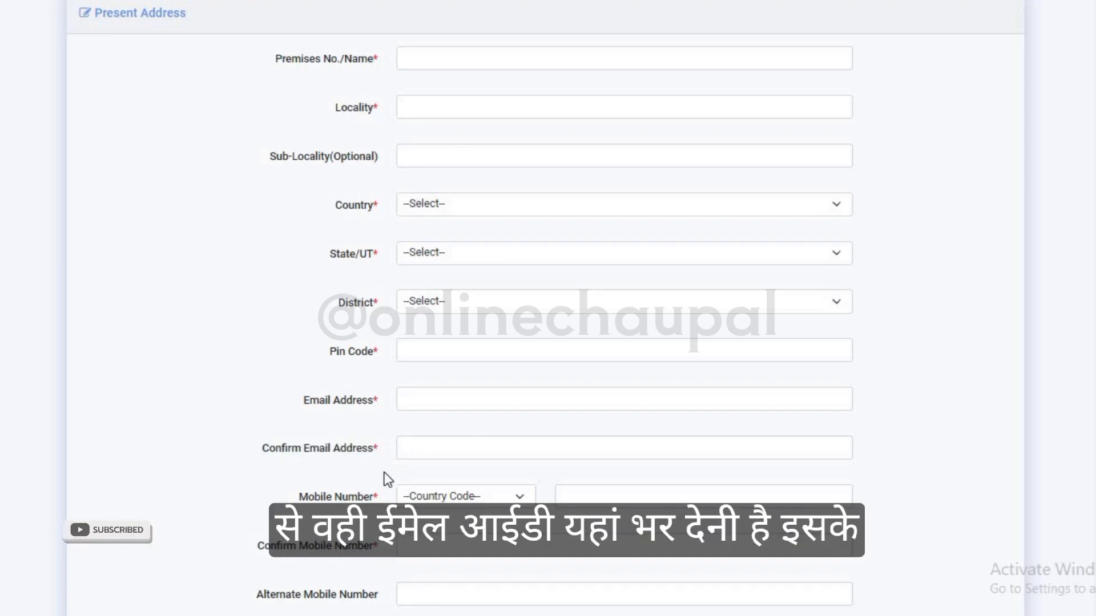
{"action": "left_click_drag", "start_coordinate": [298, 497], "coordinate": [383, 505]}
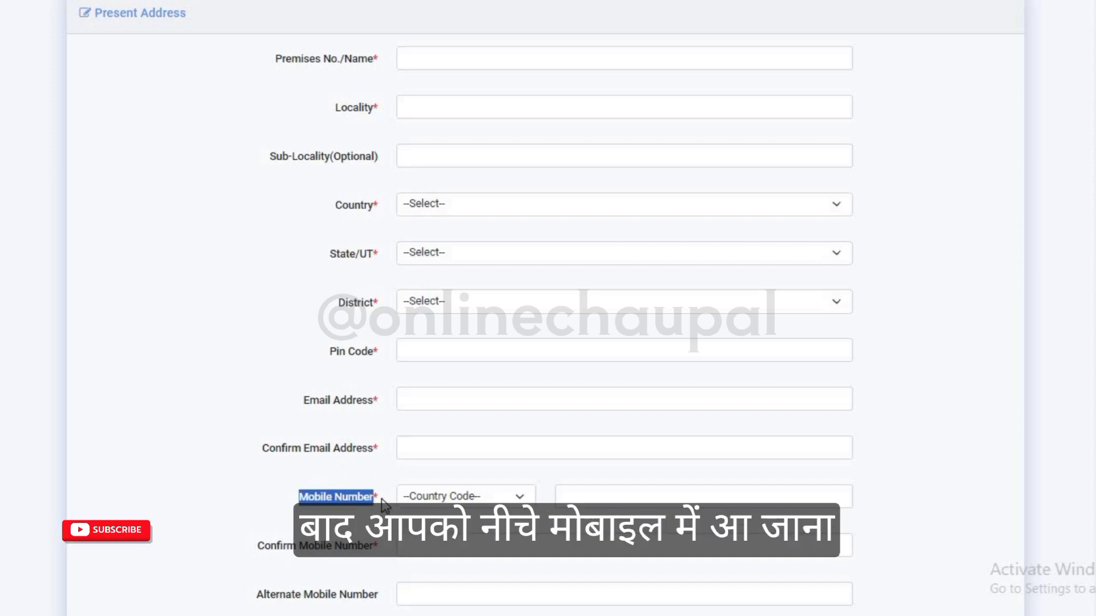
{"action": "left_click", "coordinate": [477, 500]}
{"action": "left_click", "coordinate": [414, 513]}
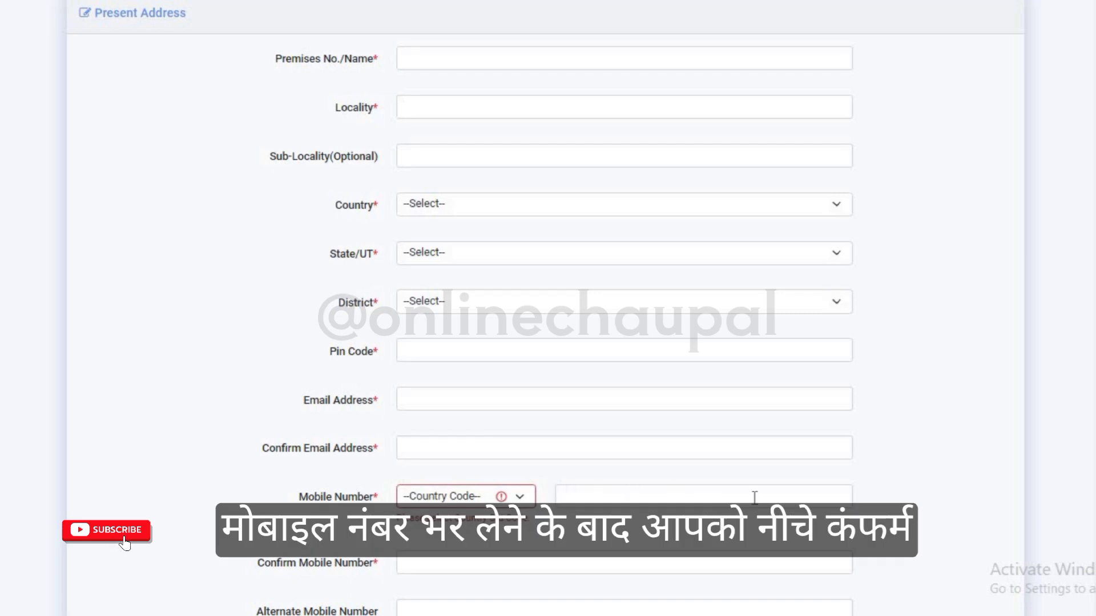
{"action": "left_click_drag", "start_coordinate": [255, 564], "coordinate": [382, 566]}
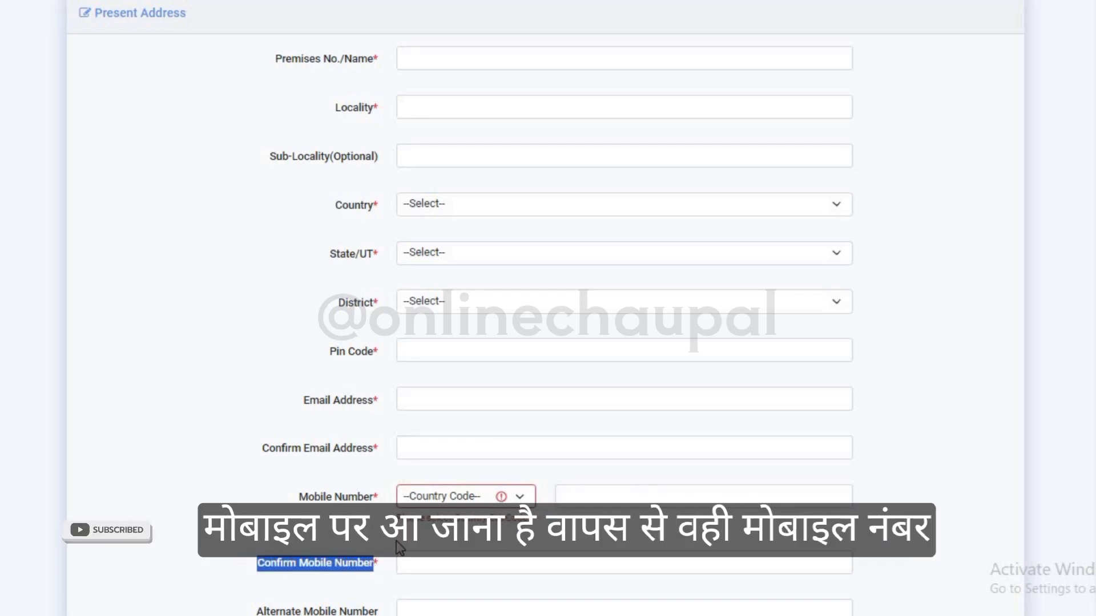
{"action": "left_click", "coordinate": [400, 551]}
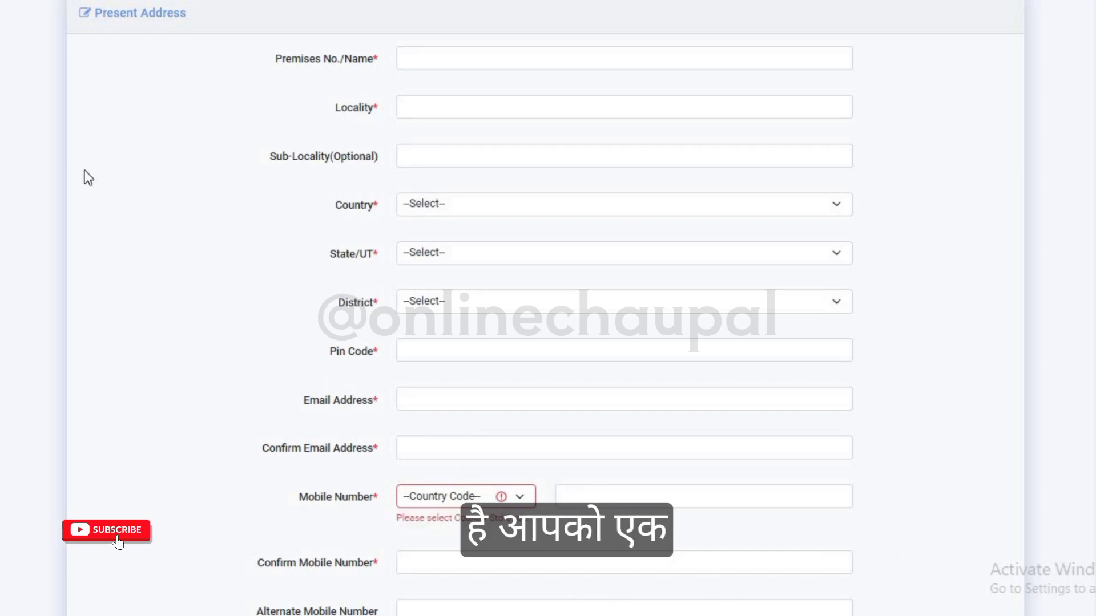
{"action": "scroll", "coordinate": [28, 59], "scroll_direction": "down", "scroll_amount": 6}
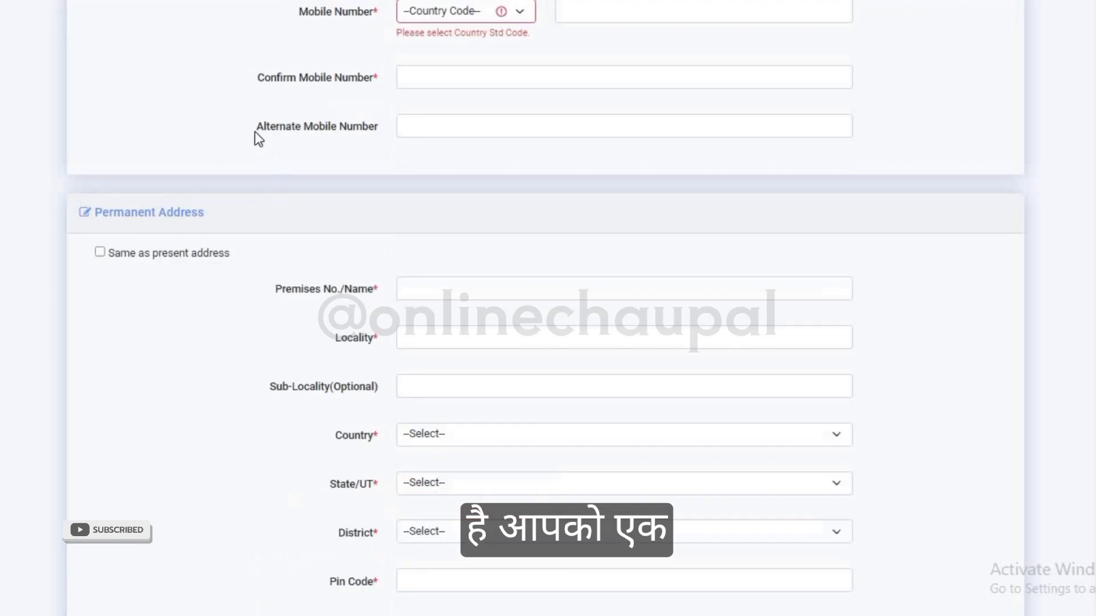
- Point out the Alternate Mobile field and the Permanent Address same-as-present option
{"action": "left_click_drag", "start_coordinate": [255, 130], "coordinate": [375, 129]}
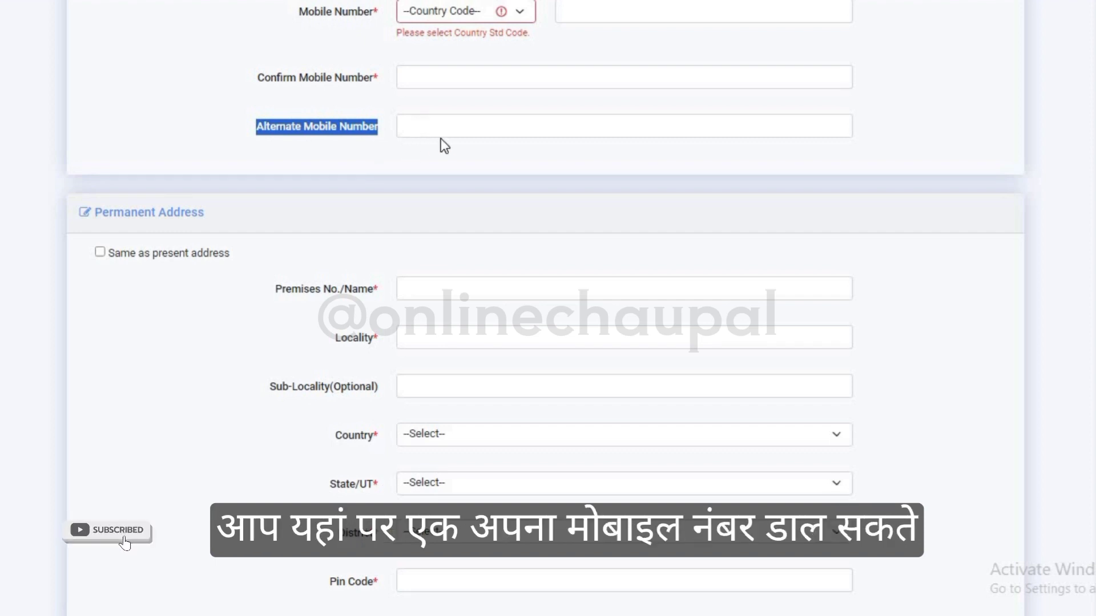
{"action": "left_click", "coordinate": [307, 149]}
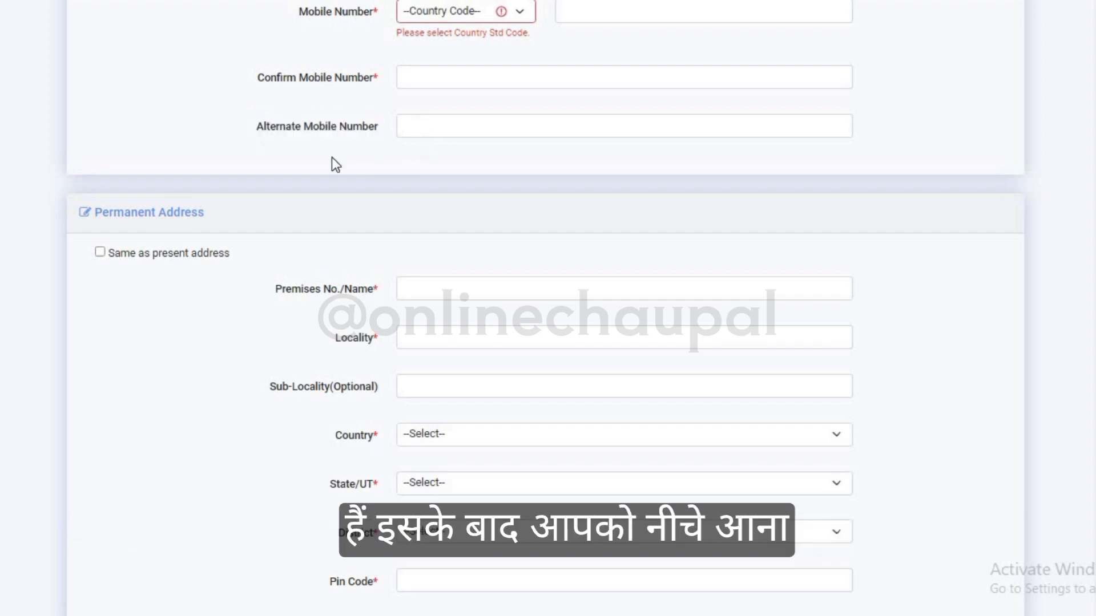
{"action": "left_click_drag", "start_coordinate": [94, 206], "coordinate": [204, 214]}
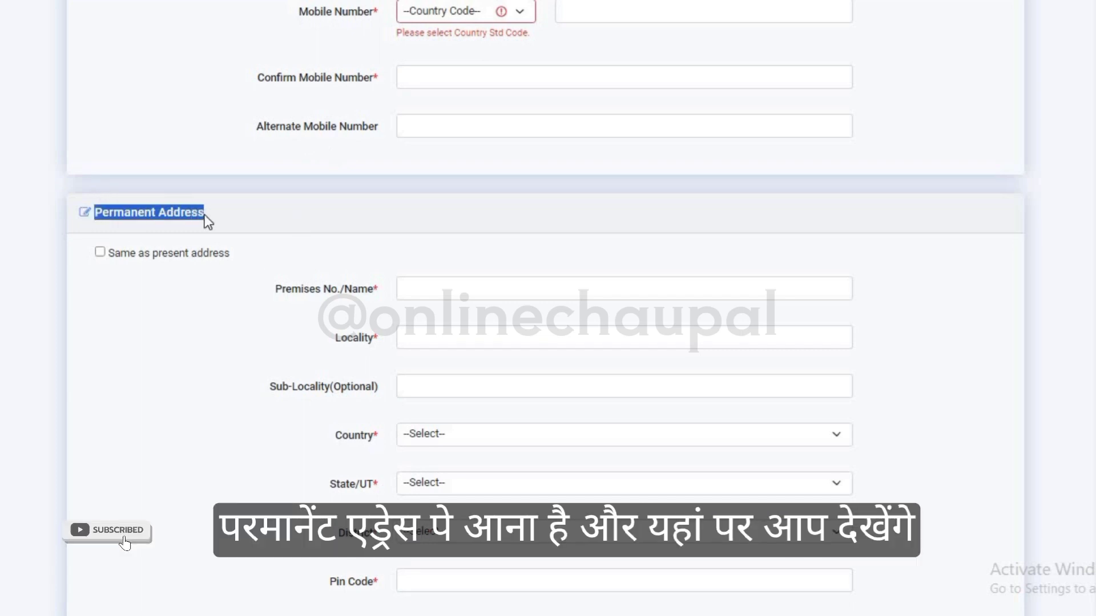
{"action": "left_click", "coordinate": [167, 286]}
{"action": "left_click_drag", "start_coordinate": [117, 254], "coordinate": [220, 260]}
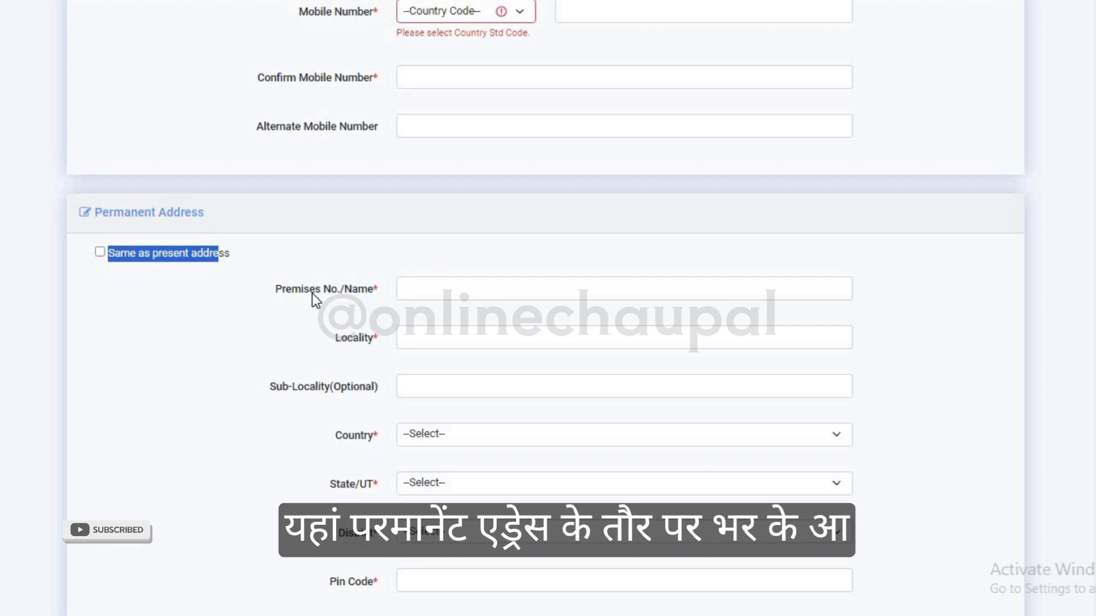
{"action": "left_click", "coordinate": [212, 342]}
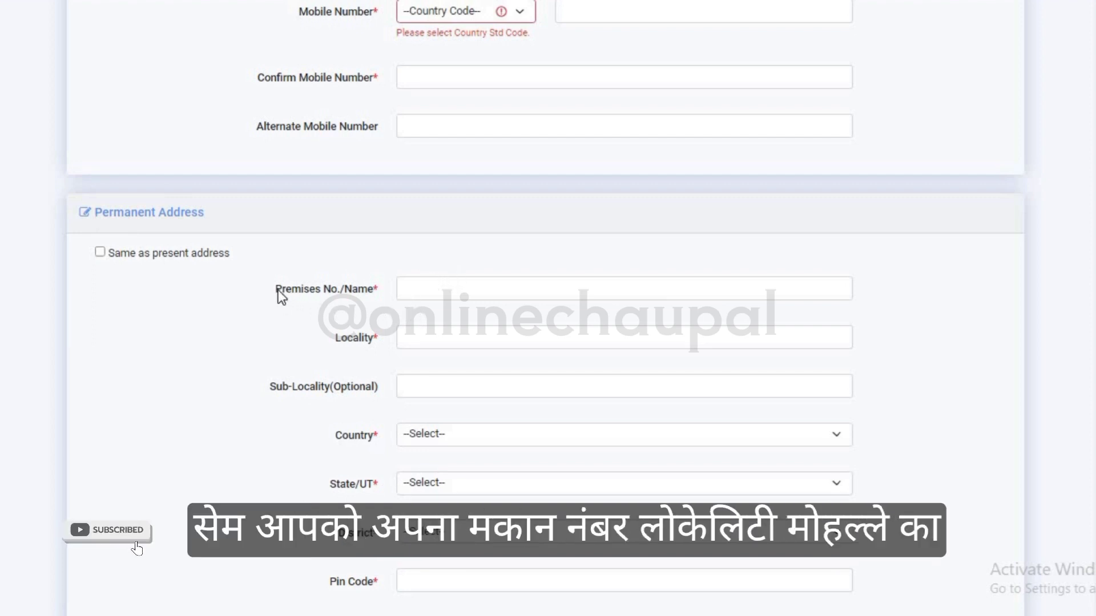
- Review the Permanent Address fields without choosing a country, reaching Choose Password
{"action": "left_click_drag", "start_coordinate": [277, 290], "coordinate": [367, 291]}
{"action": "left_click_drag", "start_coordinate": [336, 338], "coordinate": [369, 338]}
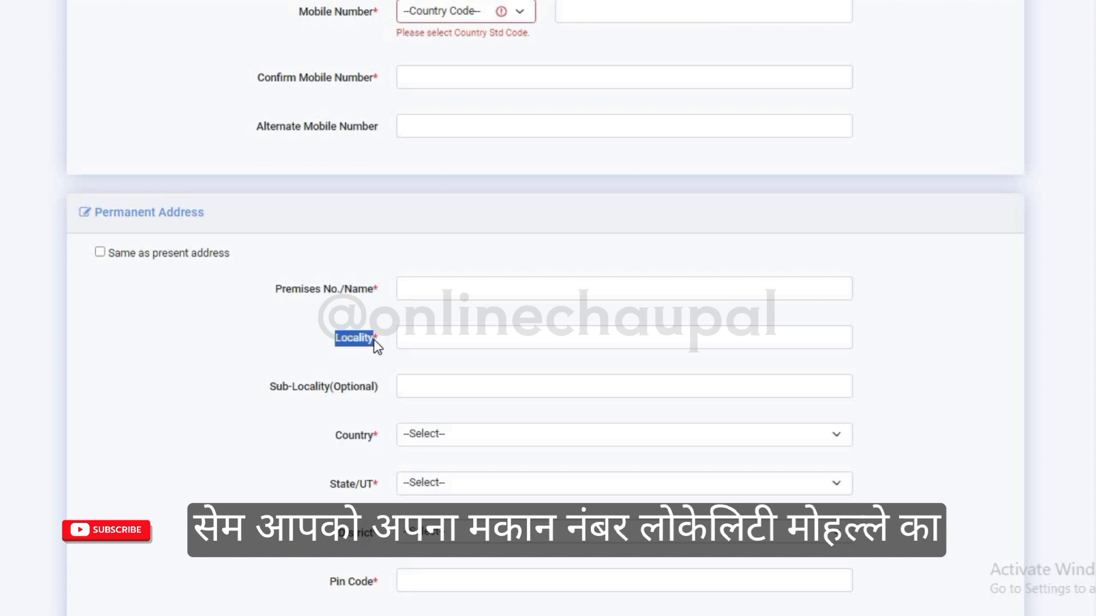
{"action": "left_click_drag", "start_coordinate": [266, 388], "coordinate": [323, 390]}
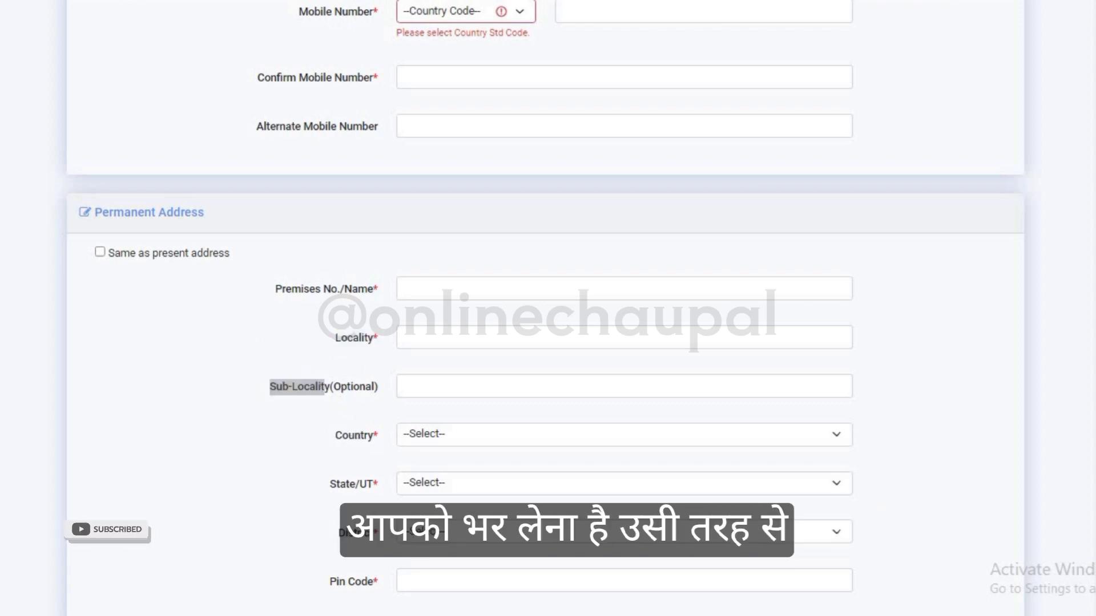
{"action": "left_click", "coordinate": [320, 422]}
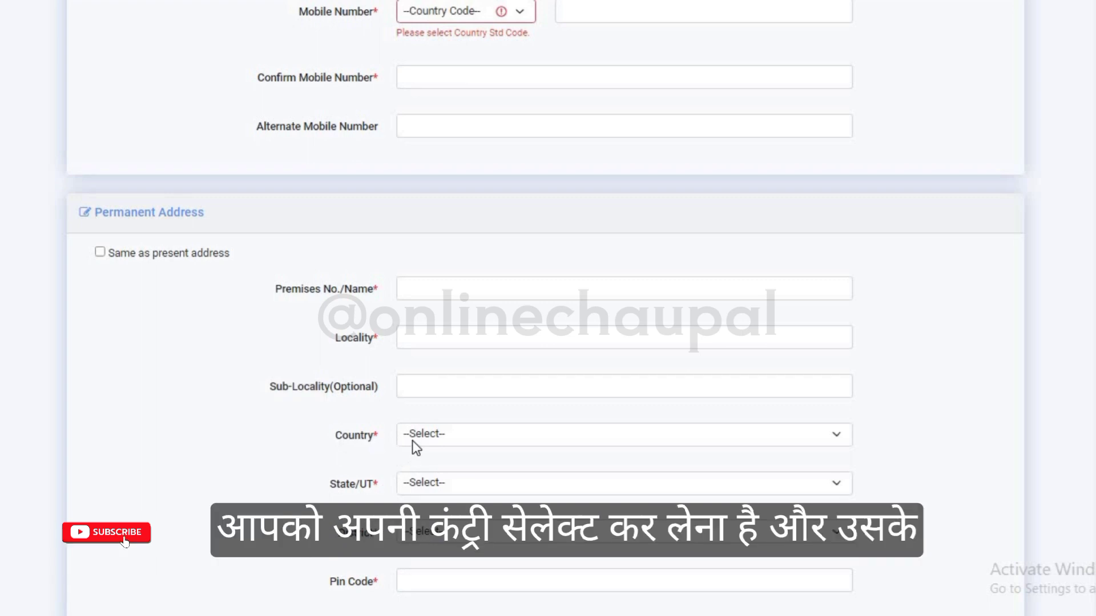
{"action": "left_click", "coordinate": [411, 442]}
{"action": "left_click", "coordinate": [327, 444]}
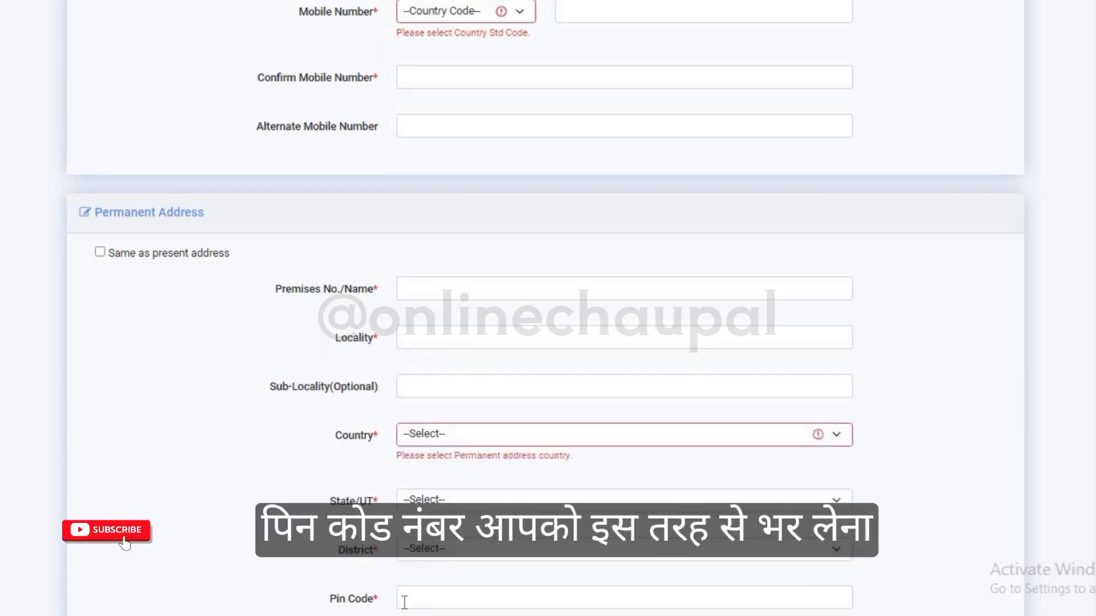
{"action": "left_click_drag", "start_coordinate": [331, 599], "coordinate": [374, 599]}
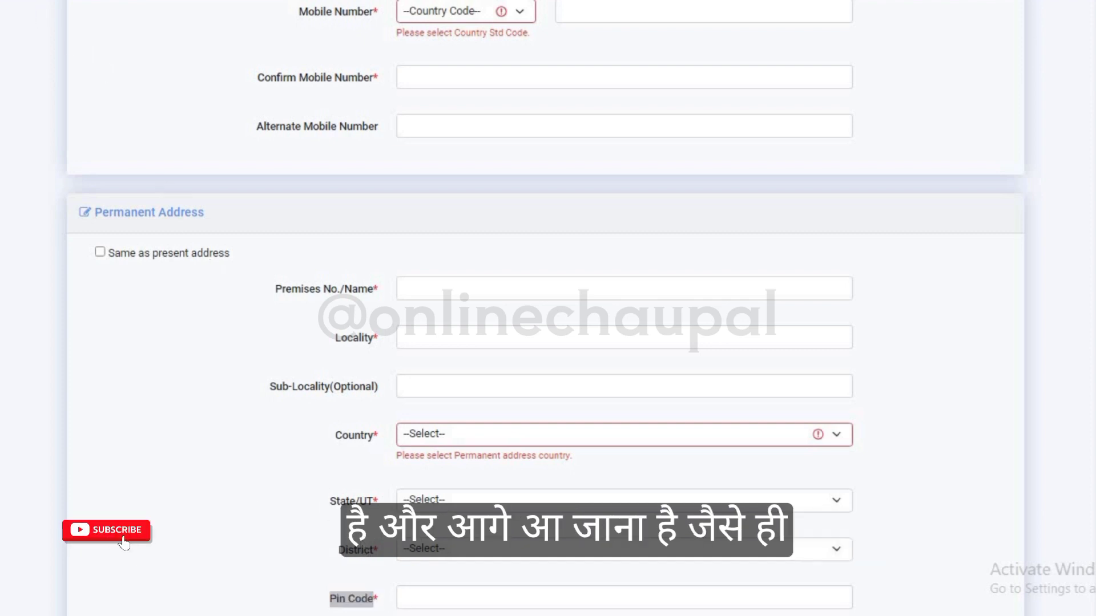
{"action": "scroll", "coordinate": [100, 175], "scroll_direction": "down", "scroll_amount": 10}
{"action": "left_click_drag", "start_coordinate": [210, 138], "coordinate": [95, 143]}
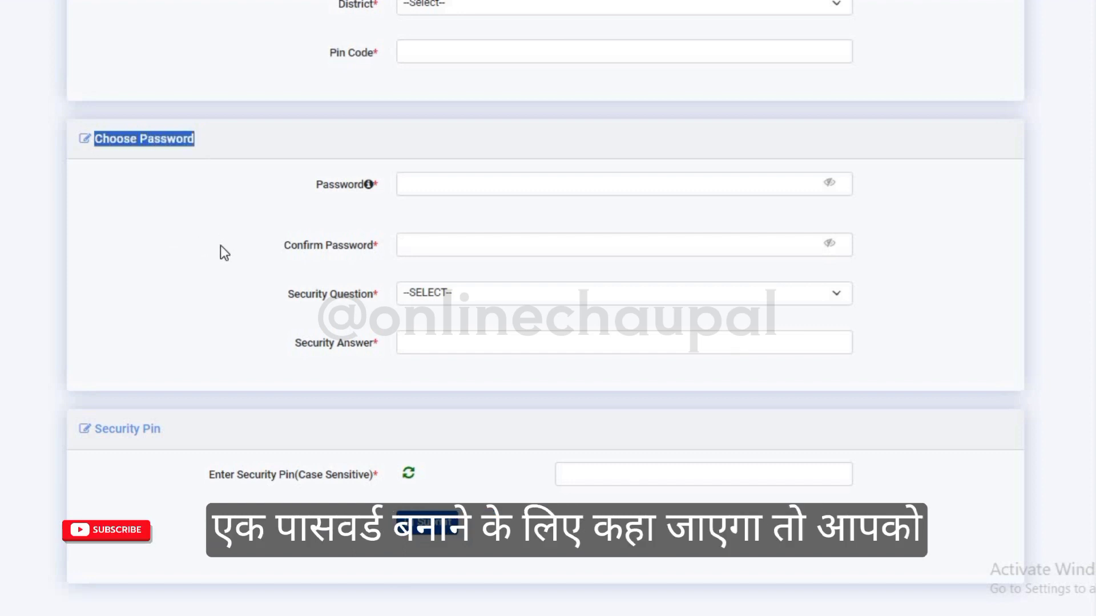
- Point out the Password and Confirm Password fields
{"action": "left_click", "coordinate": [321, 193]}
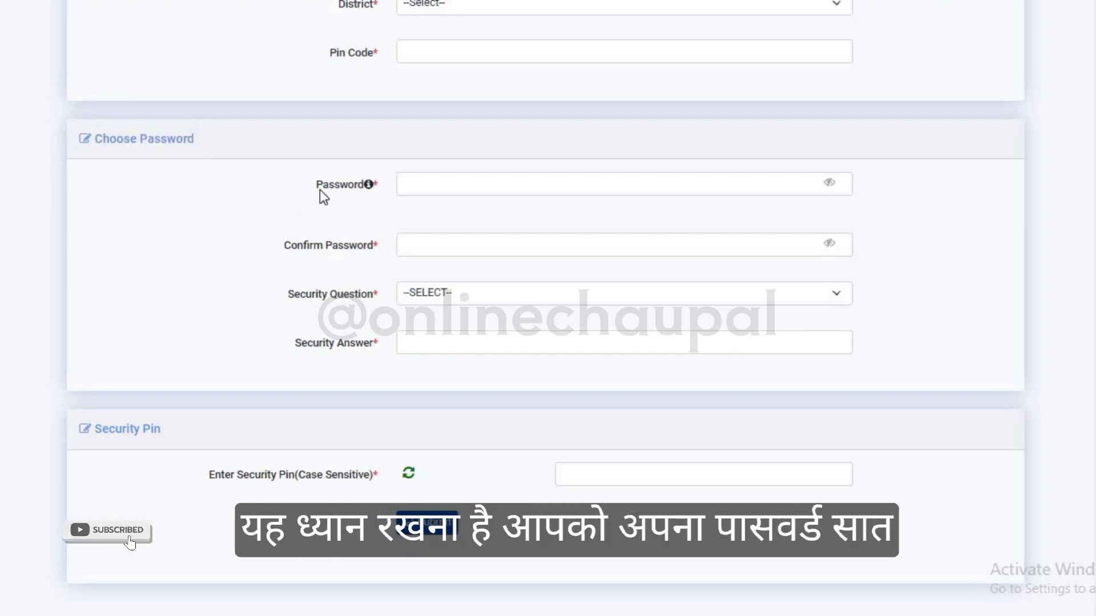
{"action": "double_click", "coordinate": [344, 189]}
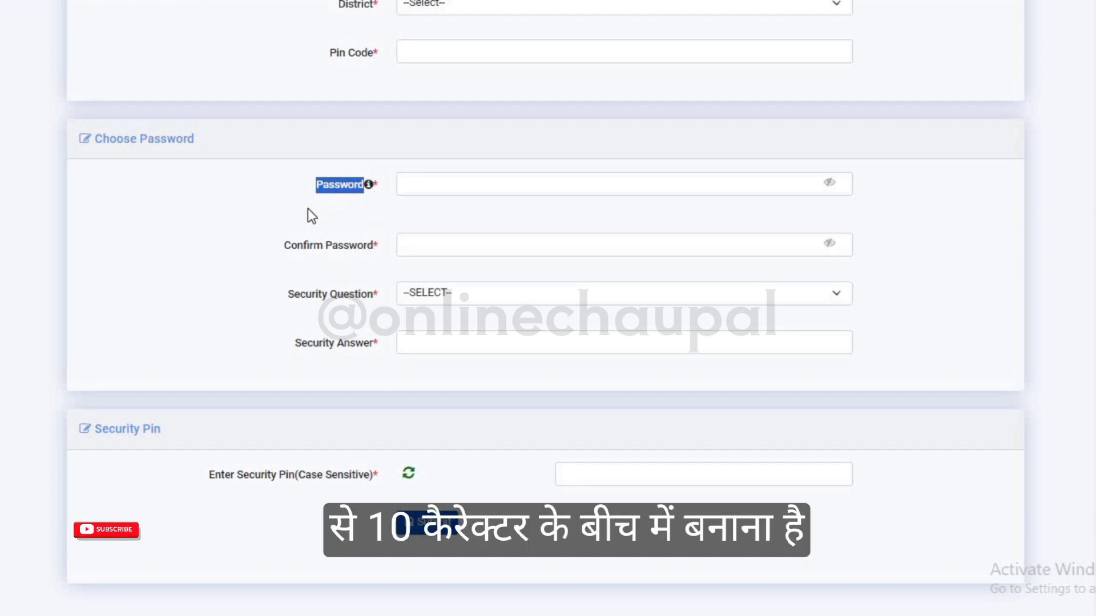
{"action": "left_click", "coordinate": [323, 242]}
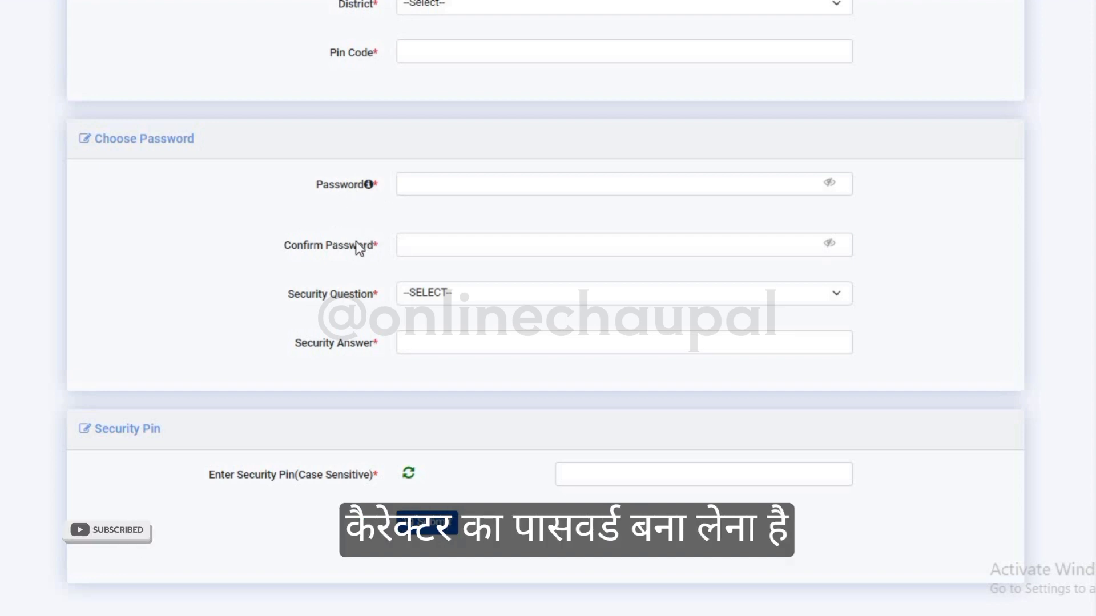
{"action": "left_click_drag", "start_coordinate": [284, 251], "coordinate": [344, 254]}
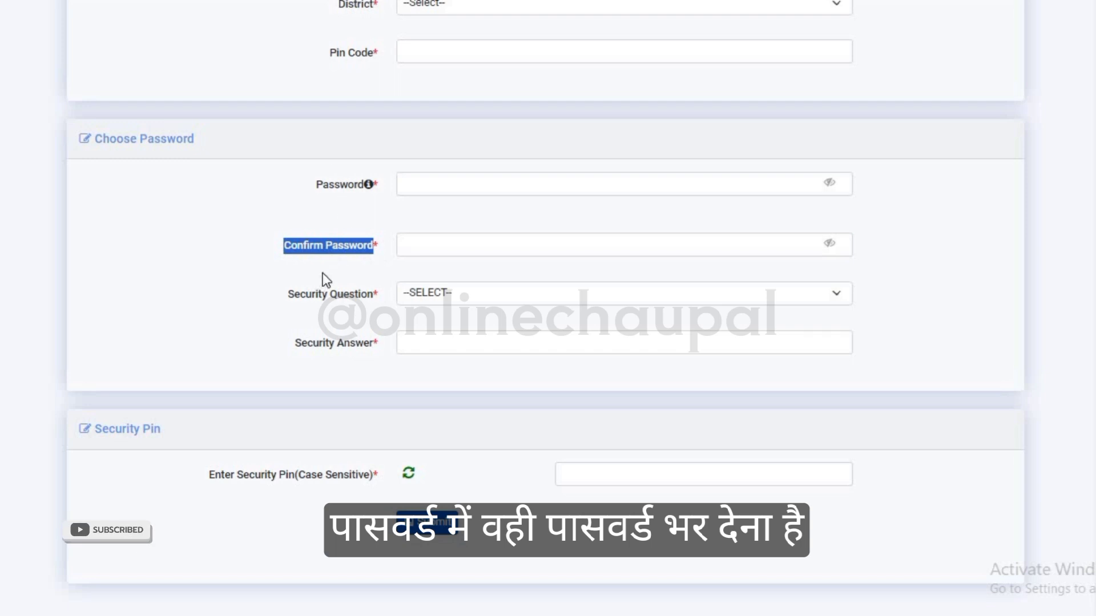
- Choose WHAT IS YOUR FAVOURITE BOOK? as the security question
{"action": "left_click_drag", "start_coordinate": [284, 295], "coordinate": [375, 299]}
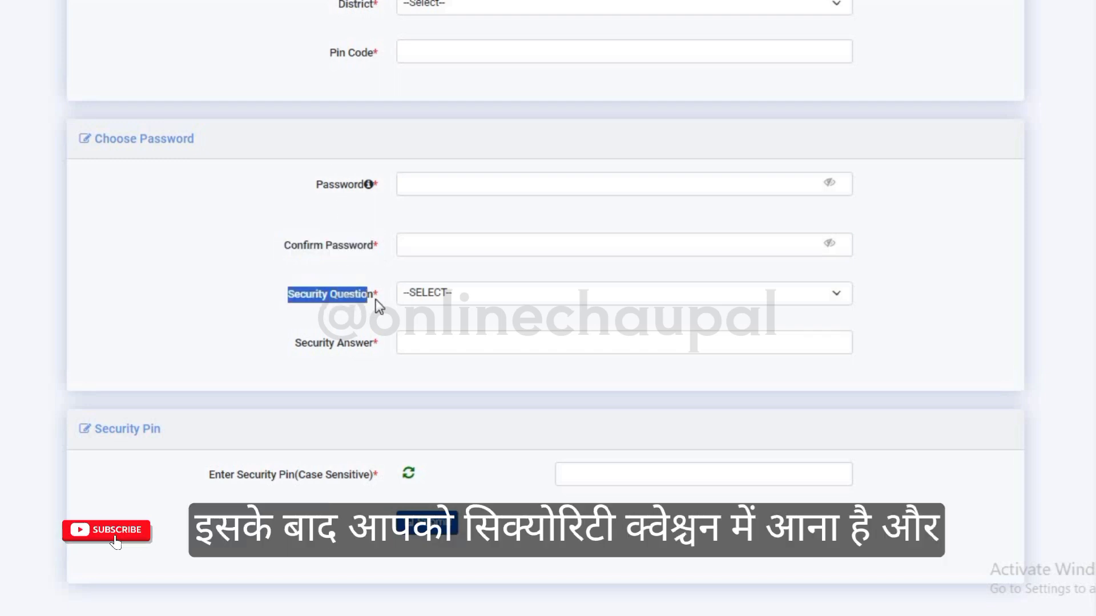
{"action": "left_click", "coordinate": [426, 294]}
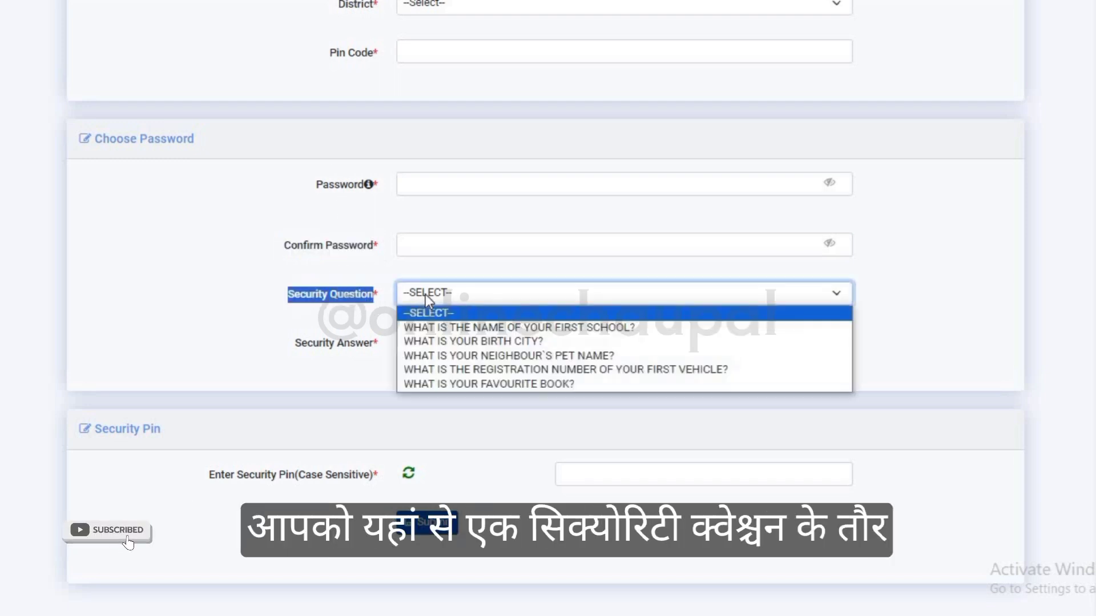
{"action": "left_click", "coordinate": [438, 384]}
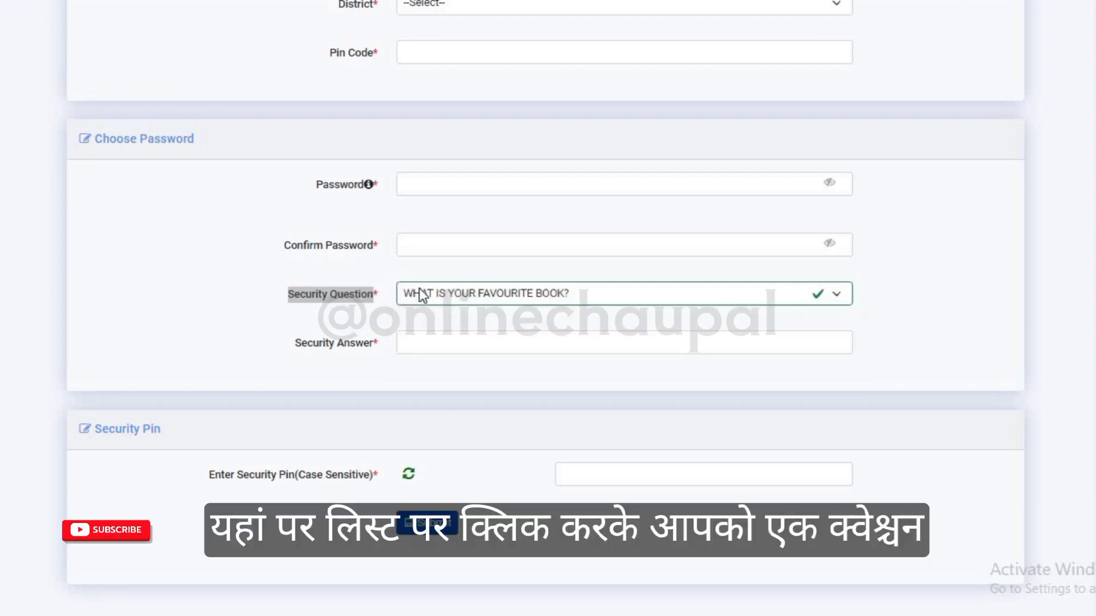
{"action": "left_click", "coordinate": [451, 293]}
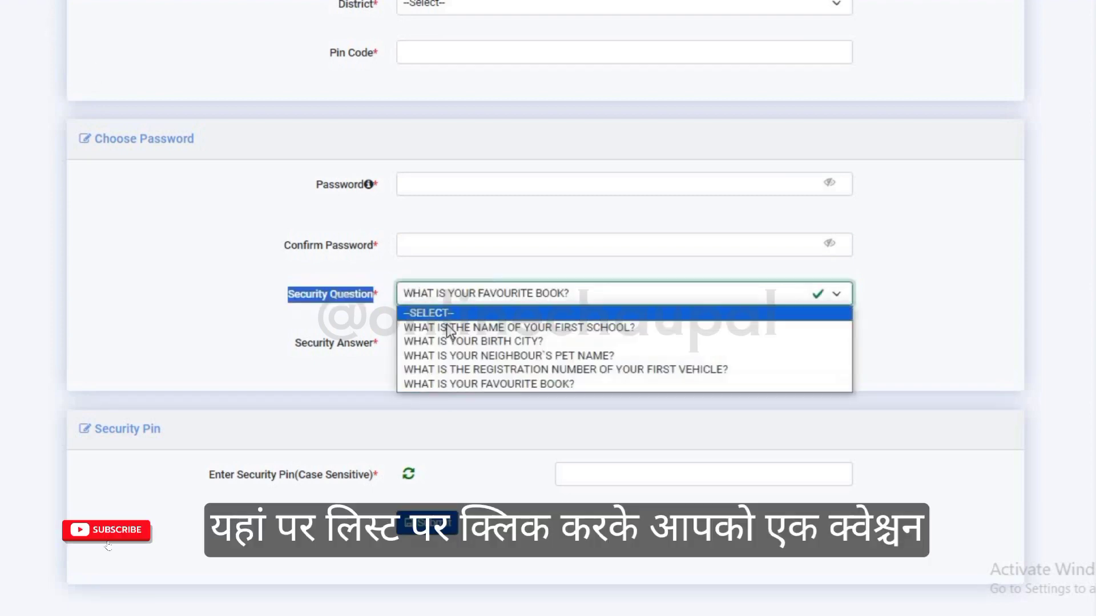
{"action": "left_click", "coordinate": [445, 384]}
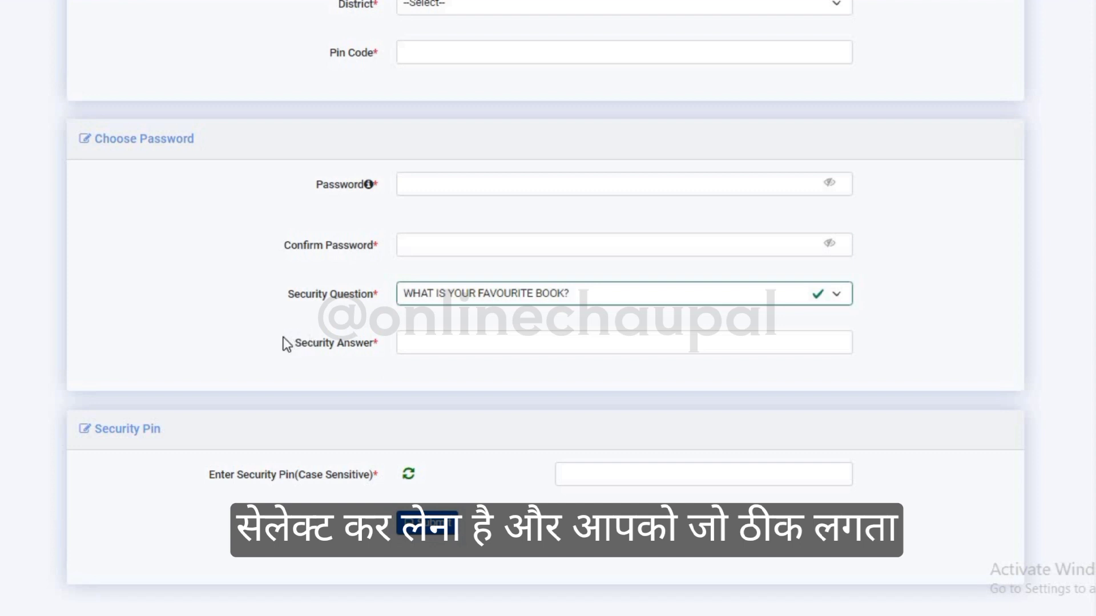
{"action": "left_click_drag", "start_coordinate": [295, 342], "coordinate": [364, 343]}
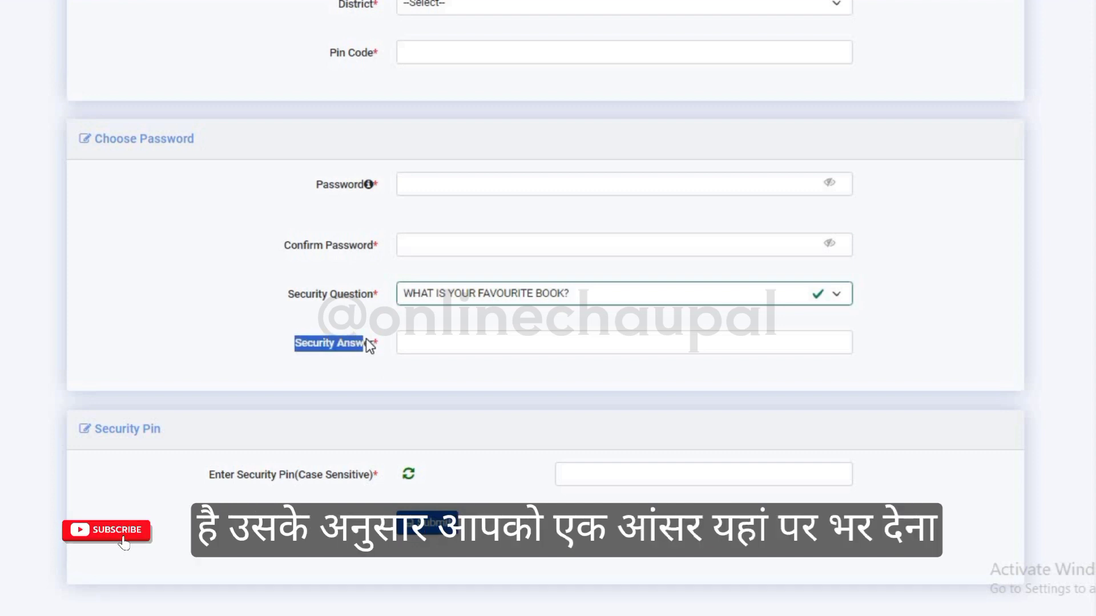
{"action": "left_click", "coordinate": [417, 318]}
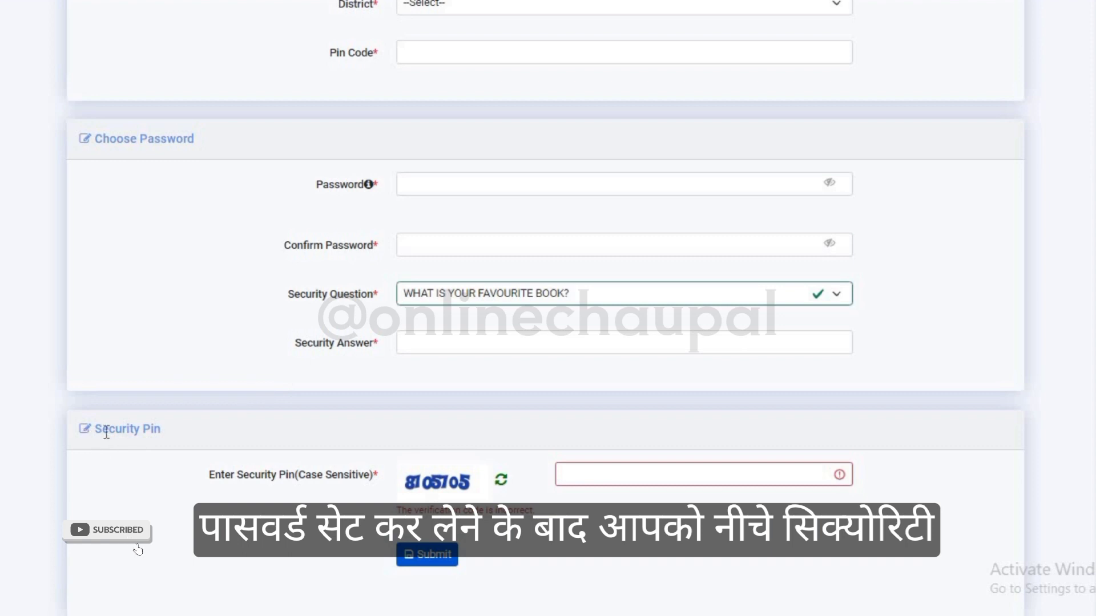
- Point out the Security Pin section and focus the security pin entry field
{"action": "left_click_drag", "start_coordinate": [93, 429], "coordinate": [162, 433]}
{"action": "left_click_drag", "start_coordinate": [209, 475], "coordinate": [368, 476]}
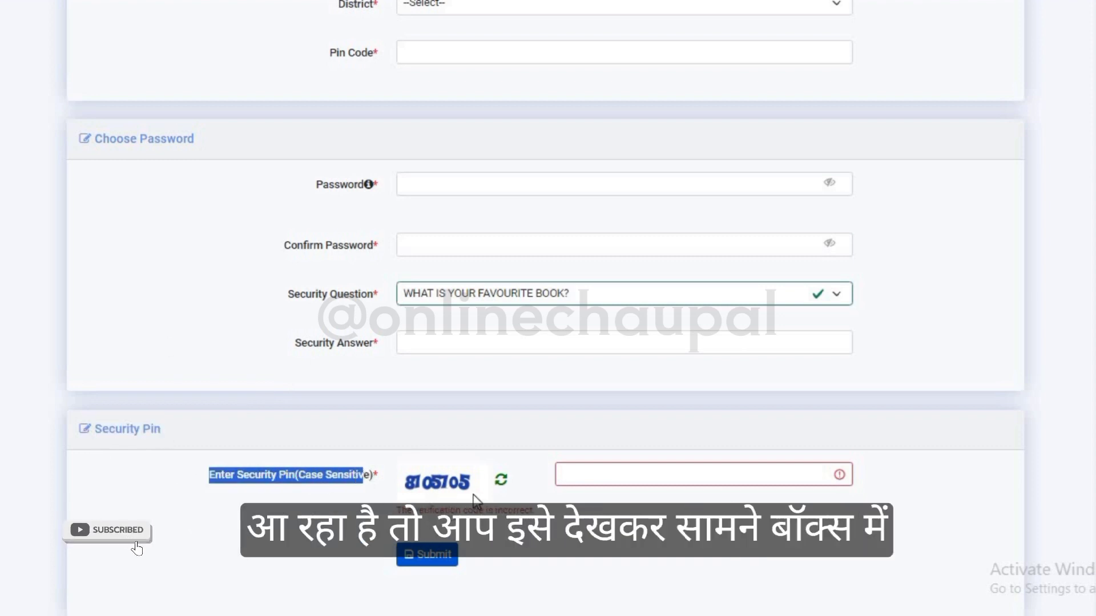
{"action": "left_click", "coordinate": [583, 472]}
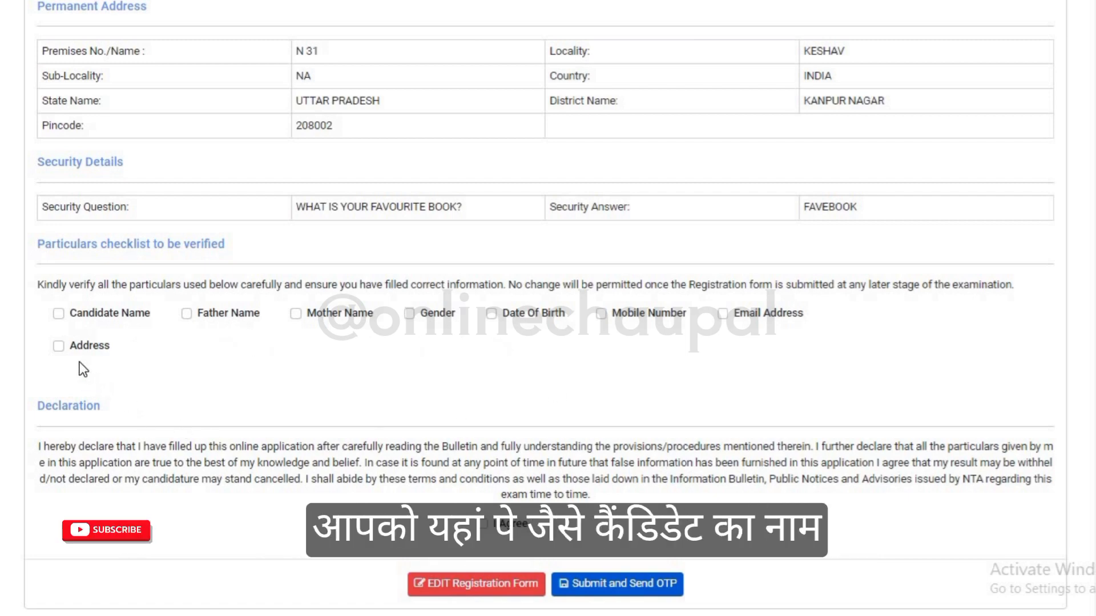
- Confirm name, father's name, gender, mobile, birth date, e-mail and address, agree, and submit for OTP
{"action": "left_click", "coordinate": [58, 314]}
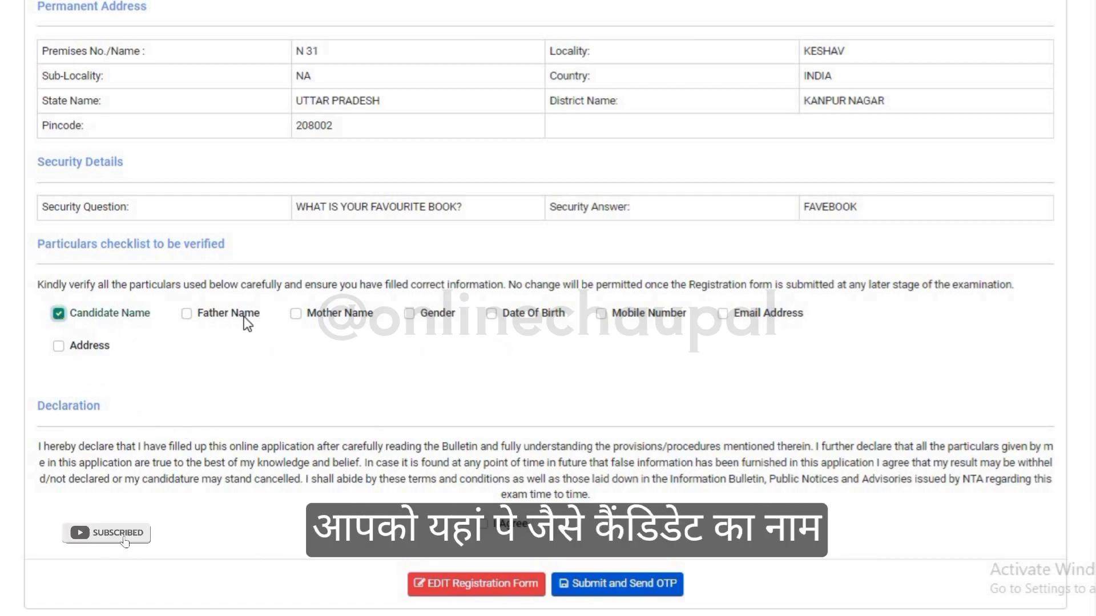
{"action": "left_click", "coordinate": [187, 314]}
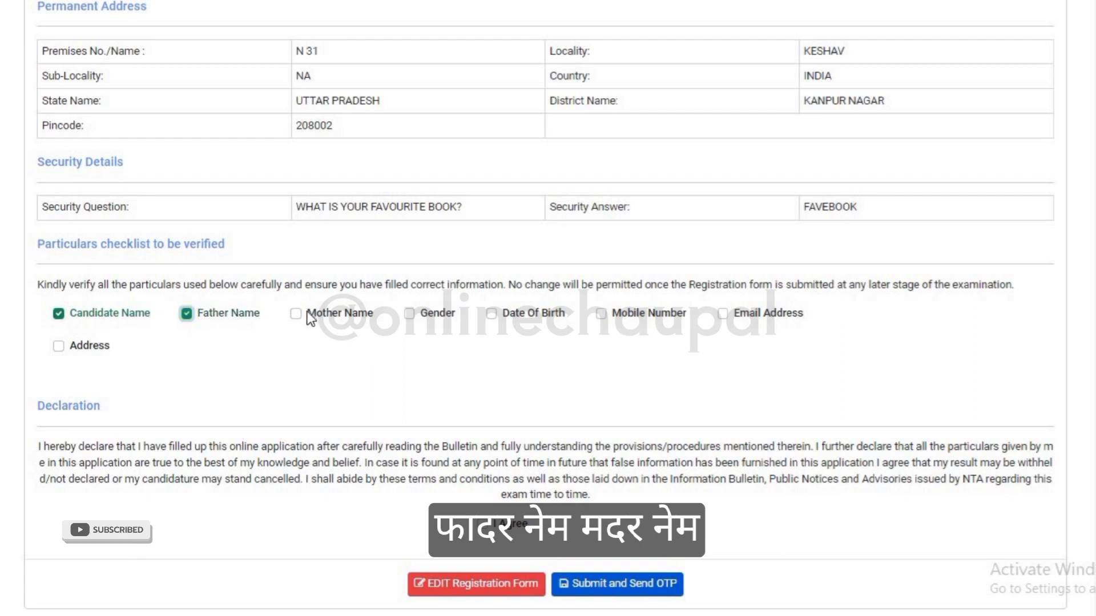
{"action": "left_click", "coordinate": [410, 314]}
{"action": "left_click", "coordinate": [601, 314]}
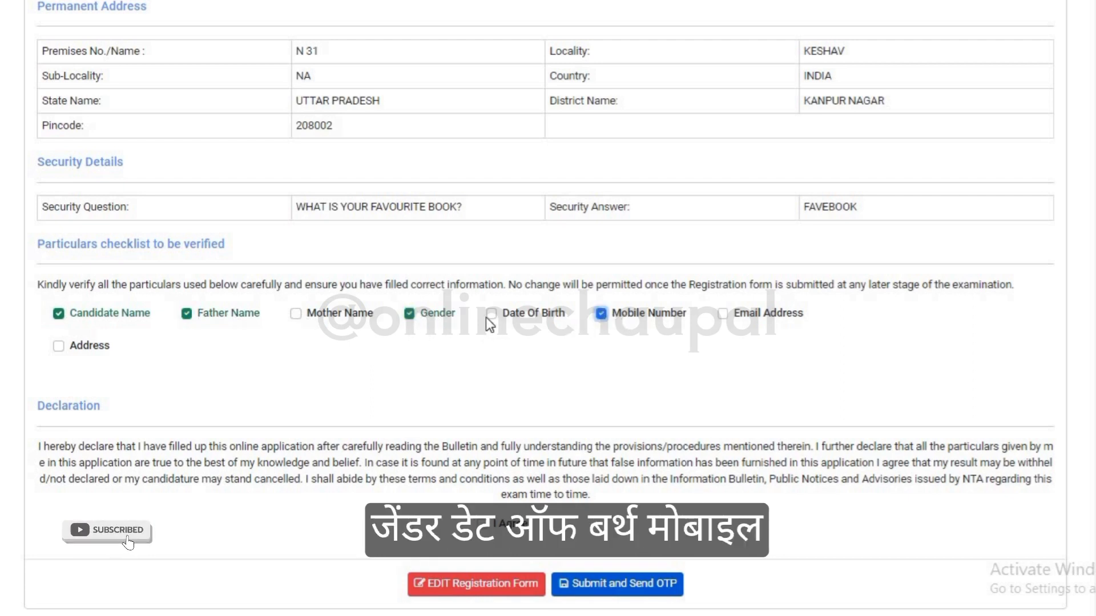
{"action": "left_click", "coordinate": [491, 314]}
{"action": "left_click", "coordinate": [722, 313]}
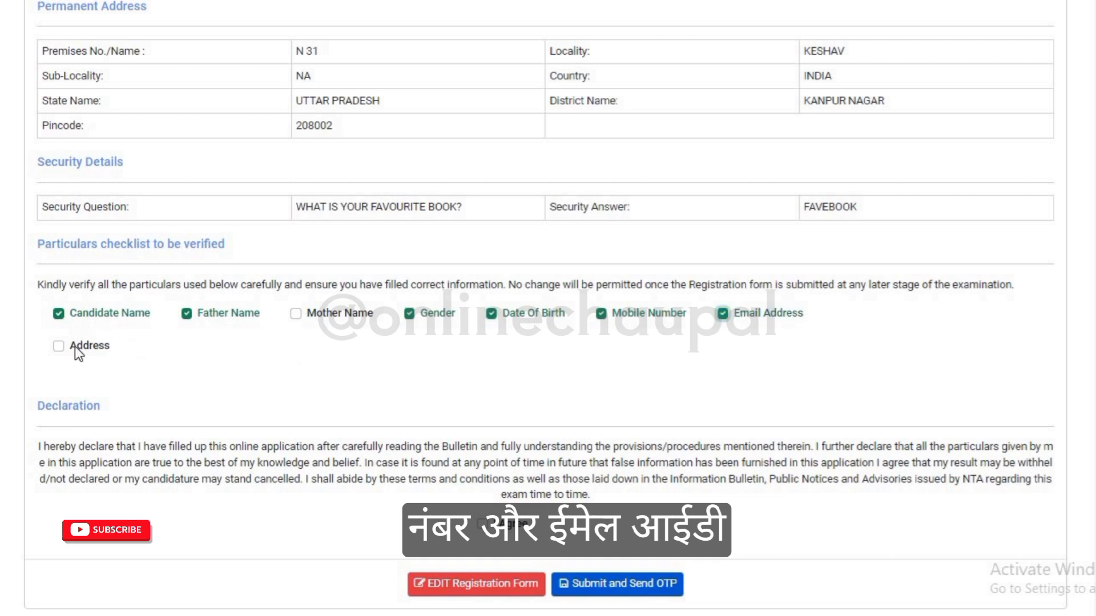
{"action": "left_click", "coordinate": [58, 345]}
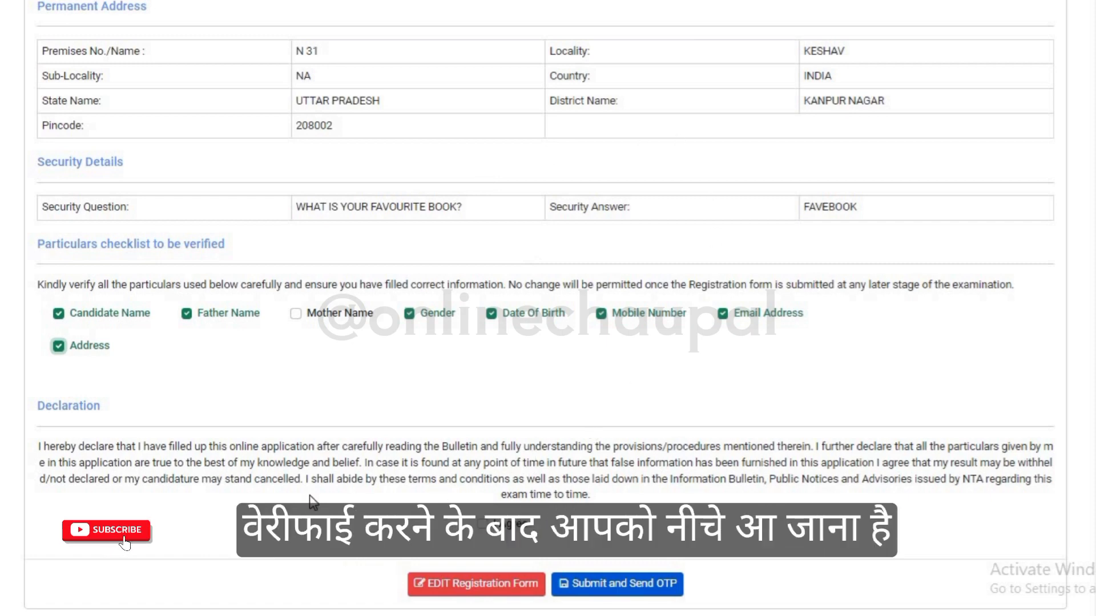
{"action": "left_click", "coordinate": [482, 524]}
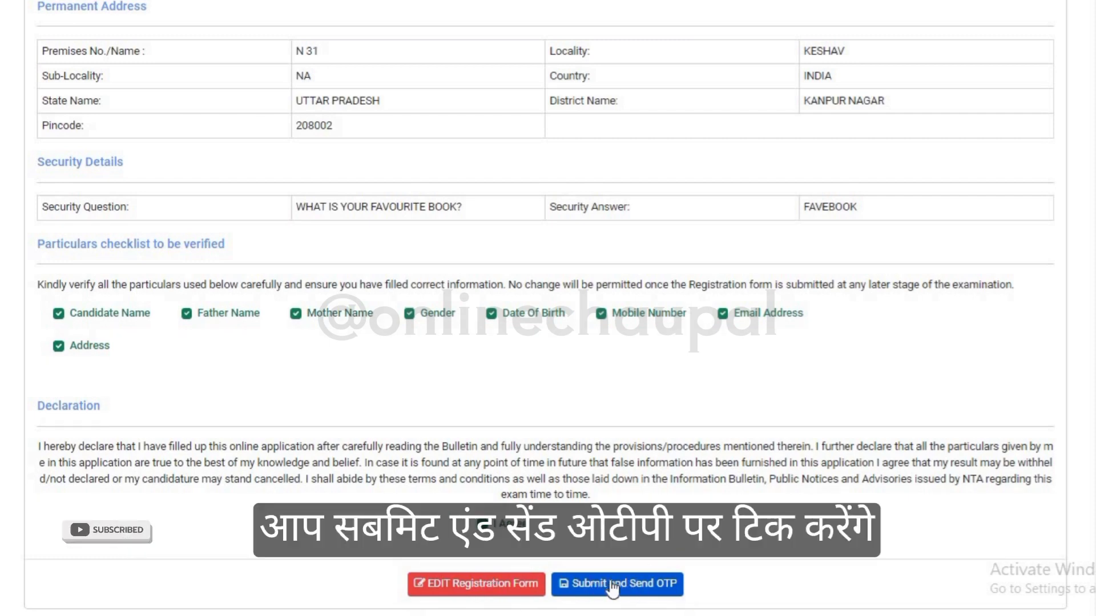
{"action": "left_click", "coordinate": [610, 582]}
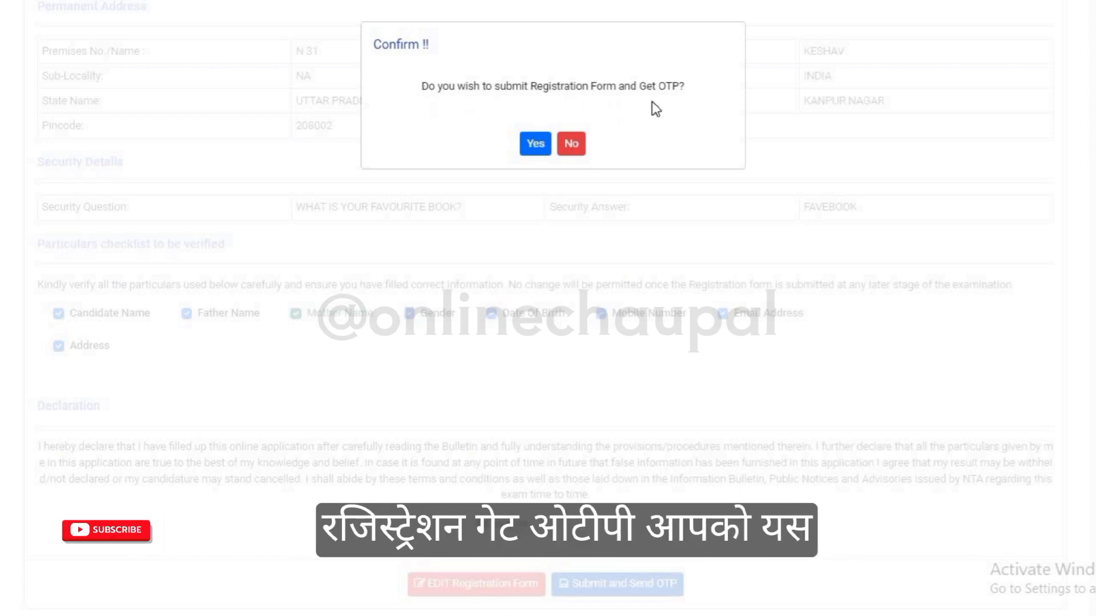
- Confirm the registration submission and dismiss the OTP-sent thank-you message
{"action": "left_click", "coordinate": [537, 144]}
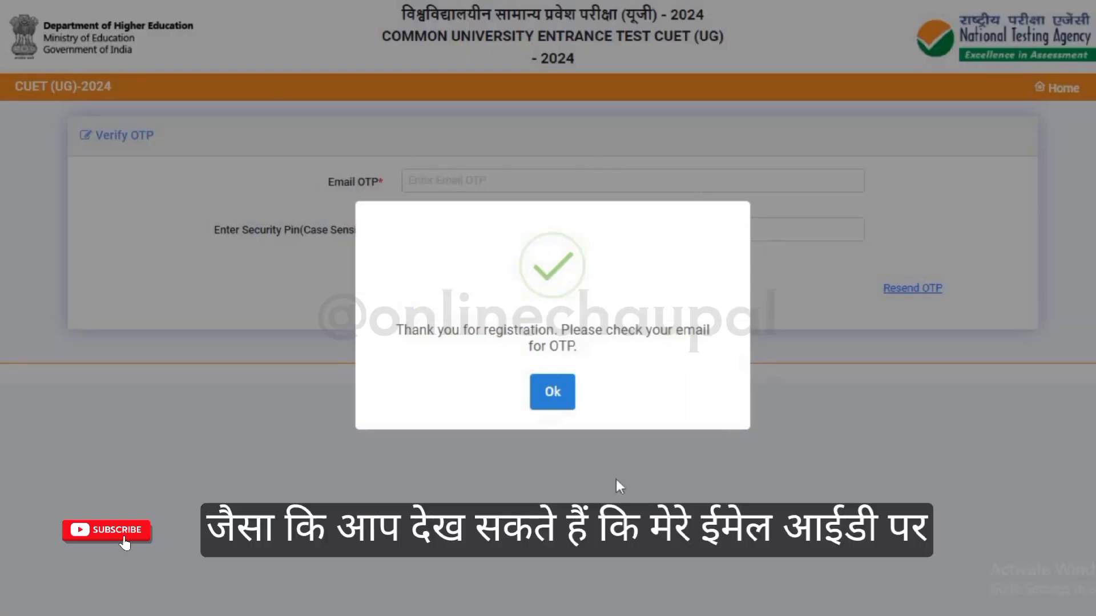
{"action": "left_click", "coordinate": [554, 393]}
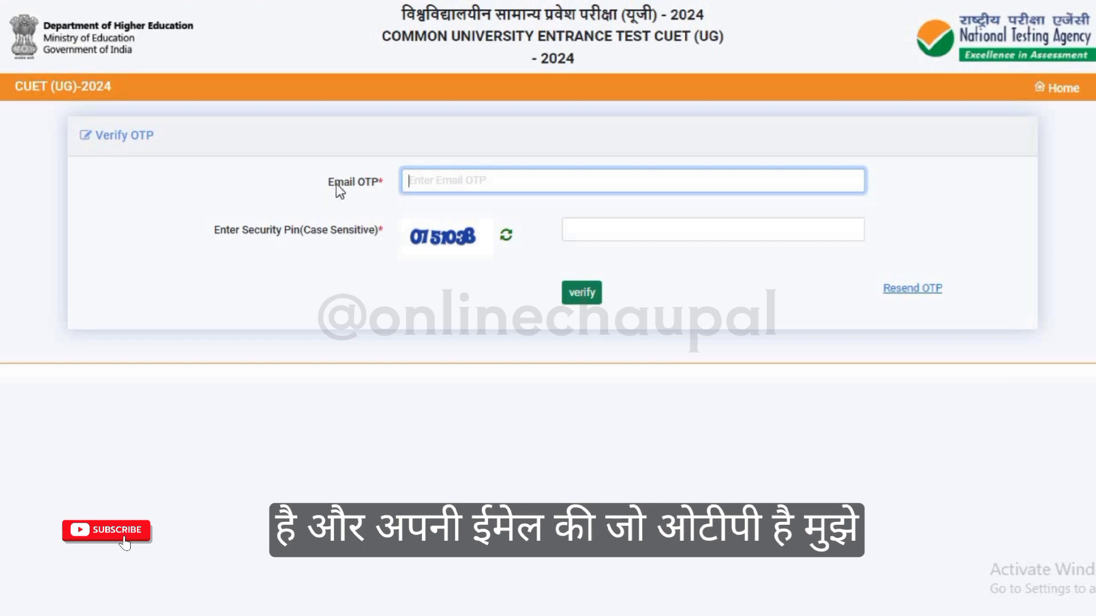
{"action": "left_click_drag", "start_coordinate": [328, 183], "coordinate": [371, 183]}
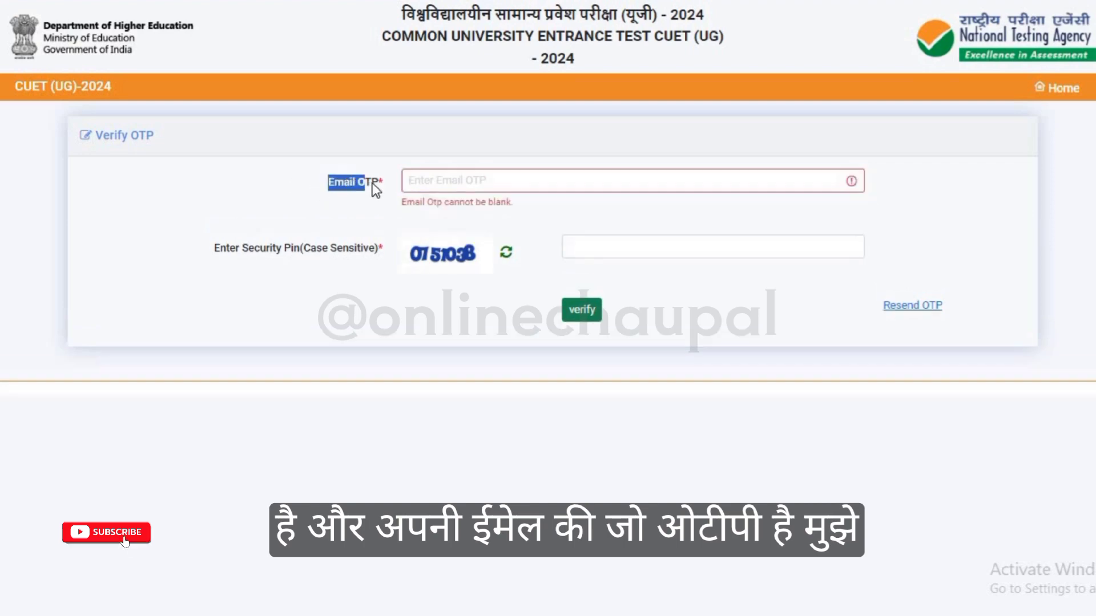
- Enter the emailed OTP and the security pin, then submit them for verification
{"action": "left_click", "coordinate": [451, 186]}
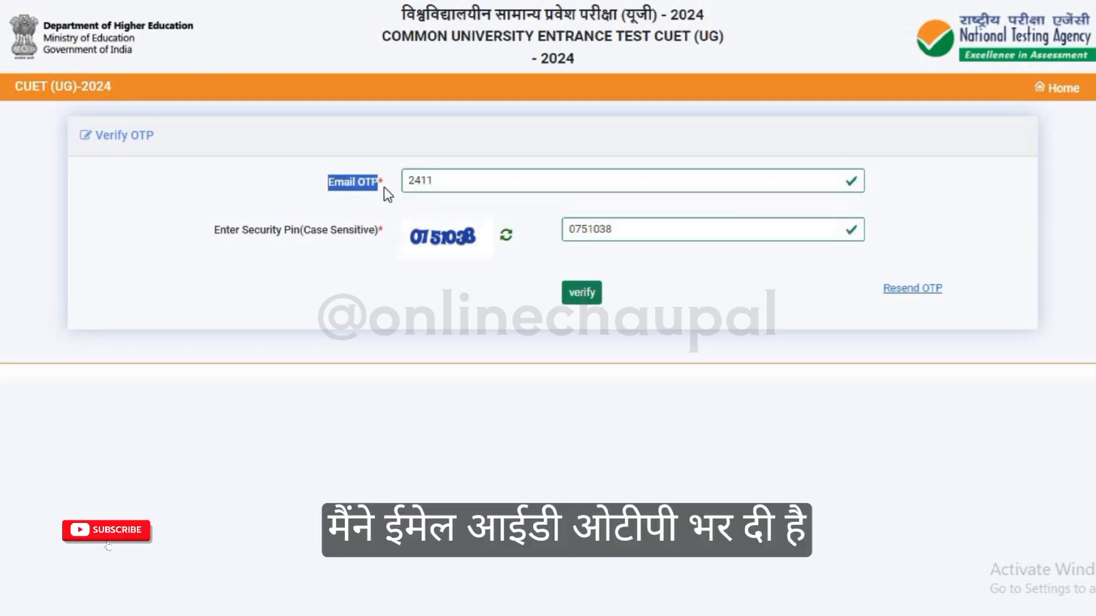
{"action": "left_click", "coordinate": [472, 186]}
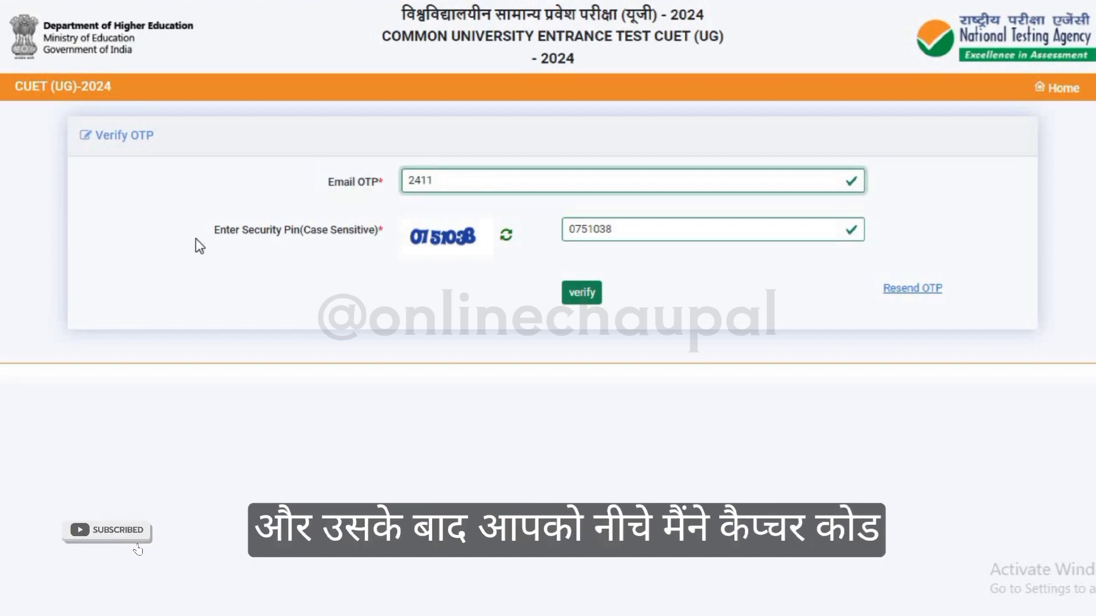
{"action": "left_click_drag", "start_coordinate": [197, 240], "coordinate": [405, 249]}
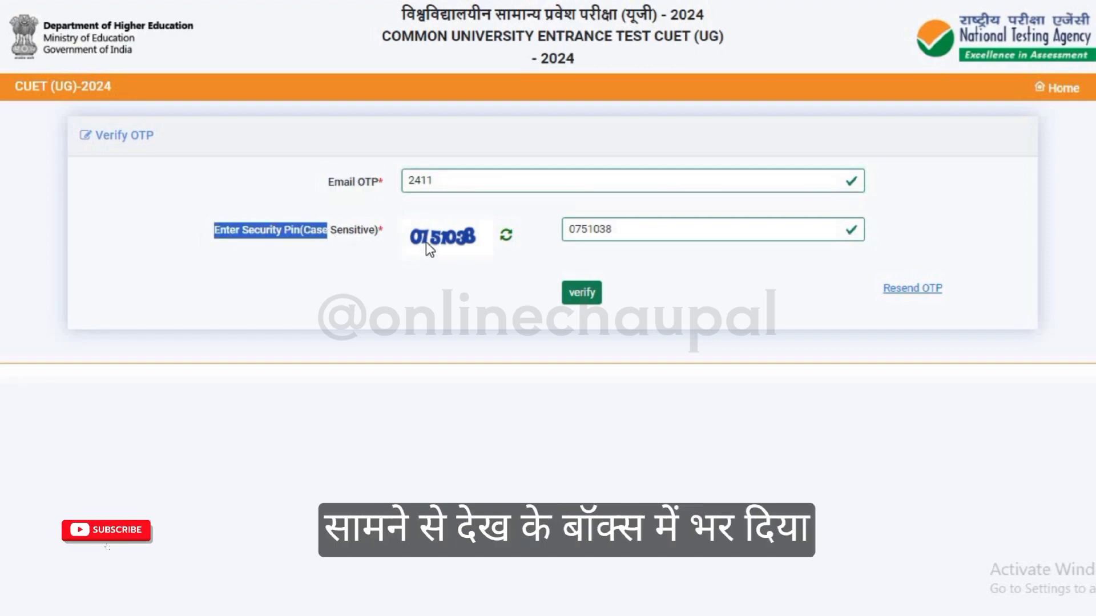
{"action": "left_click", "coordinate": [639, 234]}
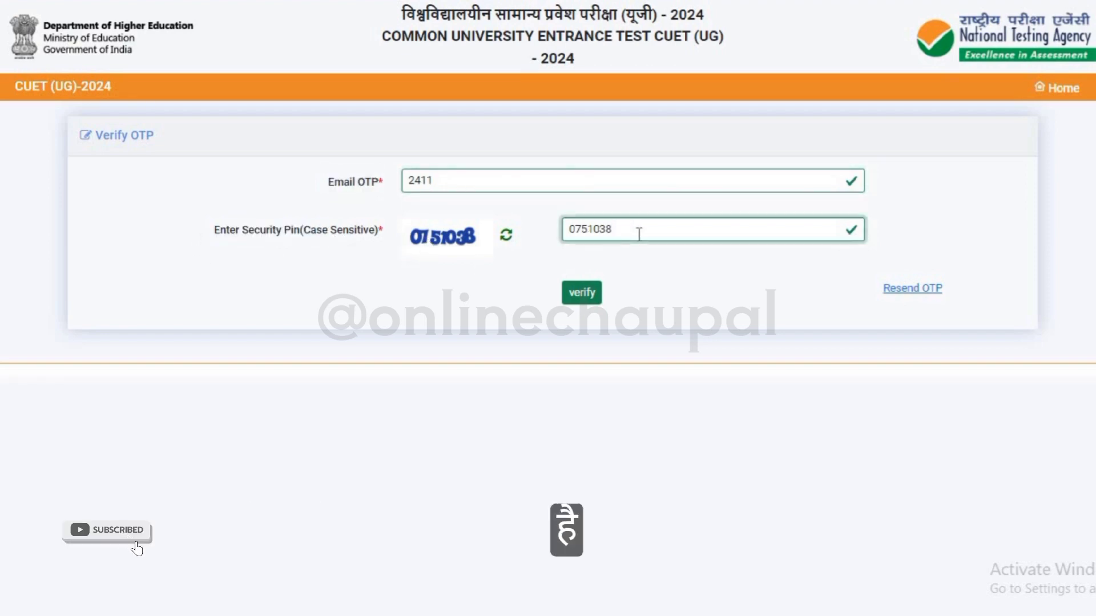
{"action": "key", "text": "Tab"}
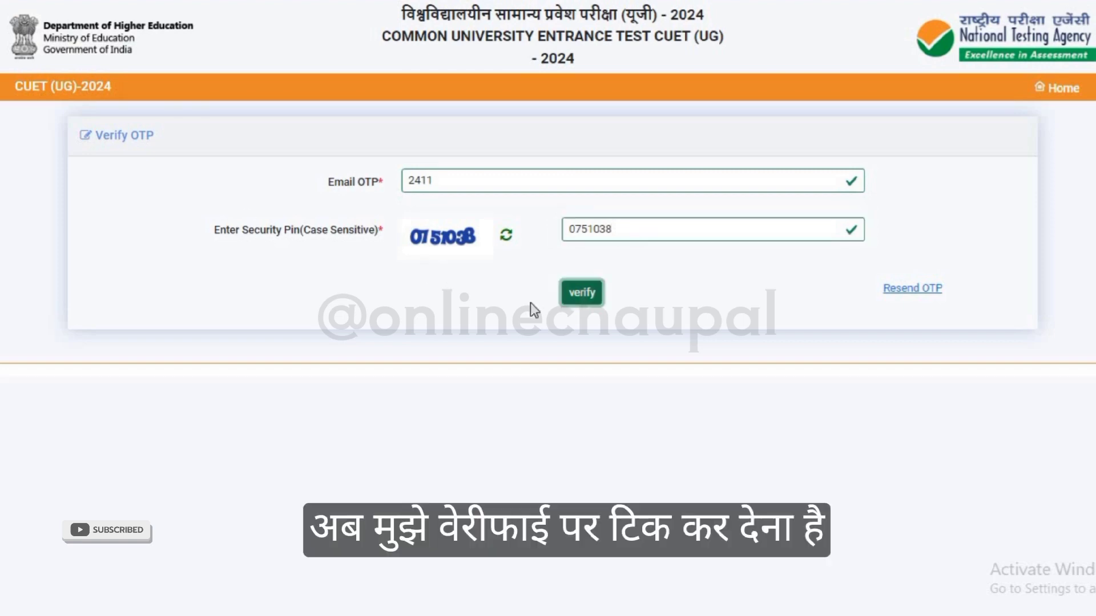
{"action": "left_click", "coordinate": [588, 296]}
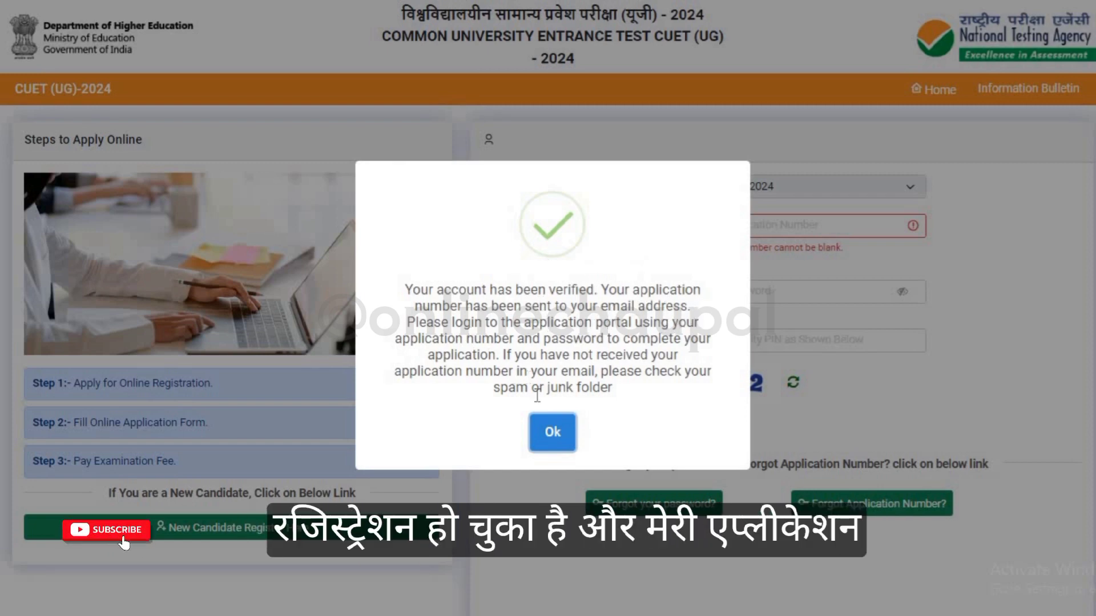
- Dismiss the account-verified message and log in with application number, password and security PIN
{"action": "left_click", "coordinate": [551, 440]}
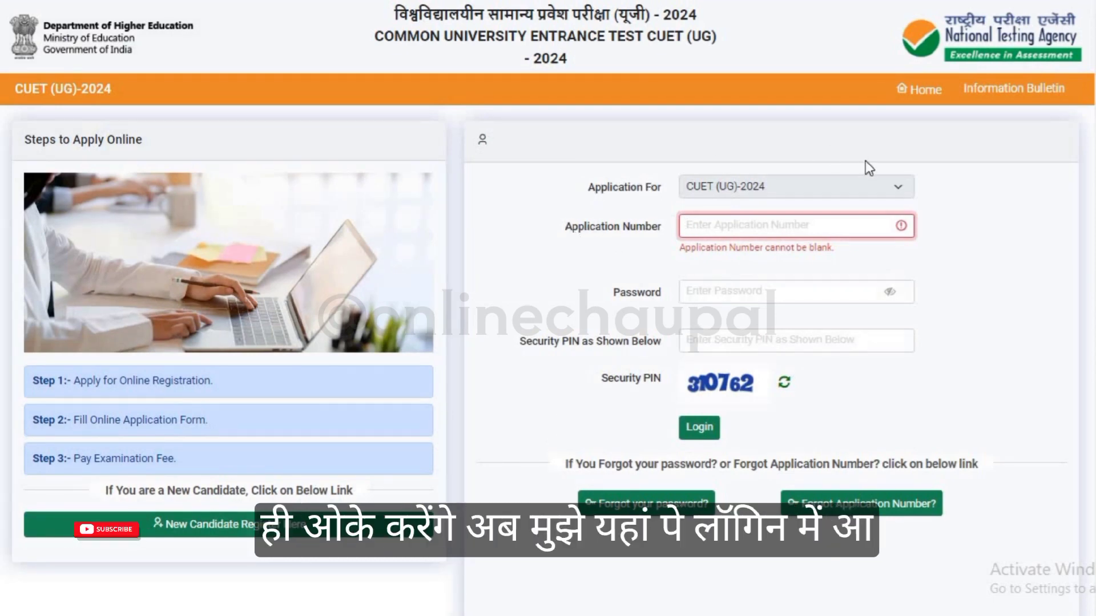
{"action": "left_click_drag", "start_coordinate": [553, 228], "coordinate": [658, 227]}
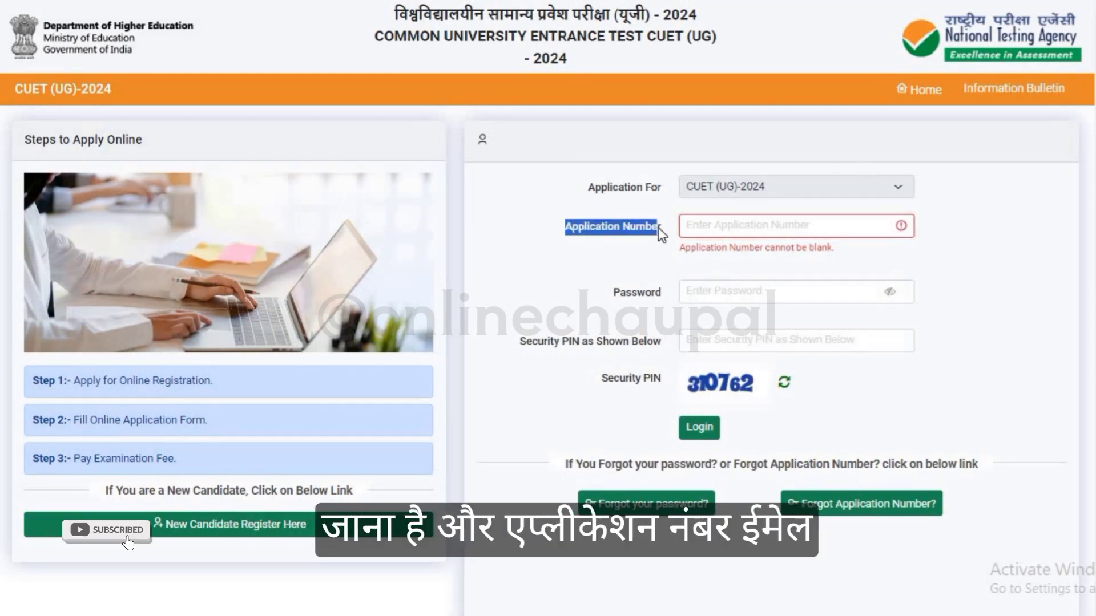
{"action": "left_click", "coordinate": [718, 225]}
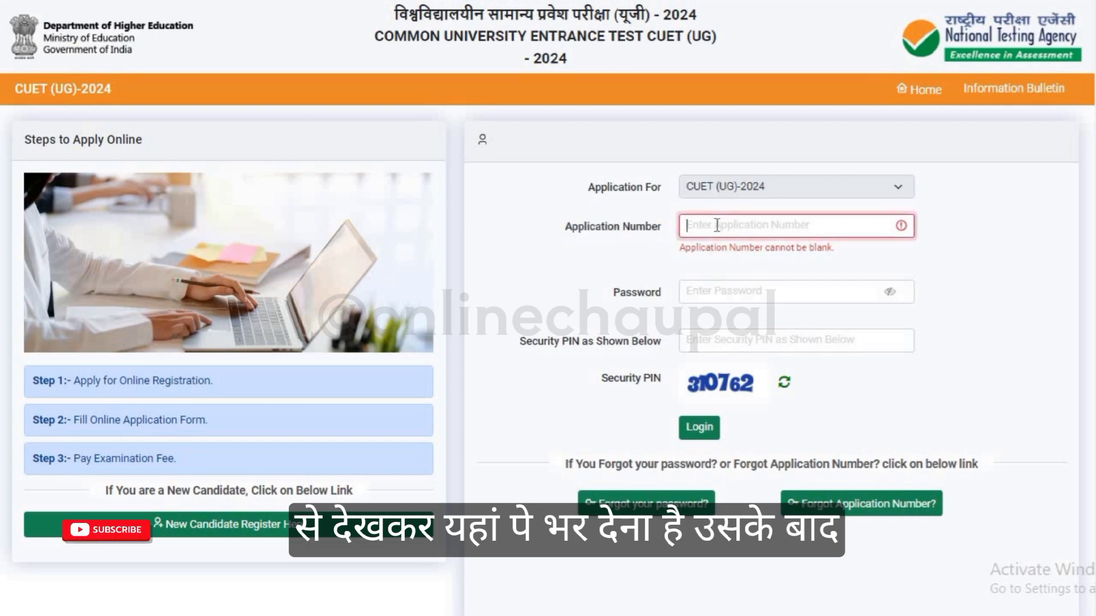
{"action": "left_click_drag", "start_coordinate": [611, 292], "coordinate": [655, 293]}
{"action": "left_click", "coordinate": [697, 296]}
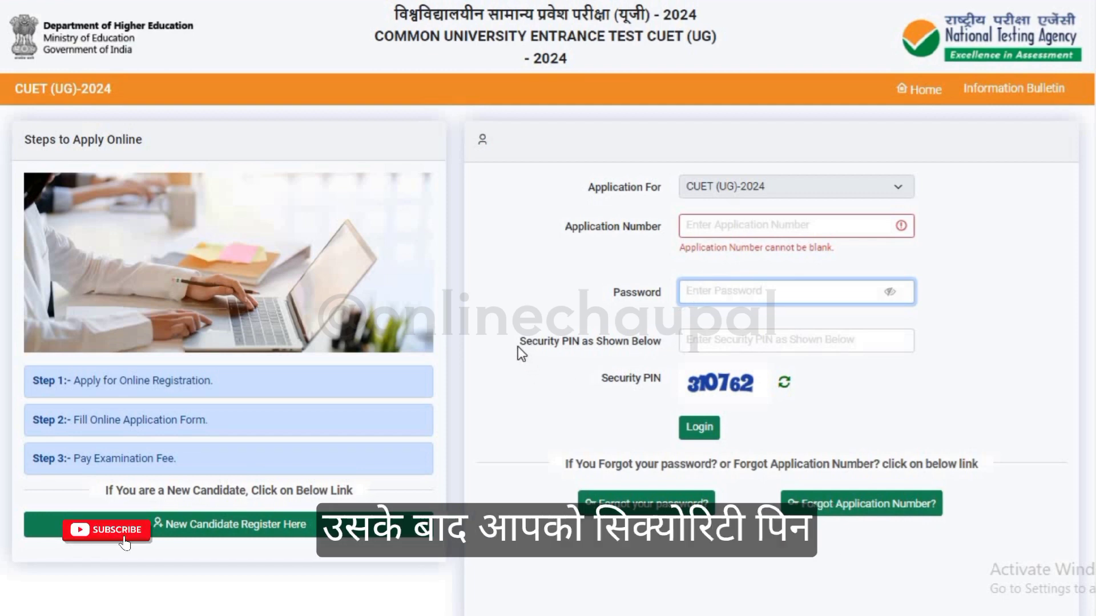
{"action": "left_click_drag", "start_coordinate": [518, 347], "coordinate": [650, 364]}
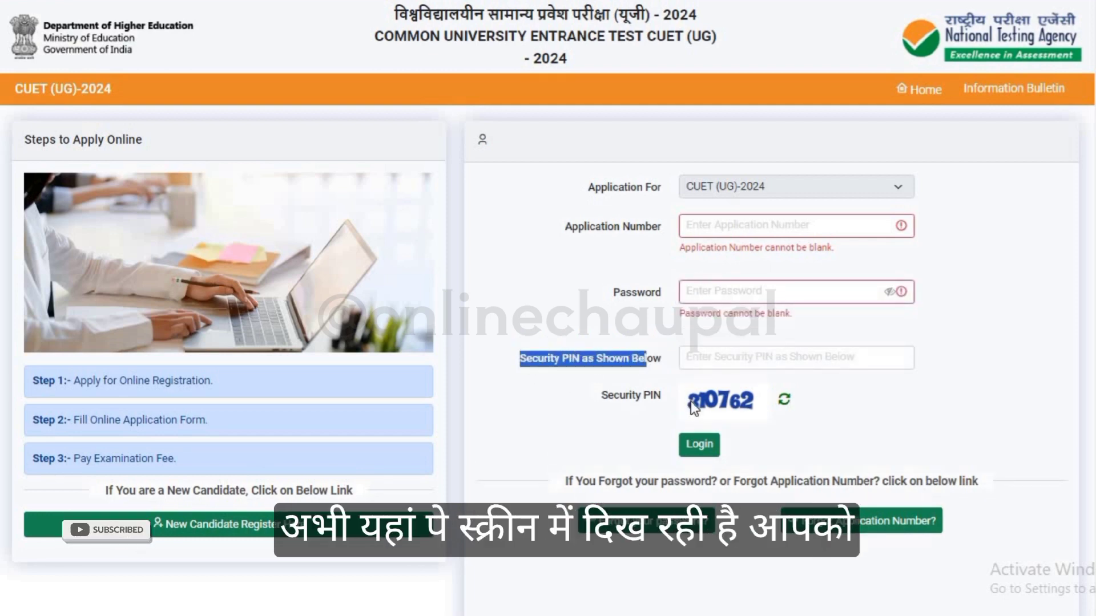
{"action": "left_click", "coordinate": [710, 354]}
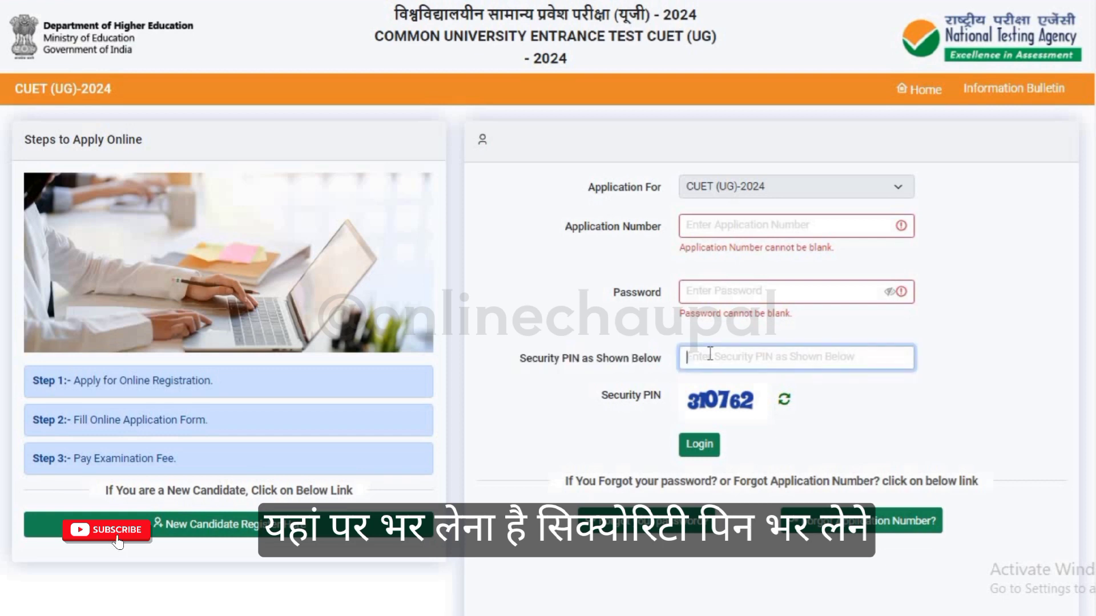
{"action": "left_click", "coordinate": [948, 406]}
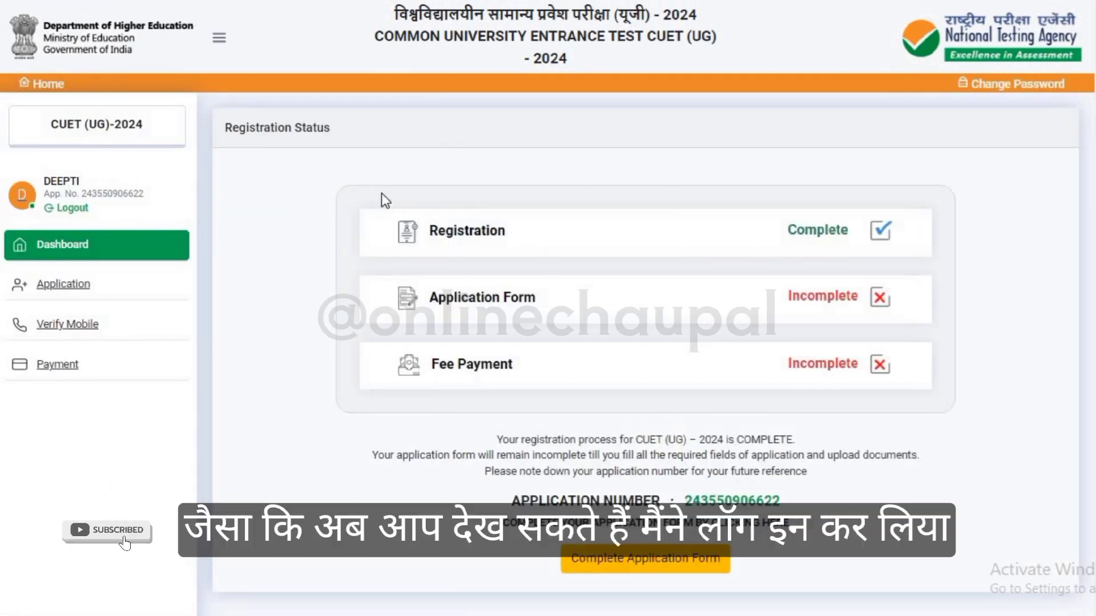
- Review the dashboard (Registration complete, Application Form incomplete) and start Complete Application Form
{"action": "left_click_drag", "start_coordinate": [427, 231], "coordinate": [506, 231]}
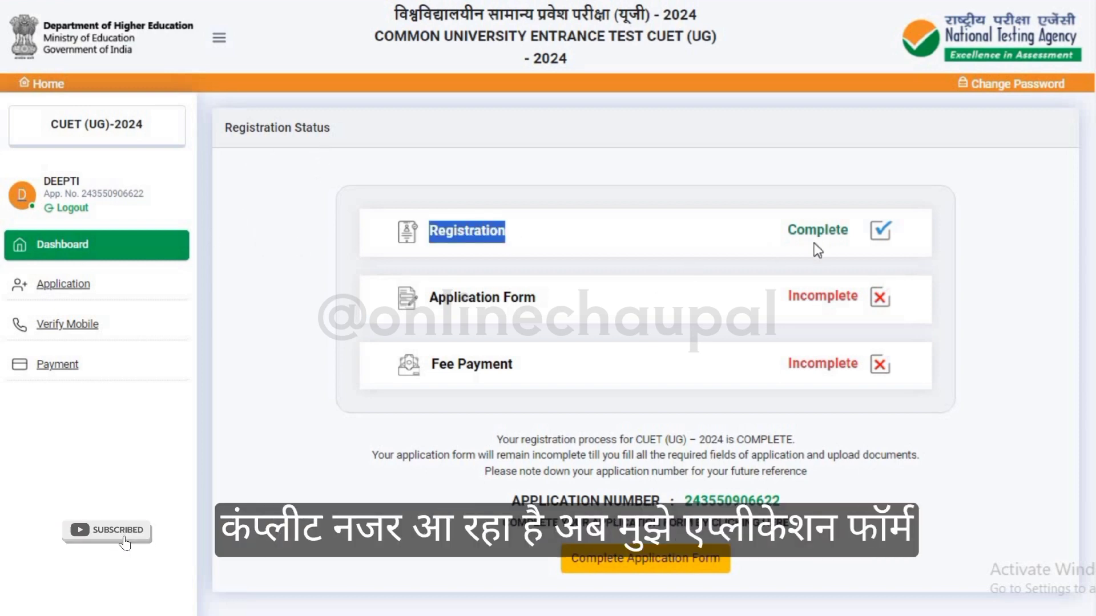
{"action": "left_click_drag", "start_coordinate": [429, 297], "coordinate": [536, 298]}
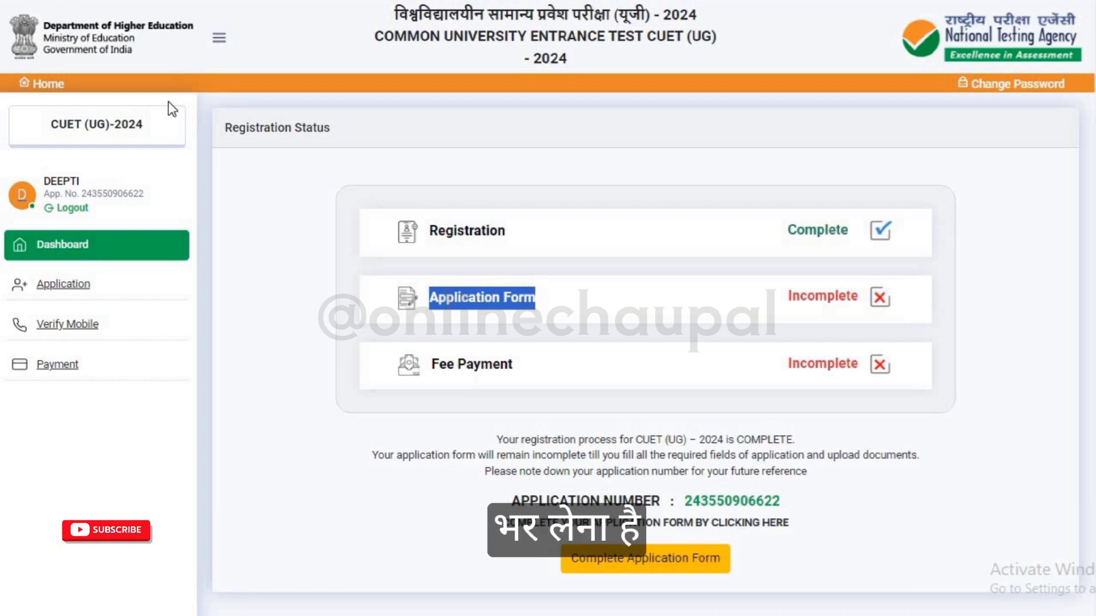
{"action": "left_click", "coordinate": [426, 331]}
{"action": "left_click_drag", "start_coordinate": [430, 297], "coordinate": [546, 302]}
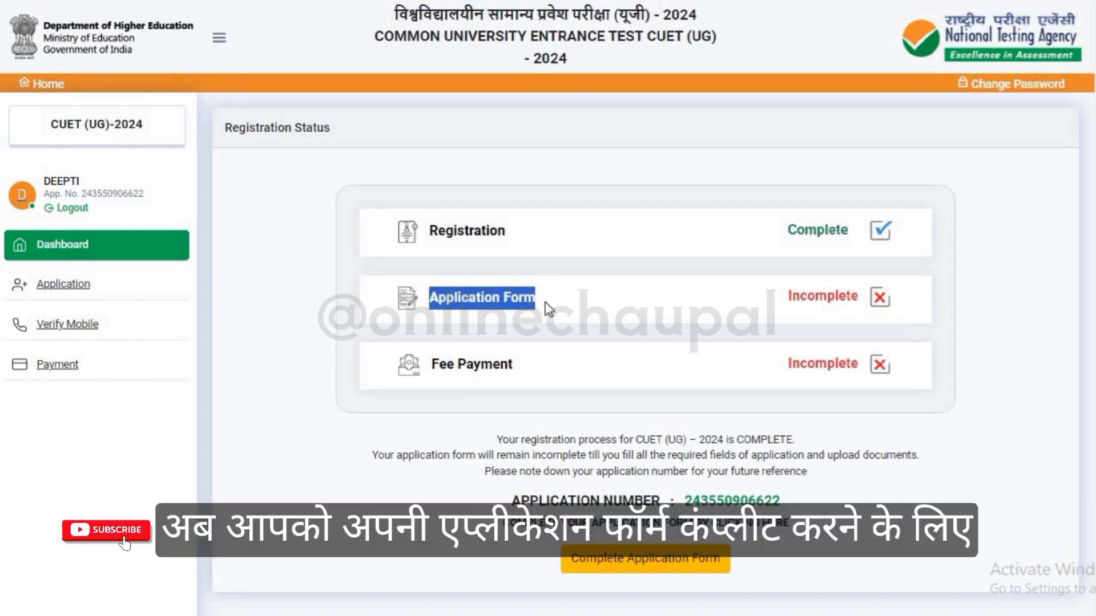
{"action": "left_click", "coordinate": [644, 568]}
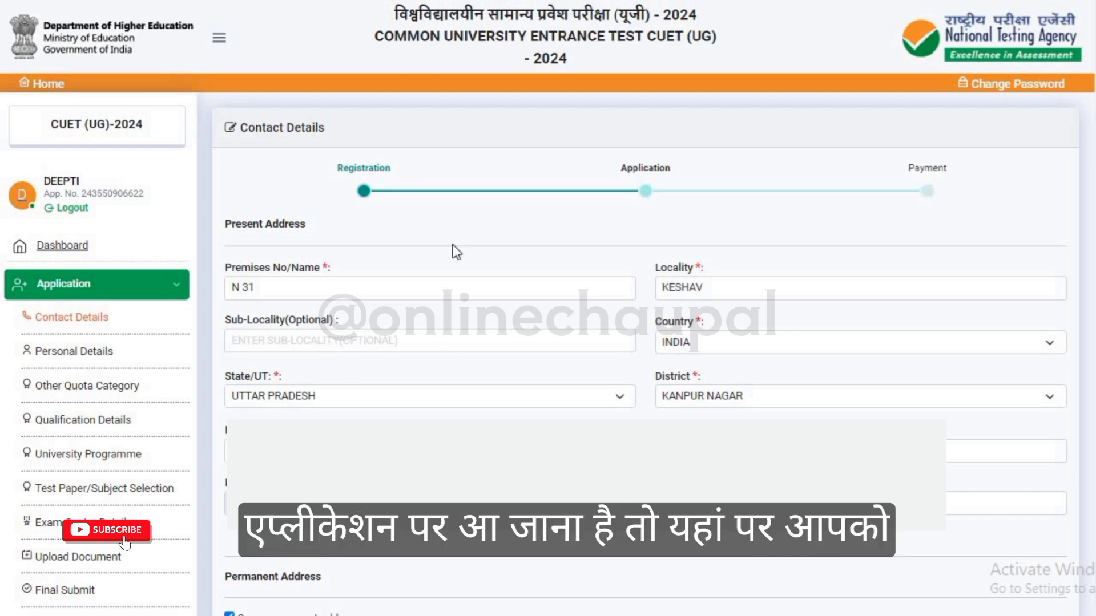
- Accept the I AGREE declaration below the prefilled present address and save the contact details
{"action": "left_click_drag", "start_coordinate": [224, 225], "coordinate": [306, 232]}
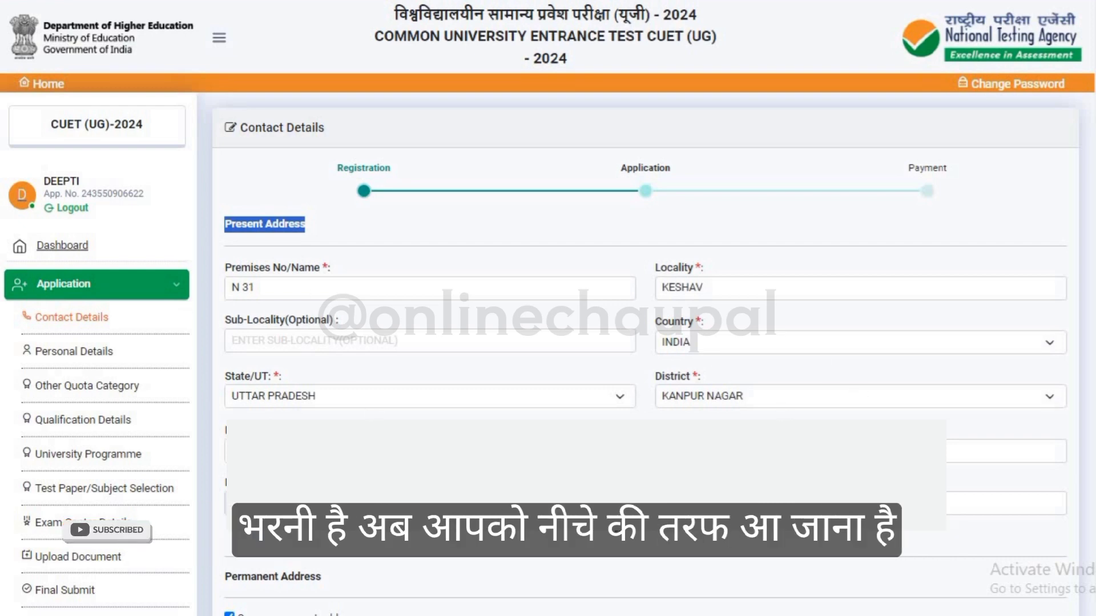
{"action": "scroll", "coordinate": [423, 299], "scroll_direction": "down", "scroll_amount": 6}
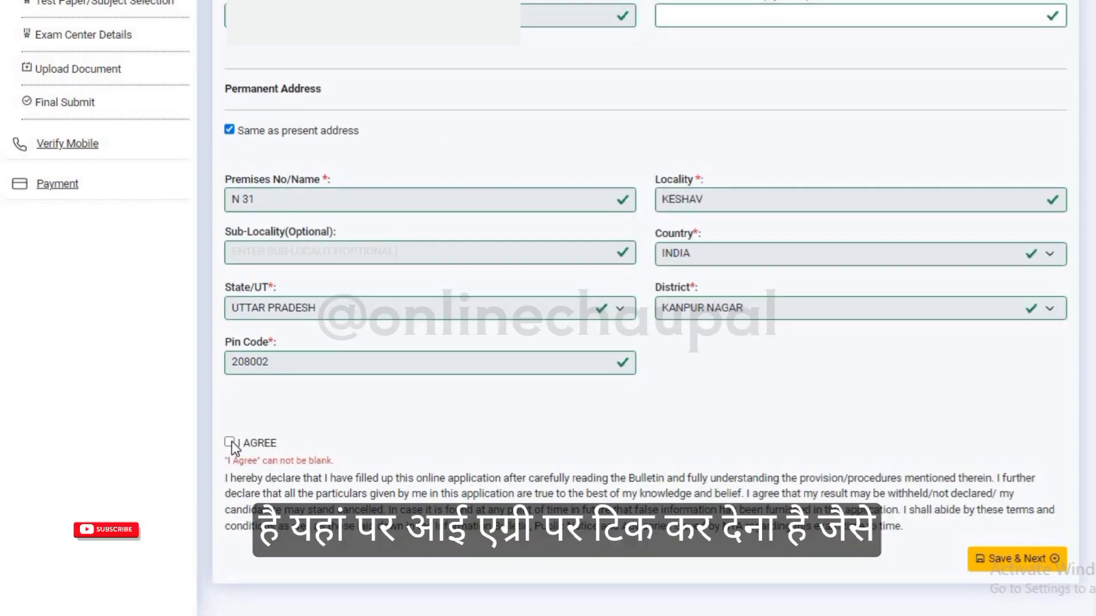
{"action": "left_click", "coordinate": [229, 443]}
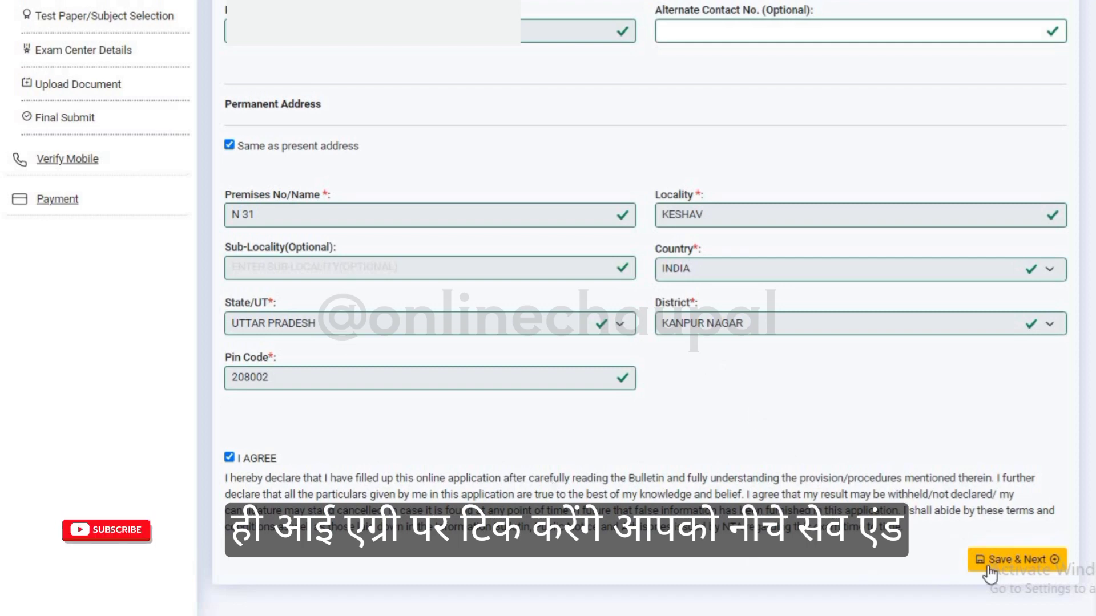
{"action": "left_click", "coordinate": [1024, 564]}
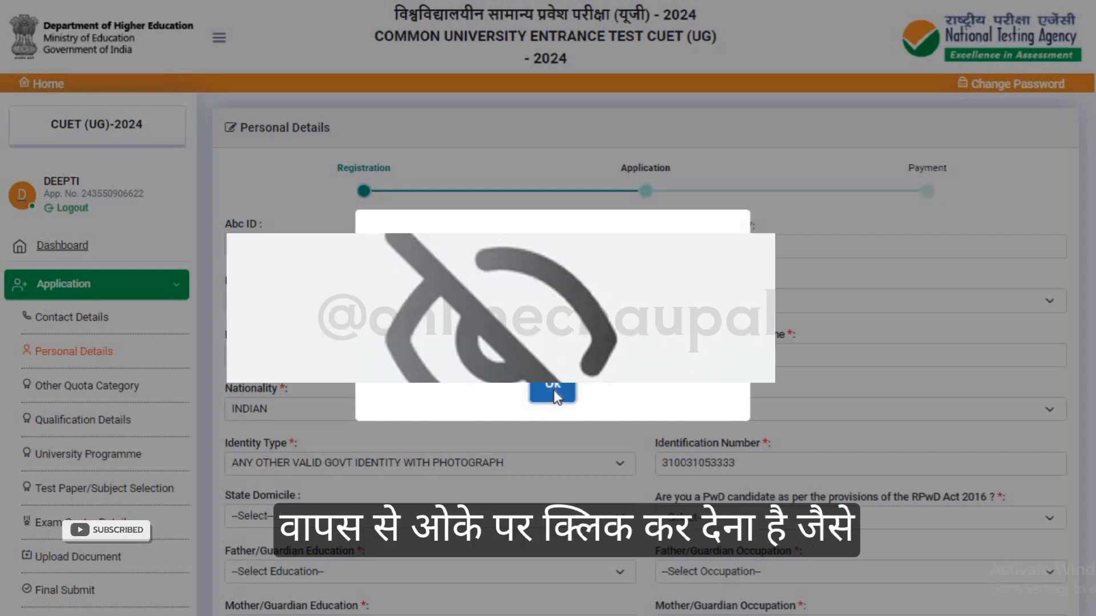
- Dismiss the saved confirmation and set the Personal Details category to OBC(NCL)
{"action": "left_click", "coordinate": [552, 393]}
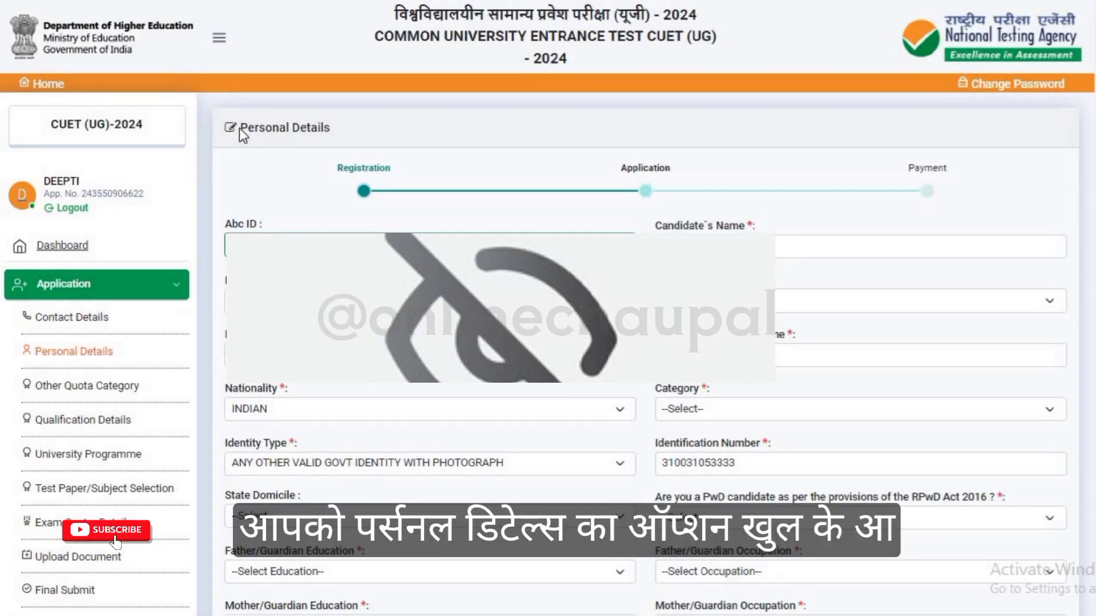
{"action": "left_click_drag", "start_coordinate": [240, 129], "coordinate": [337, 136]}
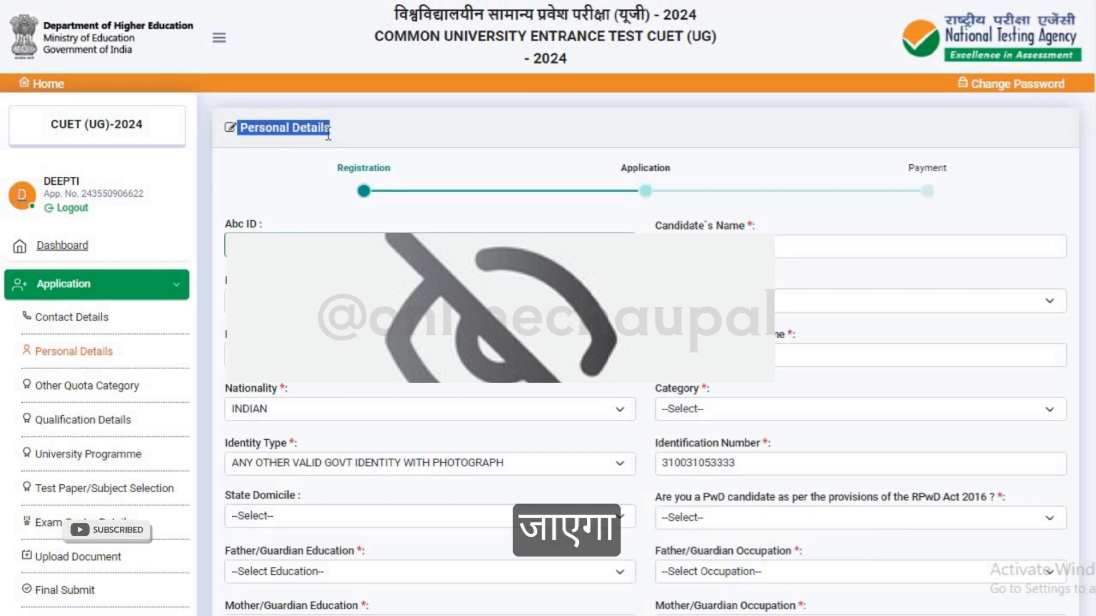
{"action": "left_click", "coordinate": [331, 170]}
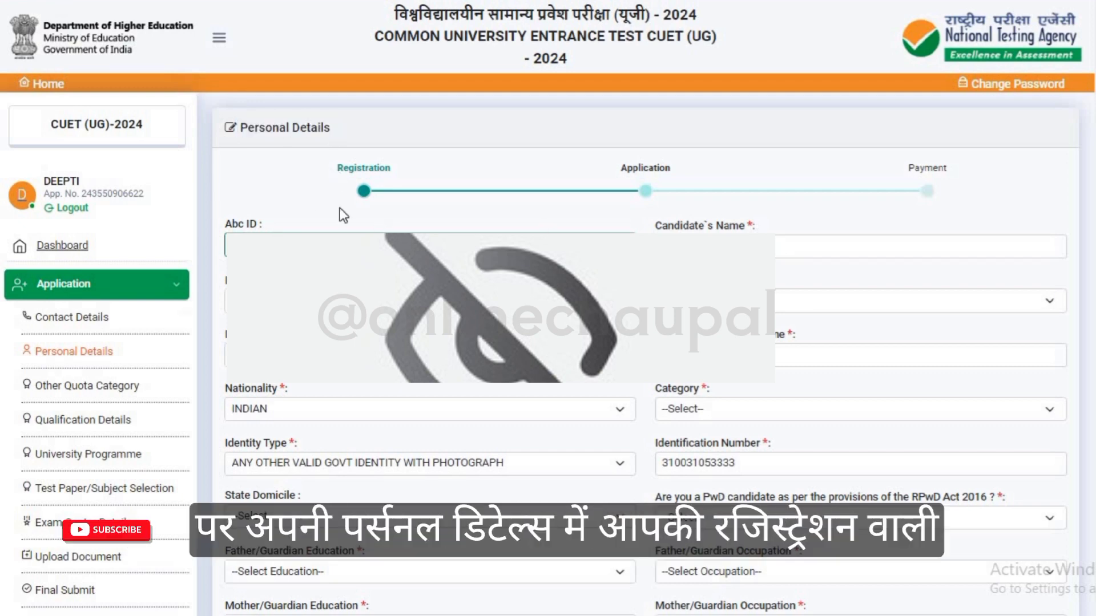
{"action": "left_click_drag", "start_coordinate": [244, 125], "coordinate": [345, 141]}
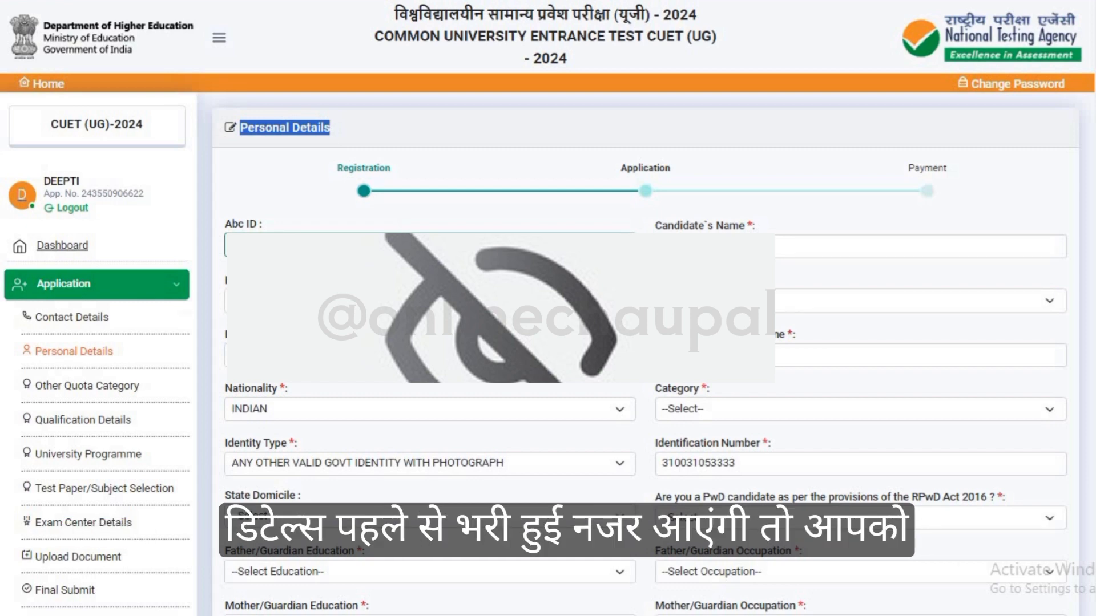
{"action": "left_click", "coordinate": [701, 412]}
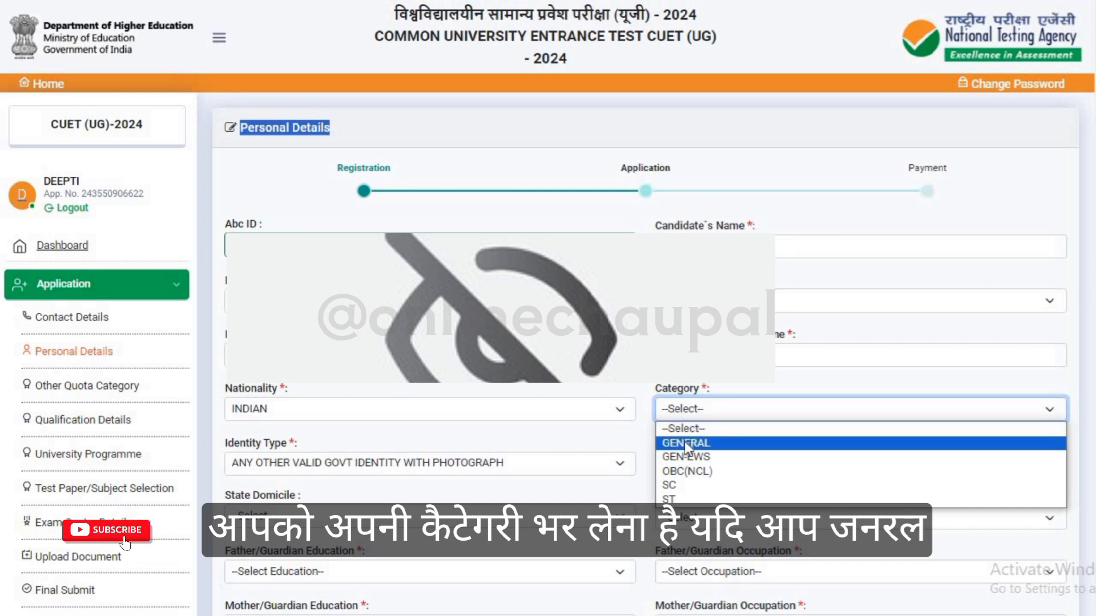
{"action": "left_click", "coordinate": [683, 441]}
{"action": "left_click", "coordinate": [718, 413]}
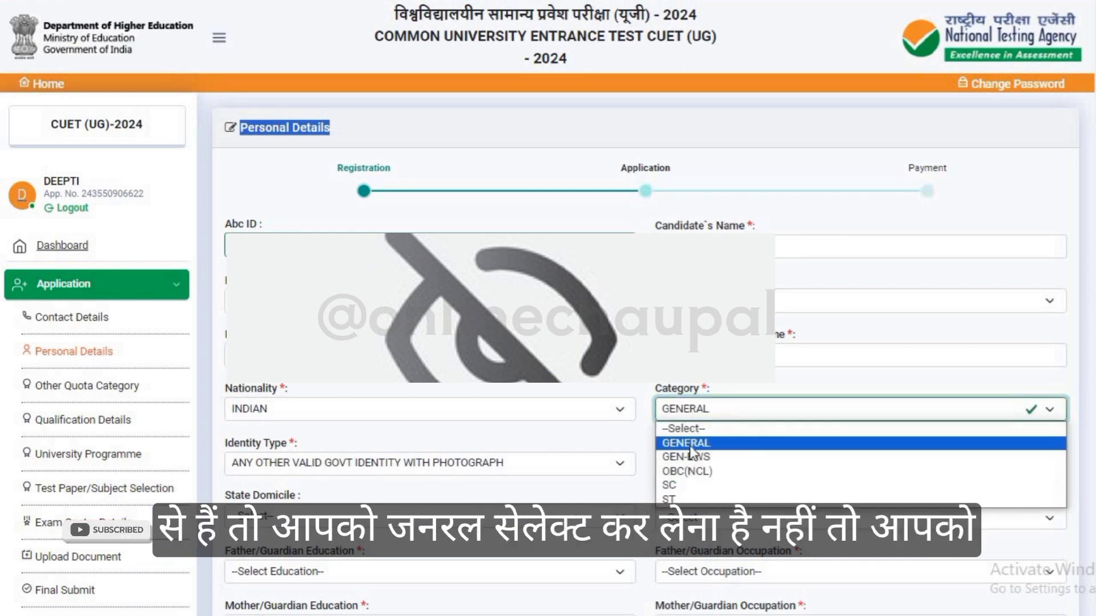
{"action": "left_click", "coordinate": [679, 475]}
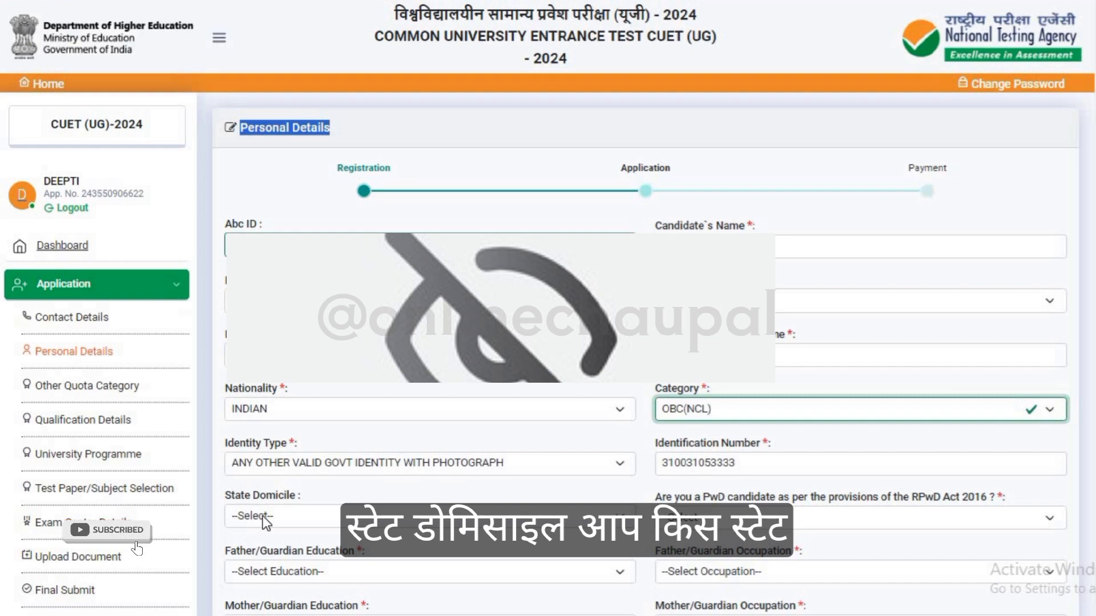
- Set State Domicile to UTTAR PRADESH and answer No to the PwD question
{"action": "left_click", "coordinate": [263, 516]}
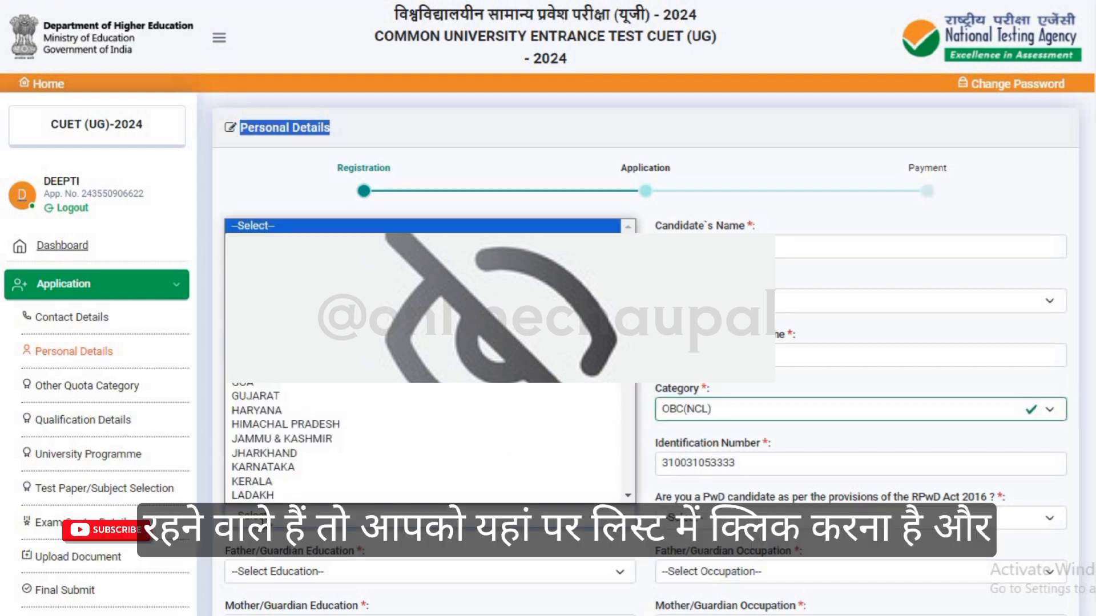
{"action": "key", "text": "u"}
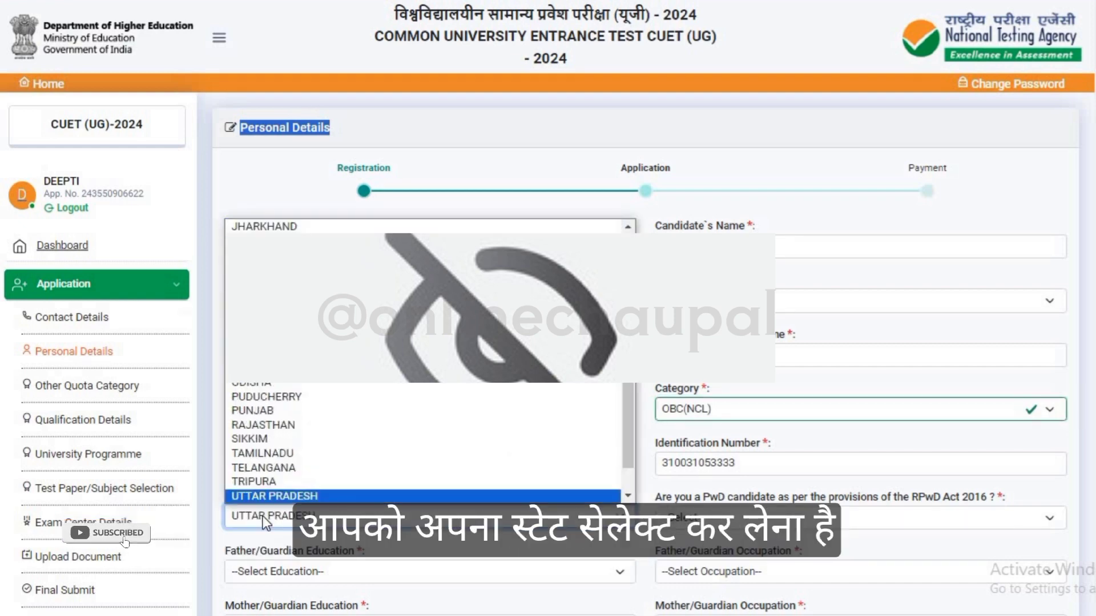
{"action": "key", "text": "Return"}
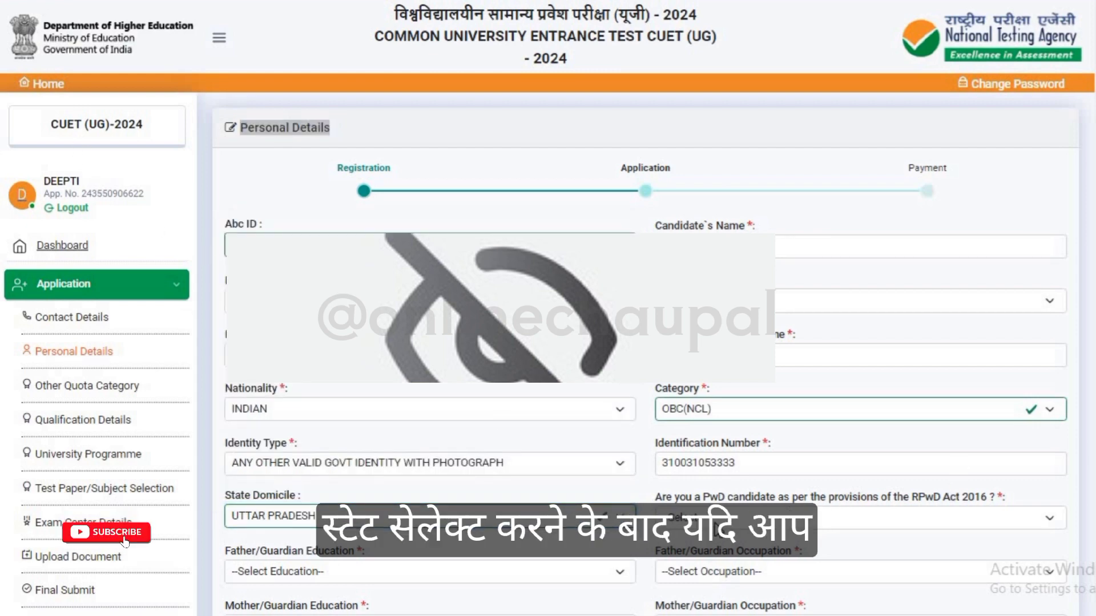
{"action": "left_click", "coordinate": [702, 518]}
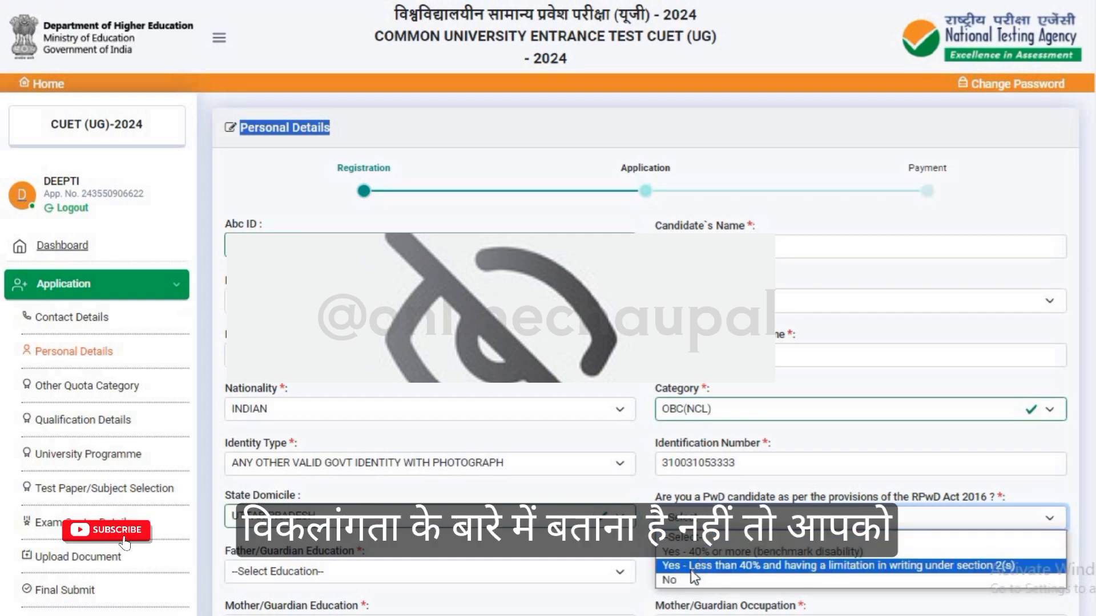
{"action": "left_click", "coordinate": [681, 580]}
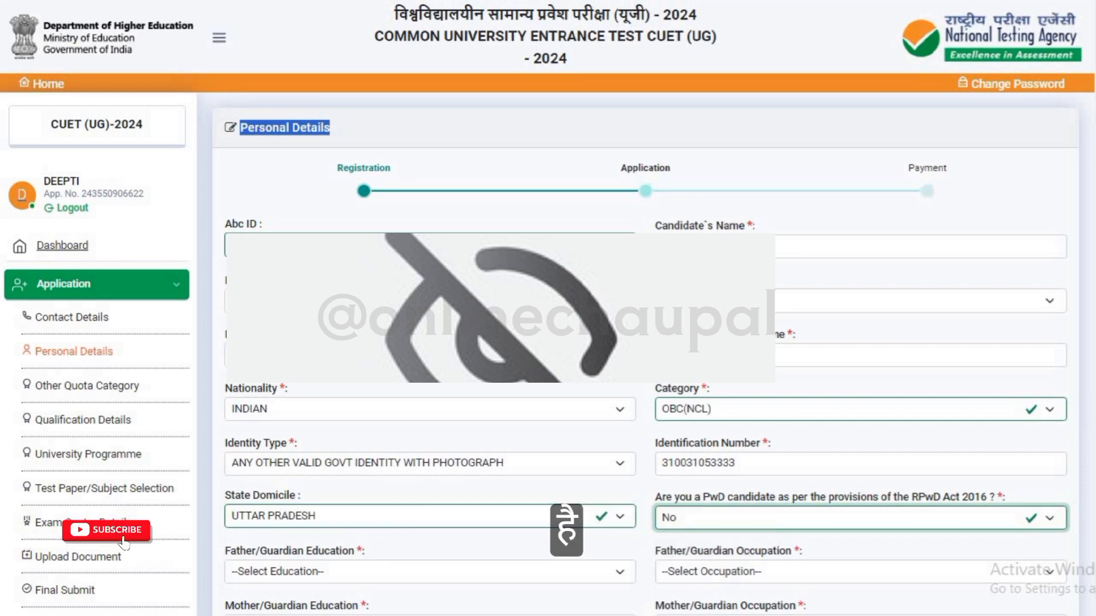
{"action": "scroll", "coordinate": [320, 142], "scroll_direction": "down", "scroll_amount": 1}
{"action": "scroll", "coordinate": [320, 143], "scroll_direction": "down", "scroll_amount": 7}
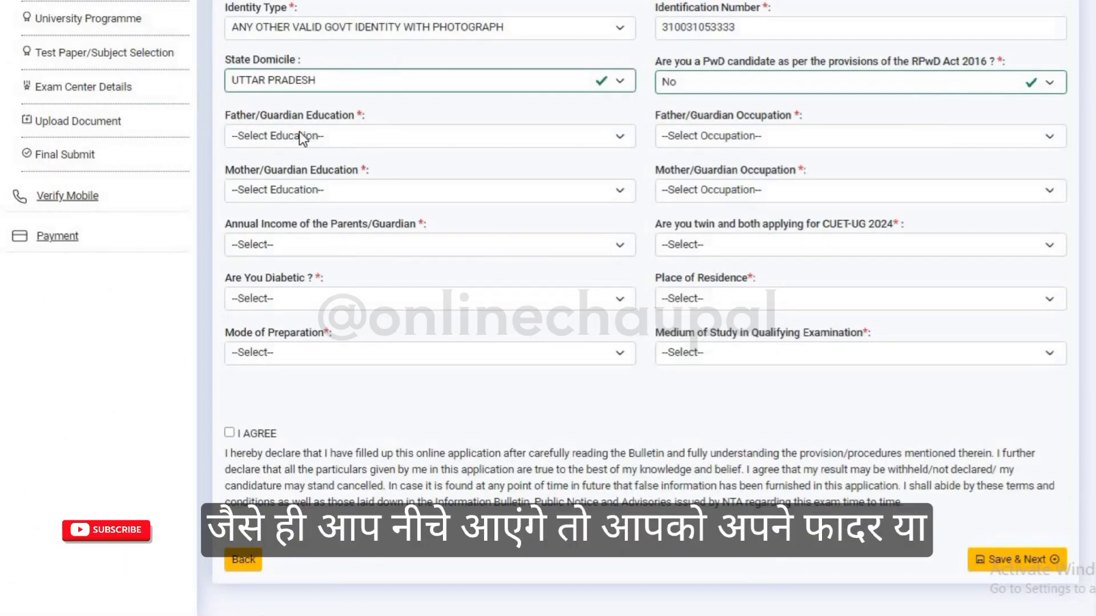
- Set father's and mother's education to Graduate and occupation to Others
{"action": "left_click", "coordinate": [323, 135]}
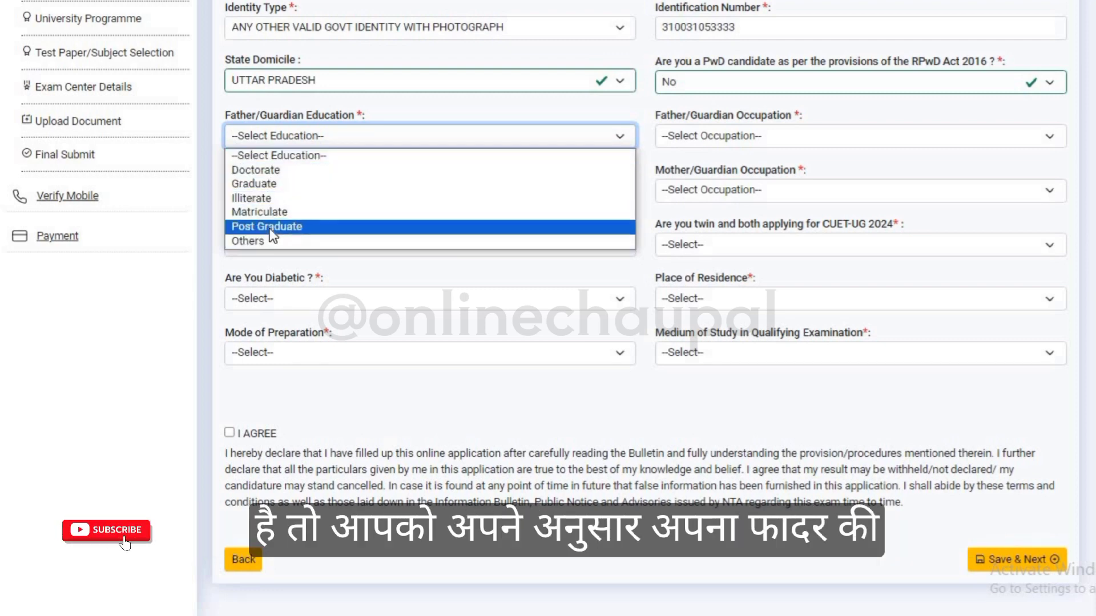
{"action": "left_click", "coordinate": [259, 182]}
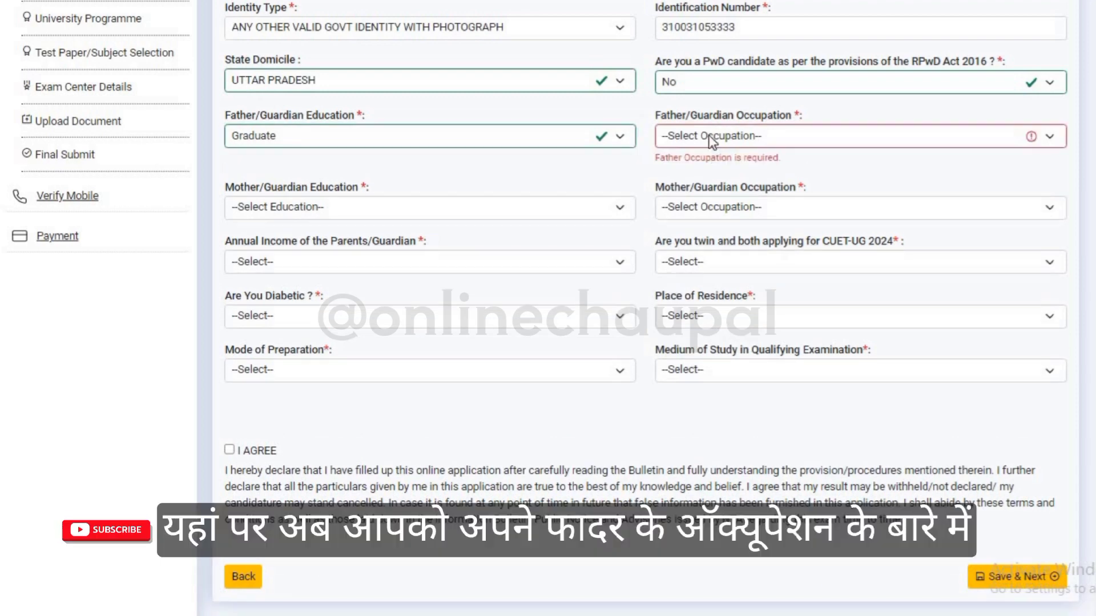
{"action": "left_click", "coordinate": [710, 140]}
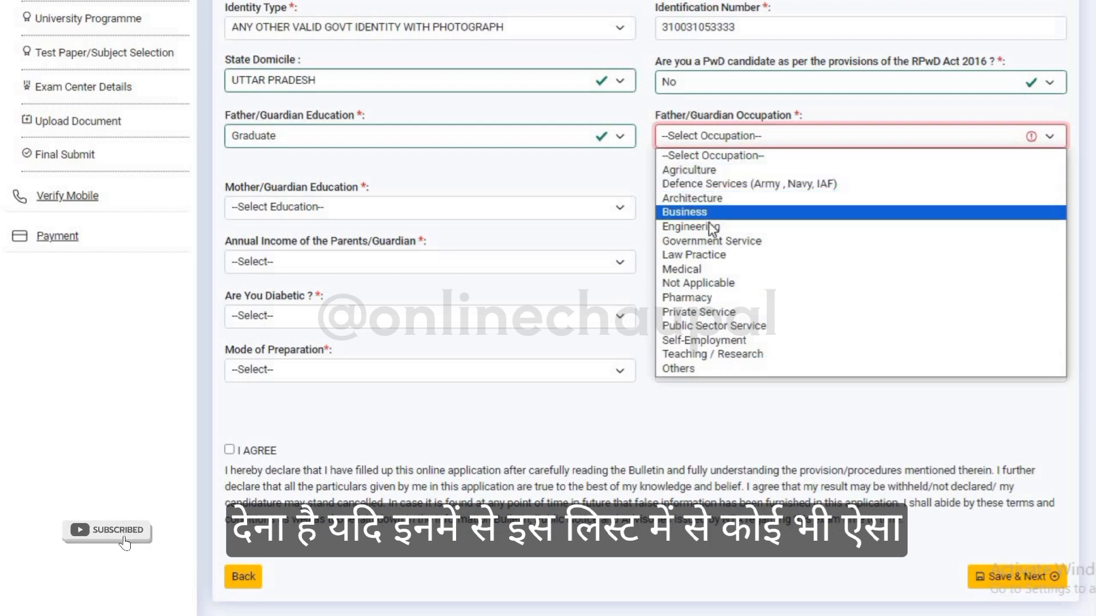
{"action": "left_click", "coordinate": [686, 368]}
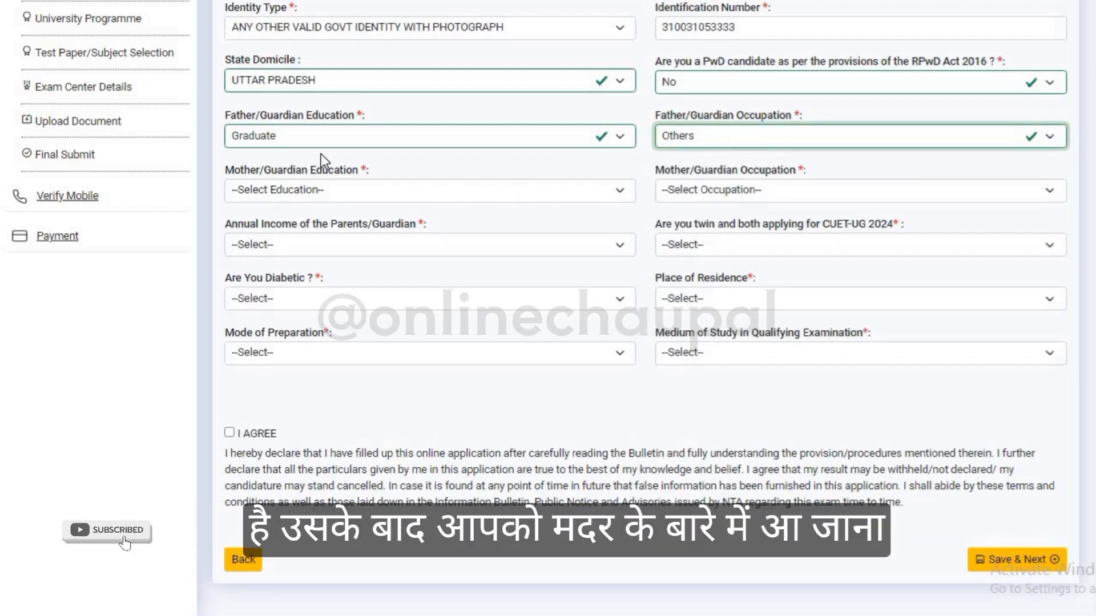
{"action": "left_click", "coordinate": [282, 190]}
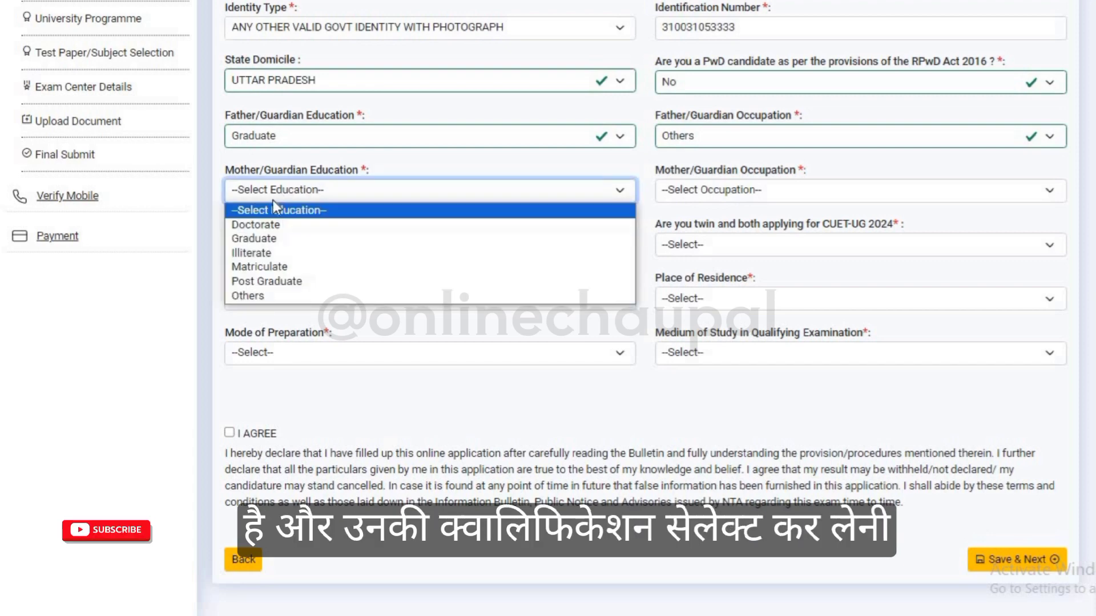
{"action": "left_click", "coordinate": [254, 239]}
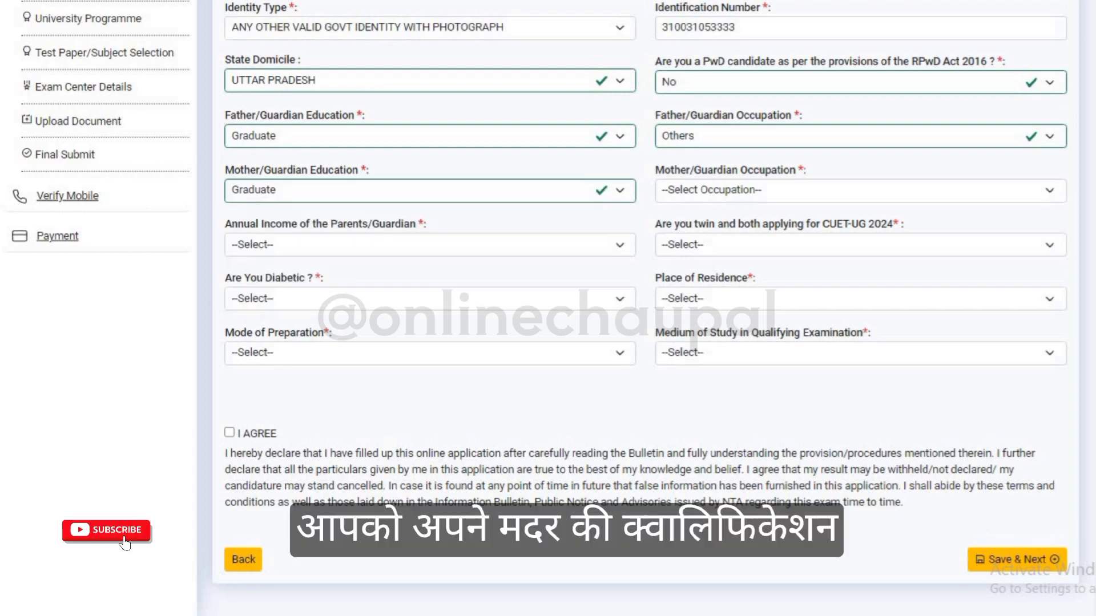
{"action": "left_click", "coordinate": [701, 190]}
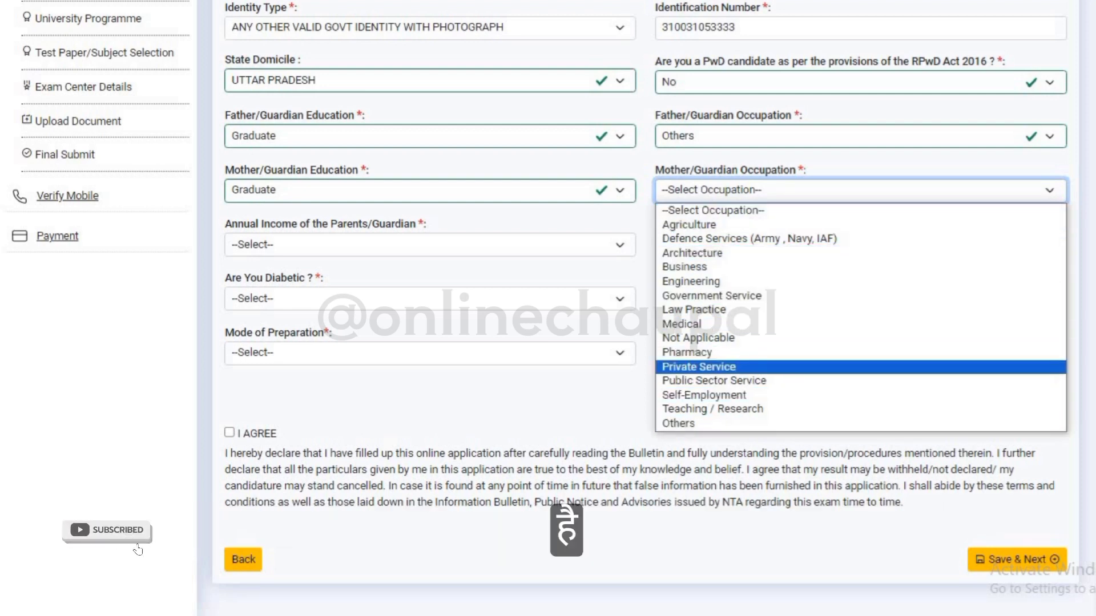
{"action": "left_click", "coordinate": [678, 423]}
{"action": "left_click", "coordinate": [706, 193]}
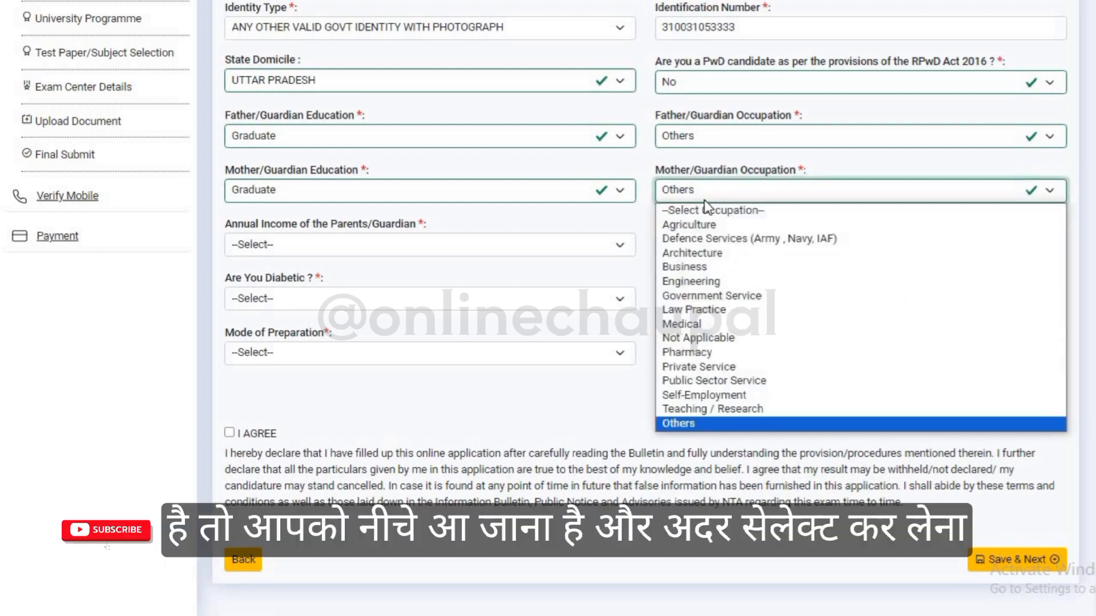
{"action": "left_click", "coordinate": [693, 426]}
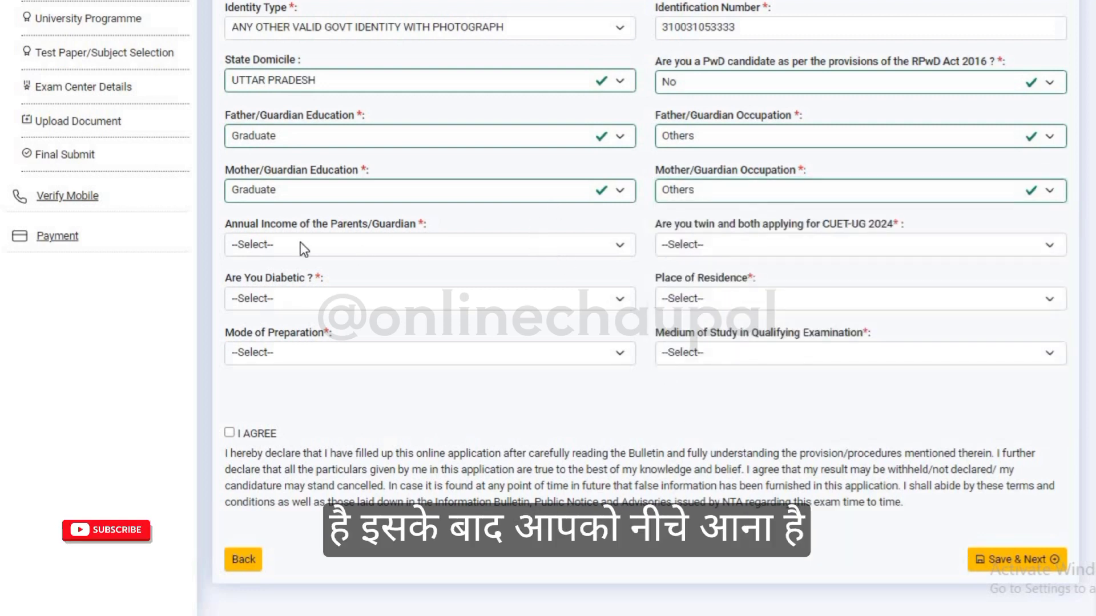
- Set annual family income to 100001 – 200000 and answer No to the twin question
{"action": "scroll", "coordinate": [300, 242], "scroll_direction": "down", "scroll_amount": 1}
{"action": "left_click", "coordinate": [320, 234]}
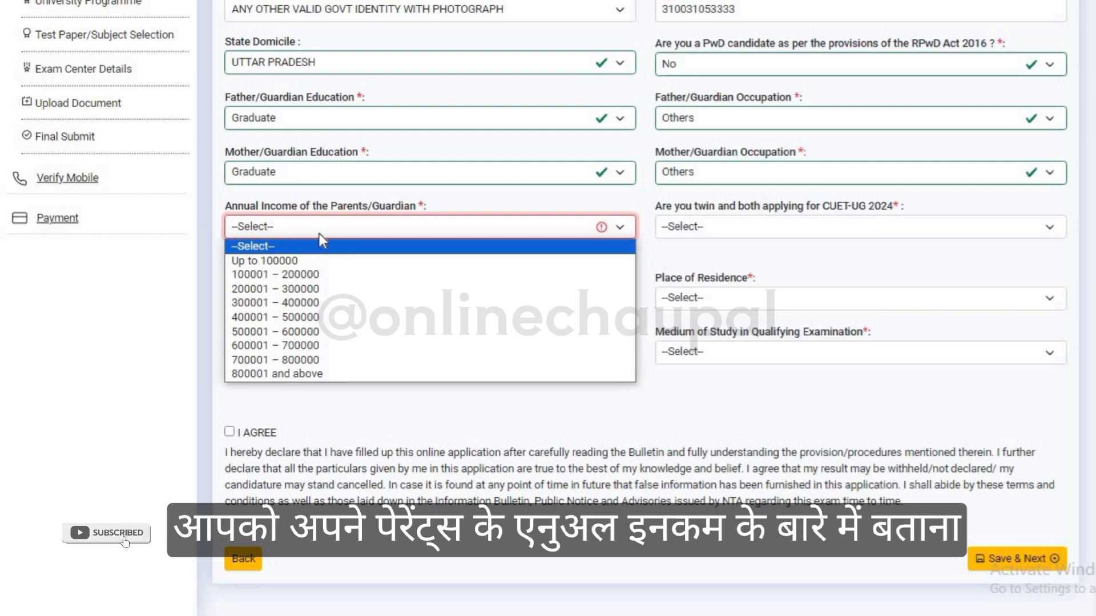
{"action": "left_click", "coordinate": [280, 276]}
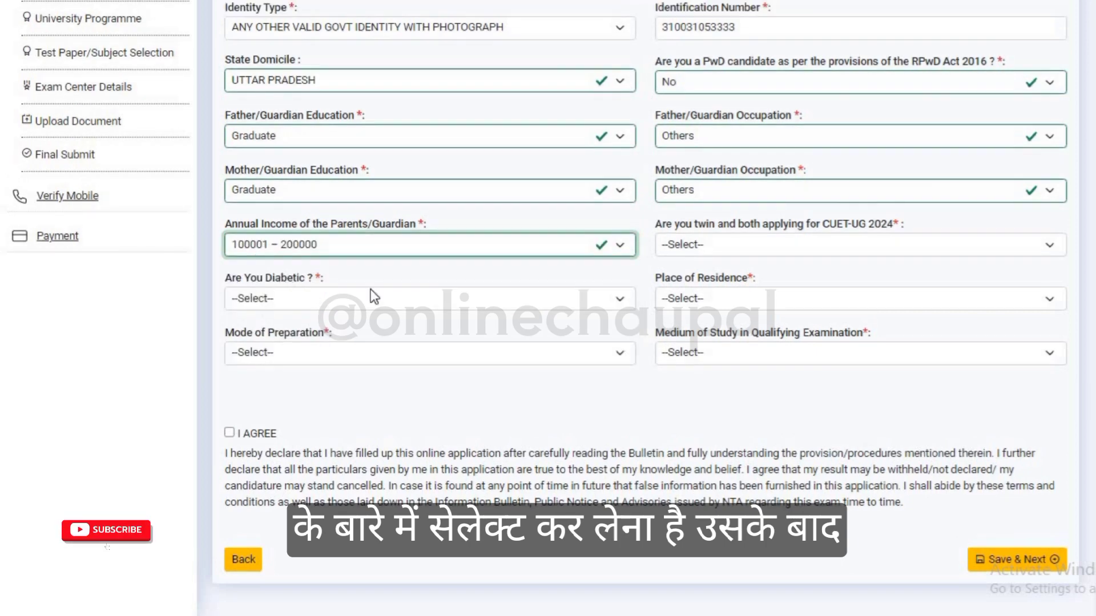
{"action": "left_click", "coordinate": [717, 246]}
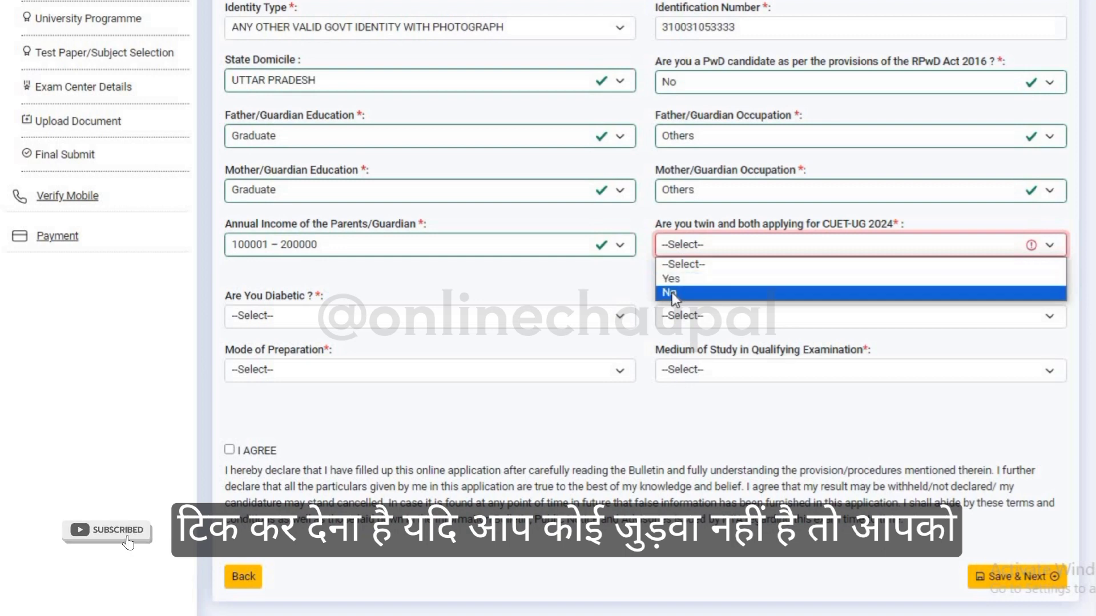
{"action": "left_click", "coordinate": [672, 292]}
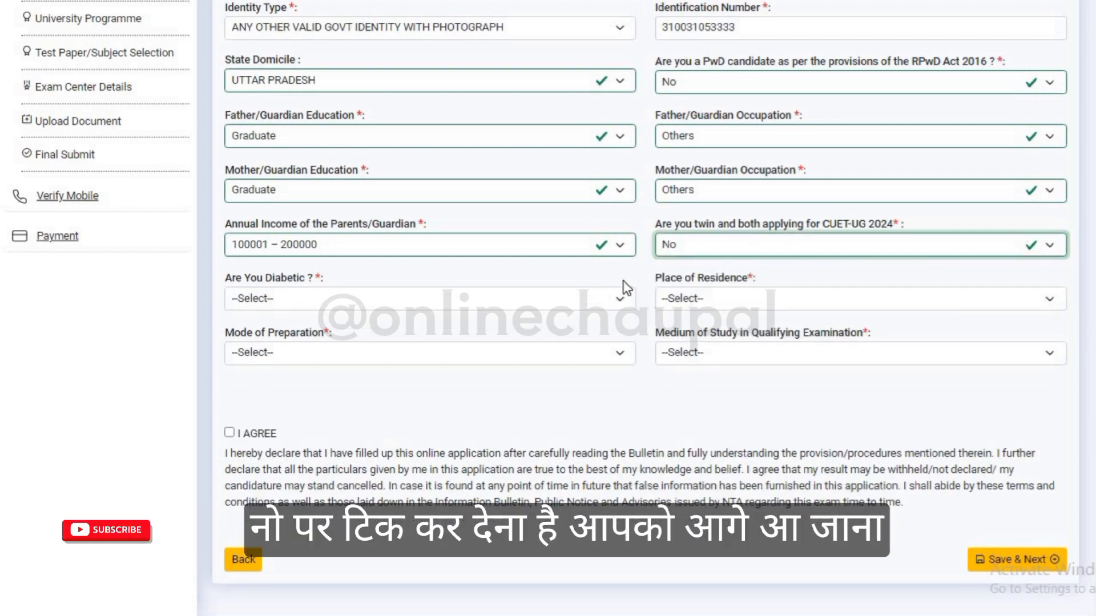
- Answer No to diabetic, set residence to URBAN and mode of preparation to Self-Study
{"action": "left_click", "coordinate": [248, 299]}
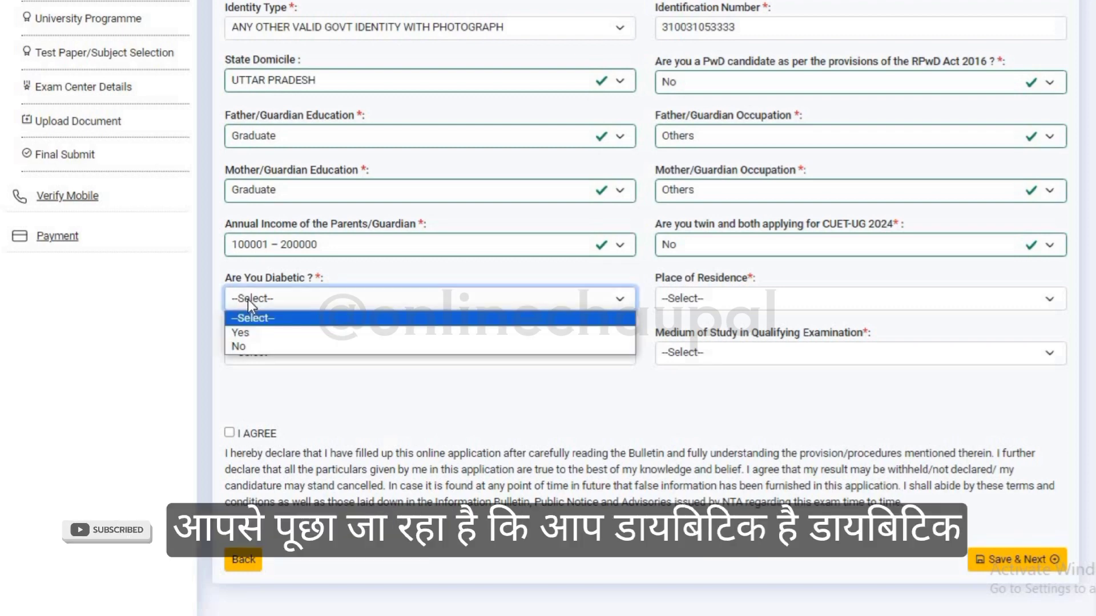
{"action": "left_click", "coordinate": [244, 348]}
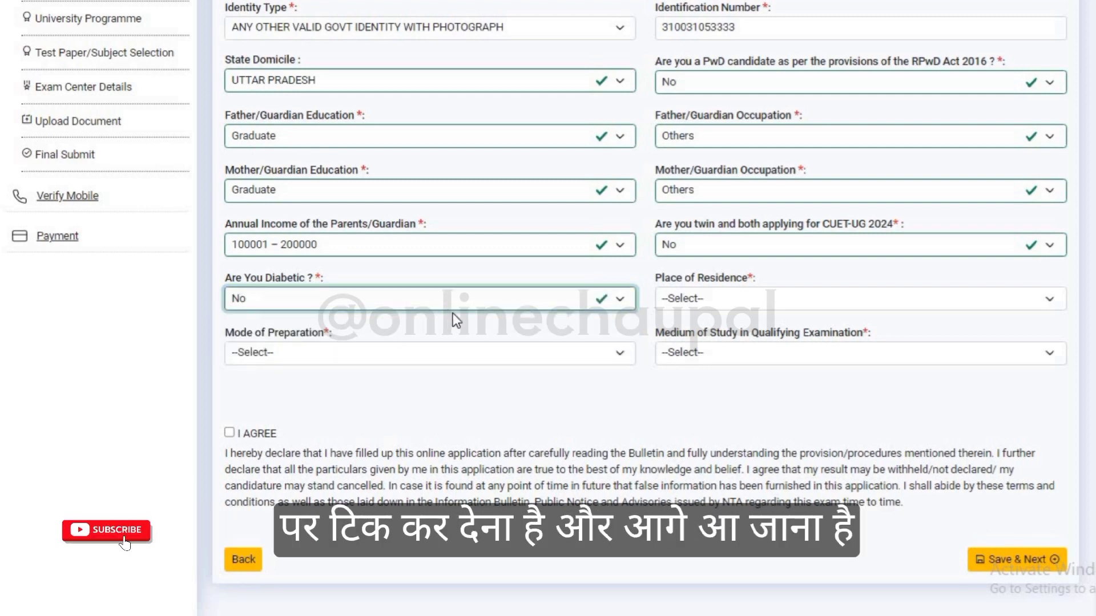
{"action": "left_click", "coordinate": [700, 296]}
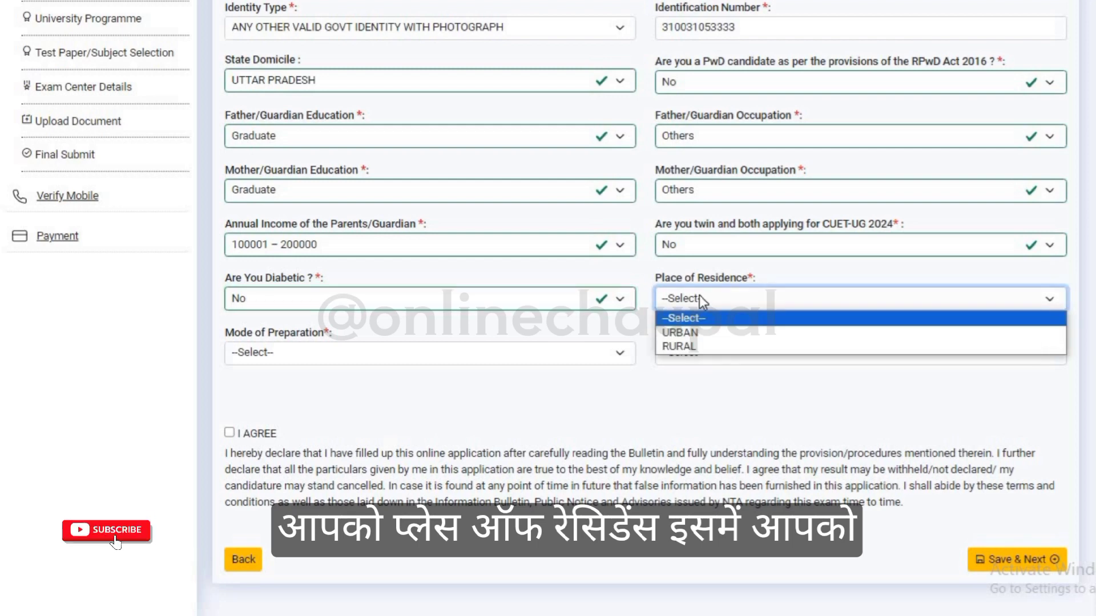
{"action": "left_click", "coordinate": [680, 332]}
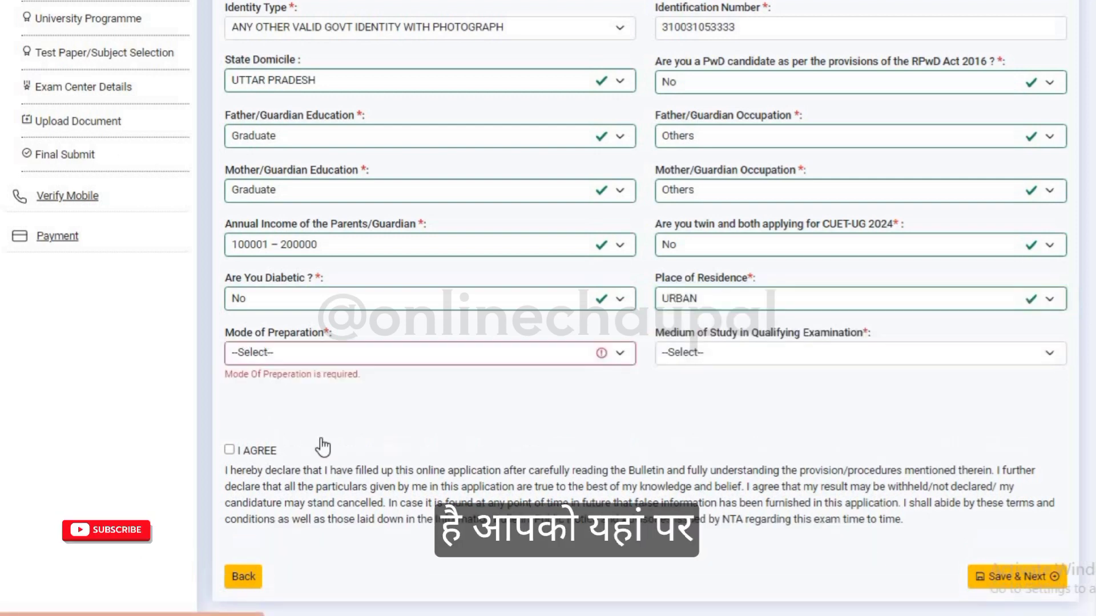
{"action": "left_click_drag", "start_coordinate": [225, 333], "coordinate": [313, 333]}
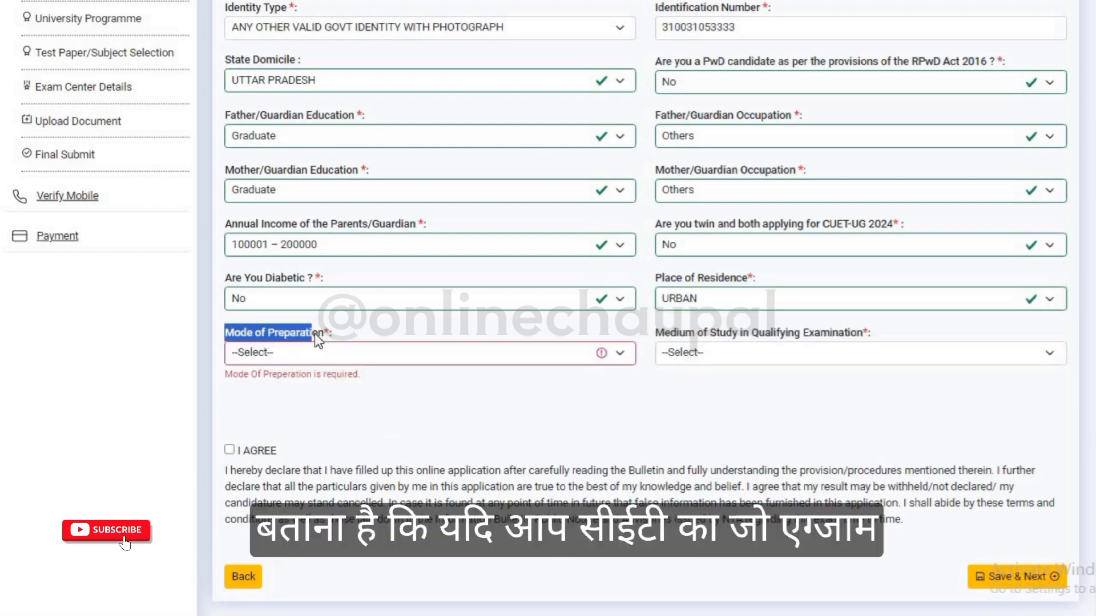
{"action": "left_click", "coordinate": [299, 354]}
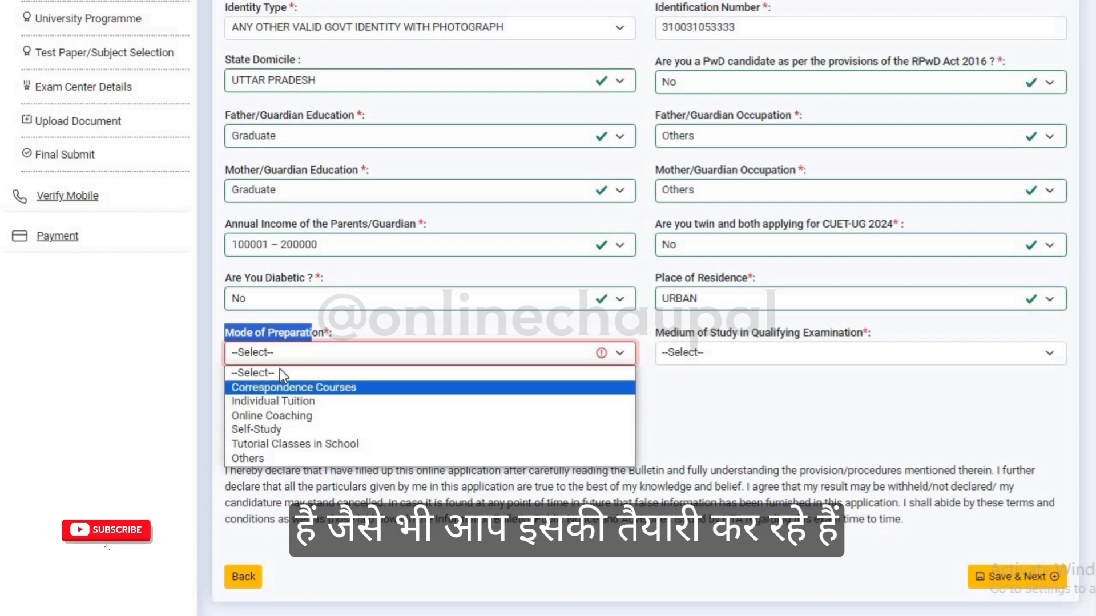
{"action": "left_click", "coordinate": [266, 430]}
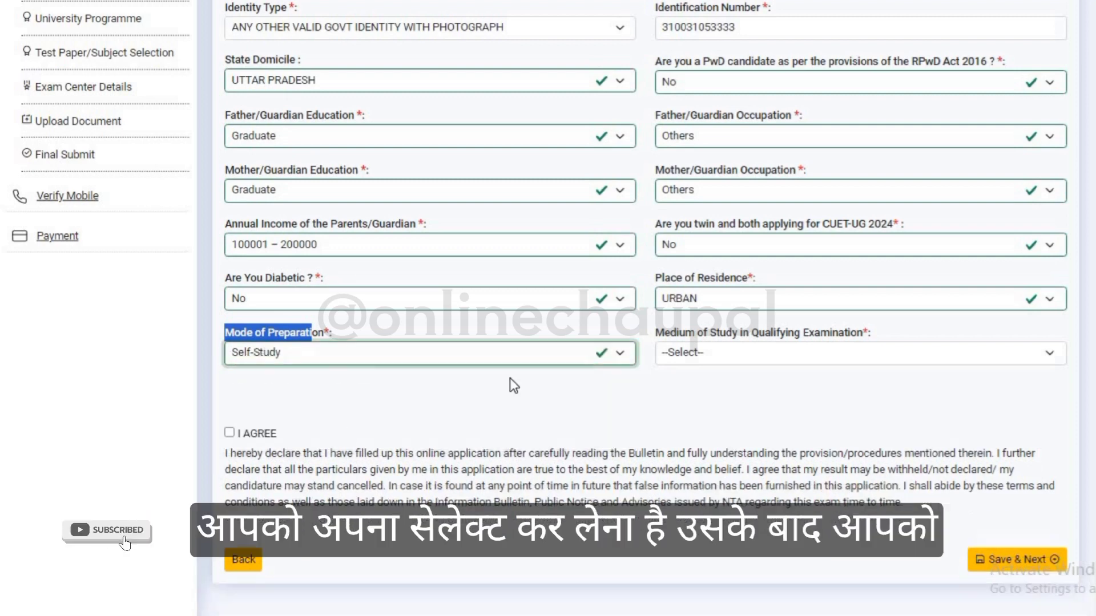
{"action": "left_click", "coordinate": [529, 405]}
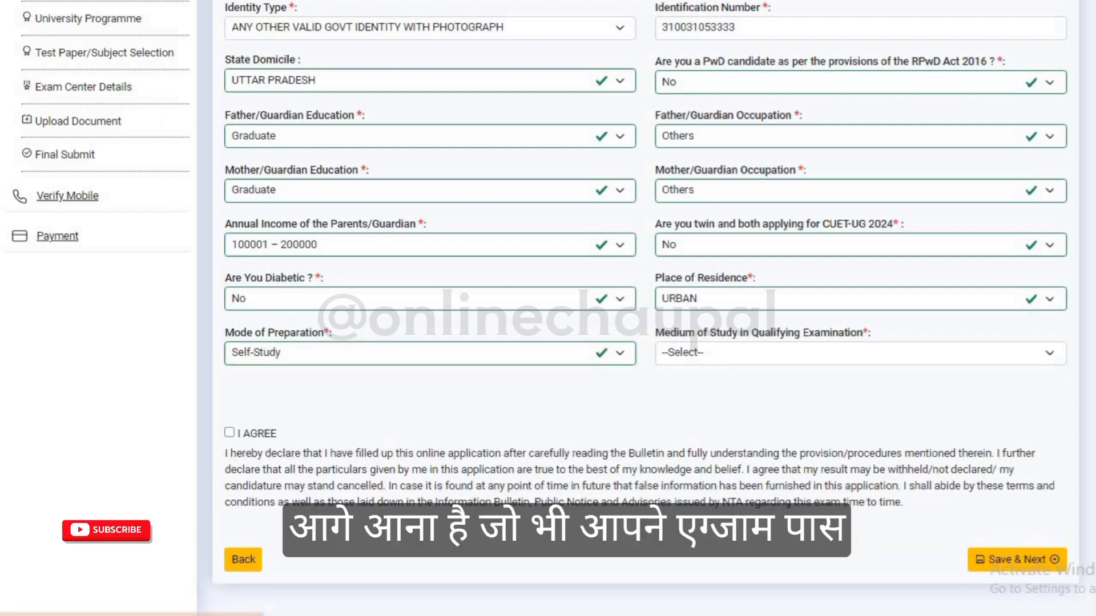
- Set the medium of study to Hindi
{"action": "left_click", "coordinate": [710, 352]}
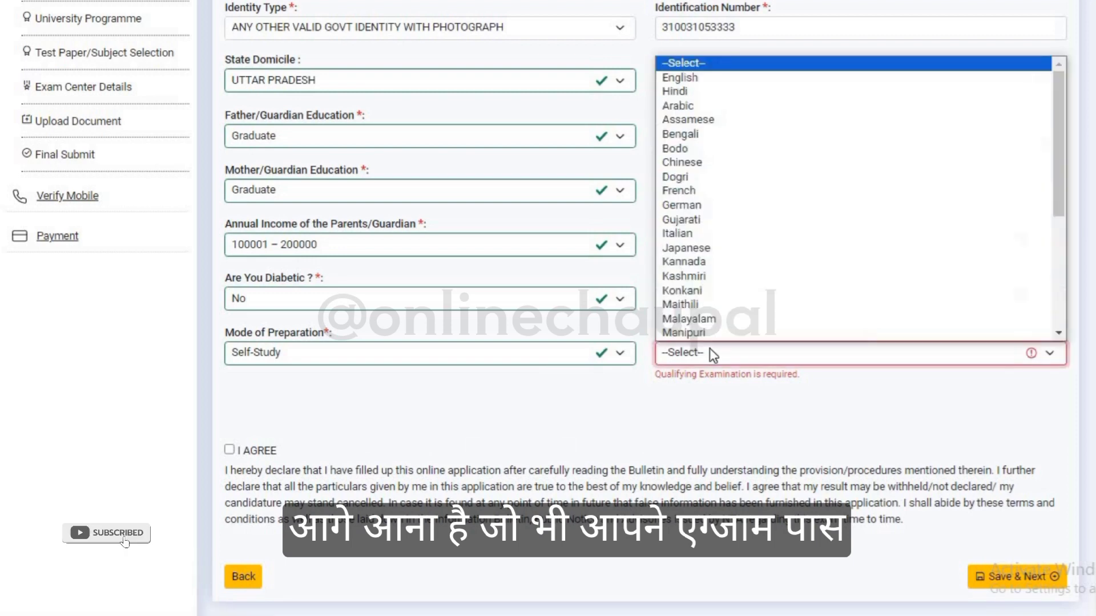
{"action": "key", "text": "Down"}
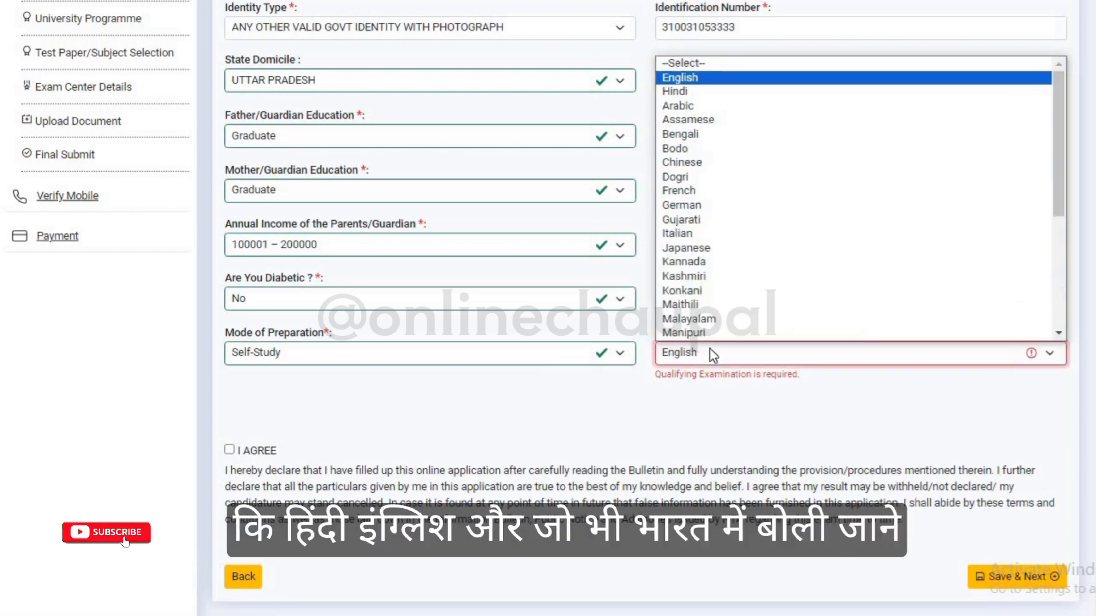
{"action": "key", "text": "Down"}
{"action": "key", "text": "Up"}
{"action": "key", "text": "Down"}
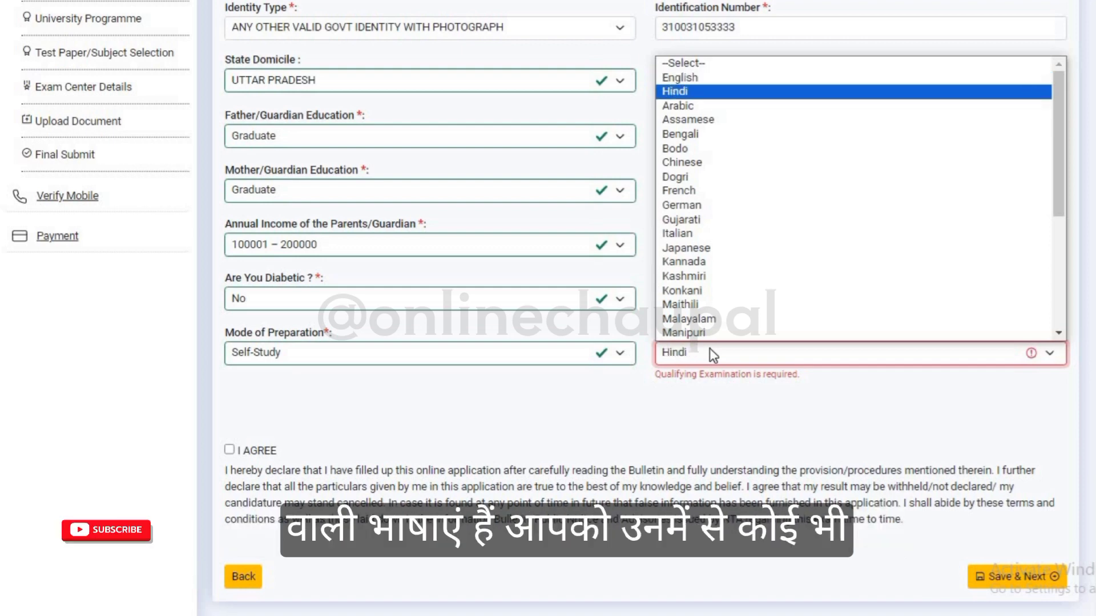
{"action": "key", "text": "Up"}
{"action": "key", "text": "Down"}
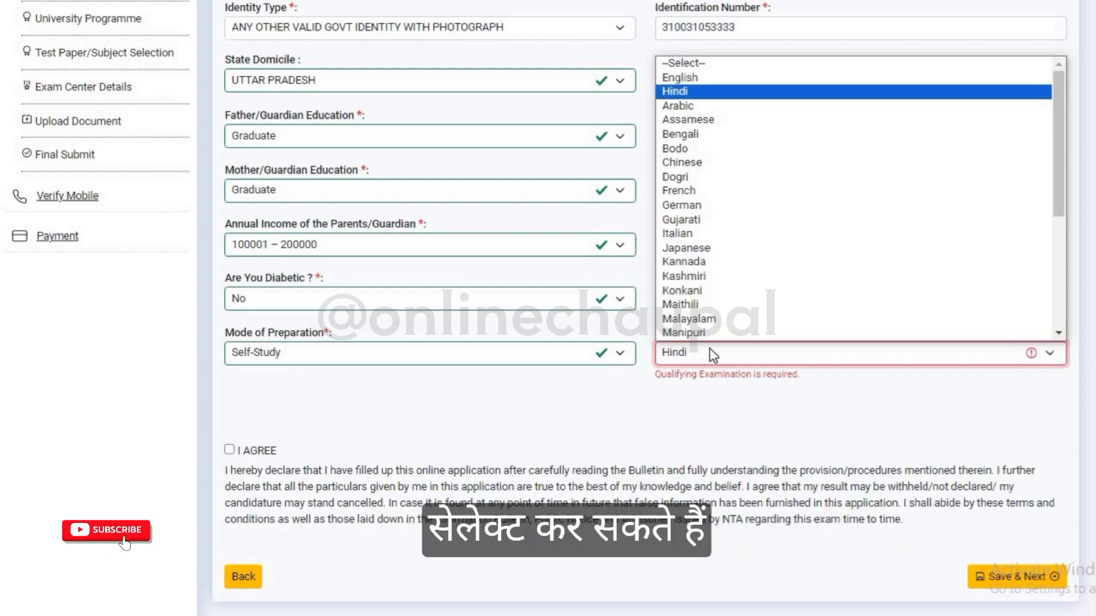
{"action": "key", "text": "Return"}
- Accept the I AGREE declaration and save the Personal Details
{"action": "left_click", "coordinate": [229, 433]}
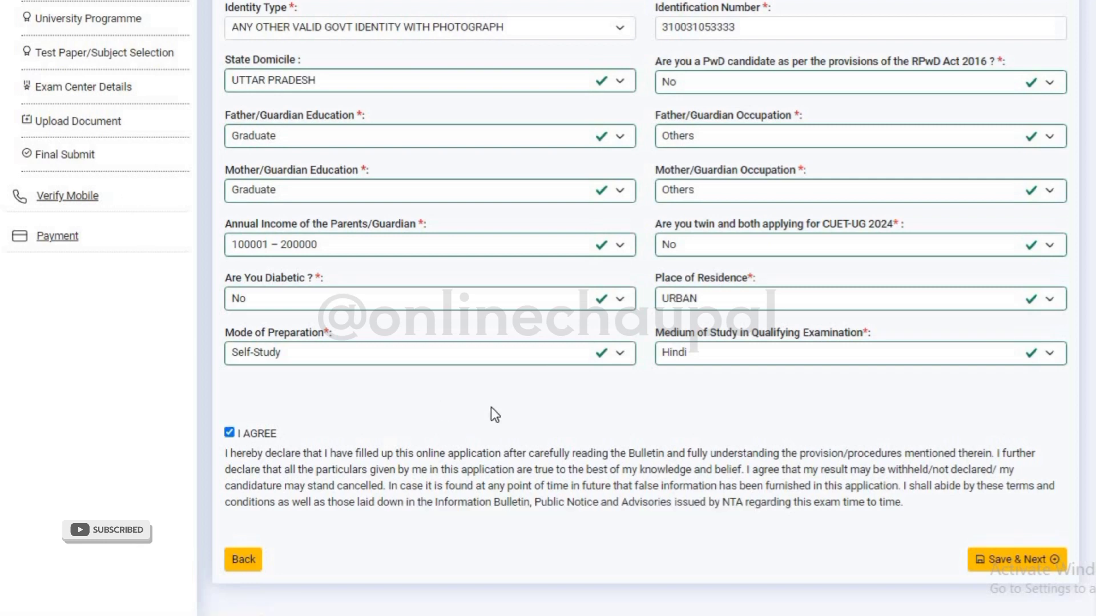
{"action": "left_click", "coordinate": [229, 433]}
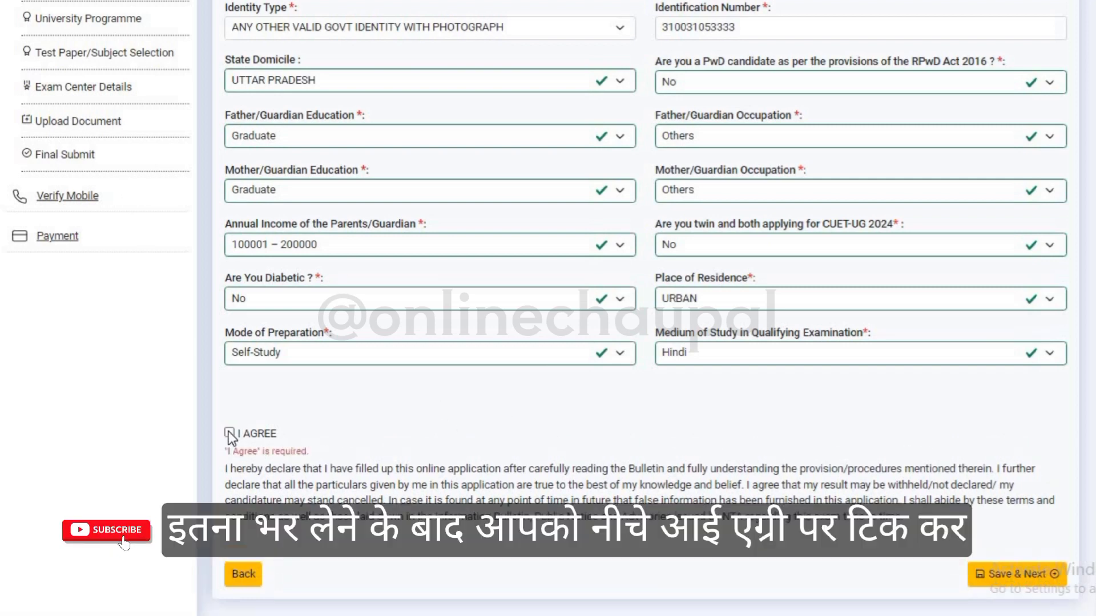
{"action": "left_click", "coordinate": [229, 434]}
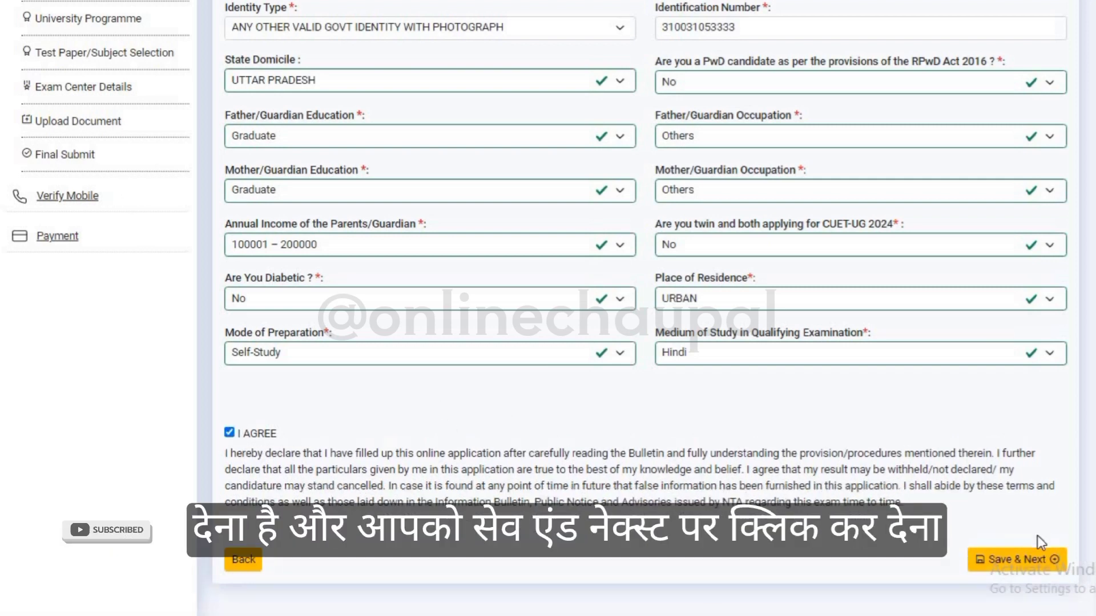
{"action": "left_click", "coordinate": [1035, 558]}
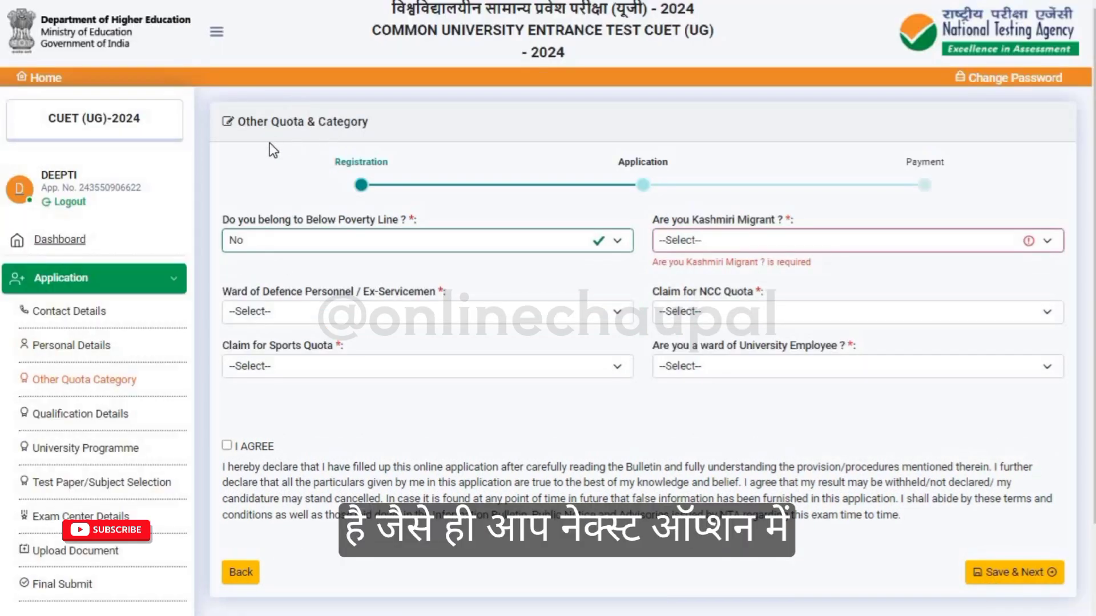
- Answer No to the Below Poverty Line question
{"action": "left_click_drag", "start_coordinate": [238, 122], "coordinate": [370, 122]}
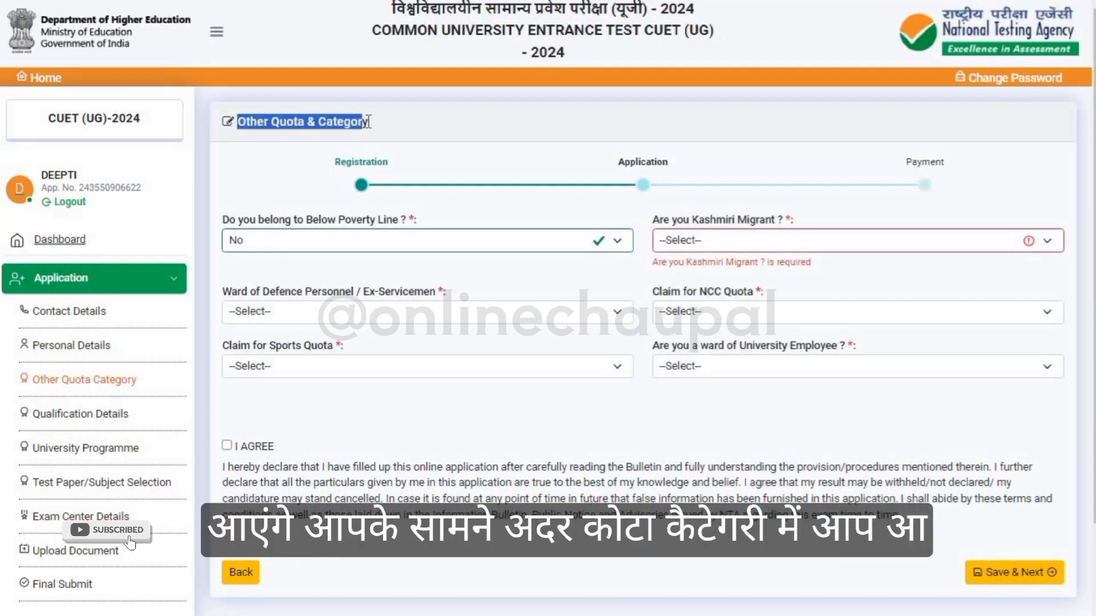
{"action": "left_click", "coordinate": [300, 241]}
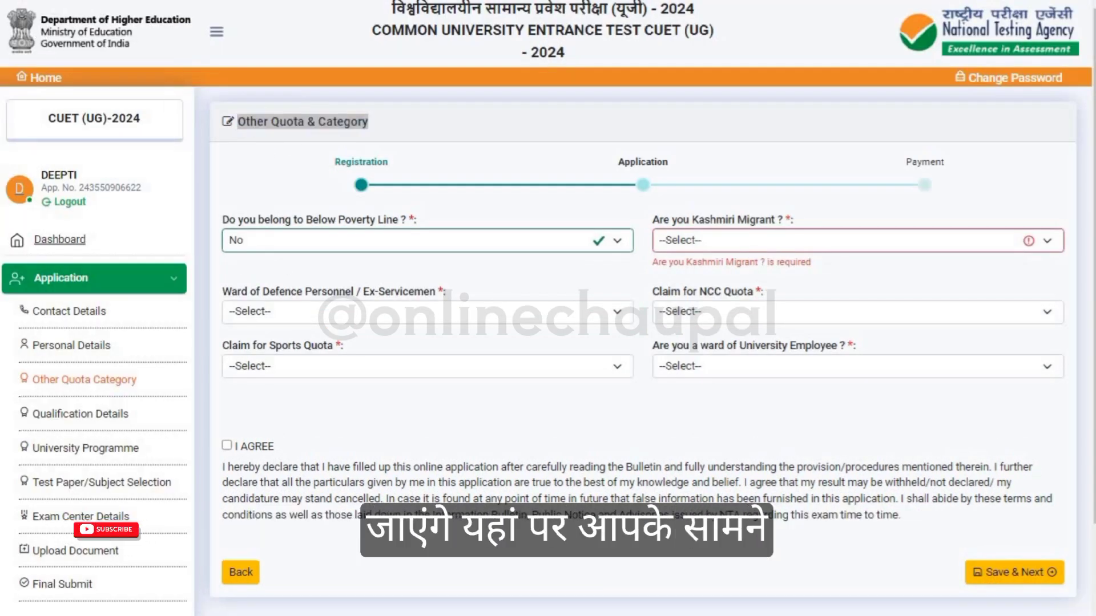
{"action": "left_click", "coordinate": [301, 295]}
{"action": "left_click_drag", "start_coordinate": [222, 219], "coordinate": [293, 221]}
{"action": "left_click_drag", "start_coordinate": [368, 225], "coordinate": [408, 226]}
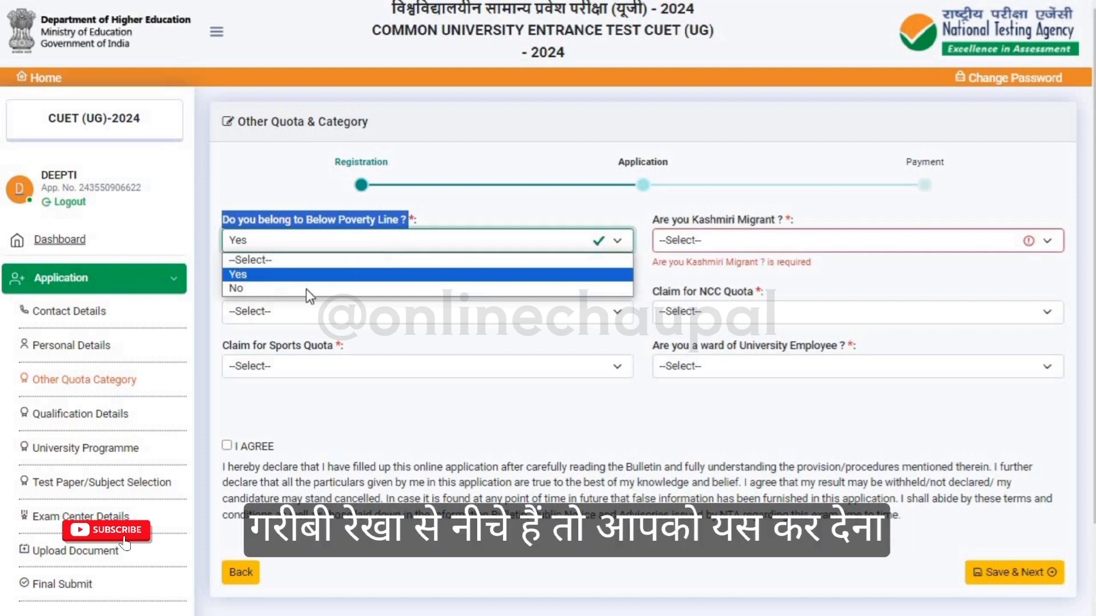
{"action": "left_click", "coordinate": [278, 245]}
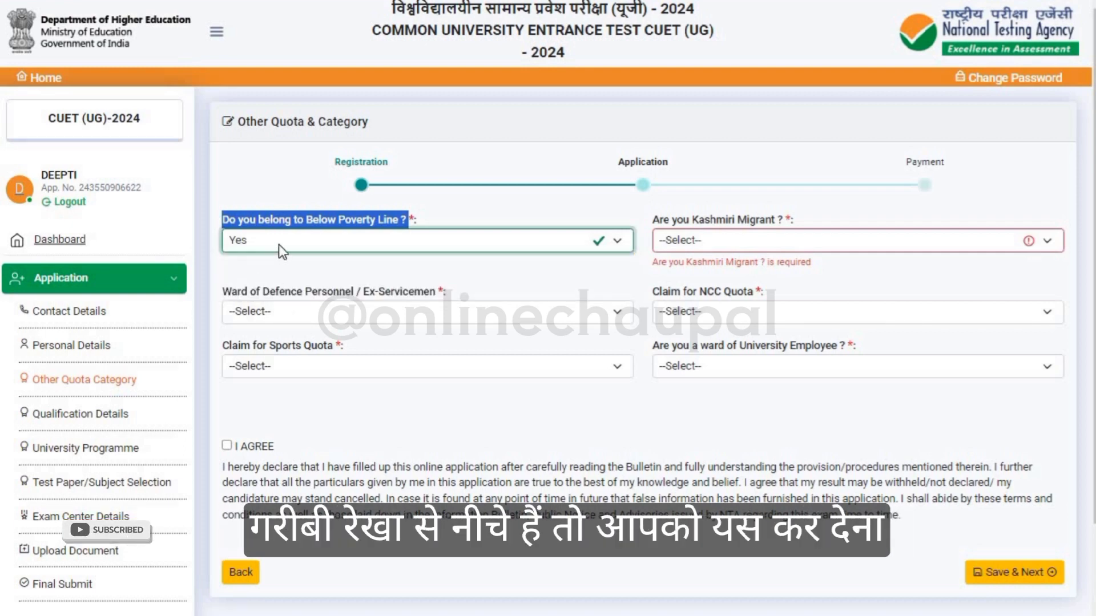
{"action": "left_click", "coordinate": [279, 242]}
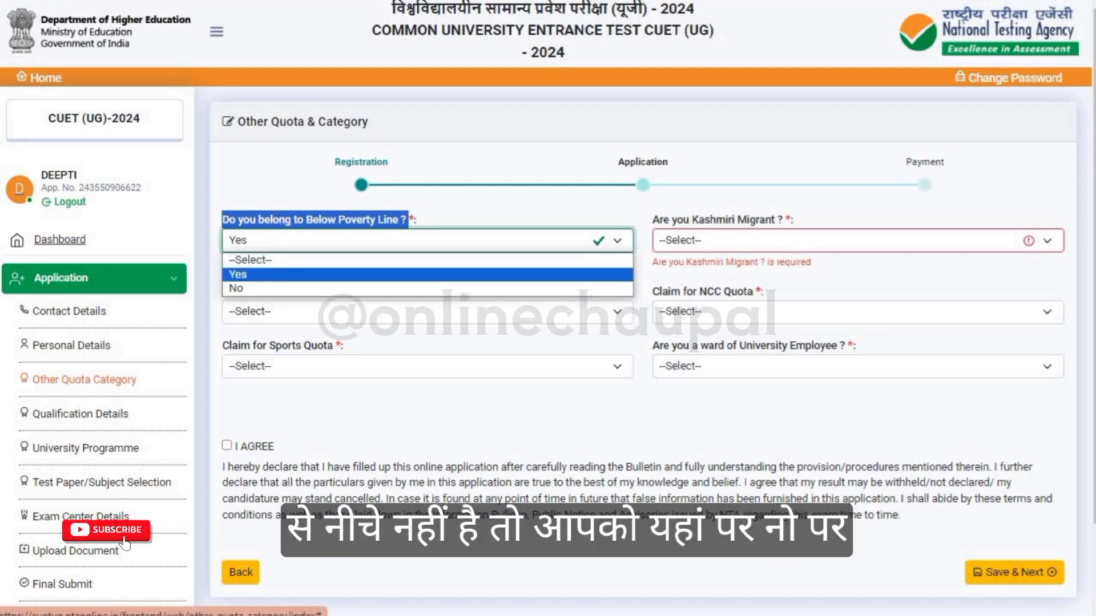
{"action": "left_click", "coordinate": [23, 2]}
{"action": "left_click", "coordinate": [238, 244]}
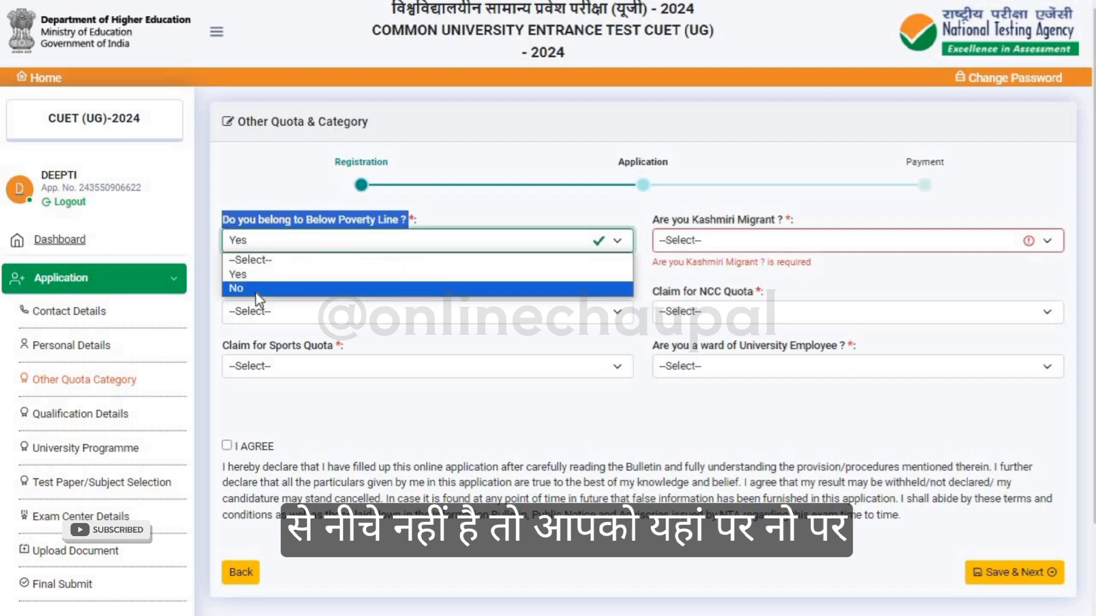
{"action": "left_click", "coordinate": [255, 291]}
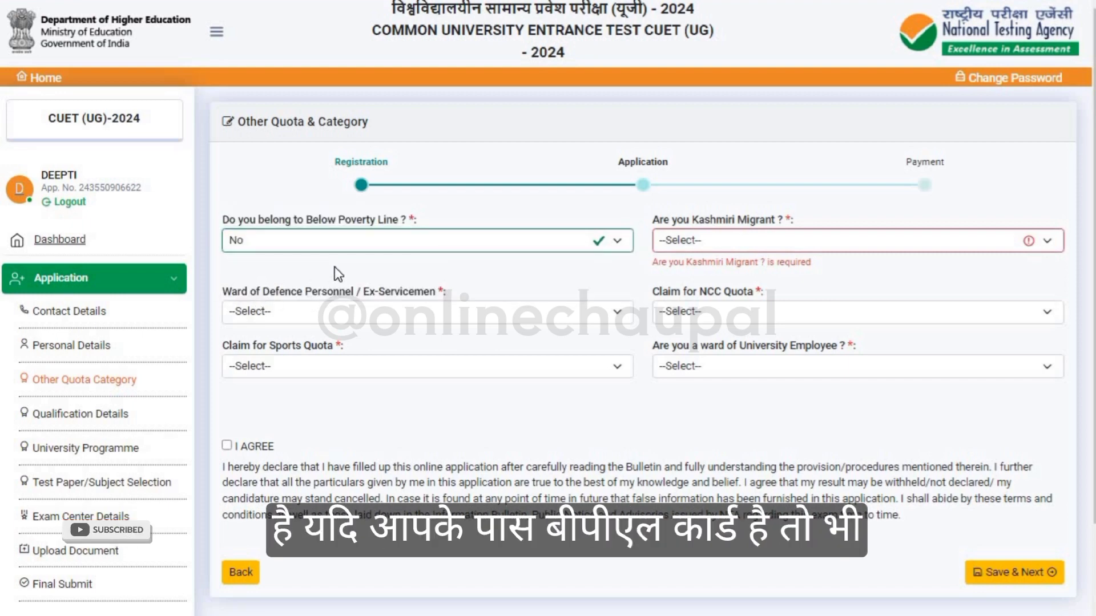
{"action": "left_click", "coordinate": [272, 238]}
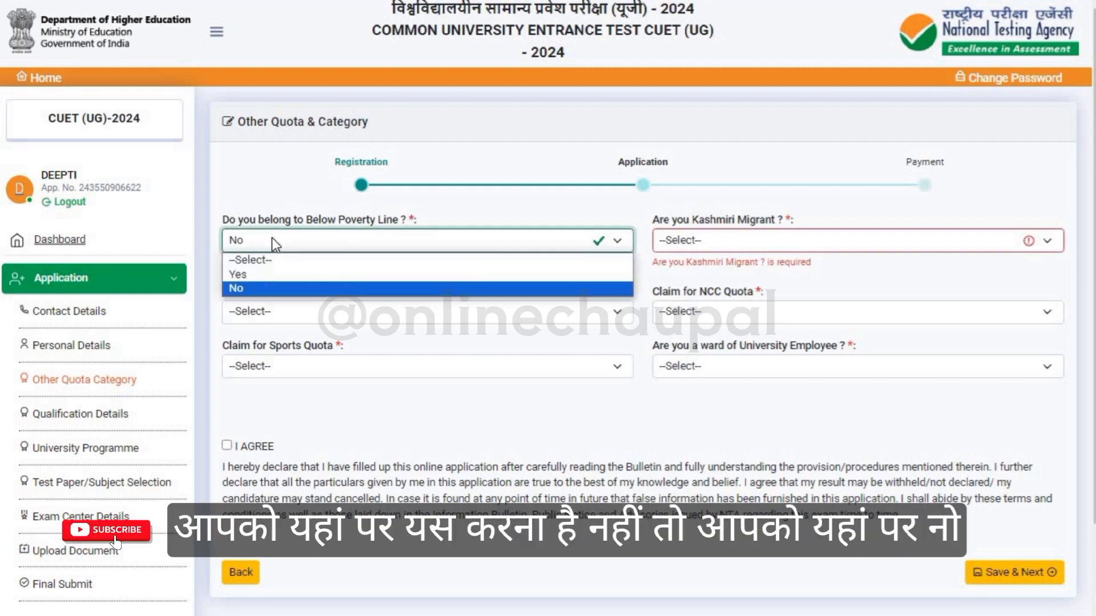
{"action": "left_click", "coordinate": [247, 290]}
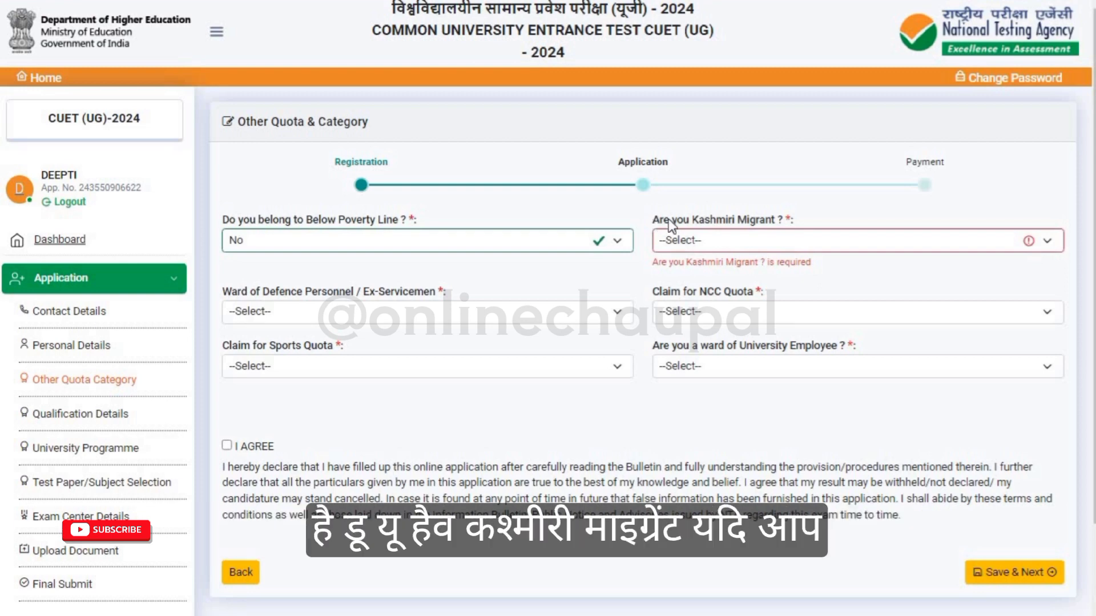
- Answer No to the Kashmiri Migrant question
{"action": "left_click_drag", "start_coordinate": [653, 220], "coordinate": [752, 234]}
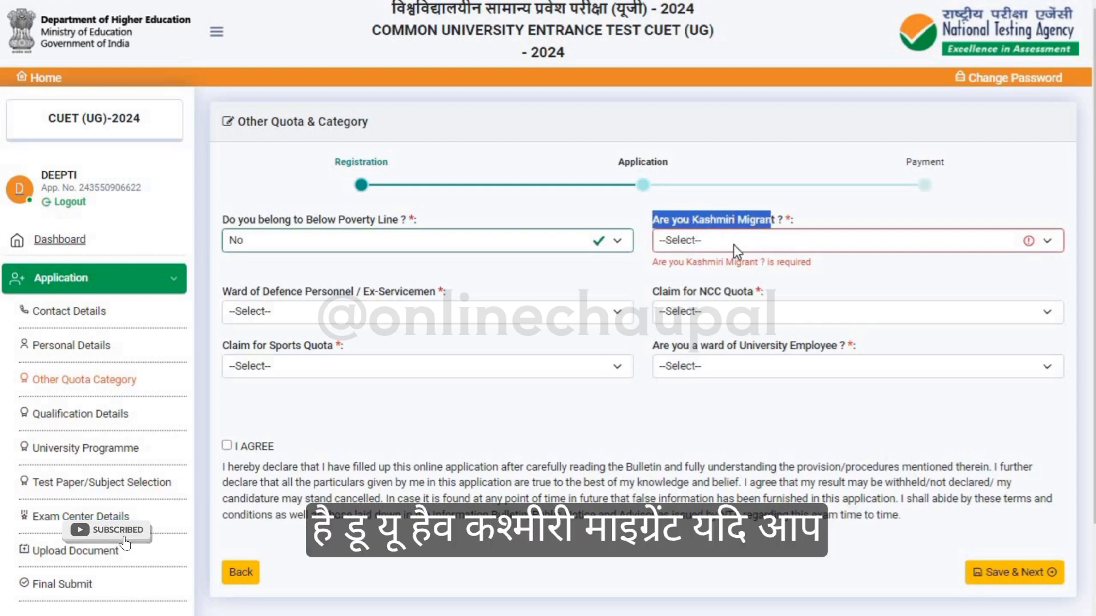
{"action": "left_click", "coordinate": [735, 244]}
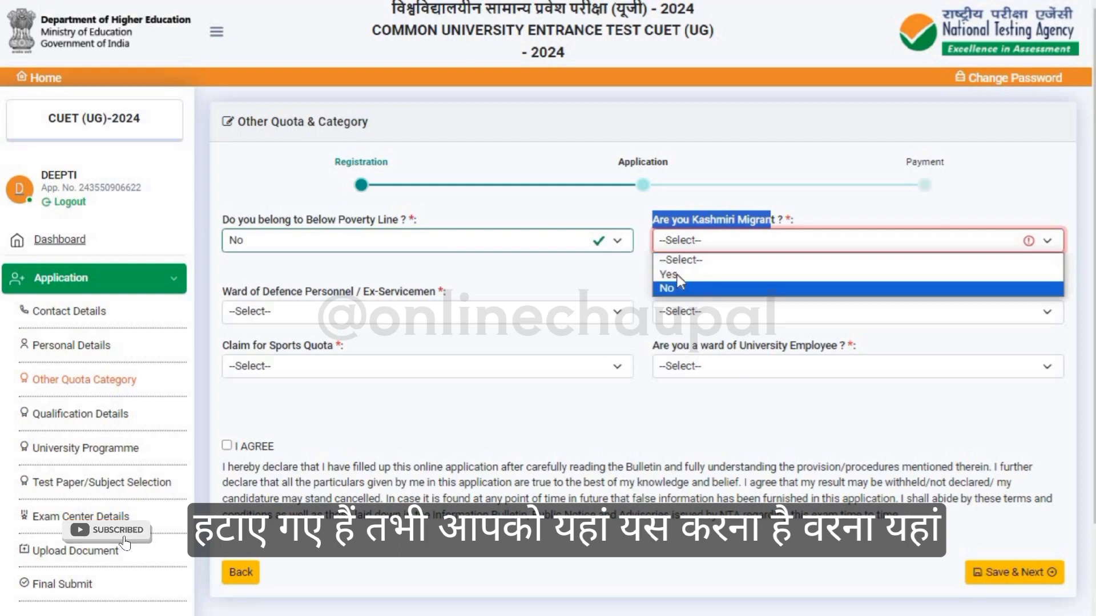
{"action": "left_click", "coordinate": [672, 290]}
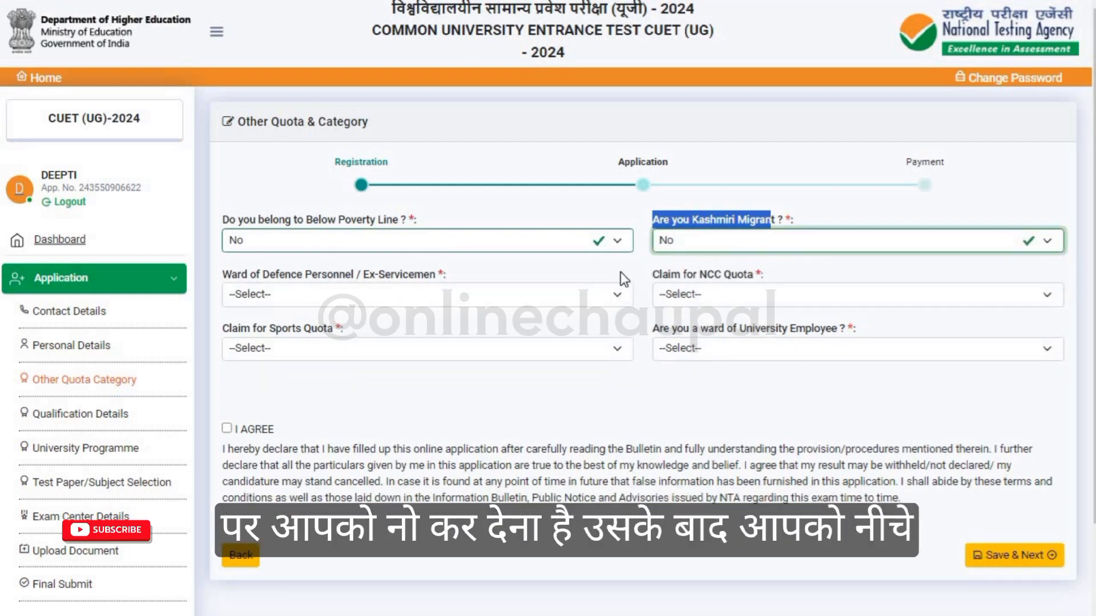
{"action": "left_click", "coordinate": [252, 293]}
{"action": "left_click", "coordinate": [352, 402]}
{"action": "left_click_drag", "start_coordinate": [228, 280], "coordinate": [444, 275]}
{"action": "left_click", "coordinate": [469, 268]}
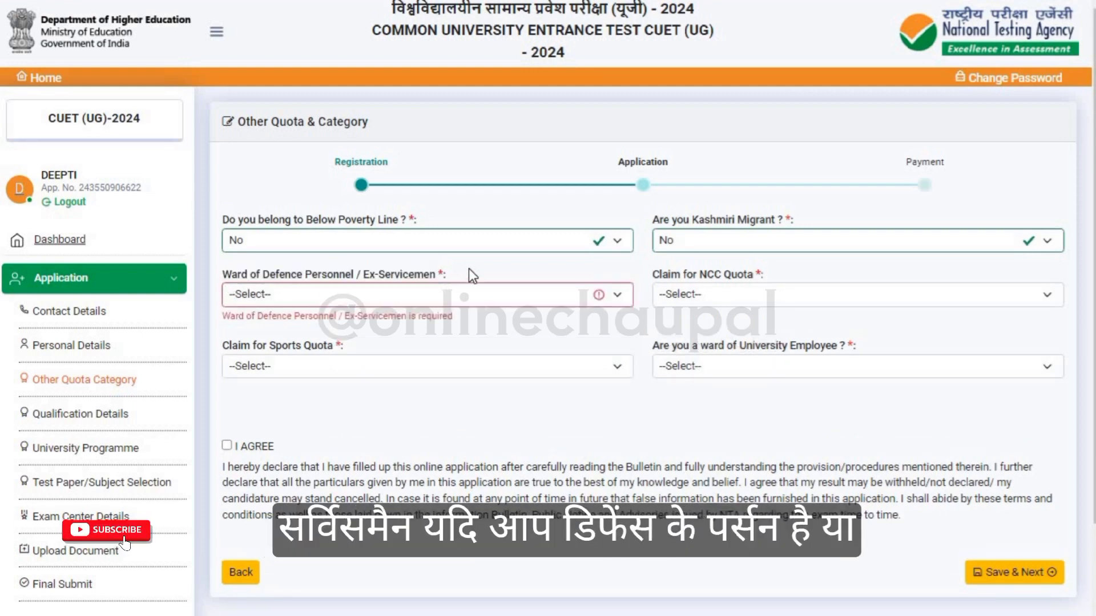
- Answer No to the Ward of Defence and NCC Quota questions
{"action": "left_click", "coordinate": [437, 294]}
{"action": "left_click", "coordinate": [249, 331]}
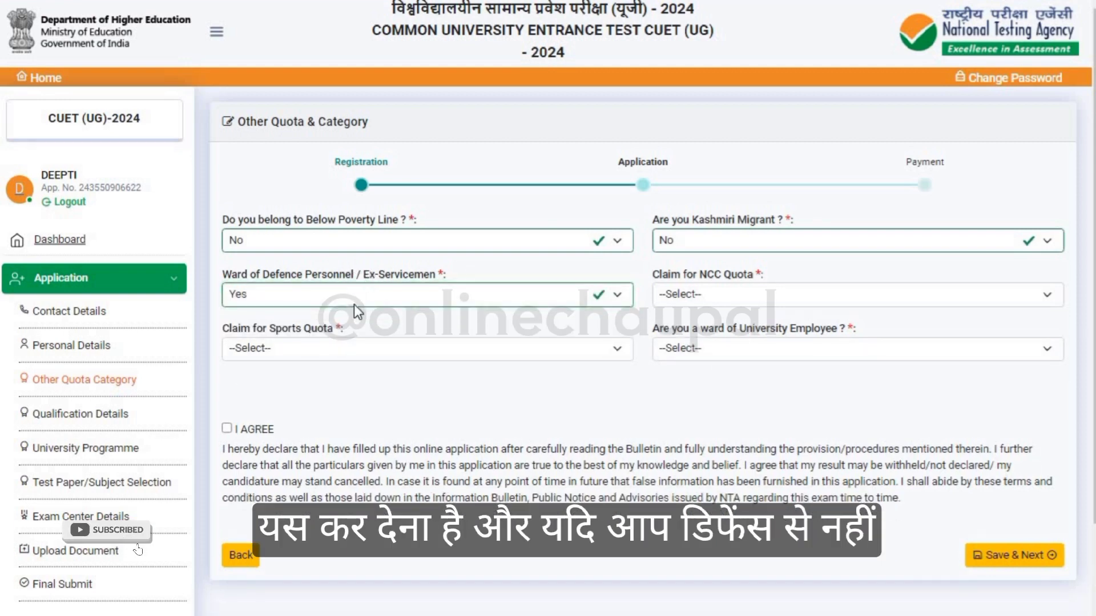
{"action": "left_click", "coordinate": [354, 303]}
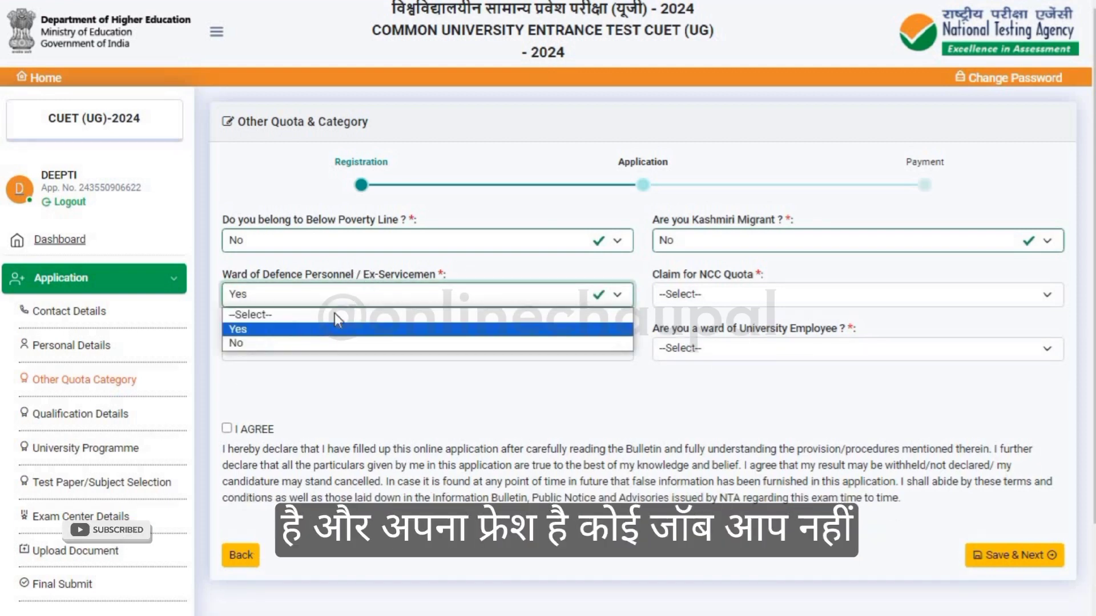
{"action": "left_click", "coordinate": [275, 344]}
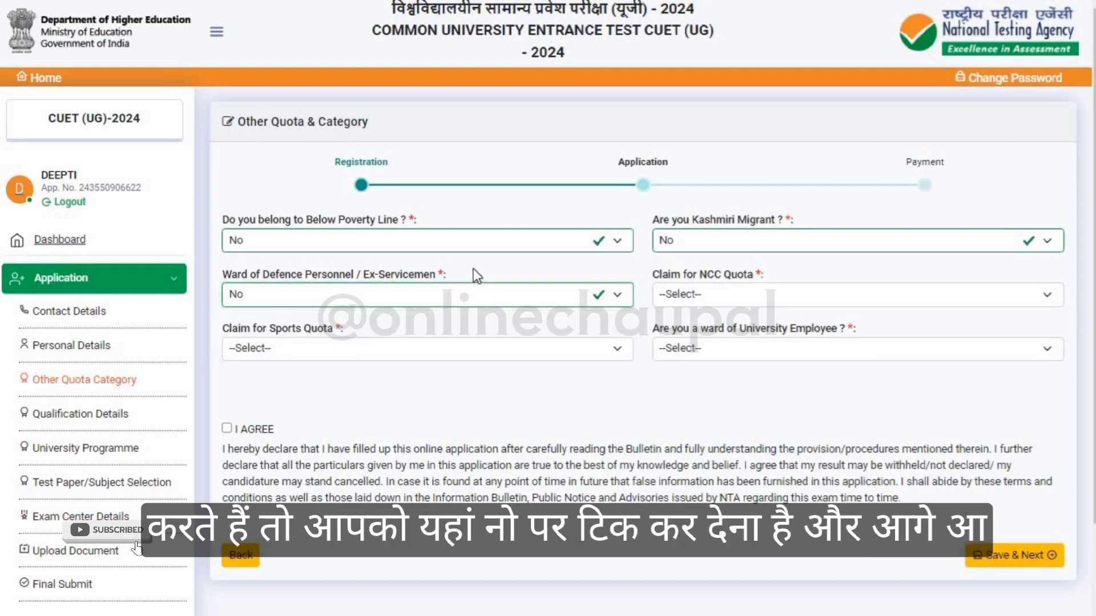
{"action": "left_click", "coordinate": [710, 294]}
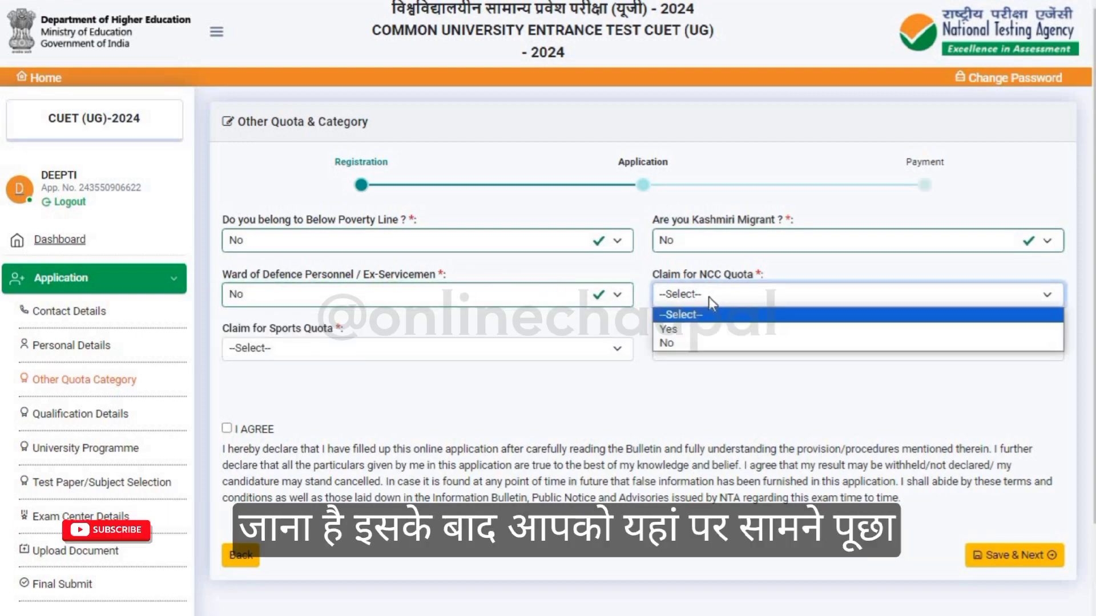
{"action": "left_click_drag", "start_coordinate": [654, 274], "coordinate": [755, 277]}
{"action": "left_click", "coordinate": [728, 293]}
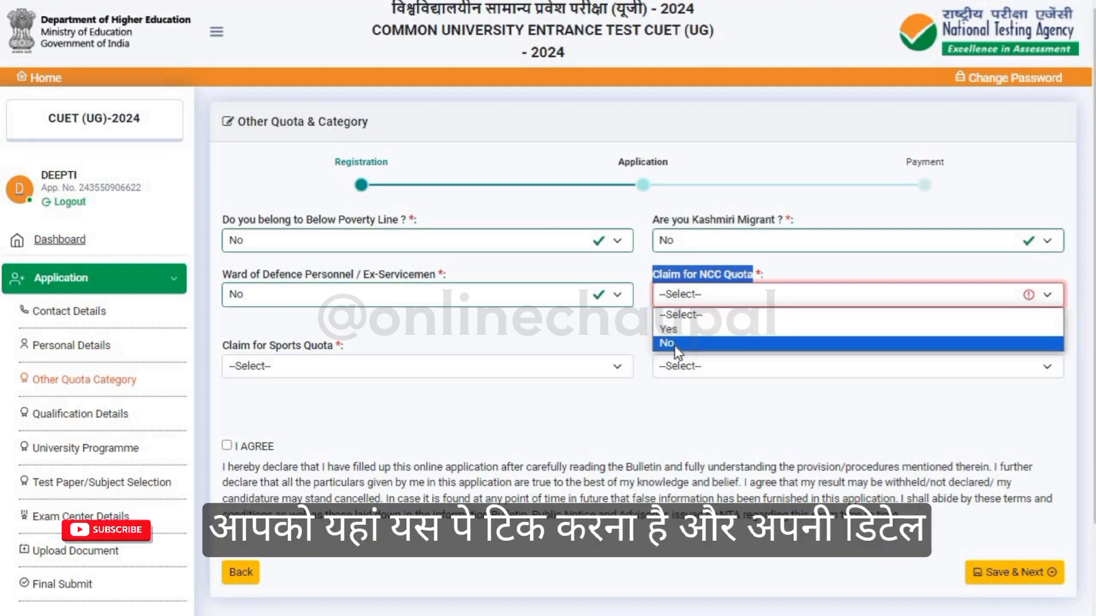
{"action": "left_click", "coordinate": [673, 330]}
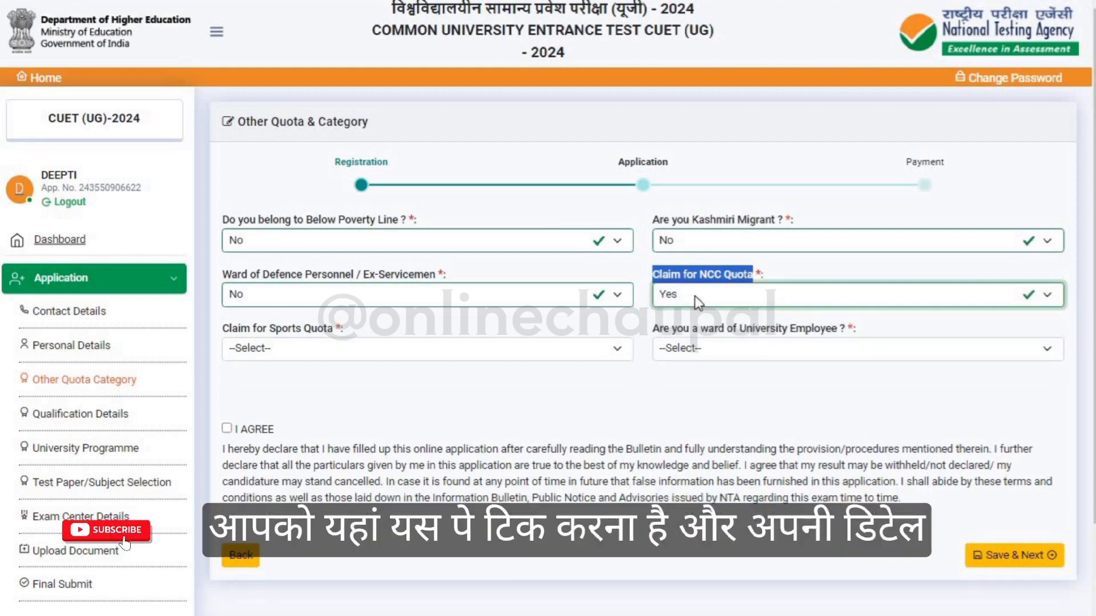
{"action": "left_click", "coordinate": [558, 258]}
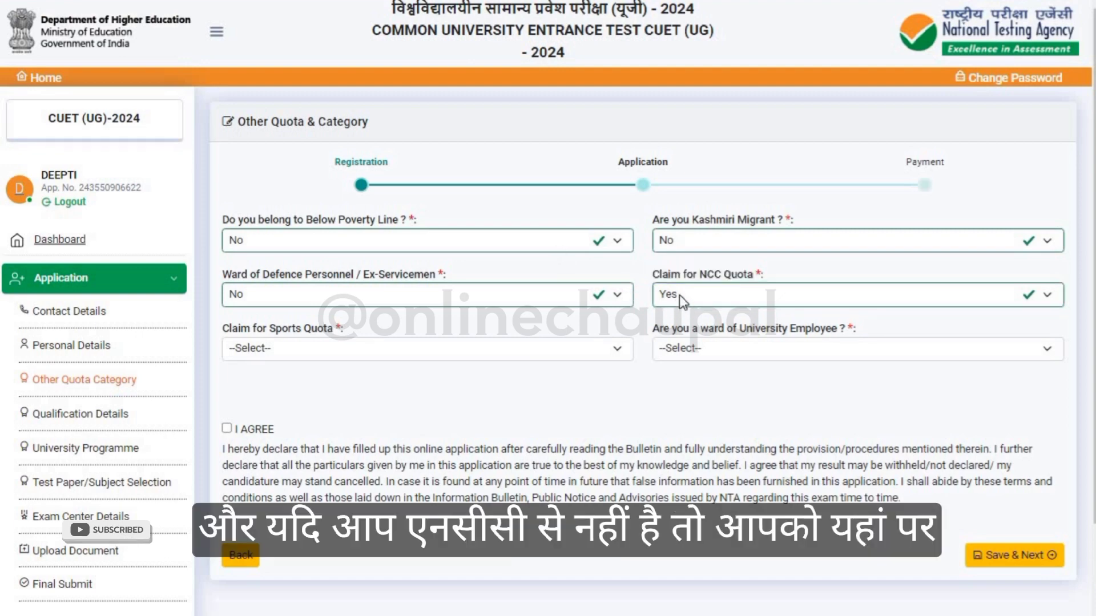
{"action": "left_click", "coordinate": [679, 296]}
{"action": "left_click", "coordinate": [683, 345]}
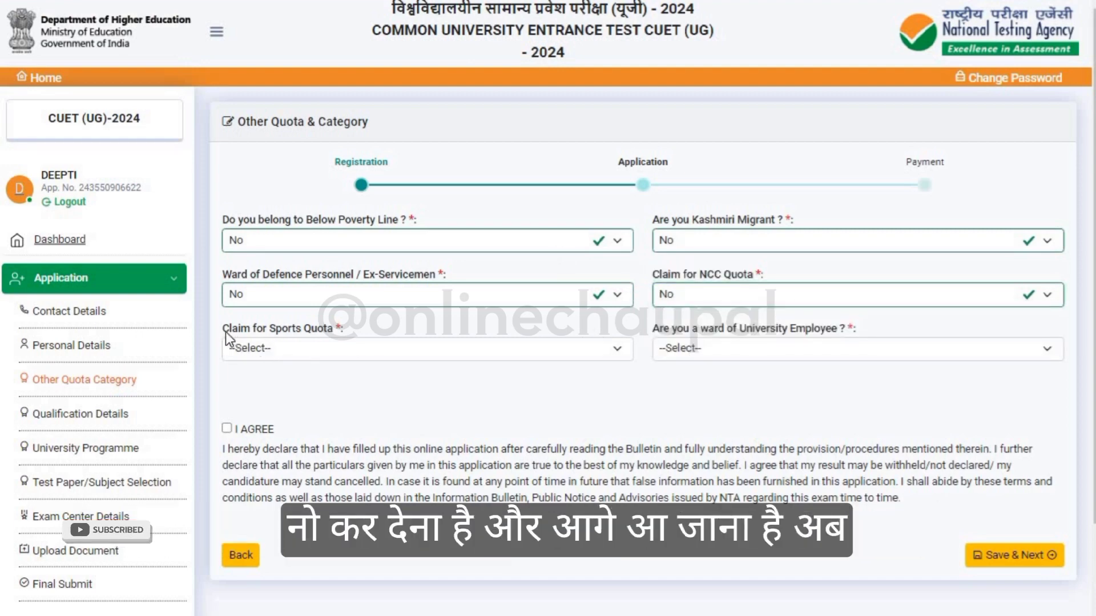
- Answer No to Sports Quota and University Employee ward, accept I AGREE, and save
{"action": "left_click_drag", "start_coordinate": [225, 331], "coordinate": [330, 334]}
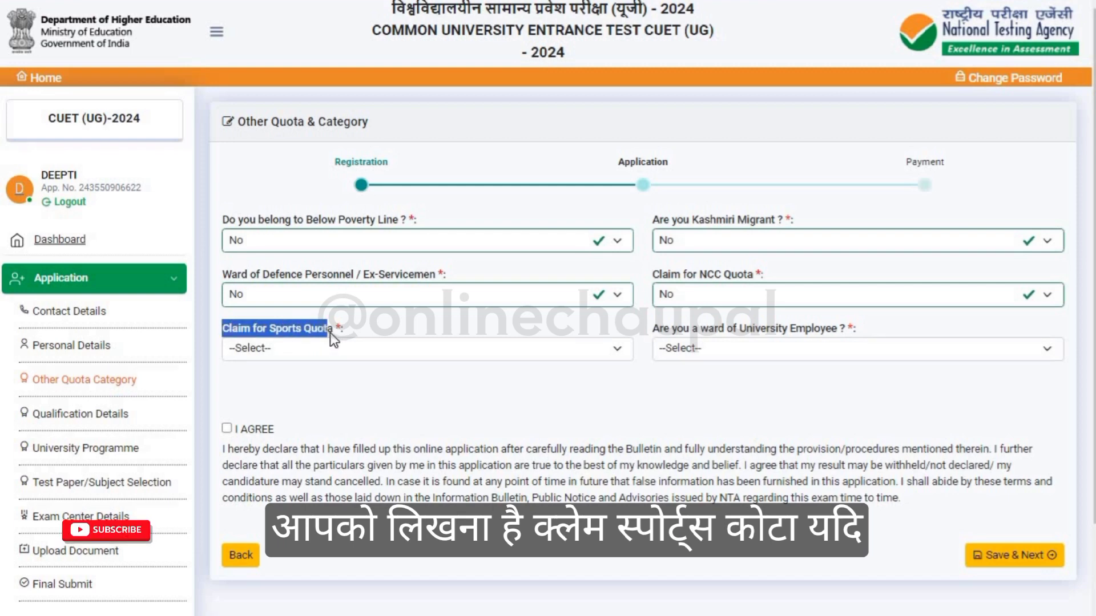
{"action": "left_click", "coordinate": [314, 358]}
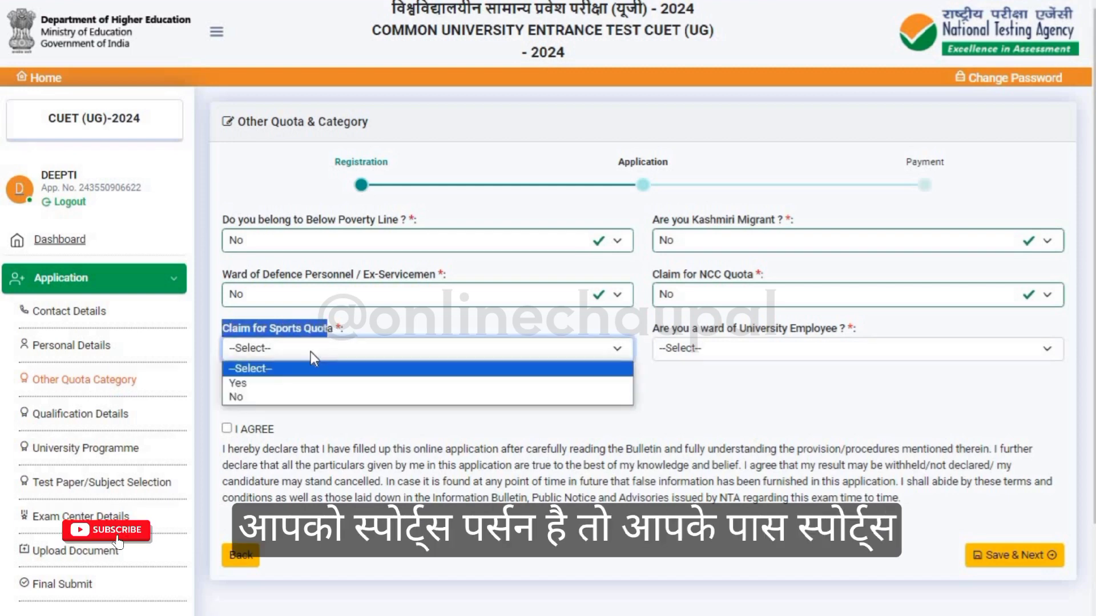
{"action": "left_click", "coordinate": [256, 386]}
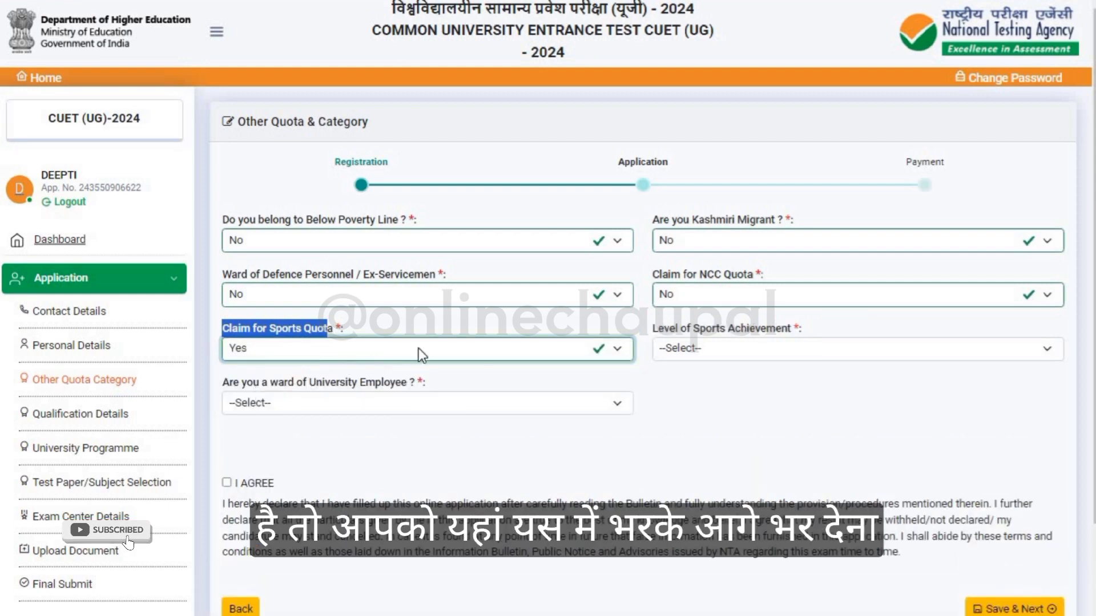
{"action": "left_click", "coordinate": [364, 350]}
{"action": "left_click", "coordinate": [285, 398]}
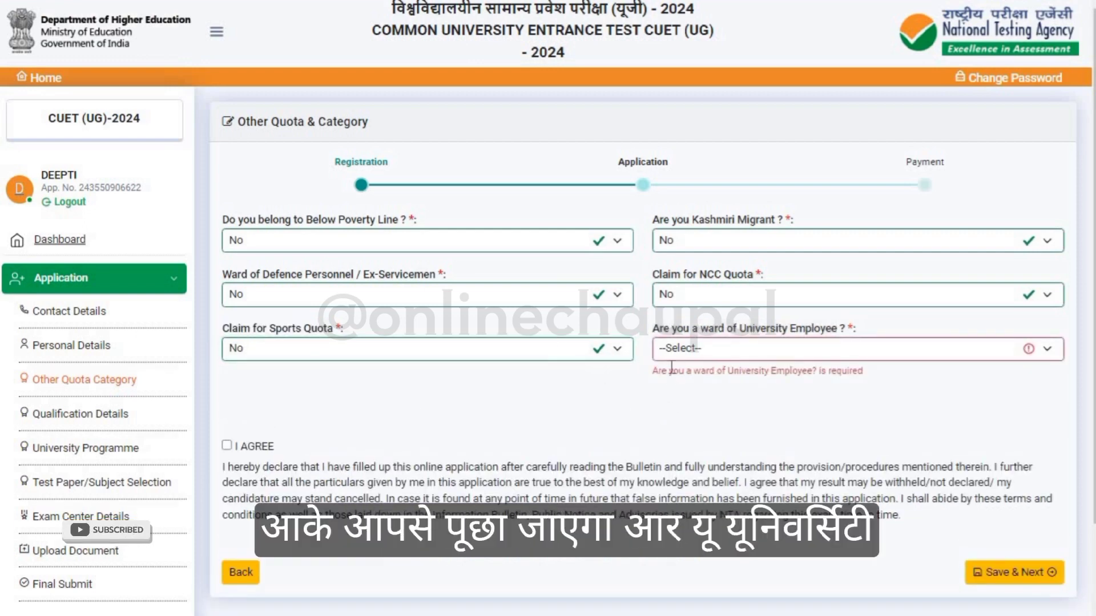
{"action": "left_click_drag", "start_coordinate": [653, 331], "coordinate": [829, 340]}
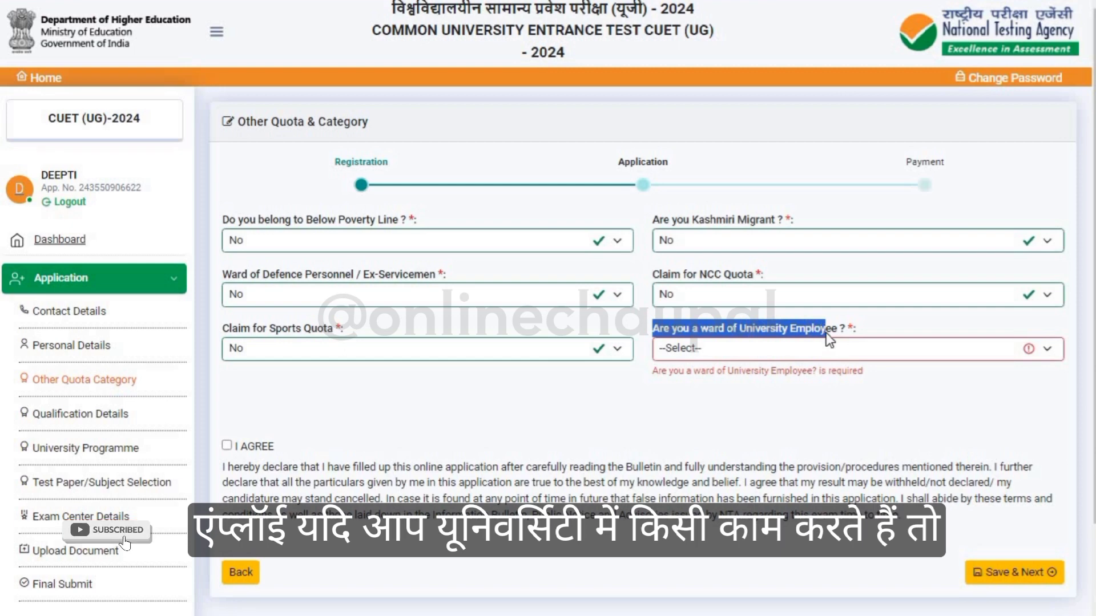
{"action": "left_click", "coordinate": [772, 349]}
{"action": "left_click", "coordinate": [667, 381]}
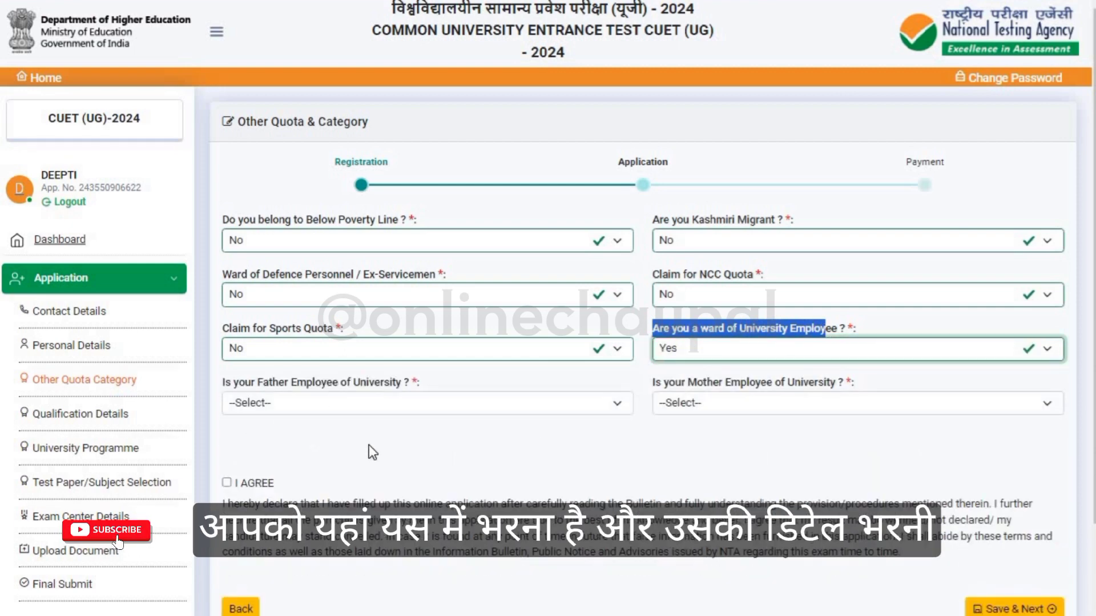
{"action": "left_click", "coordinate": [717, 349]}
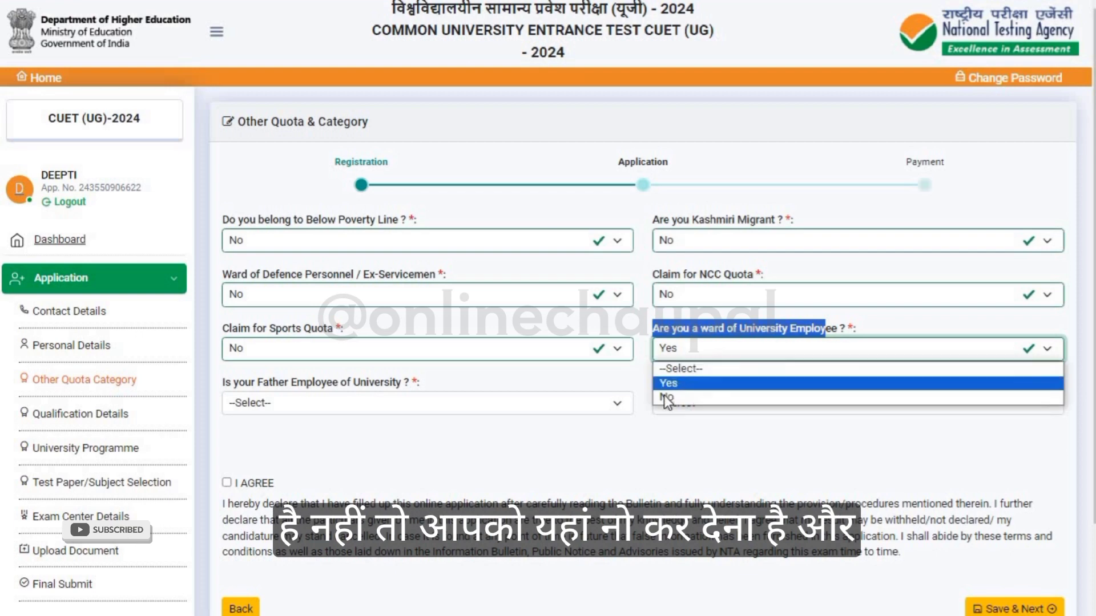
{"action": "left_click", "coordinate": [667, 373]}
{"action": "left_click", "coordinate": [670, 404]}
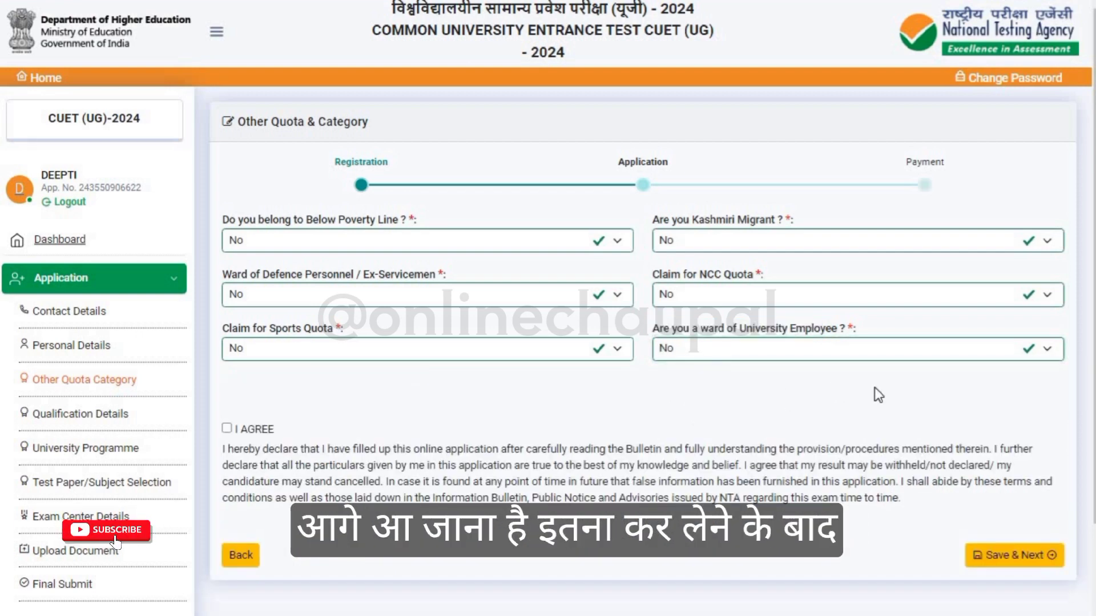
{"action": "left_click", "coordinate": [228, 429]}
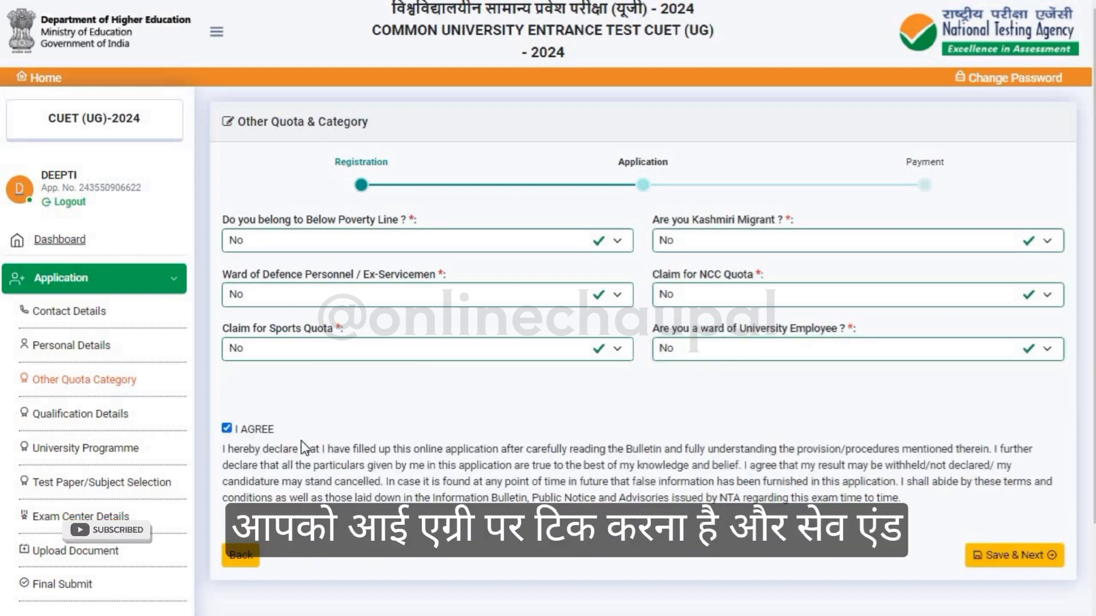
{"action": "left_click", "coordinate": [1001, 557]}
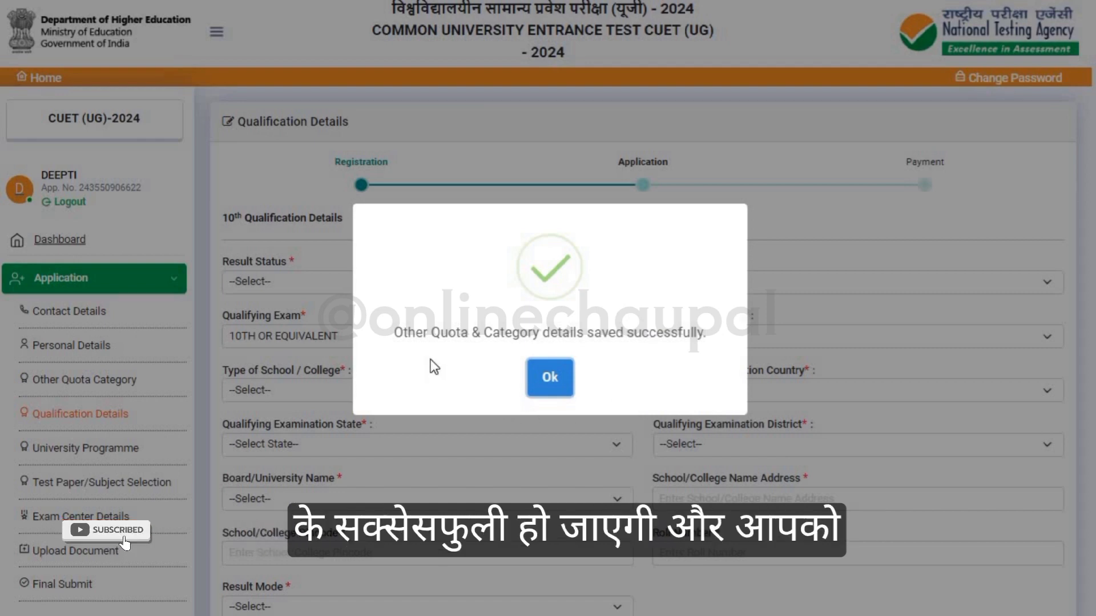
- Dismiss the save confirmation and set the 10th Result Status to Passed
{"action": "left_click", "coordinate": [551, 379]}
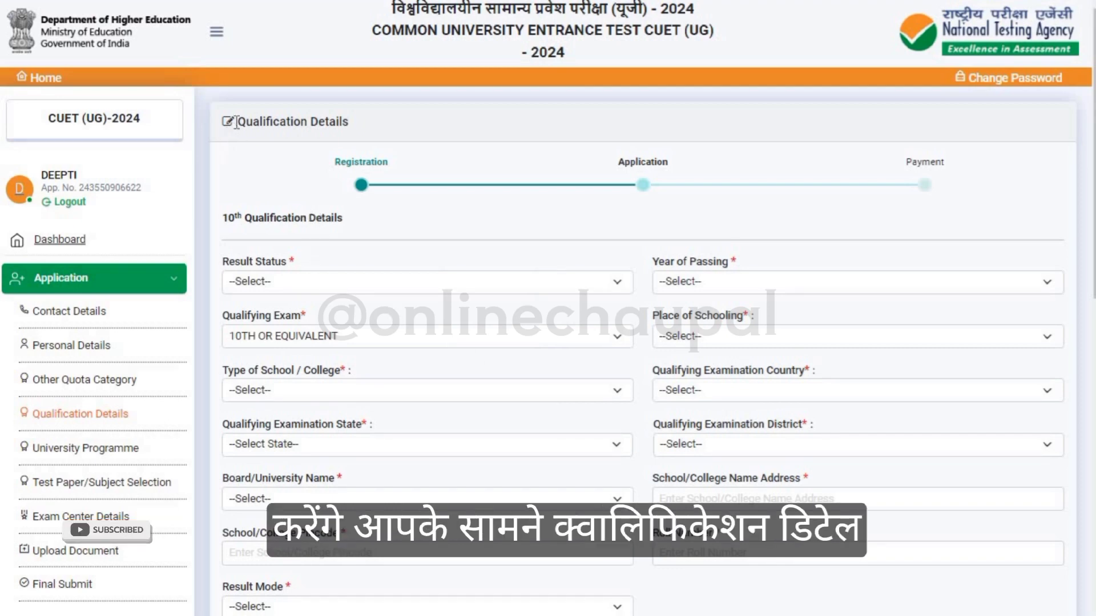
{"action": "left_click_drag", "start_coordinate": [237, 123], "coordinate": [353, 126]}
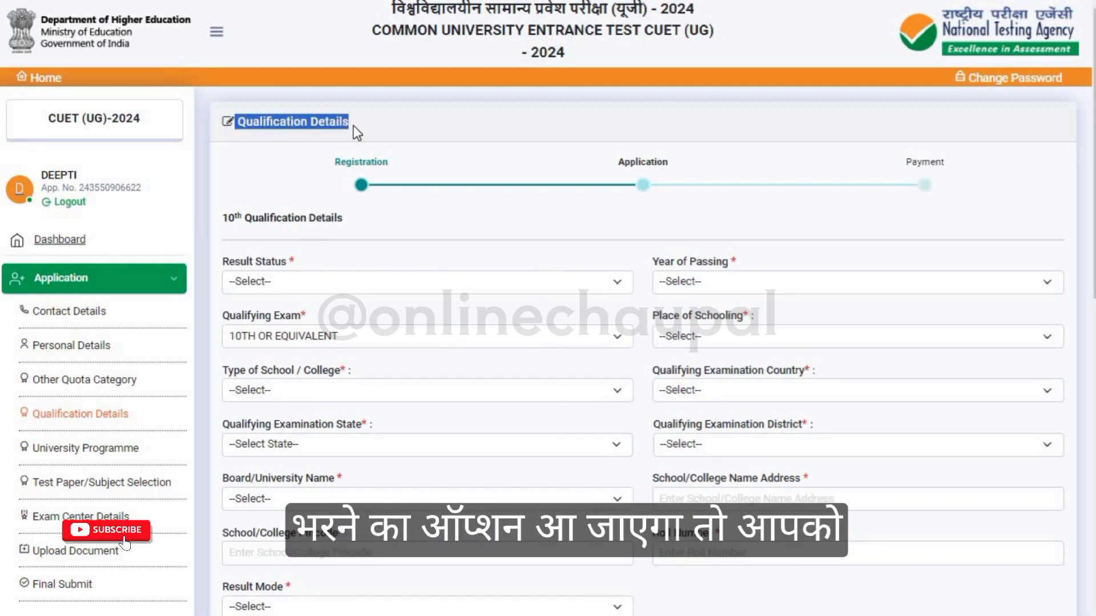
{"action": "left_click", "coordinate": [391, 208]}
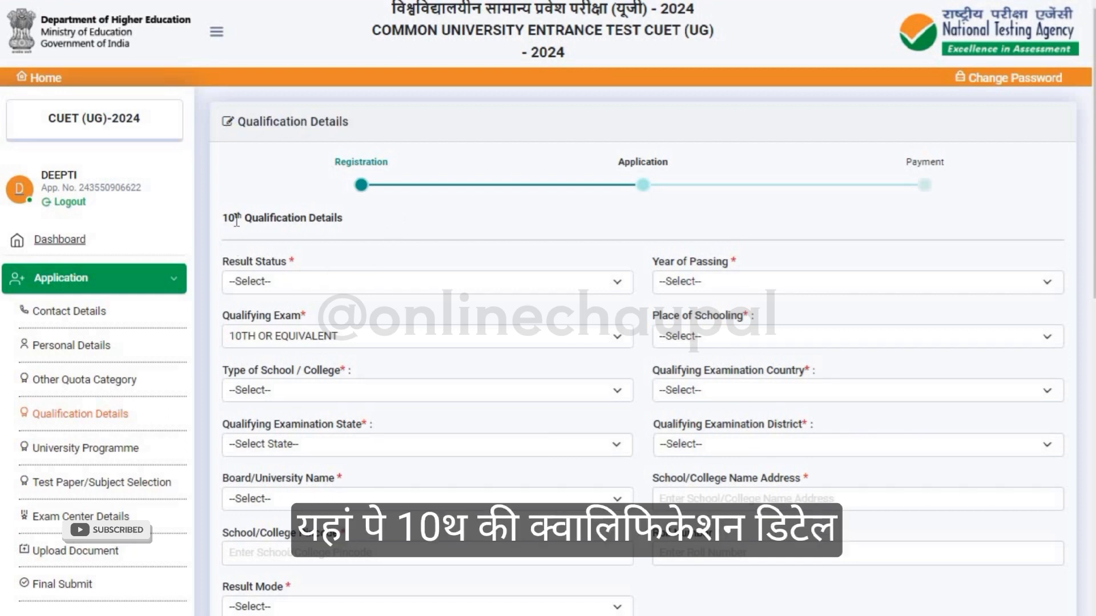
{"action": "left_click_drag", "start_coordinate": [236, 221], "coordinate": [350, 218]}
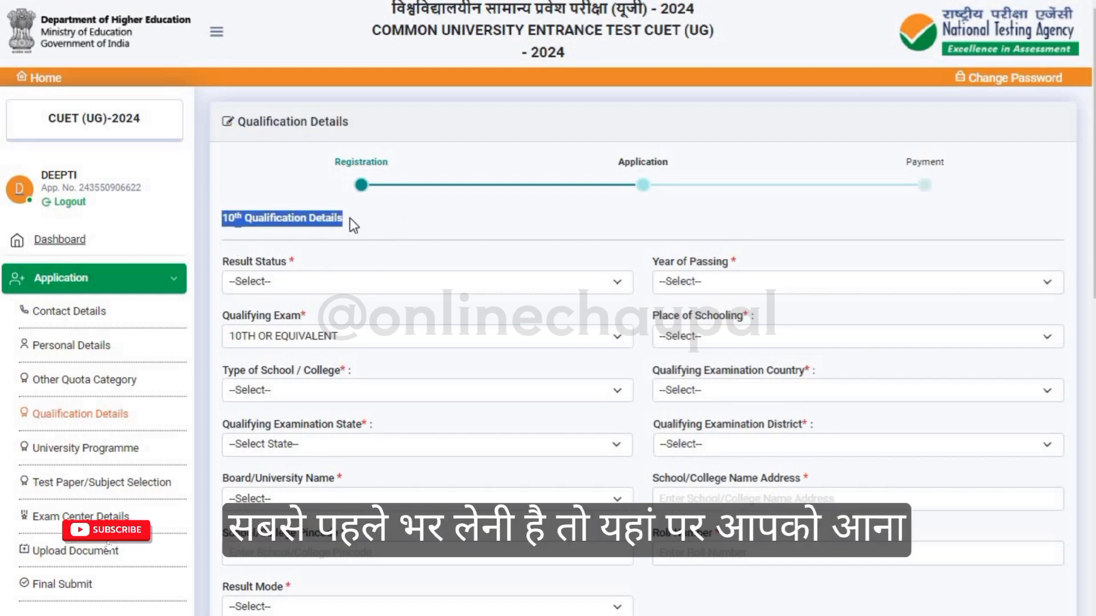
{"action": "left_click", "coordinate": [443, 231]}
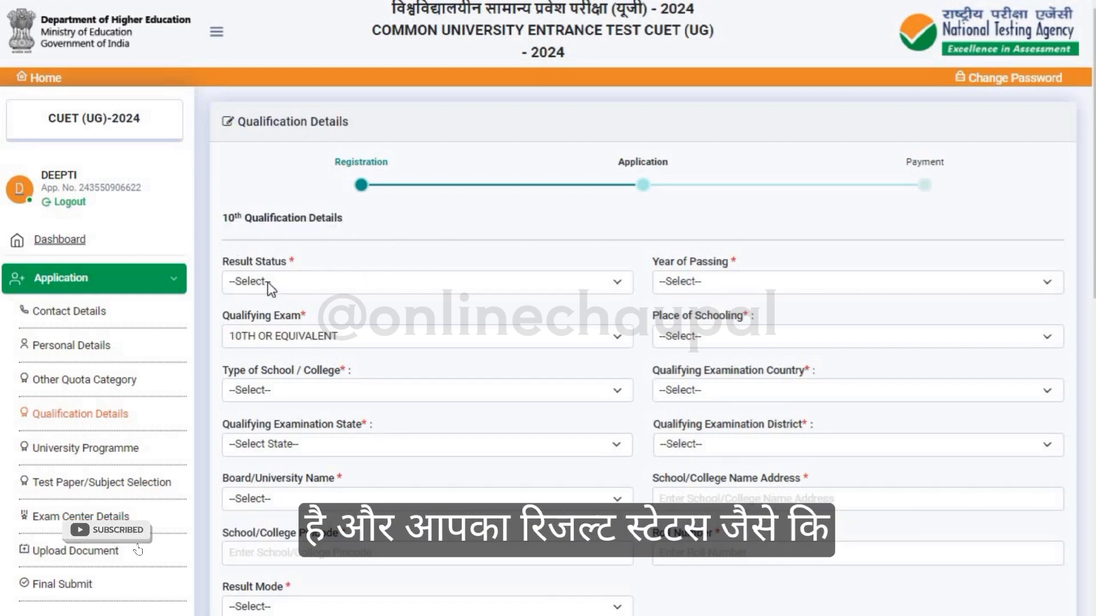
{"action": "triple_click", "coordinate": [289, 264]}
{"action": "left_click", "coordinate": [279, 288]}
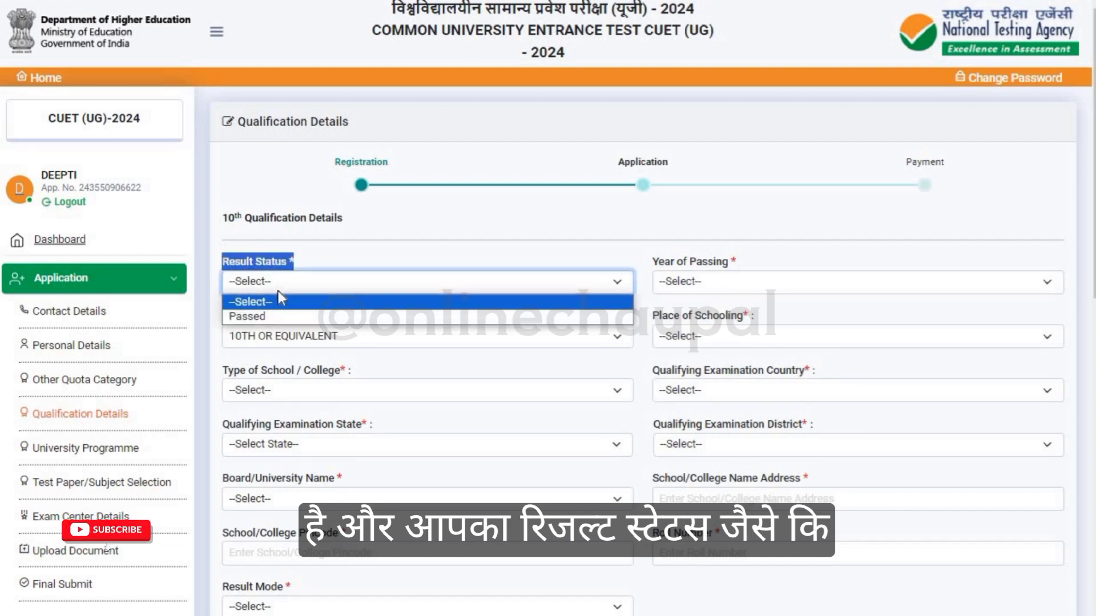
{"action": "left_click", "coordinate": [252, 315]}
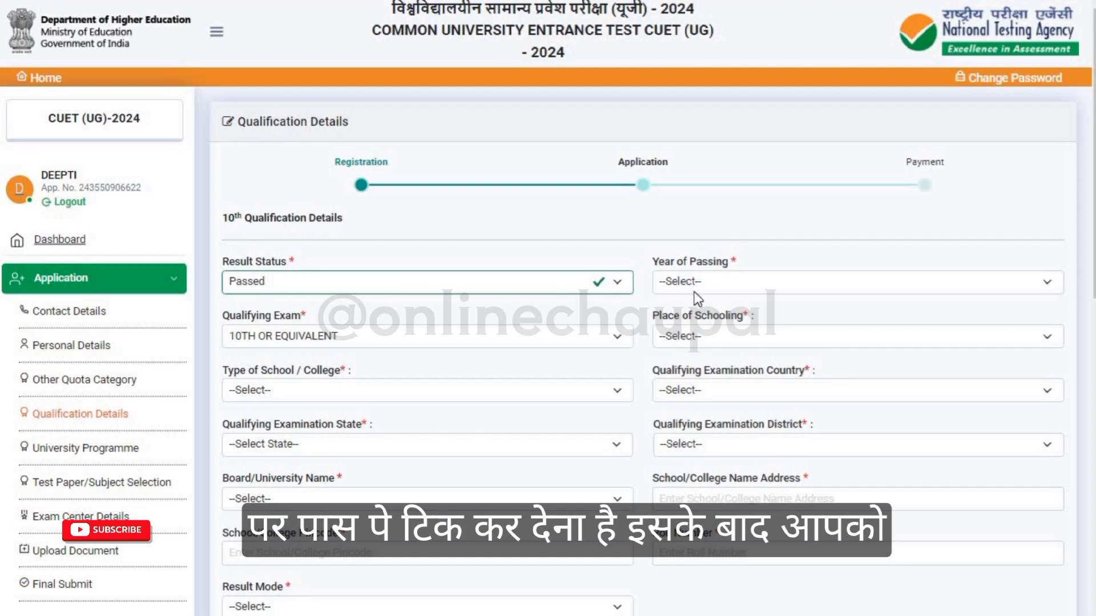
- Choose 2012 as Year of Passing and keep 10TH OR EQUIVALENT as Qualifying Exam
{"action": "left_click_drag", "start_coordinate": [656, 262], "coordinate": [737, 264]}
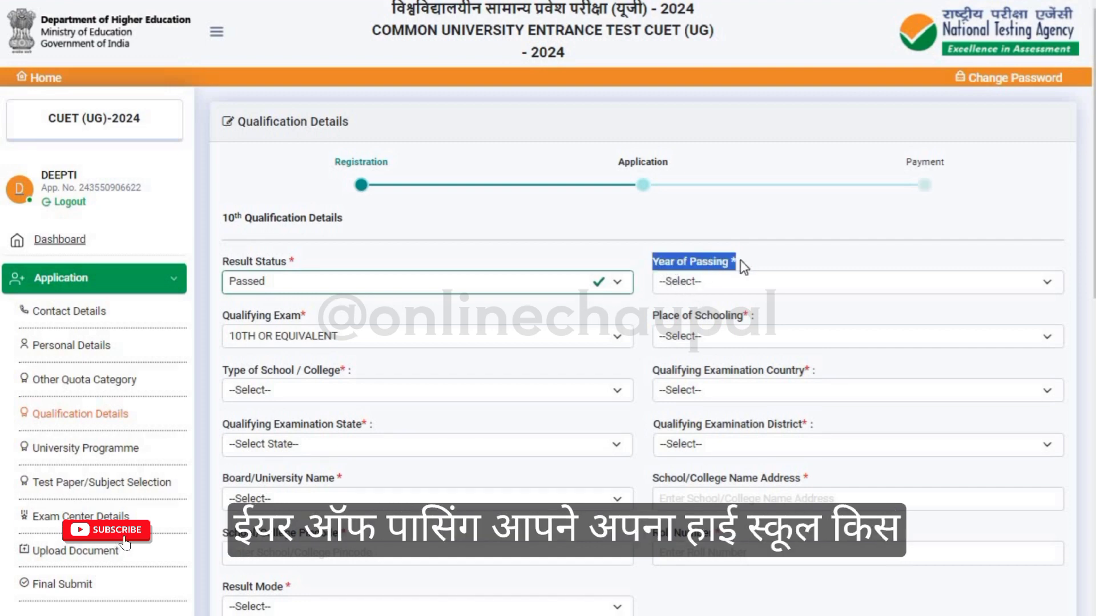
{"action": "left_click", "coordinate": [712, 288]}
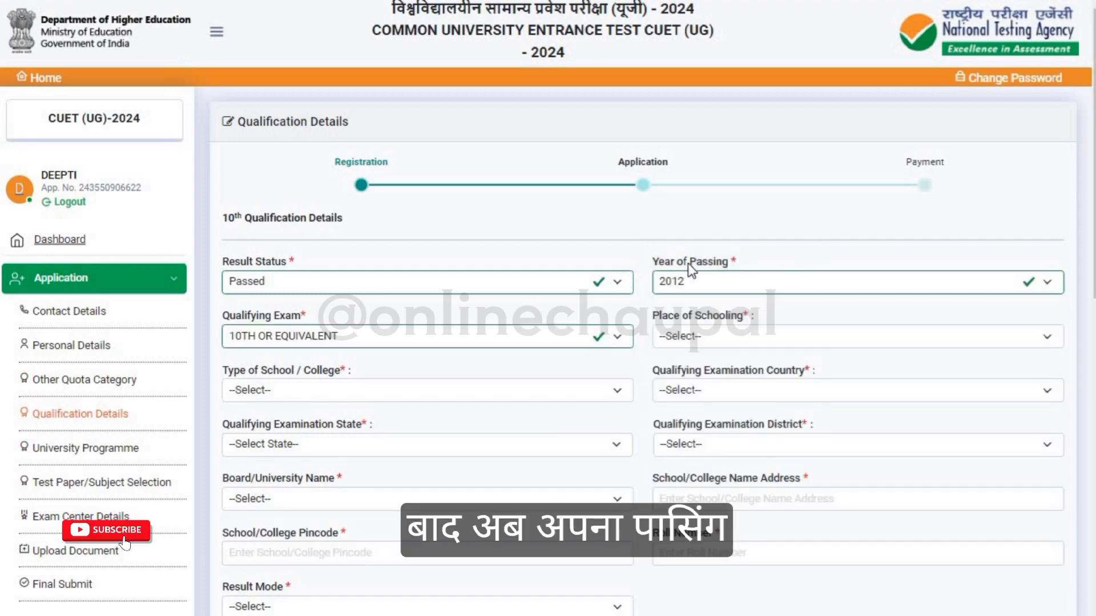
{"action": "left_click_drag", "start_coordinate": [223, 315], "coordinate": [305, 317]}
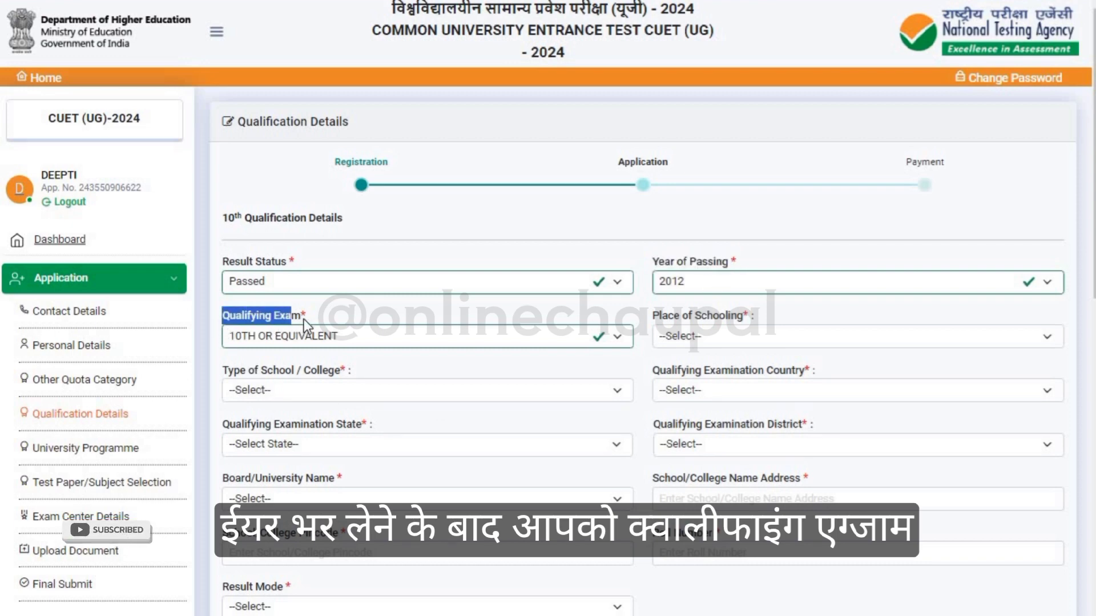
{"action": "left_click", "coordinate": [299, 342]}
{"action": "left_click", "coordinate": [285, 358]}
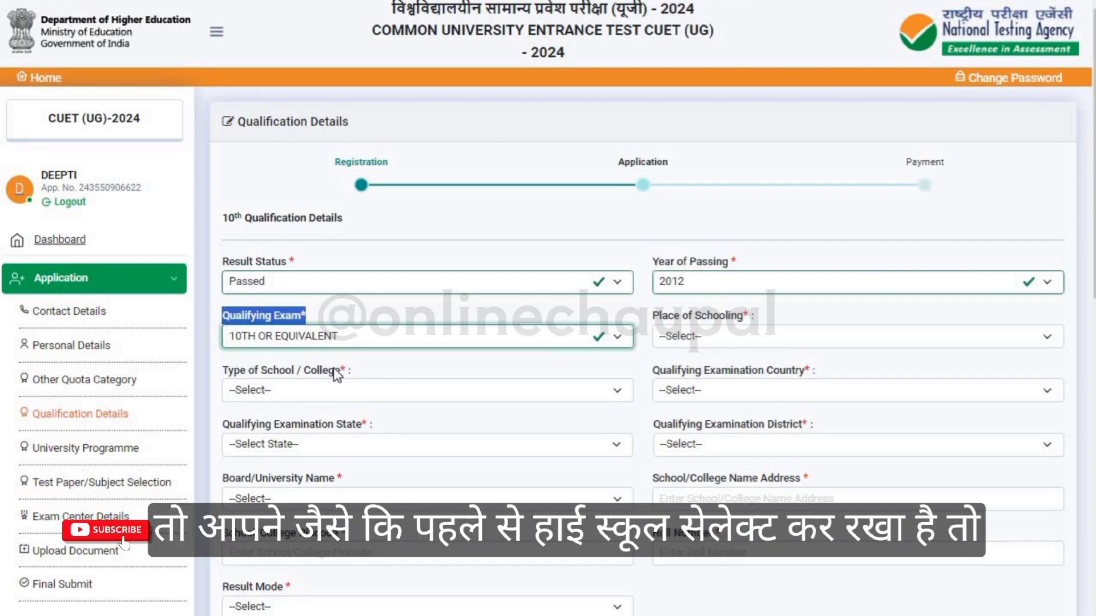
{"action": "left_click", "coordinate": [440, 316]}
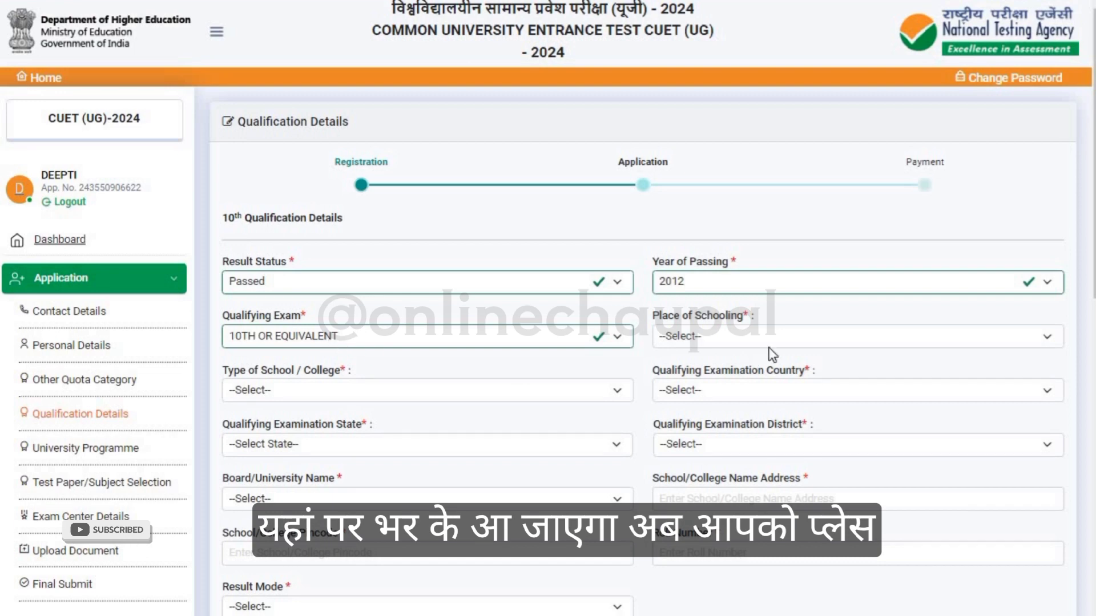
{"action": "left_click_drag", "start_coordinate": [653, 317], "coordinate": [748, 317]}
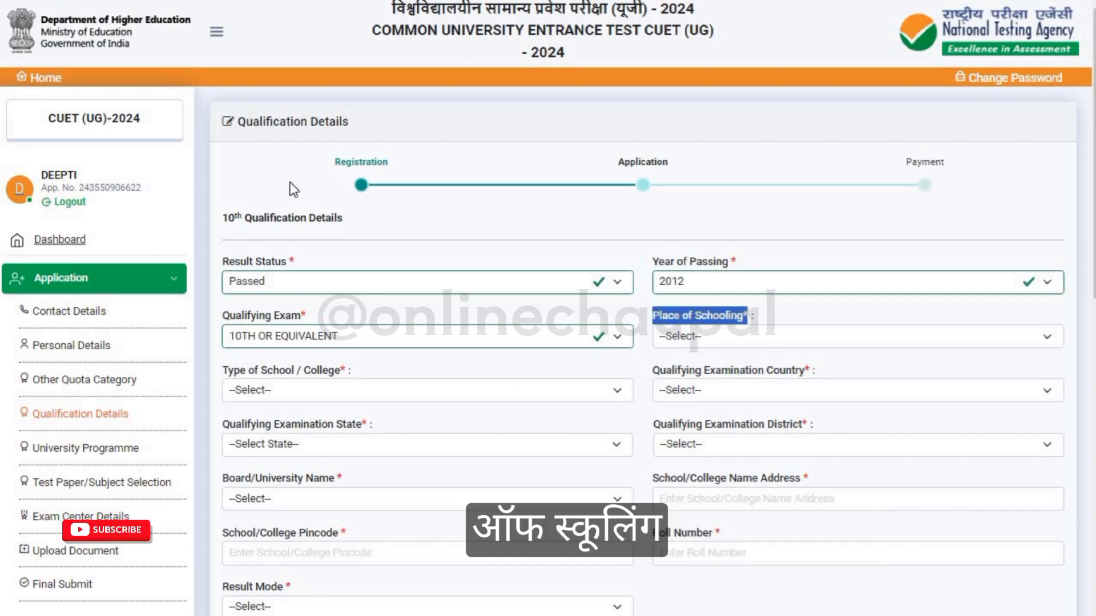
- Set Place of Schooling to Urban and Type of School/College to Government School
{"action": "left_click", "coordinate": [706, 337]}
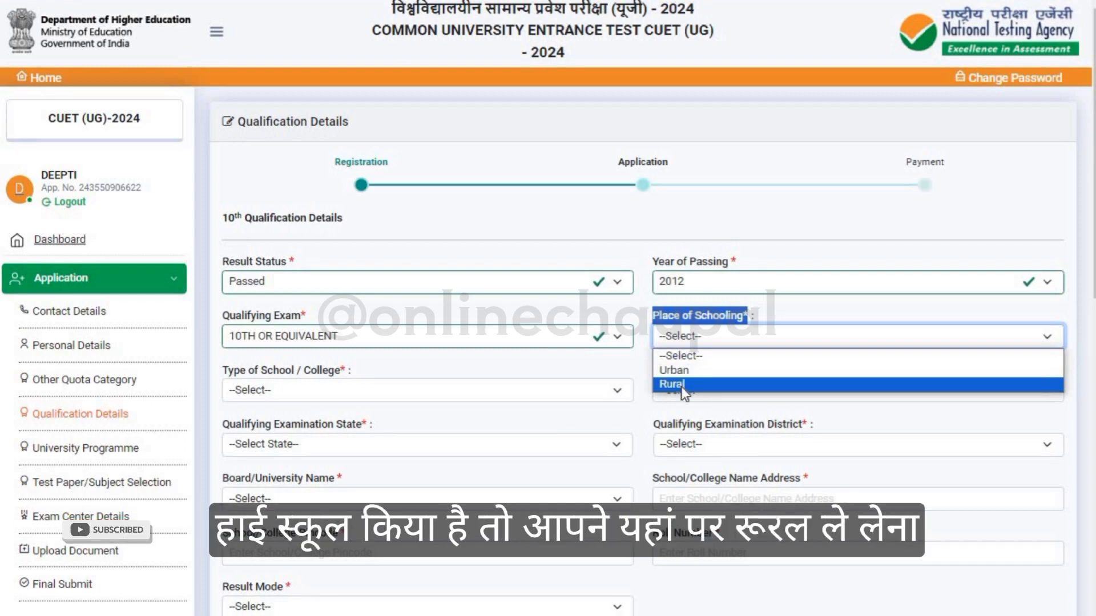
{"action": "left_click", "coordinate": [662, 370]}
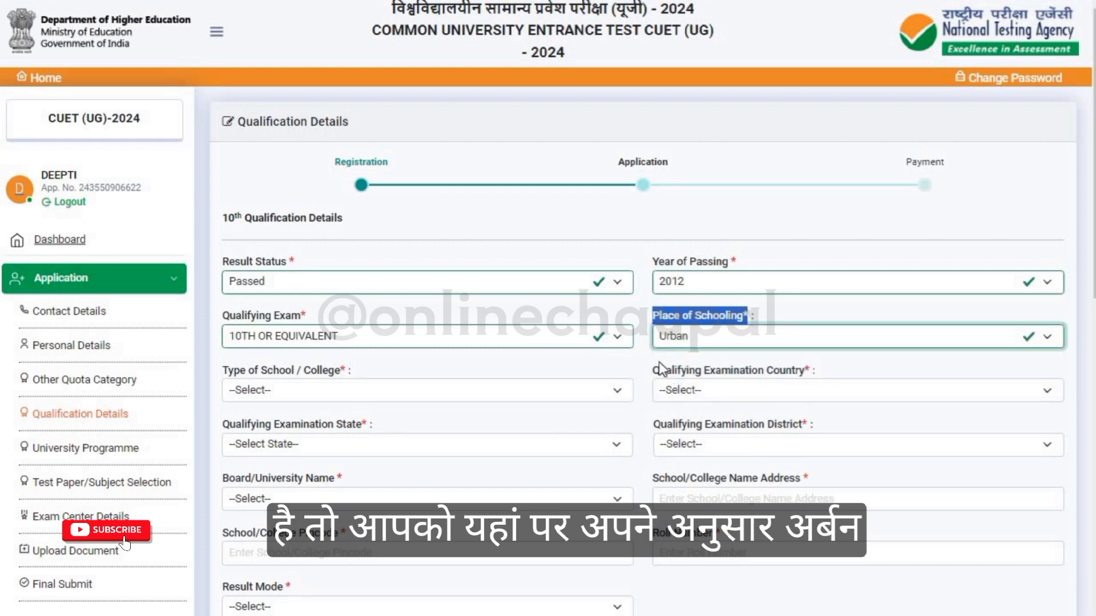
{"action": "left_click", "coordinate": [653, 371]}
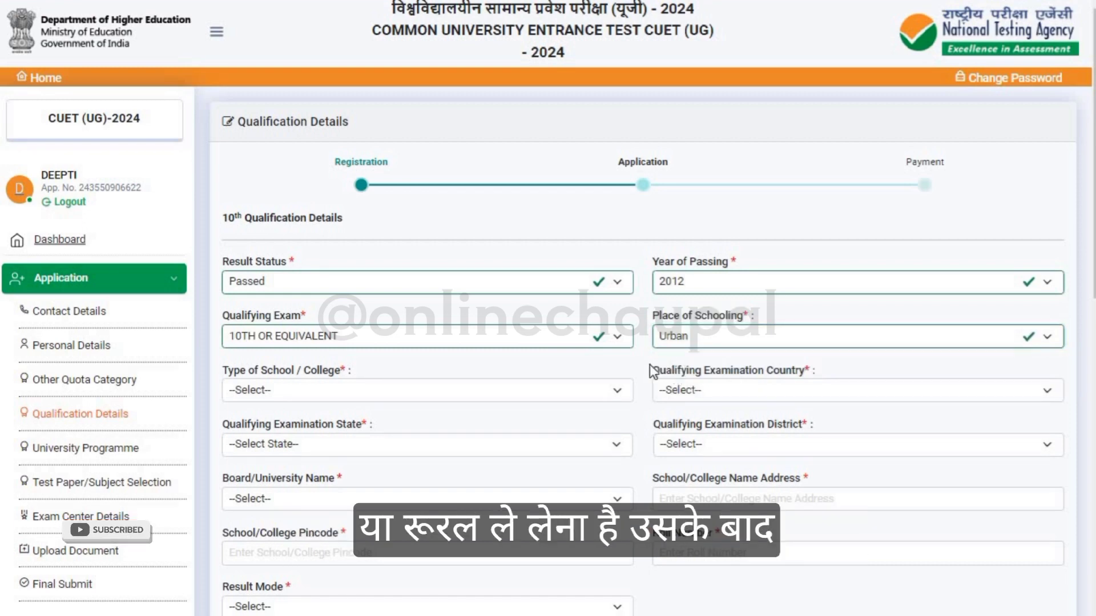
{"action": "left_click_drag", "start_coordinate": [227, 375], "coordinate": [351, 375]}
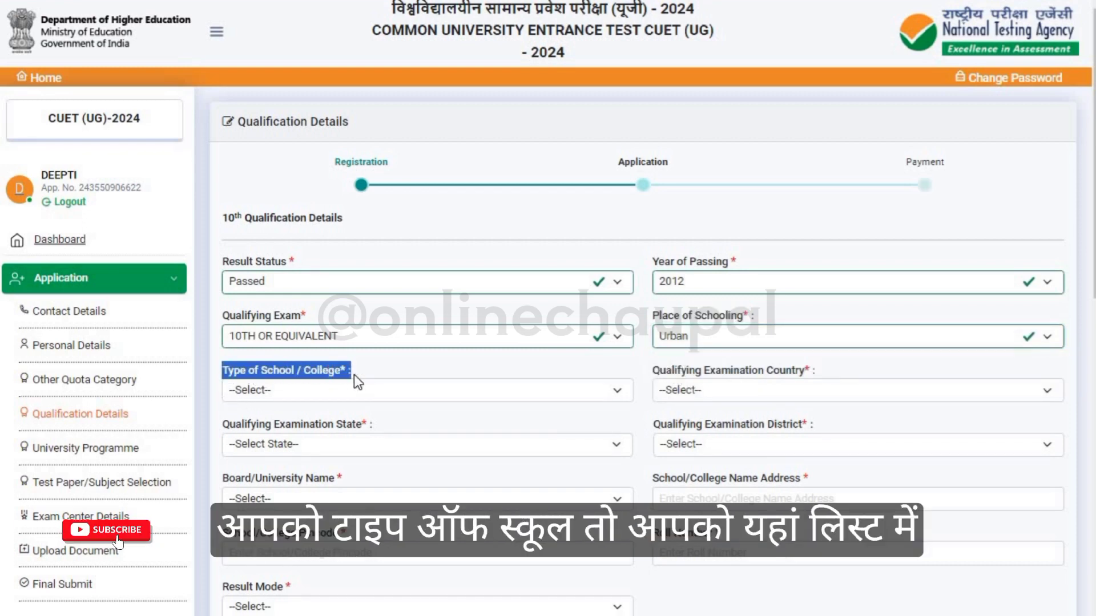
{"action": "left_click", "coordinate": [268, 392]}
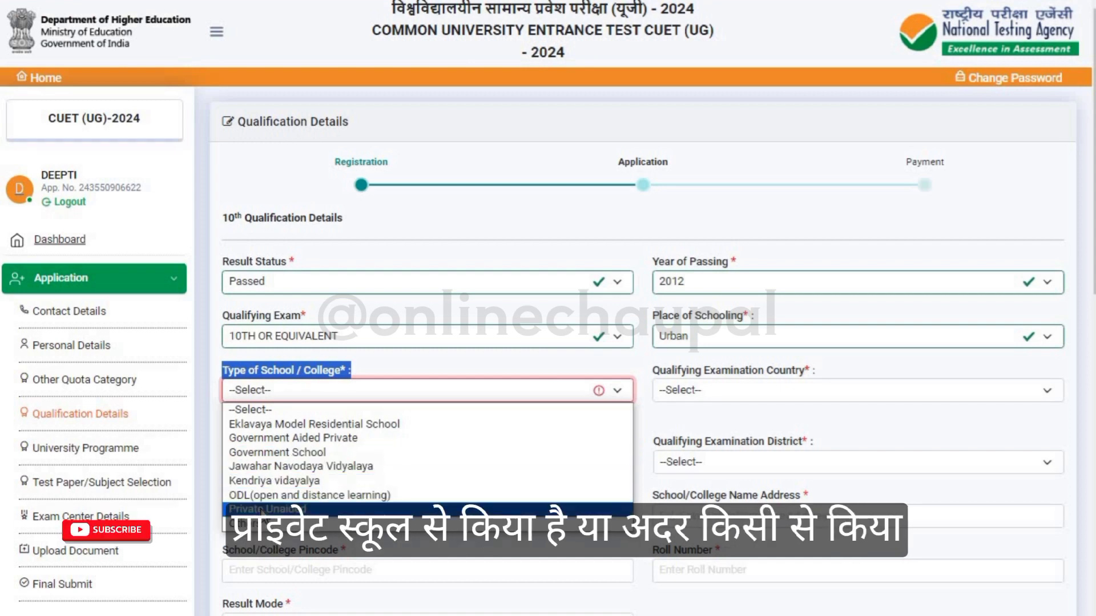
{"action": "left_click", "coordinate": [263, 454]}
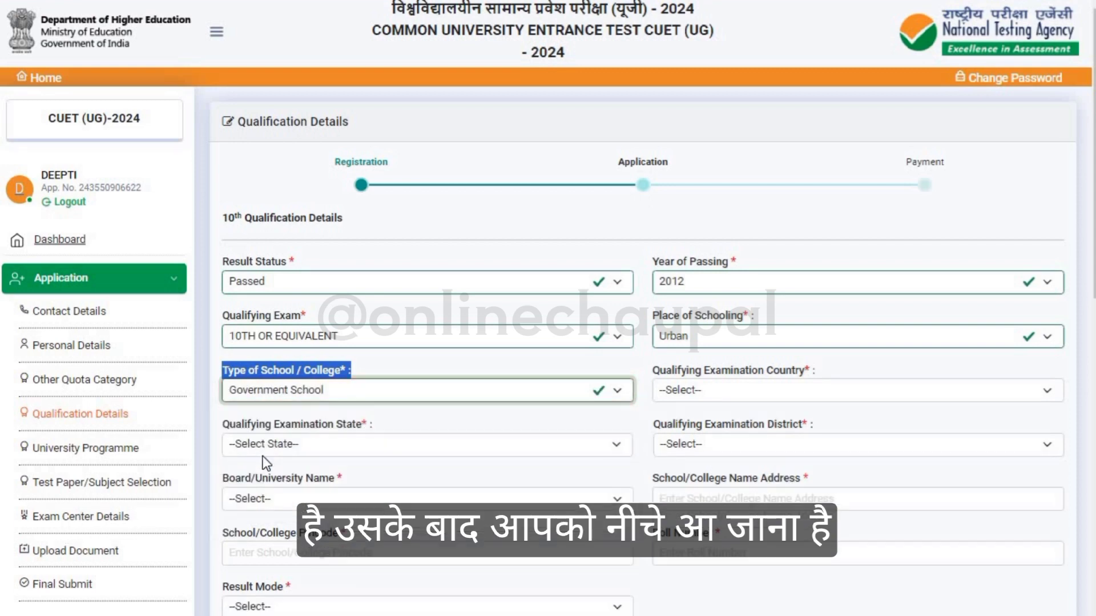
{"action": "left_click", "coordinate": [756, 355]}
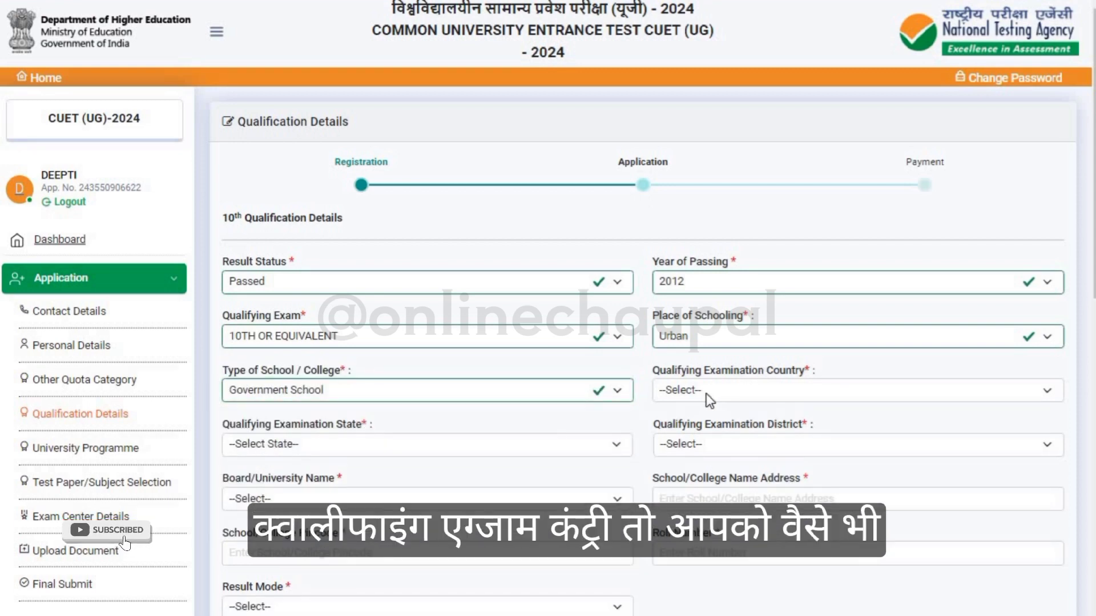
- Select INDIA as the Qualifying Examination Country
{"action": "left_click", "coordinate": [706, 392]}
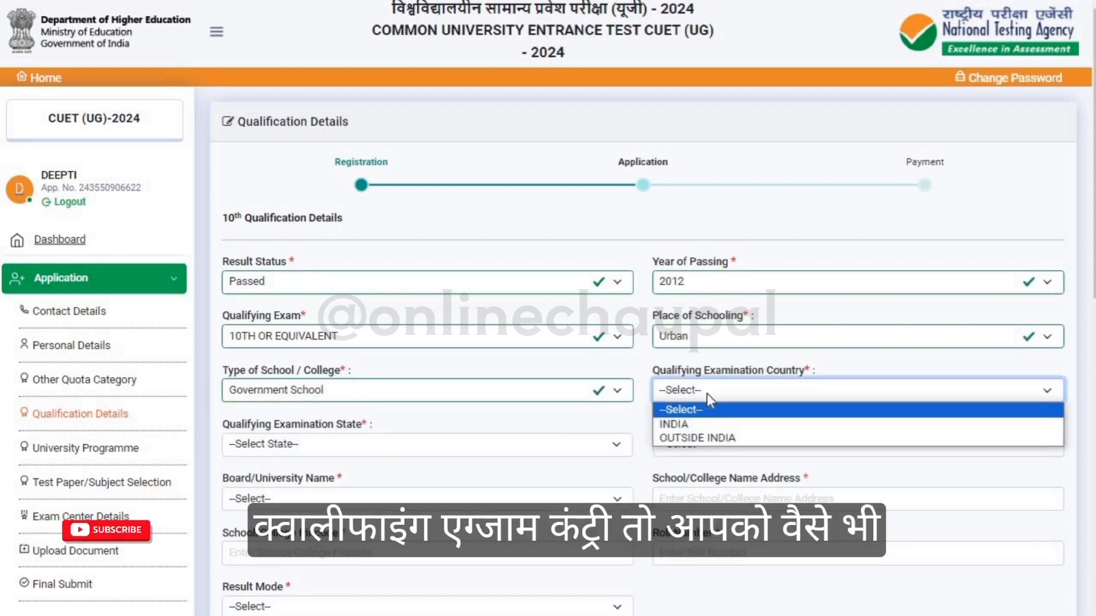
{"action": "left_click", "coordinate": [686, 422]}
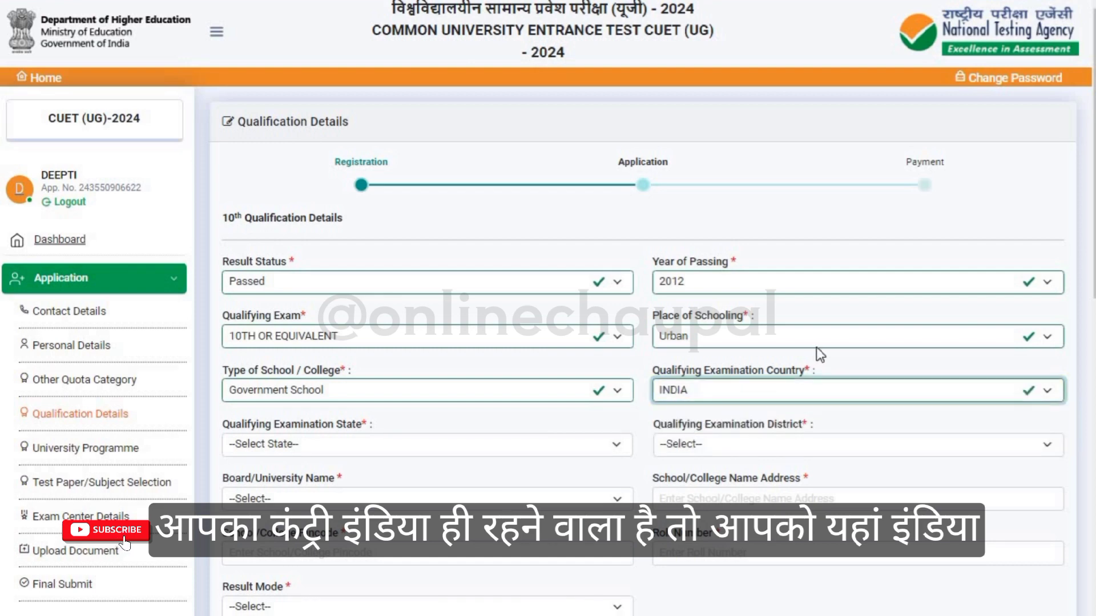
{"action": "left_click", "coordinate": [820, 364]}
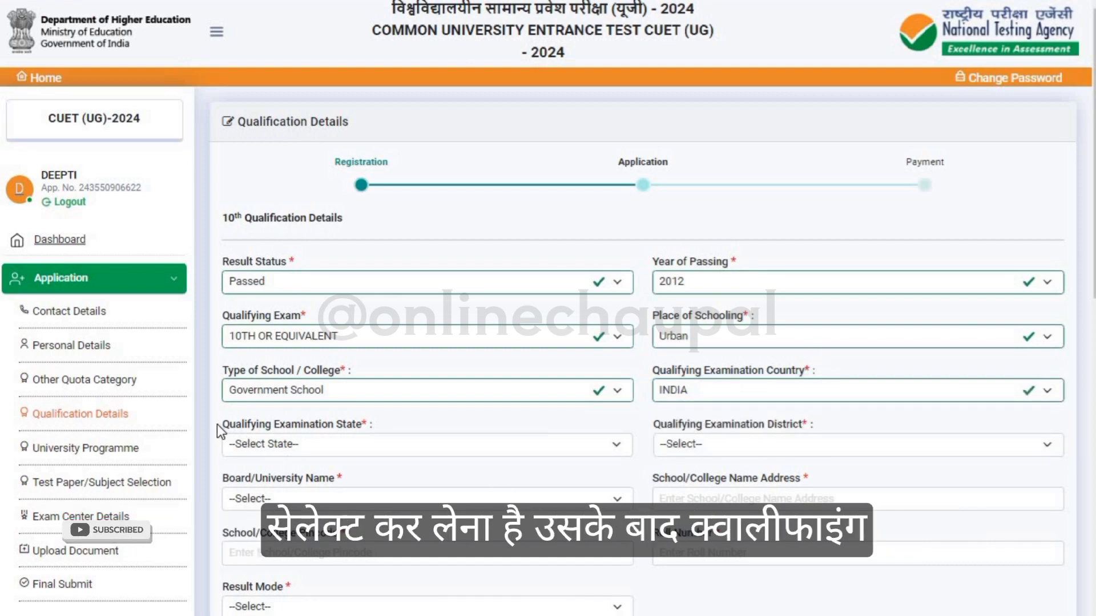
{"action": "left_click_drag", "start_coordinate": [219, 424], "coordinate": [372, 429]}
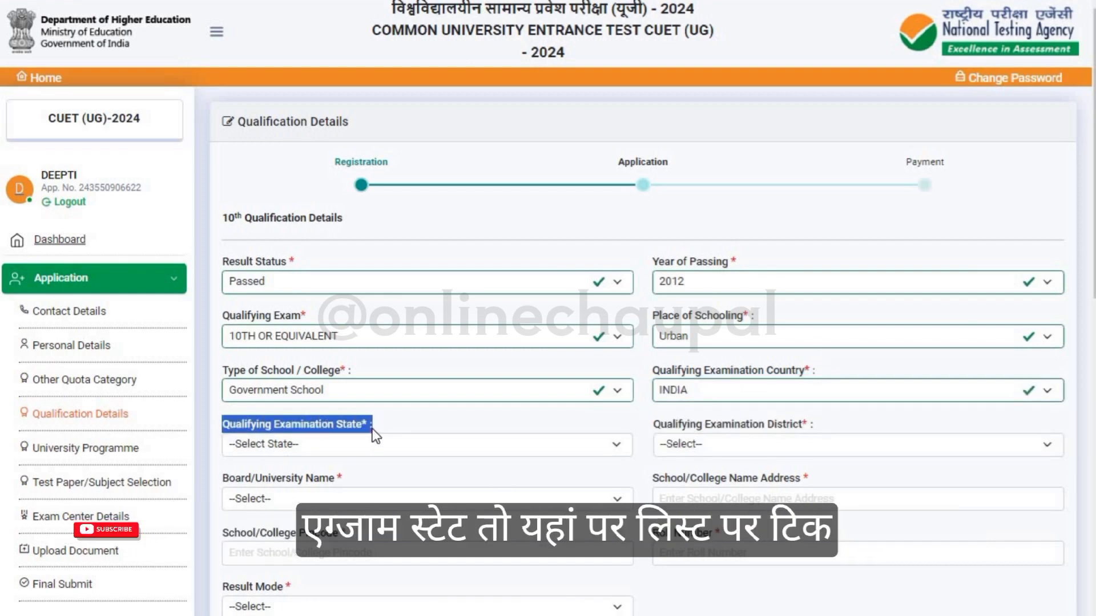
- Select UTTAR PRADESH as the 10th exam State
{"action": "left_click", "coordinate": [313, 447]}
{"action": "key", "text": "u"}
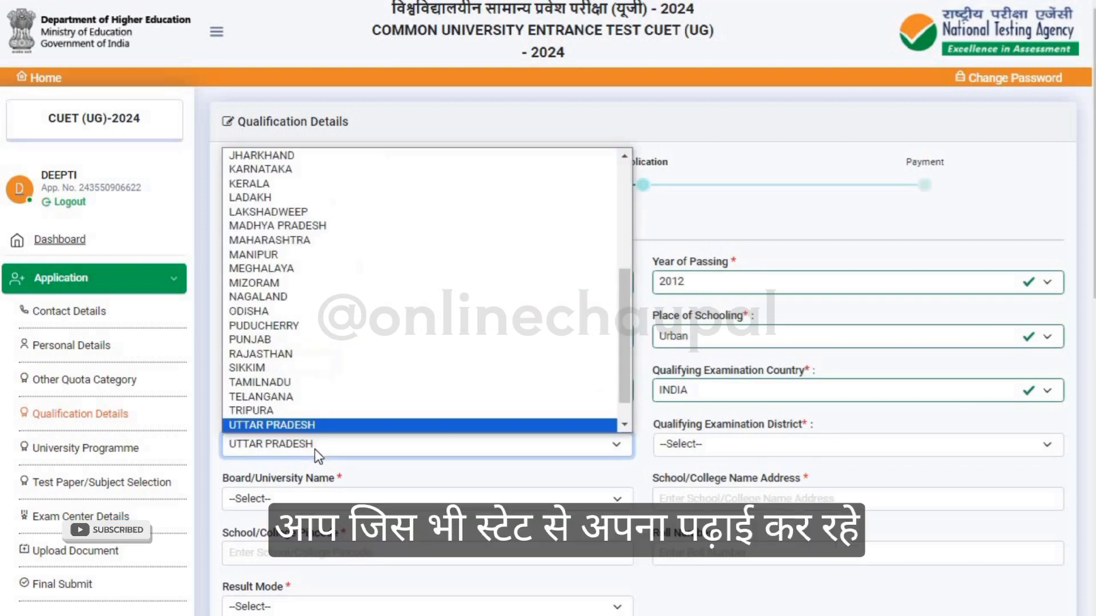
{"action": "key", "text": "u"}
{"action": "key", "text": "u"}
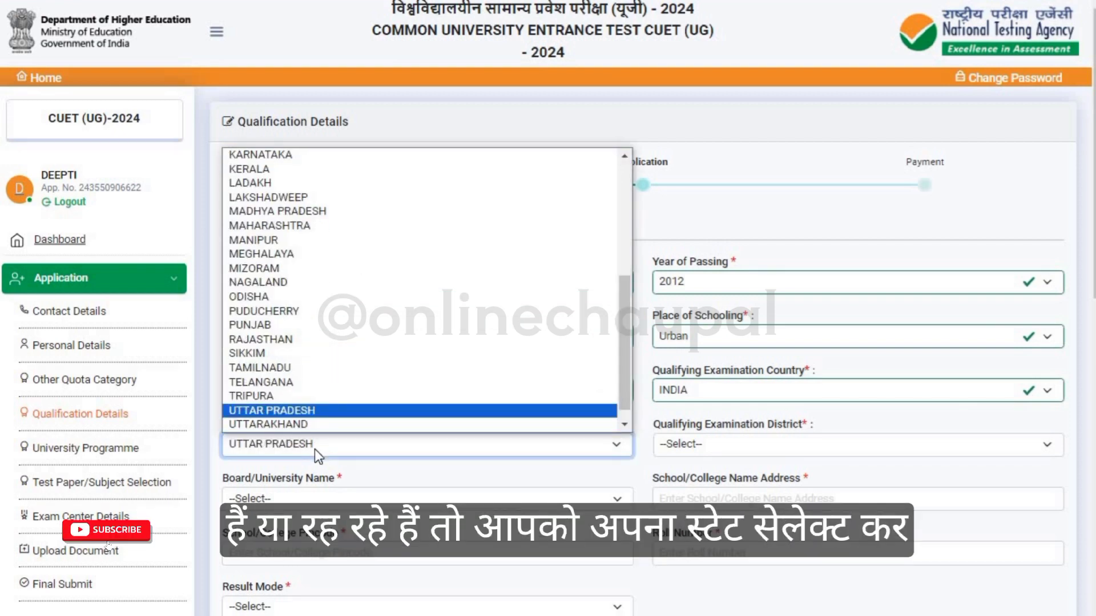
{"action": "left_click", "coordinate": [314, 450]}
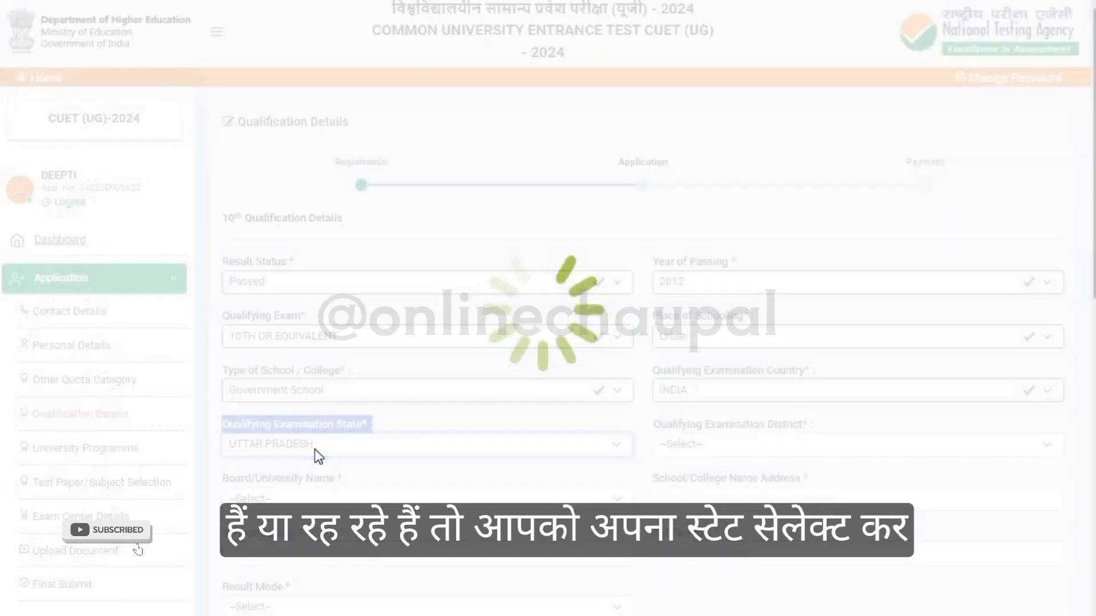
- Select Lucknow as the exam District
{"action": "left_click_drag", "start_coordinate": [813, 426], "coordinate": [752, 441]}
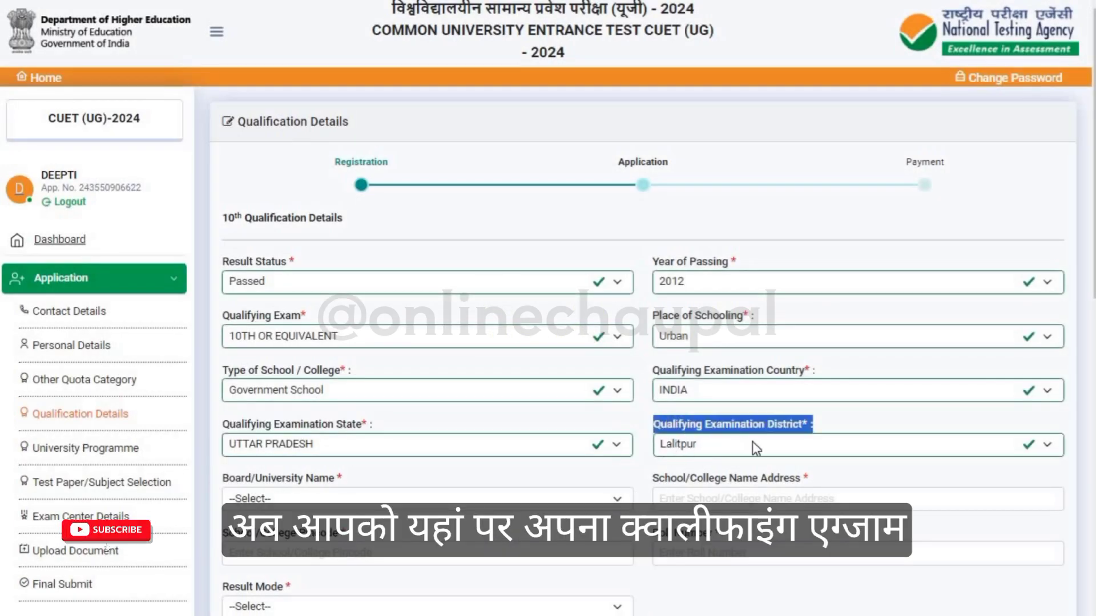
{"action": "left_click", "coordinate": [728, 451]}
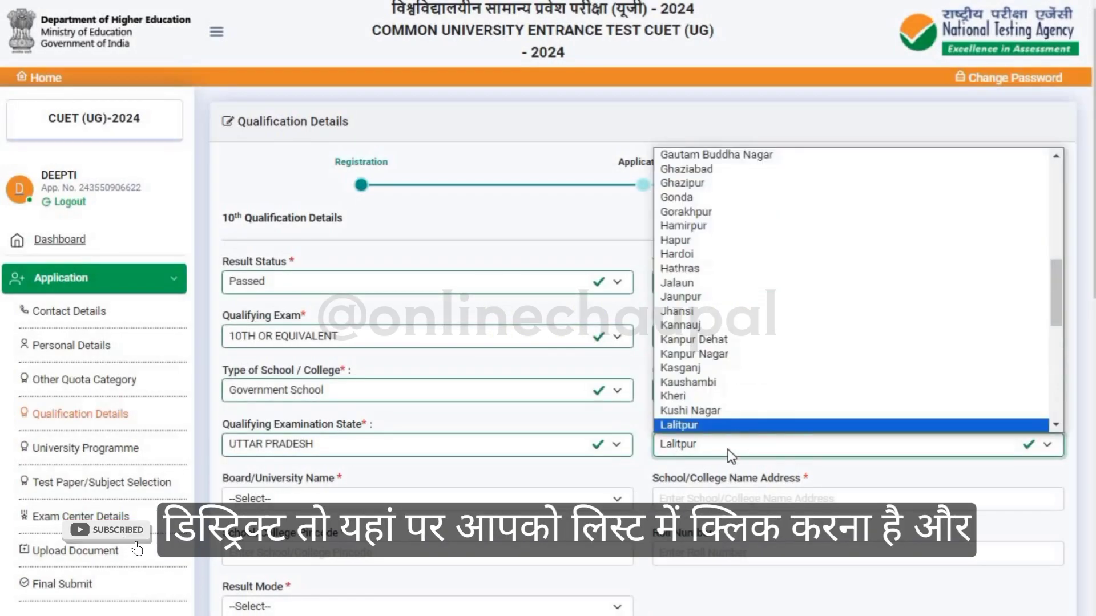
{"action": "key", "text": "Down"}
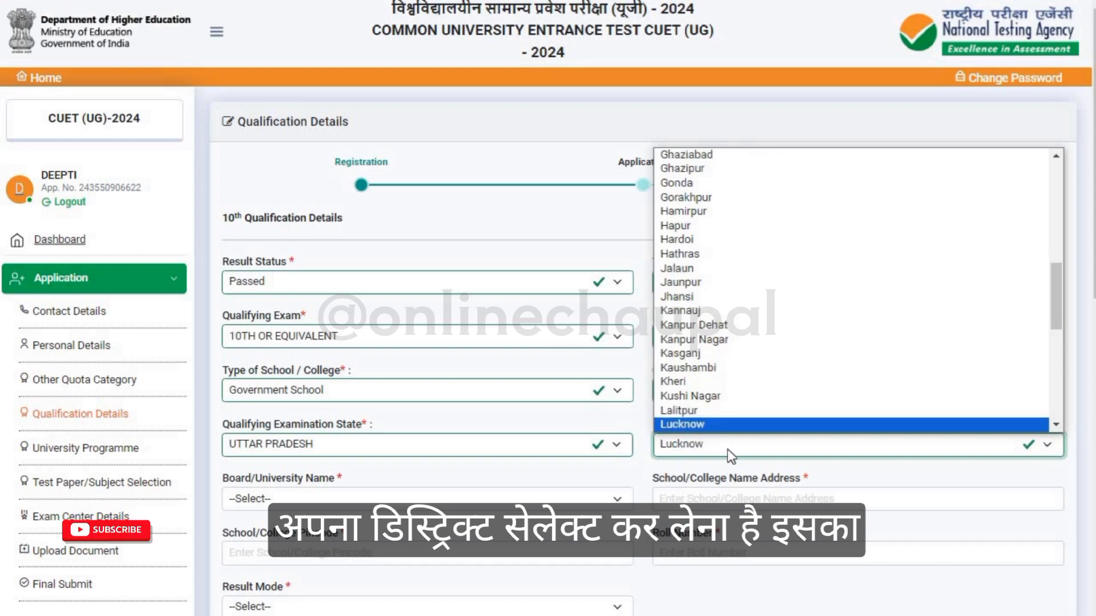
{"action": "key", "text": "Return"}
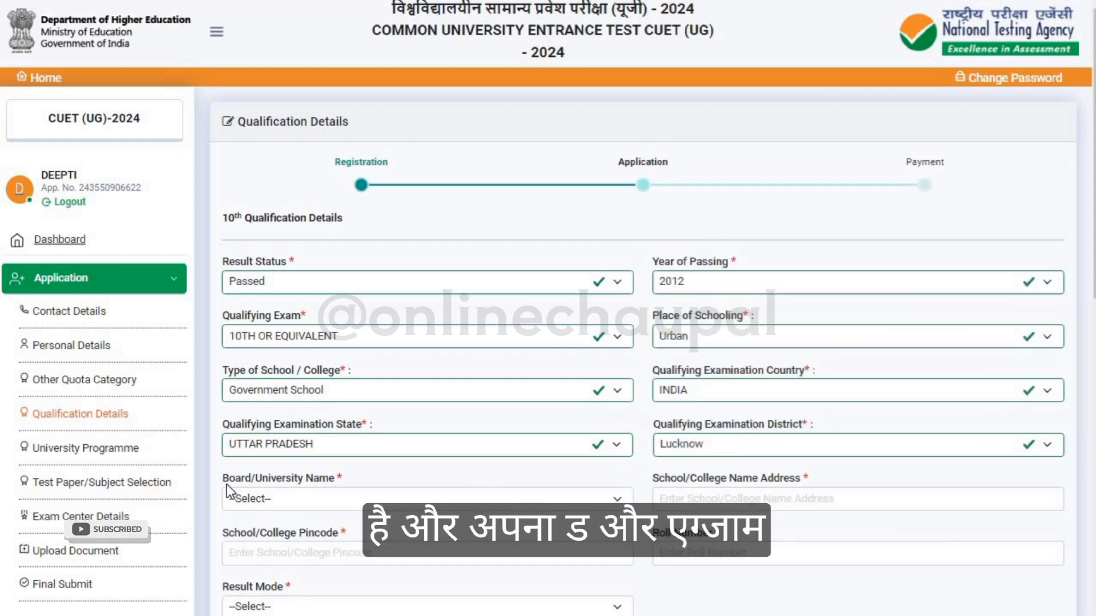
- Choose U P BOARD OF HIGH SCHOOL & INTERMEDIATE EDUCATION as the Board/University Name
{"action": "left_click_drag", "start_coordinate": [227, 484], "coordinate": [325, 482]}
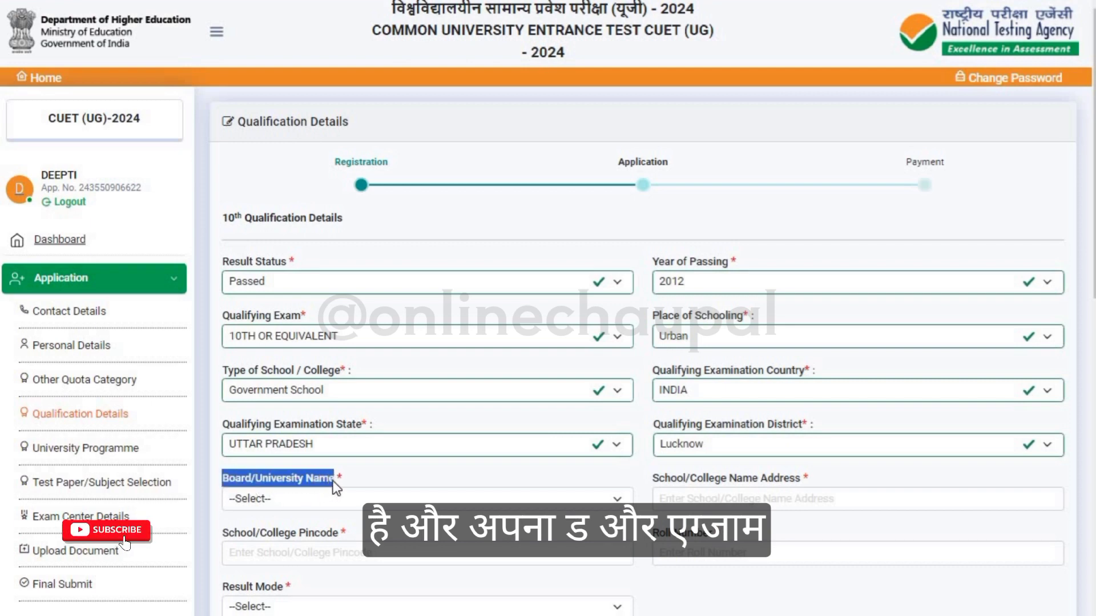
{"action": "left_click", "coordinate": [300, 501]}
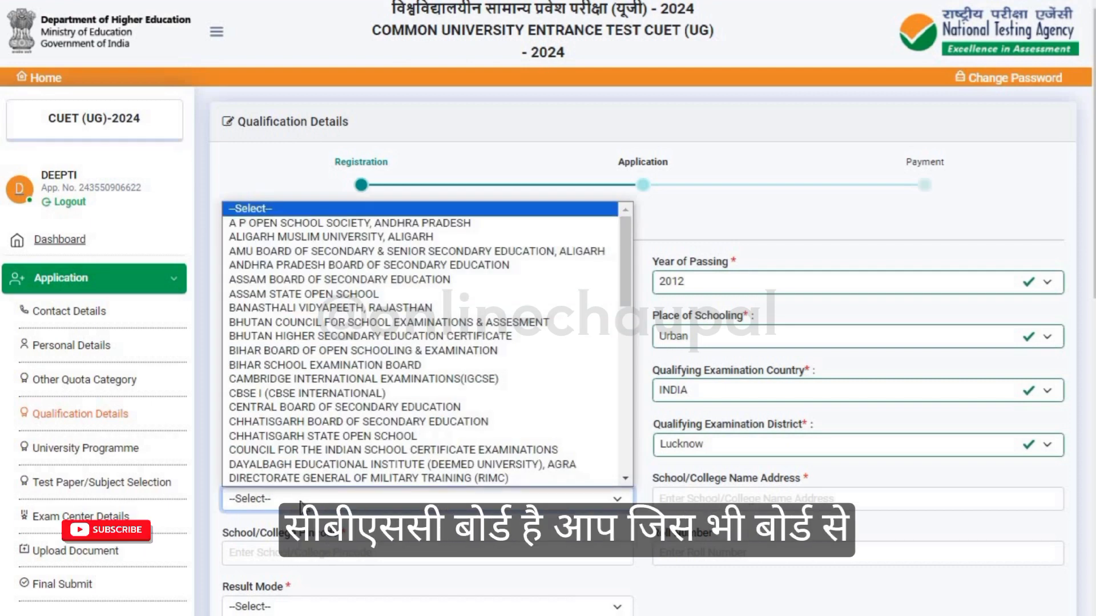
{"action": "key", "text": "u"}
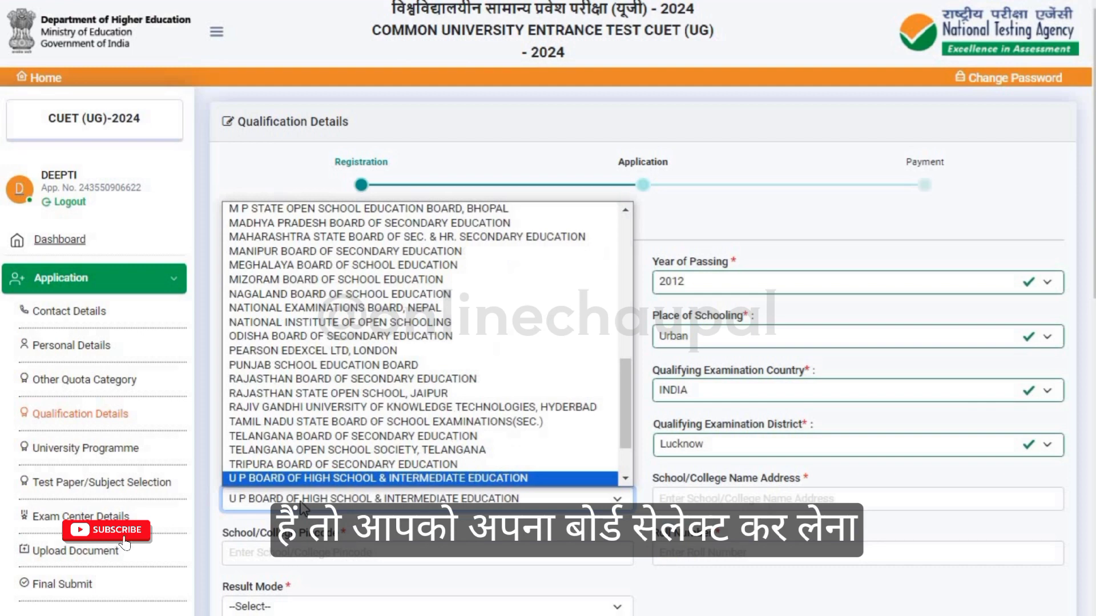
{"action": "left_click", "coordinate": [302, 506]}
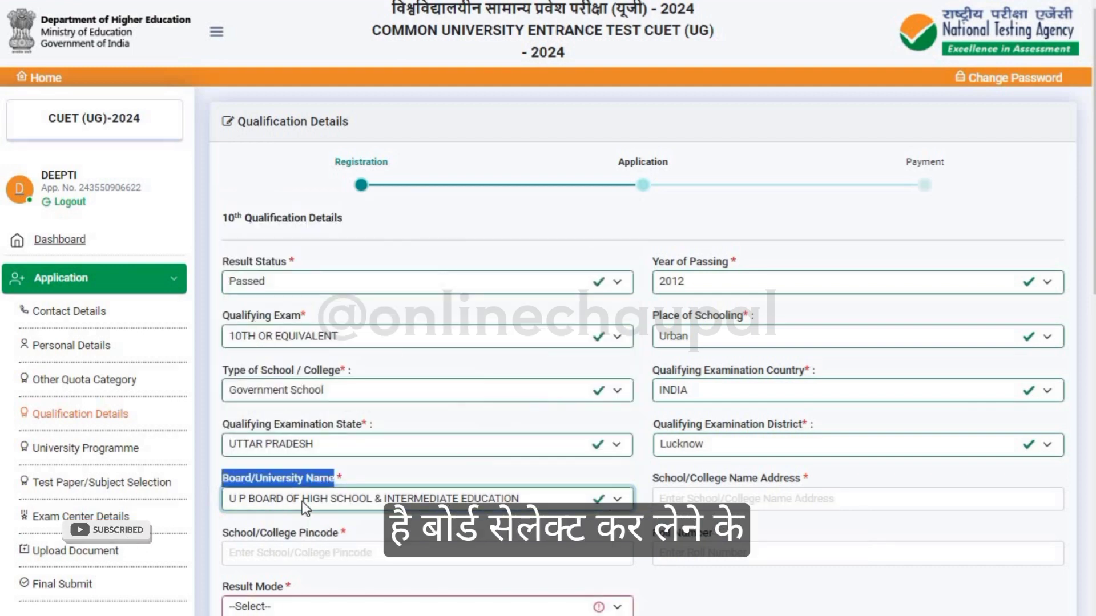
{"action": "left_click", "coordinate": [612, 471]}
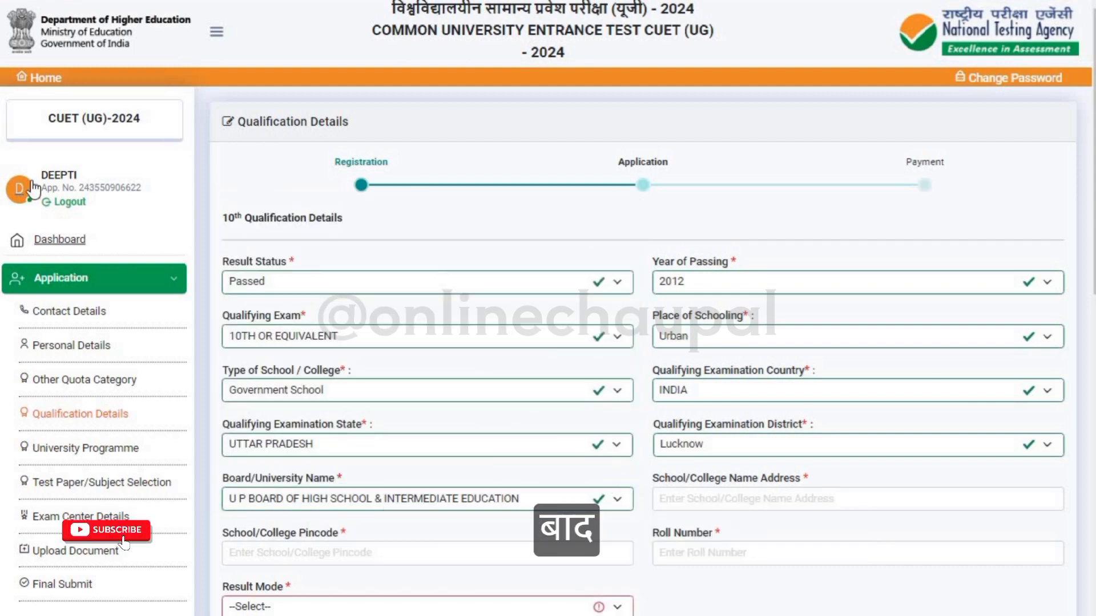
{"action": "left_click", "coordinate": [672, 490]}
- Enter 'arya lucknow' as the 10th School/College Name Address
{"action": "left_click_drag", "start_coordinate": [654, 482], "coordinate": [820, 488]}
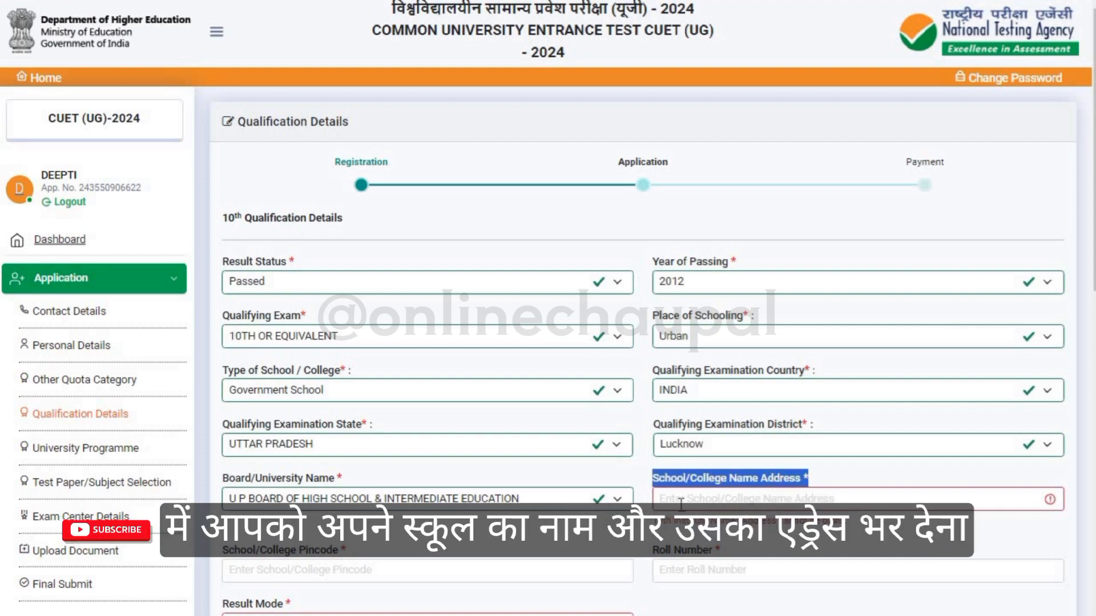
{"action": "type", "text": "arya lucknow"}
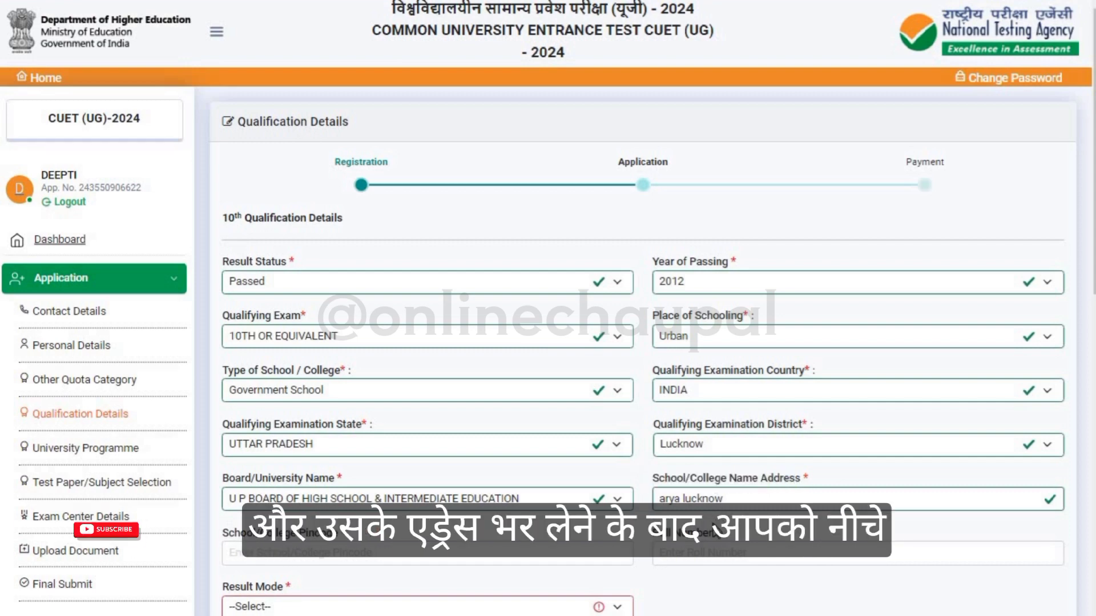
{"action": "left_click_drag", "start_coordinate": [221, 536], "coordinate": [340, 536]}
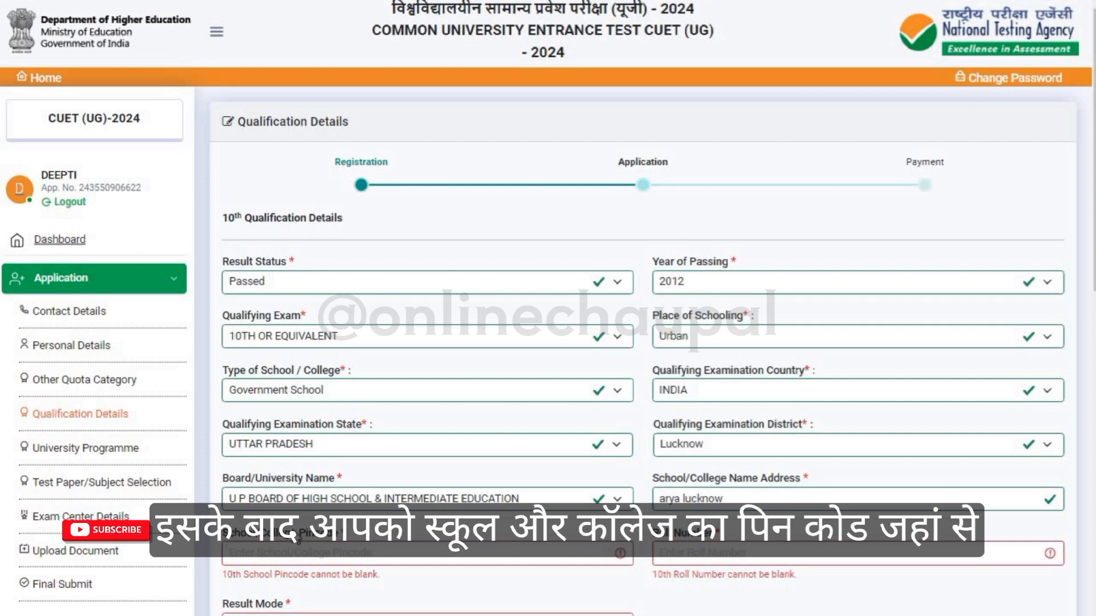
{"action": "left_click_drag", "start_coordinate": [221, 535], "coordinate": [355, 534]}
{"action": "left_click", "coordinate": [376, 533]}
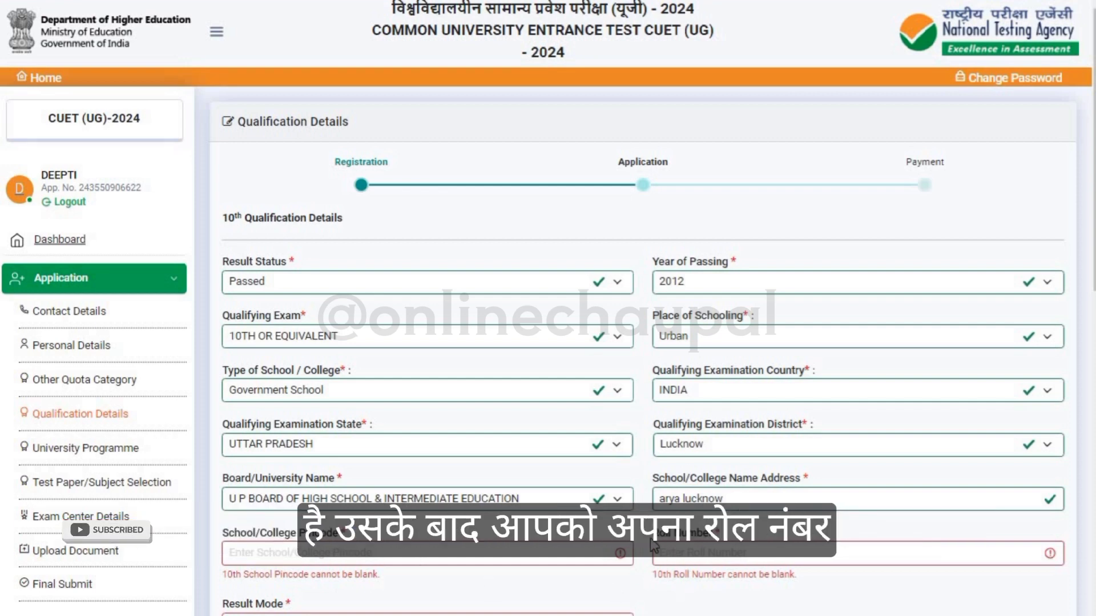
{"action": "left_click", "coordinate": [707, 552]}
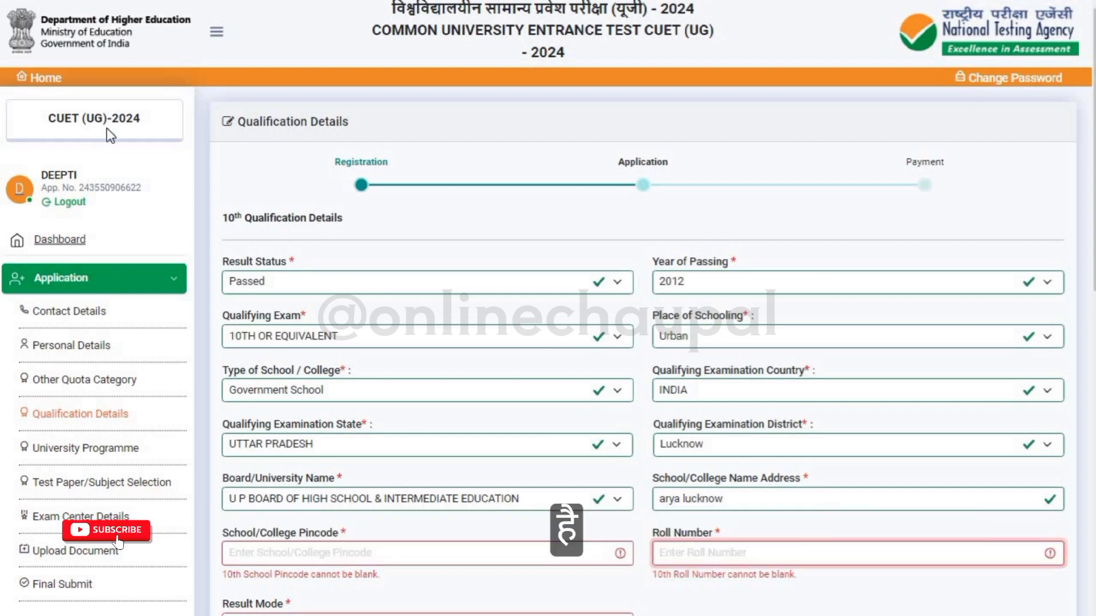
- Bring up the Result Mode choices further down the form
{"action": "scroll", "coordinate": [221, 156], "scroll_direction": "down", "scroll_amount": 8}
{"action": "left_click_drag", "start_coordinate": [228, 155], "coordinate": [274, 160]}
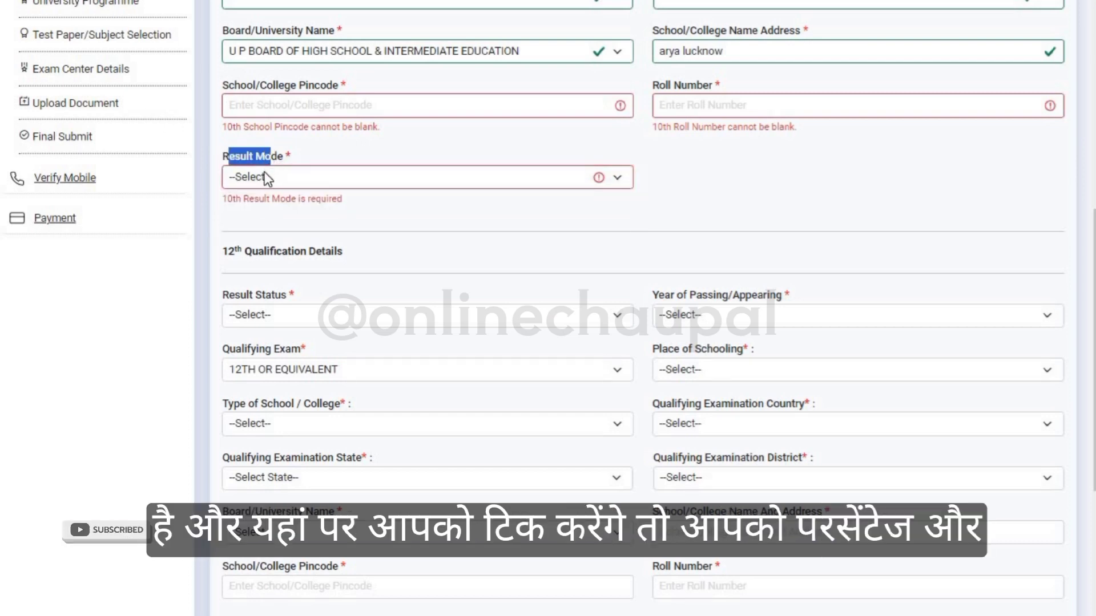
{"action": "left_click", "coordinate": [264, 176]}
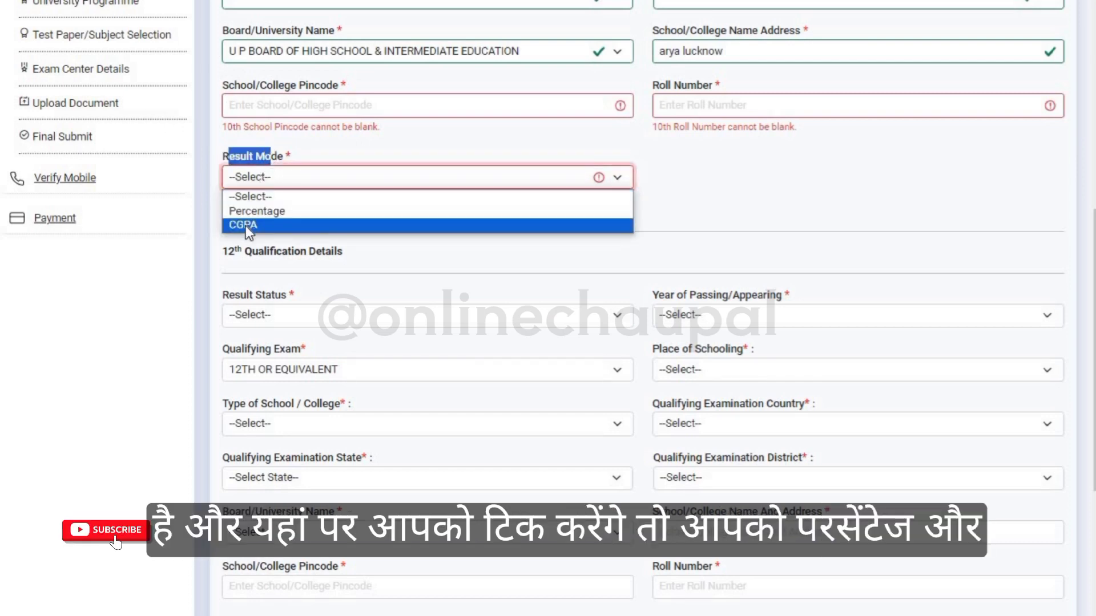
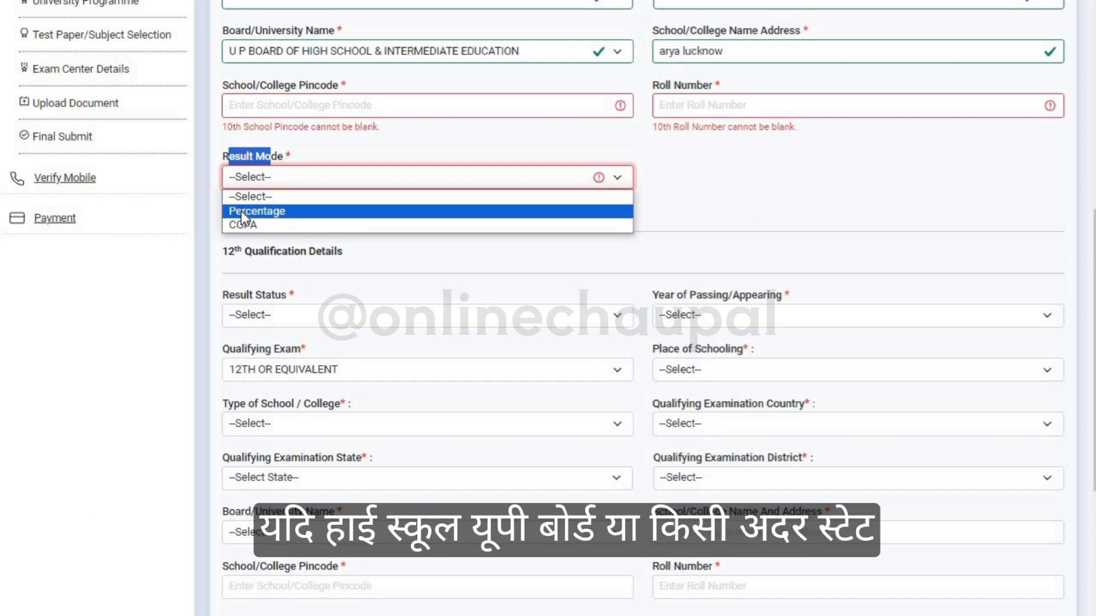
- Set the 10th Result Mode to Percentage and check the Total Marks box
{"action": "left_click", "coordinate": [241, 212]}
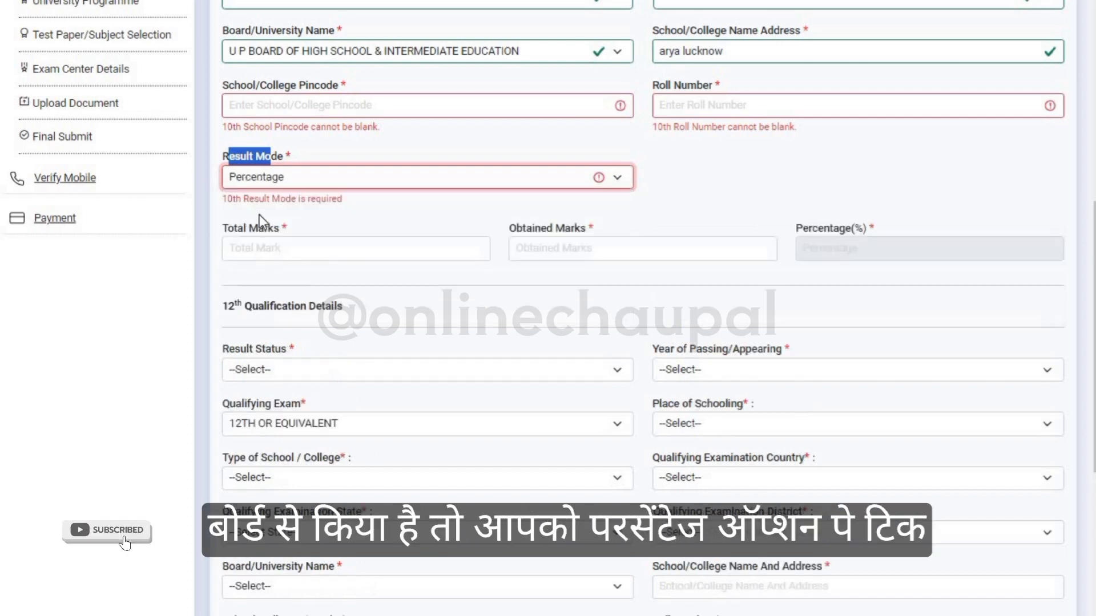
{"action": "left_click", "coordinate": [690, 189]}
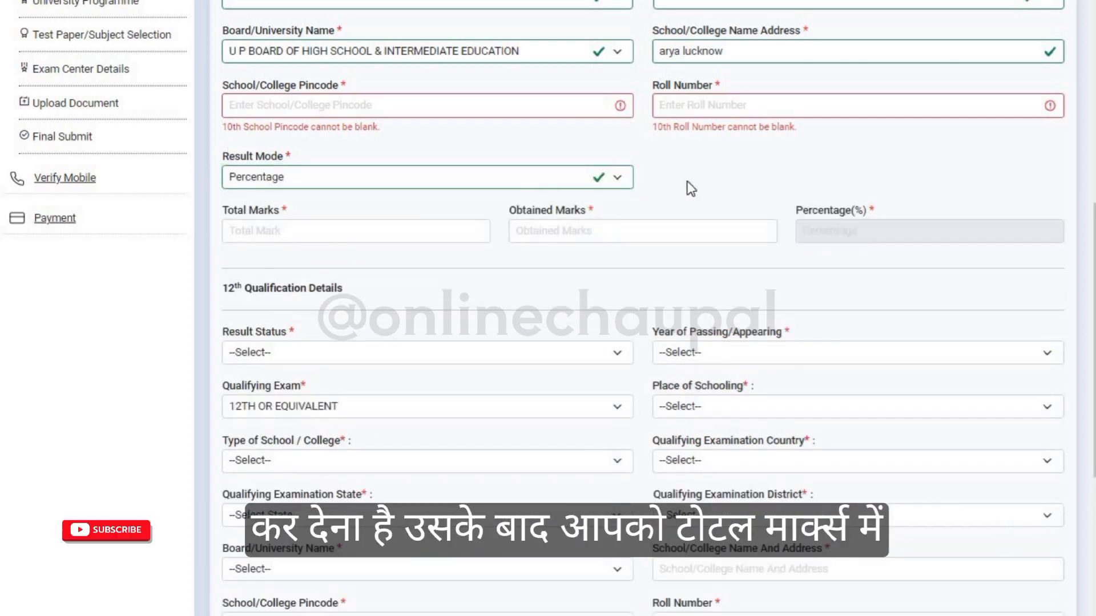
{"action": "left_click_drag", "start_coordinate": [224, 213], "coordinate": [275, 217]}
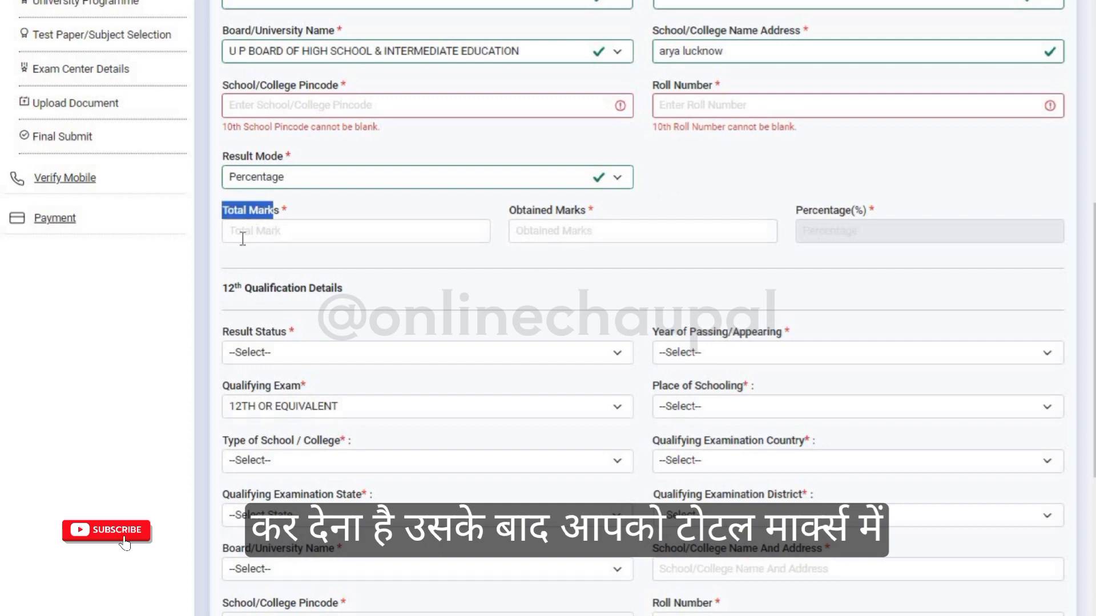
{"action": "left_click", "coordinate": [299, 211]}
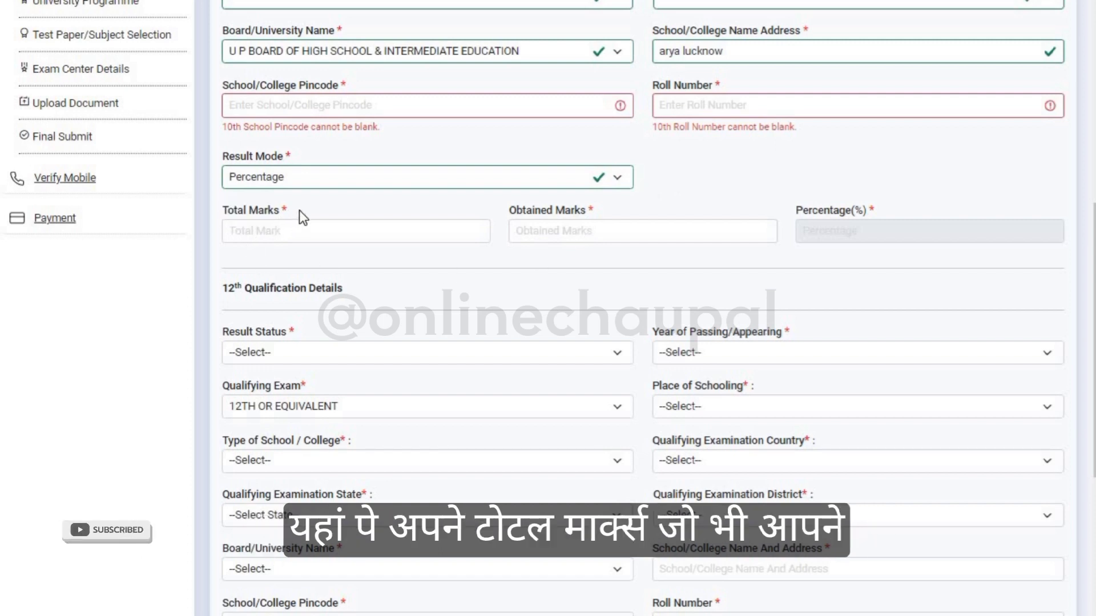
{"action": "left_click", "coordinate": [274, 240]}
{"action": "left_click", "coordinate": [269, 259]}
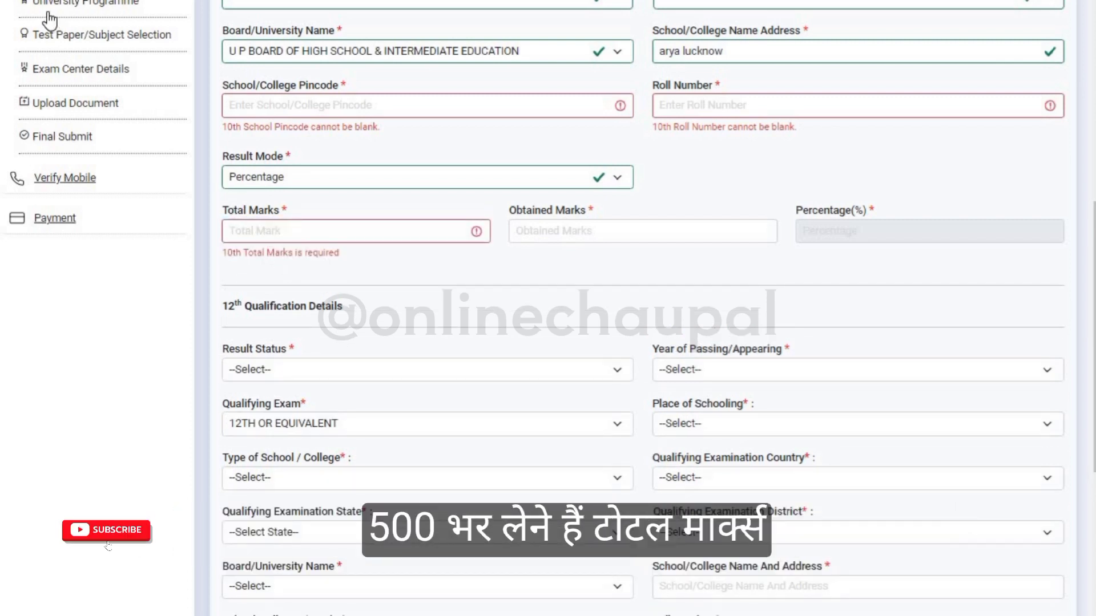
- Check the 10th Obtained Marks and Percentage fields, then move to the 12th Qualification Details
{"action": "left_click_drag", "start_coordinate": [228, 211], "coordinate": [340, 209]}
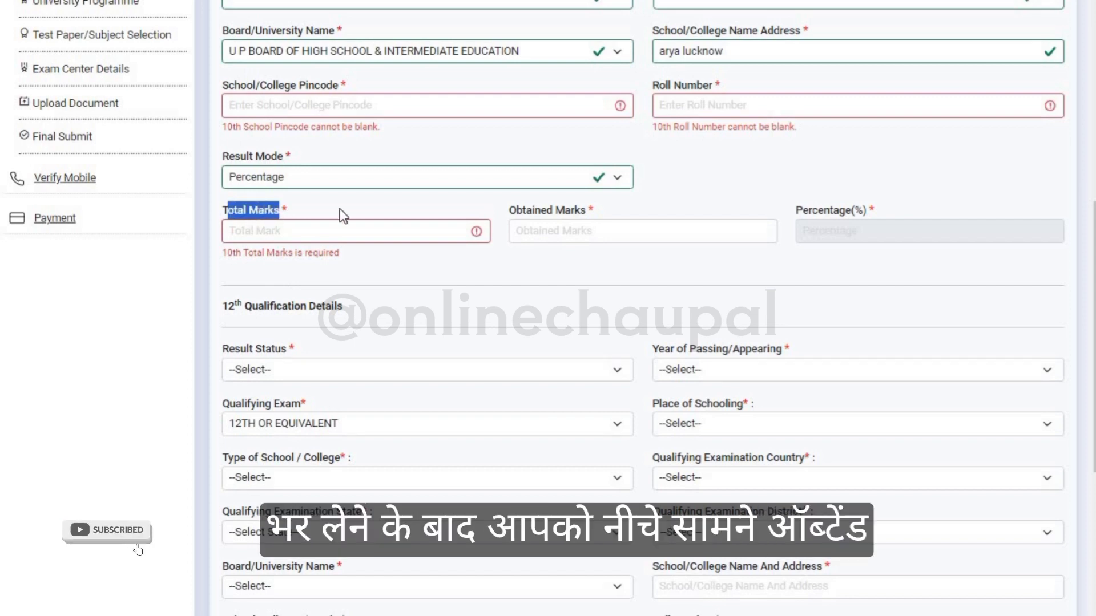
{"action": "left_click_drag", "start_coordinate": [507, 212], "coordinate": [635, 216]}
{"action": "left_click", "coordinate": [636, 216]}
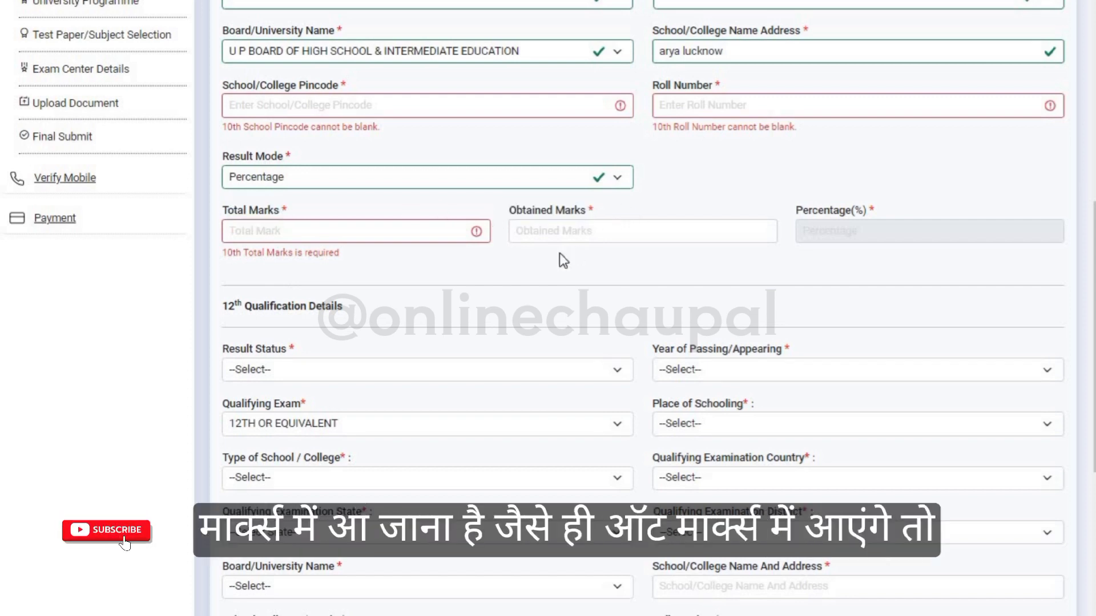
{"action": "left_click", "coordinate": [538, 231]}
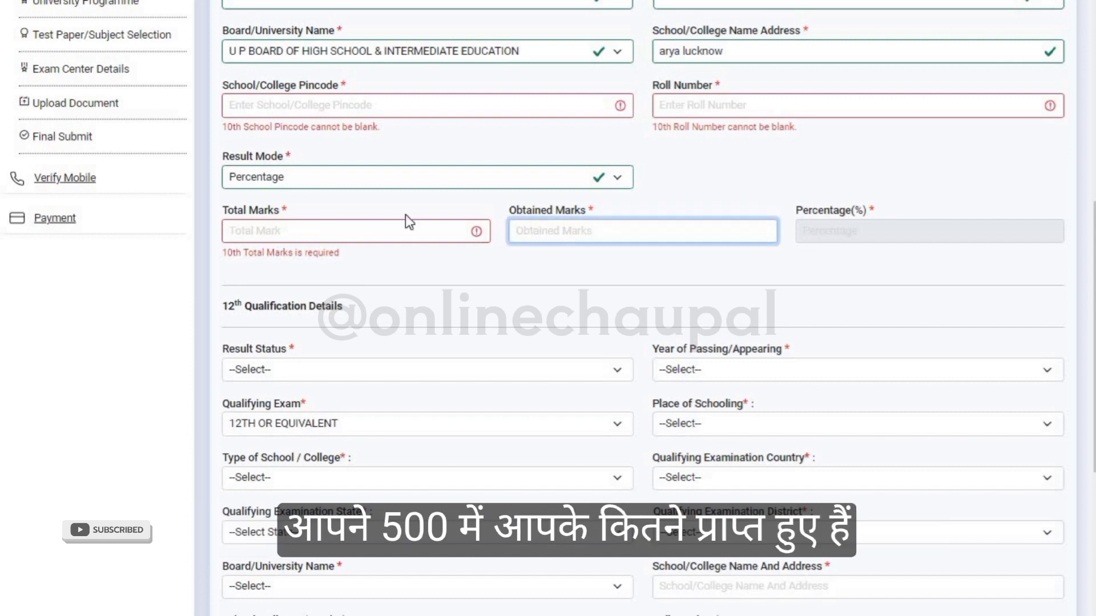
{"action": "left_click", "coordinate": [540, 258]}
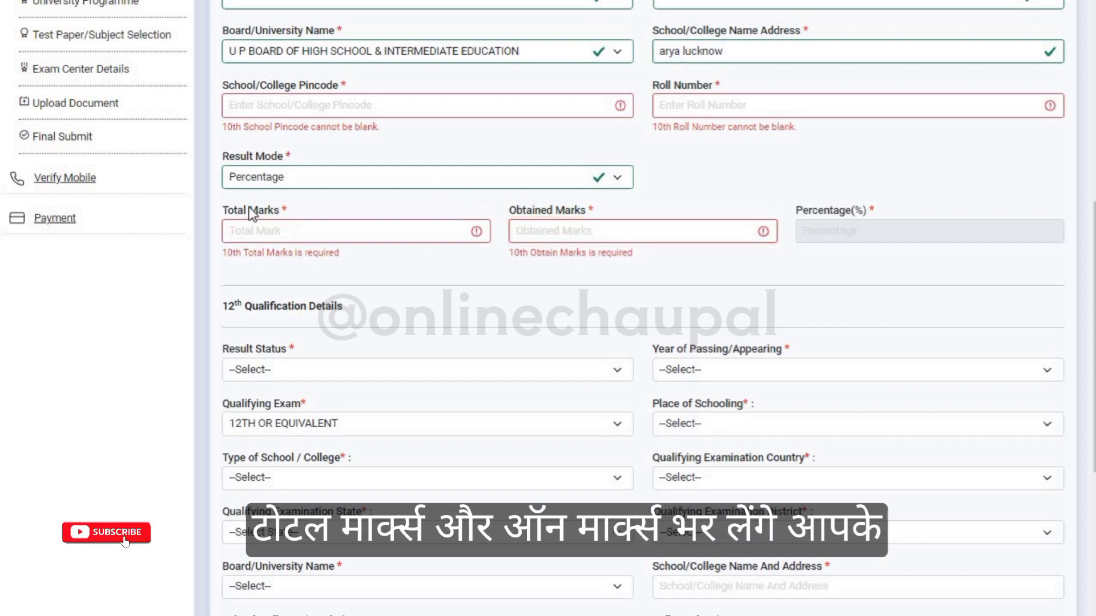
{"action": "left_click_drag", "start_coordinate": [507, 211], "coordinate": [575, 212]}
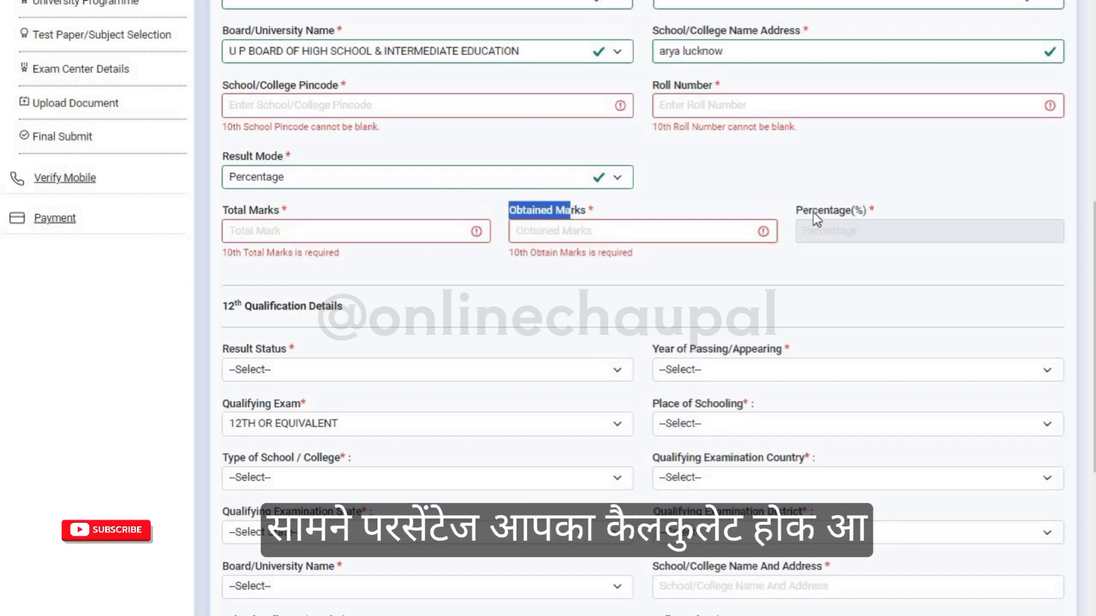
{"action": "left_click_drag", "start_coordinate": [798, 211], "coordinate": [862, 212]}
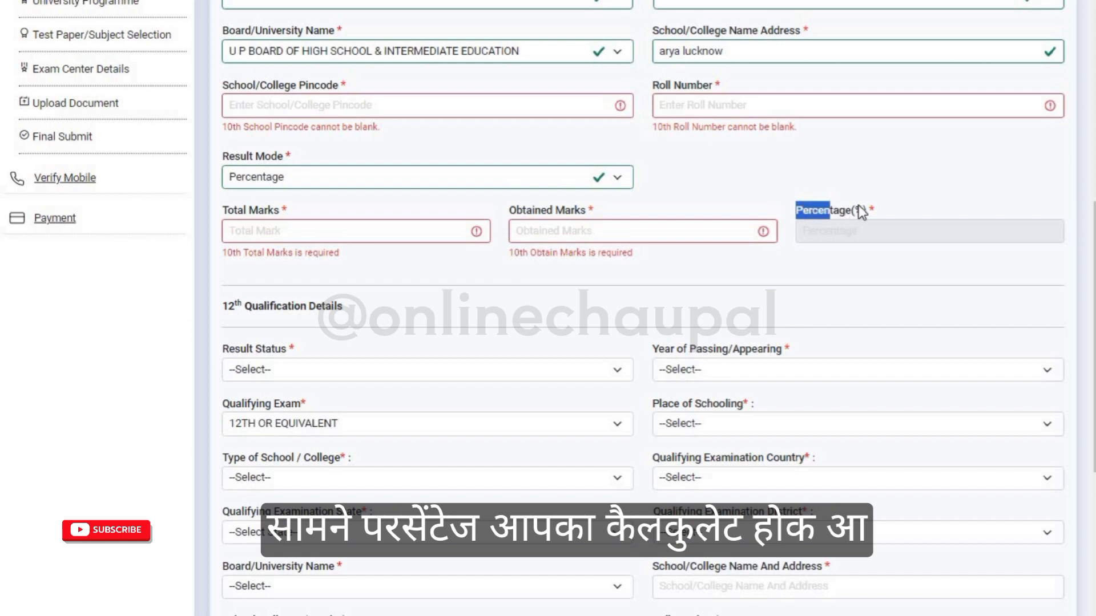
{"action": "left_click", "coordinate": [985, 206]}
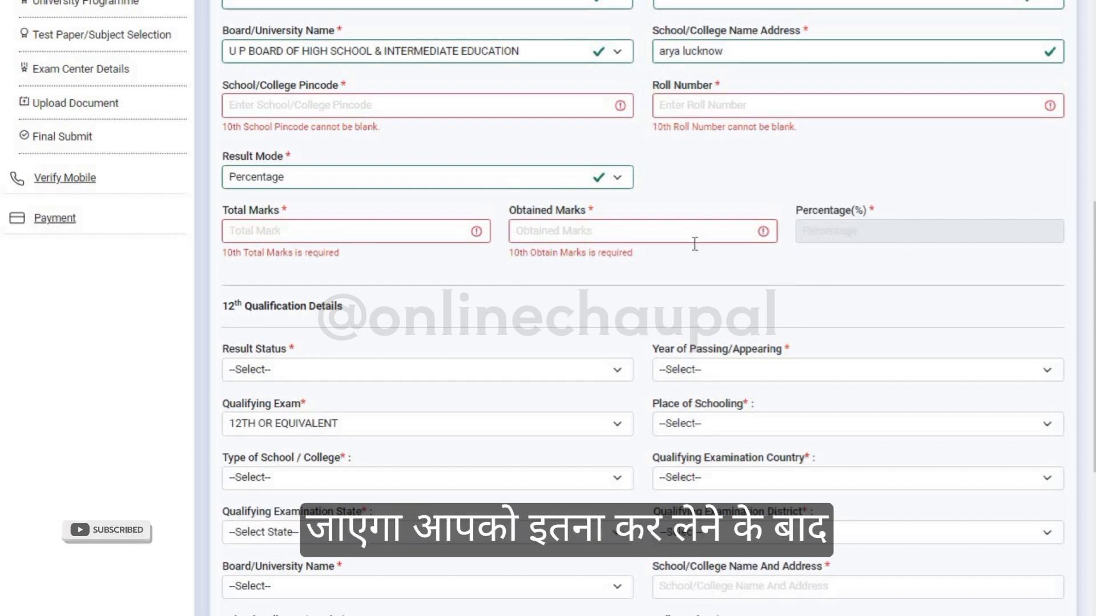
{"action": "left_click_drag", "start_coordinate": [218, 306], "coordinate": [349, 312]}
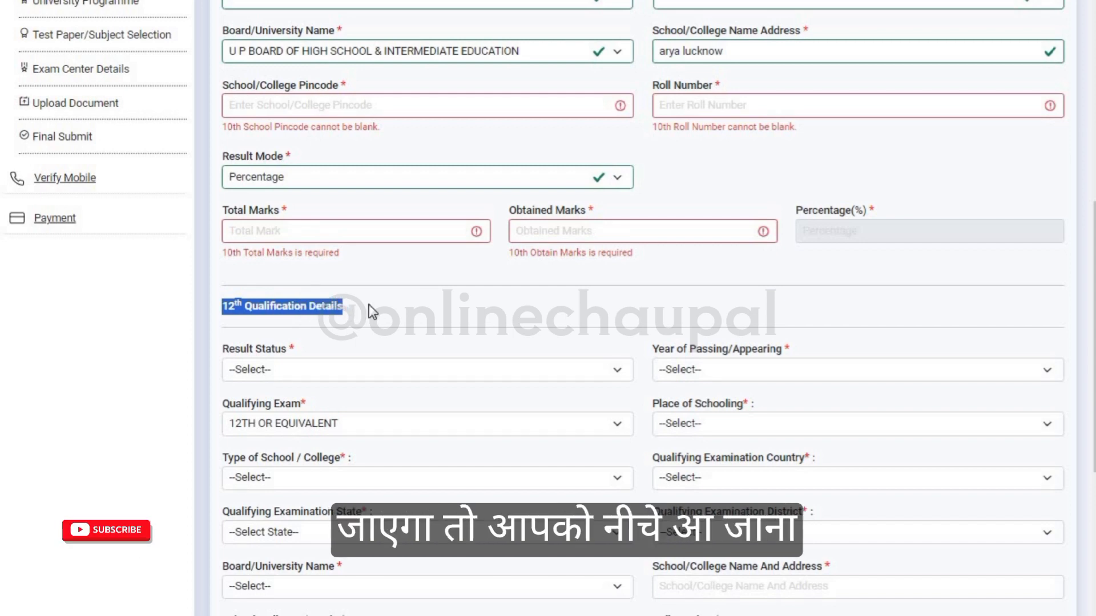
{"action": "left_click", "coordinate": [372, 313]}
- Set the 12th Result Status to Passed
{"action": "scroll", "coordinate": [239, 16], "scroll_direction": "down", "scroll_amount": 5}
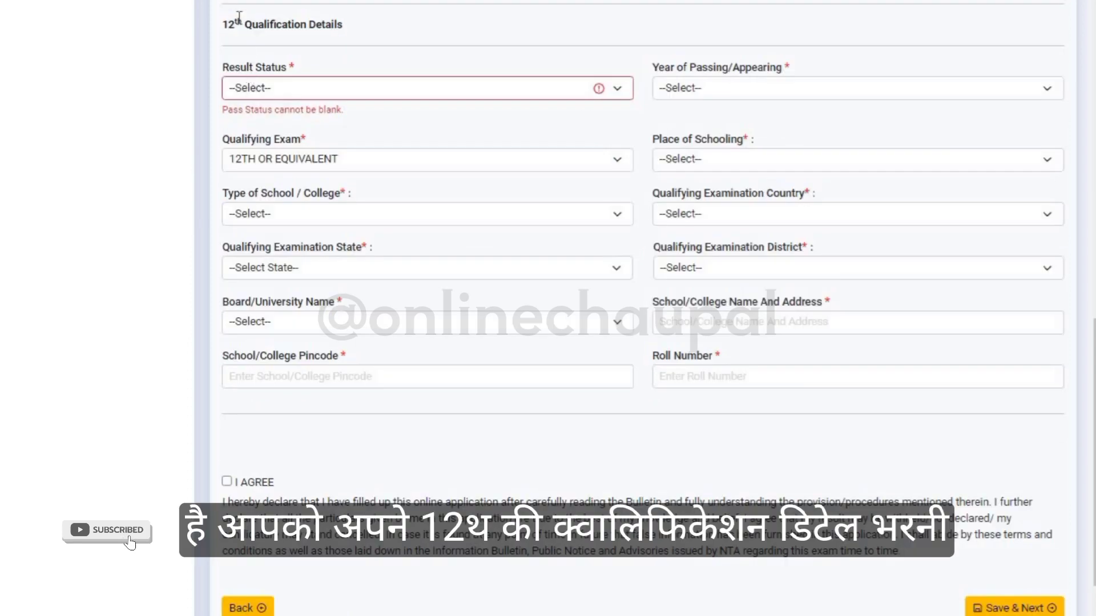
{"action": "left_click_drag", "start_coordinate": [224, 24], "coordinate": [351, 32]}
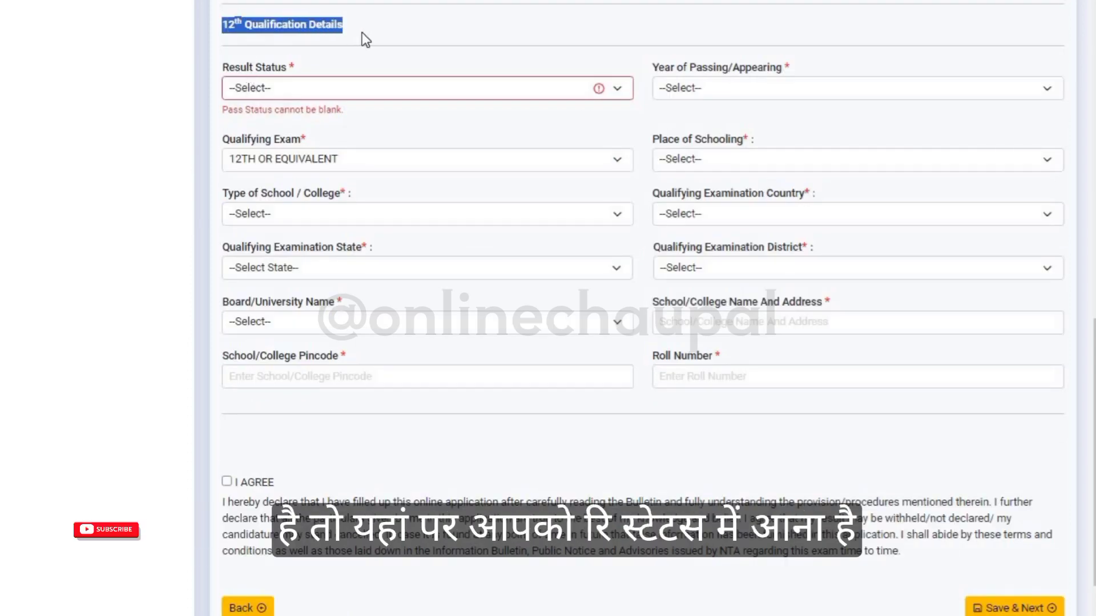
{"action": "left_click", "coordinate": [362, 32]}
{"action": "left_click_drag", "start_coordinate": [222, 67], "coordinate": [288, 67]}
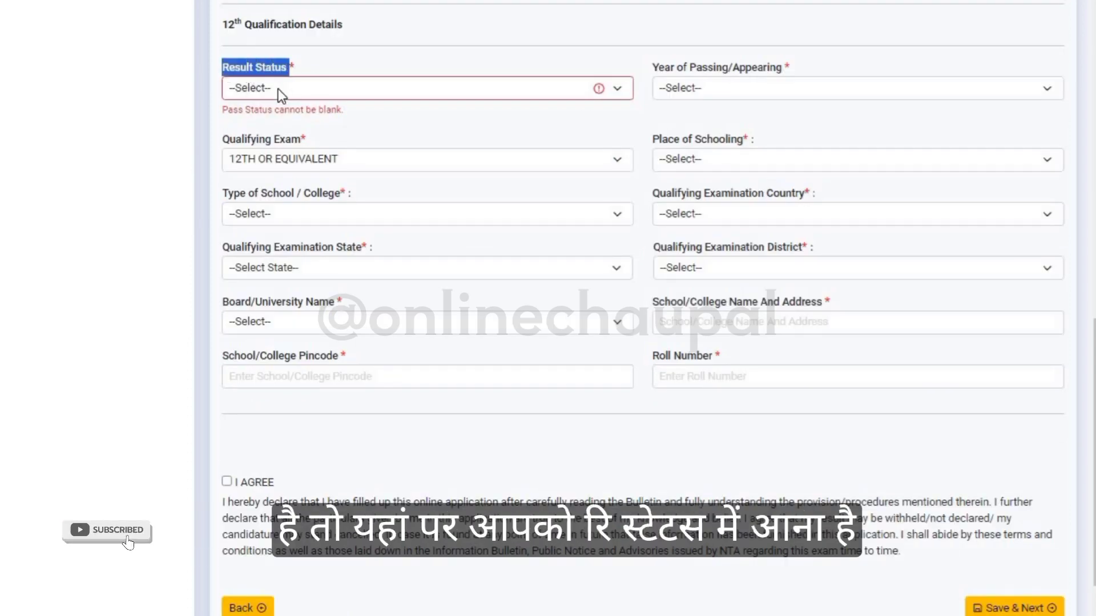
{"action": "left_click", "coordinate": [279, 88]}
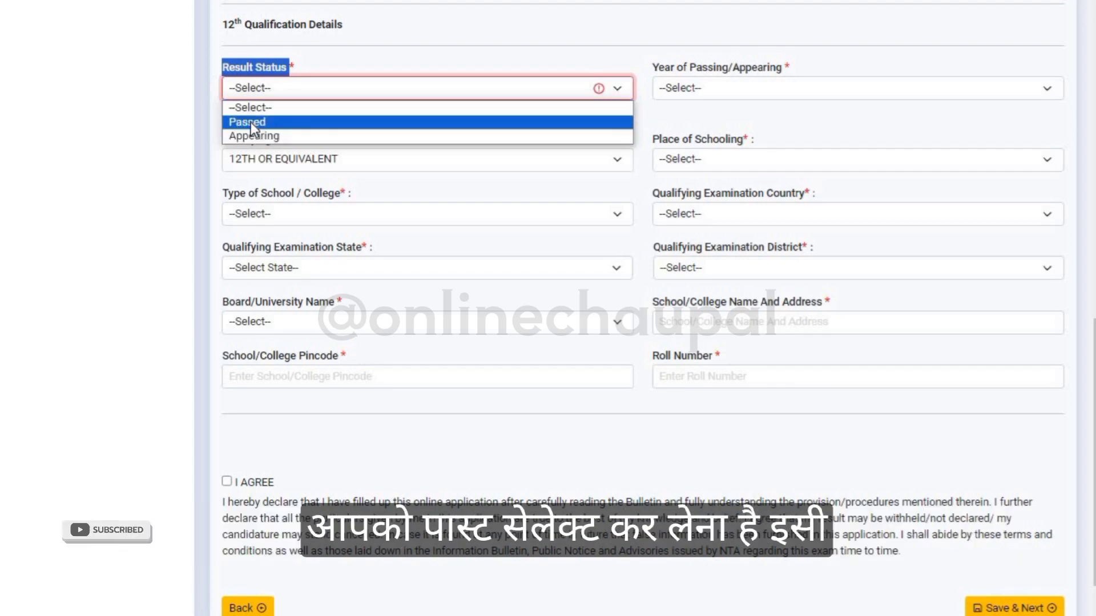
{"action": "left_click", "coordinate": [251, 123]}
{"action": "left_click", "coordinate": [262, 87]}
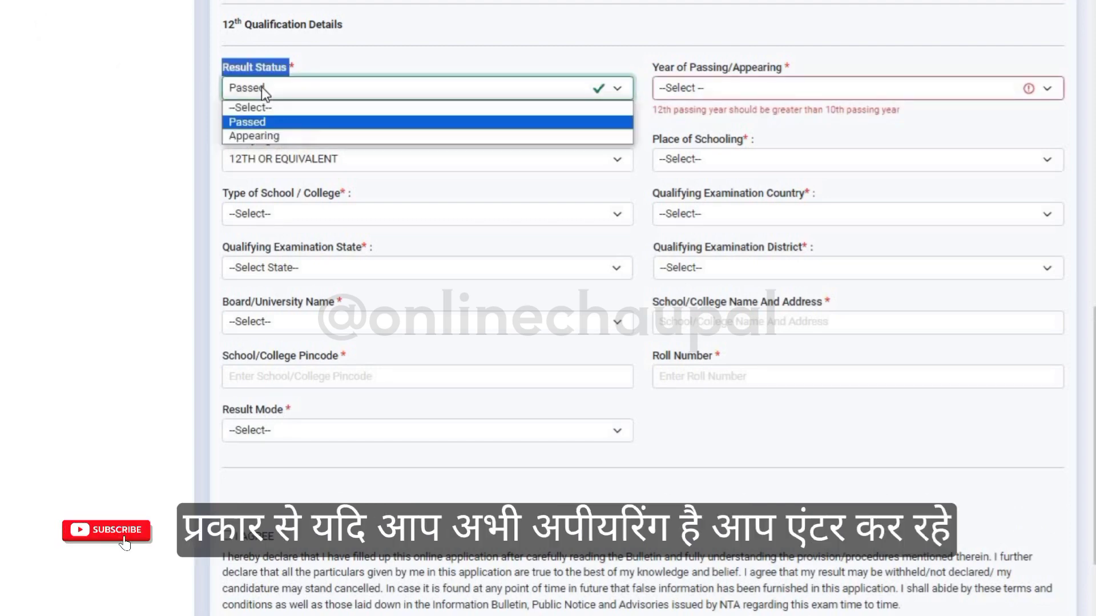
{"action": "left_click", "coordinate": [249, 136]}
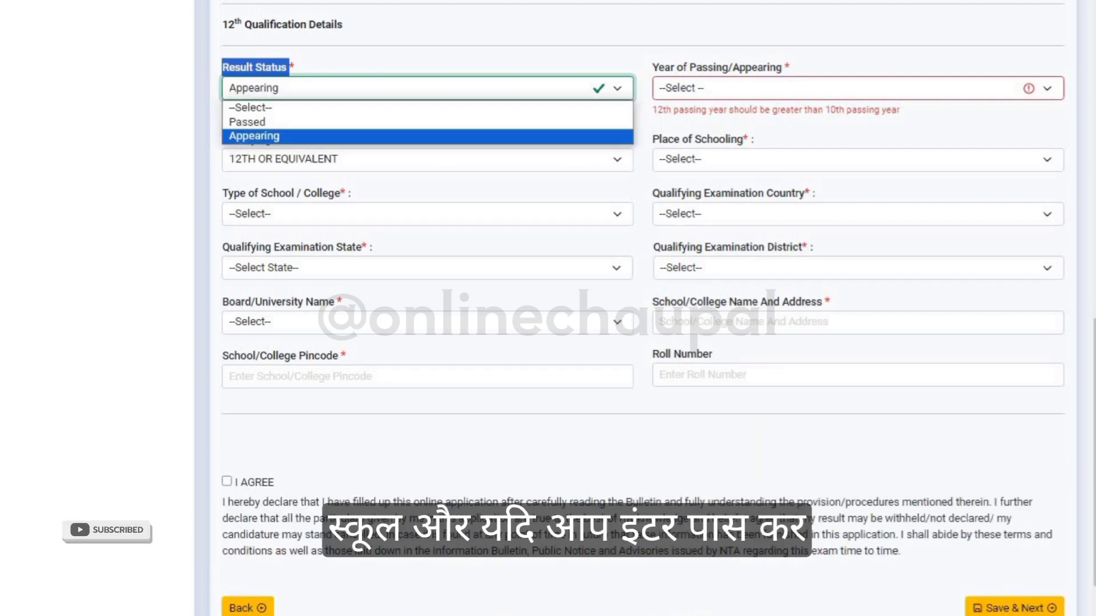
{"action": "left_click", "coordinate": [249, 136]}
{"action": "left_click", "coordinate": [249, 88]}
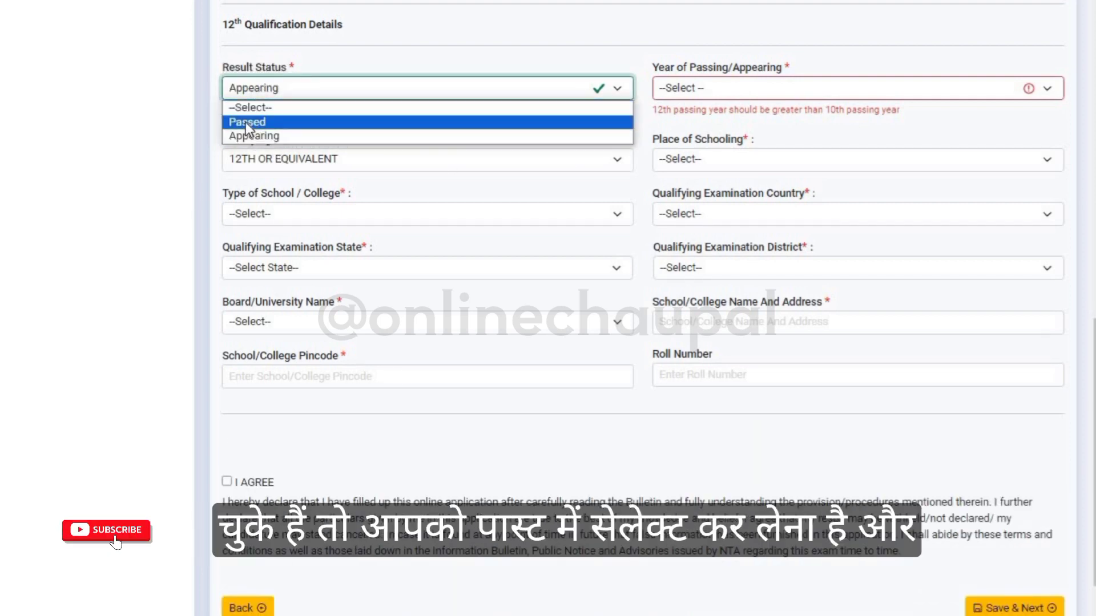
{"action": "left_click", "coordinate": [245, 122]}
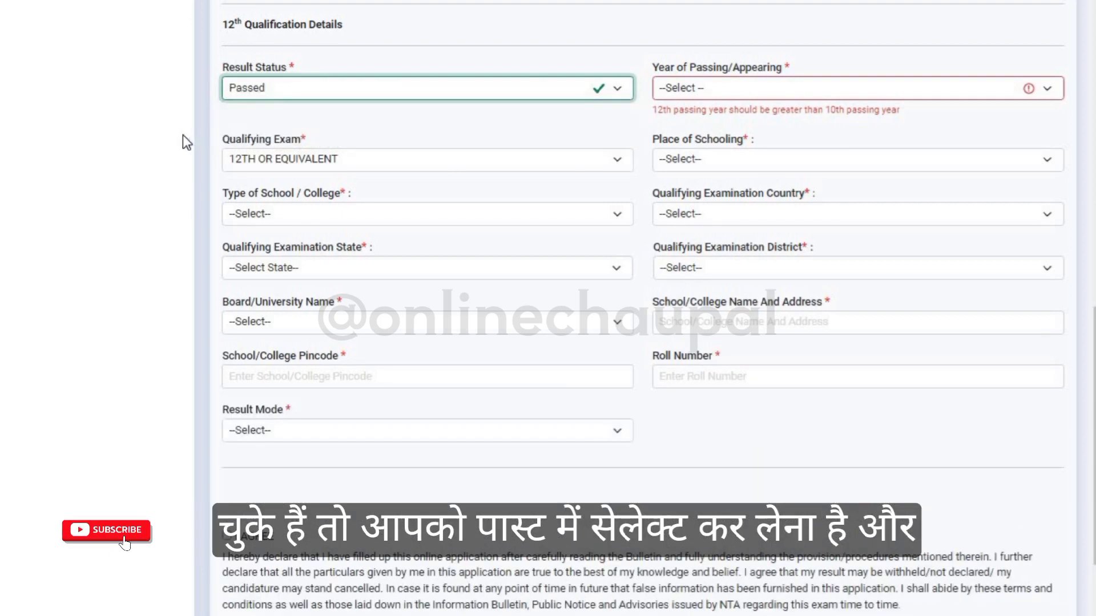
- Choose 2014 as the 12th Year of Passing/Appearing
{"action": "left_click", "coordinate": [710, 90]}
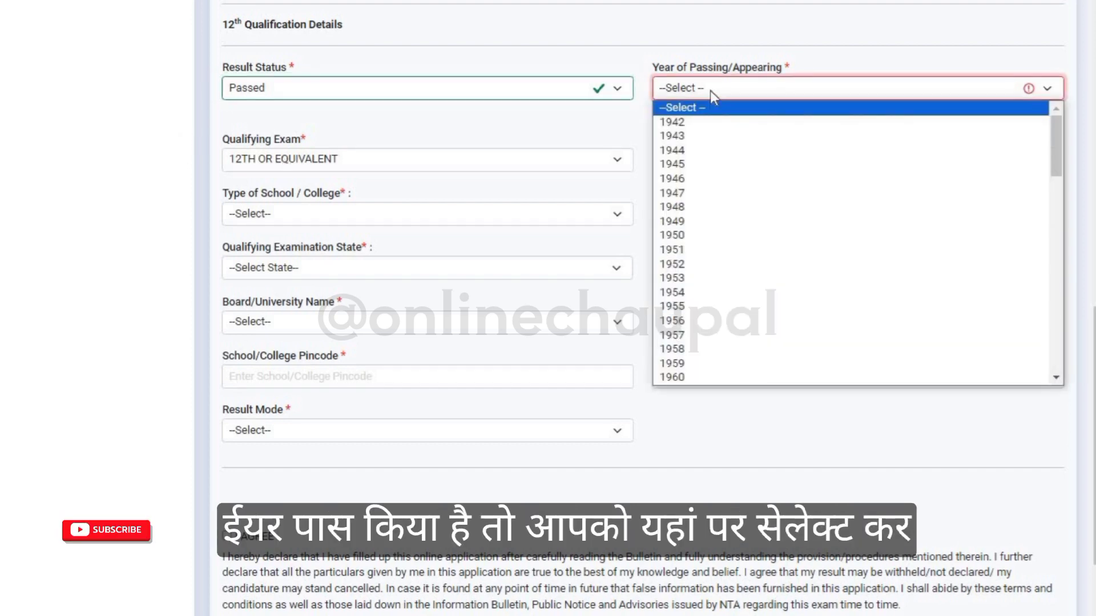
{"action": "key", "text": "2"}
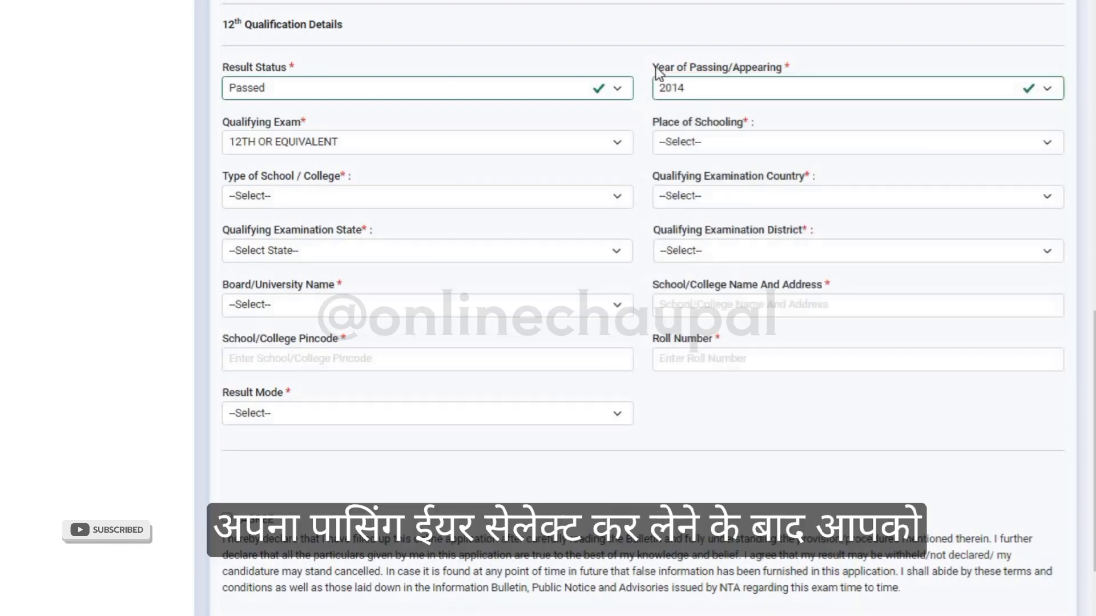
{"action": "left_click_drag", "start_coordinate": [656, 68], "coordinate": [783, 69]}
{"action": "left_click", "coordinate": [215, 132]}
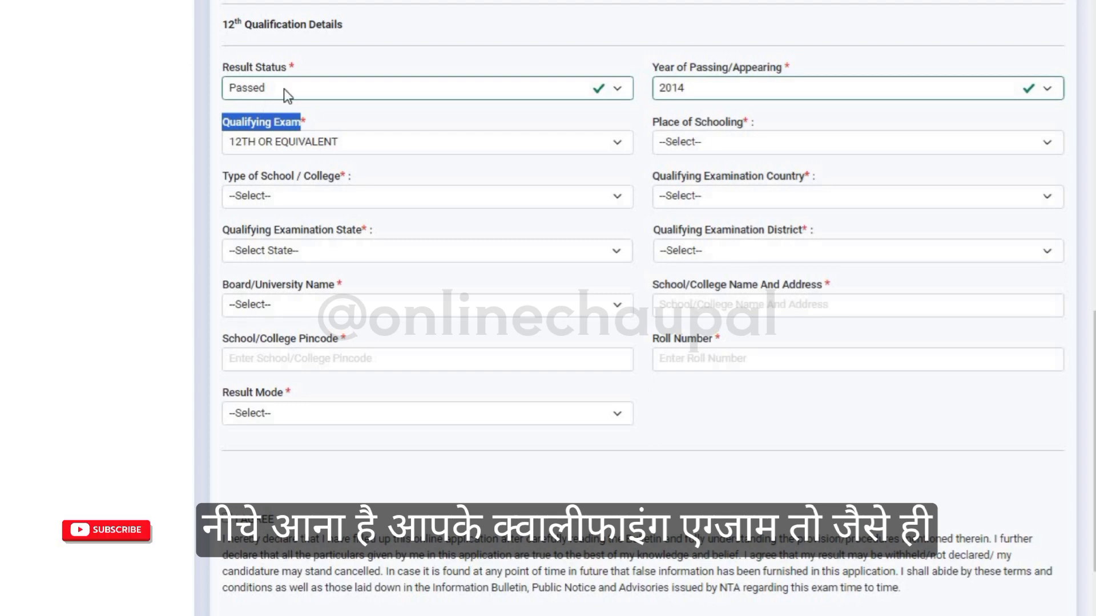
- Keep 12TH OR EQUIVALENT as the qualifying exam
{"action": "left_click", "coordinate": [283, 145]}
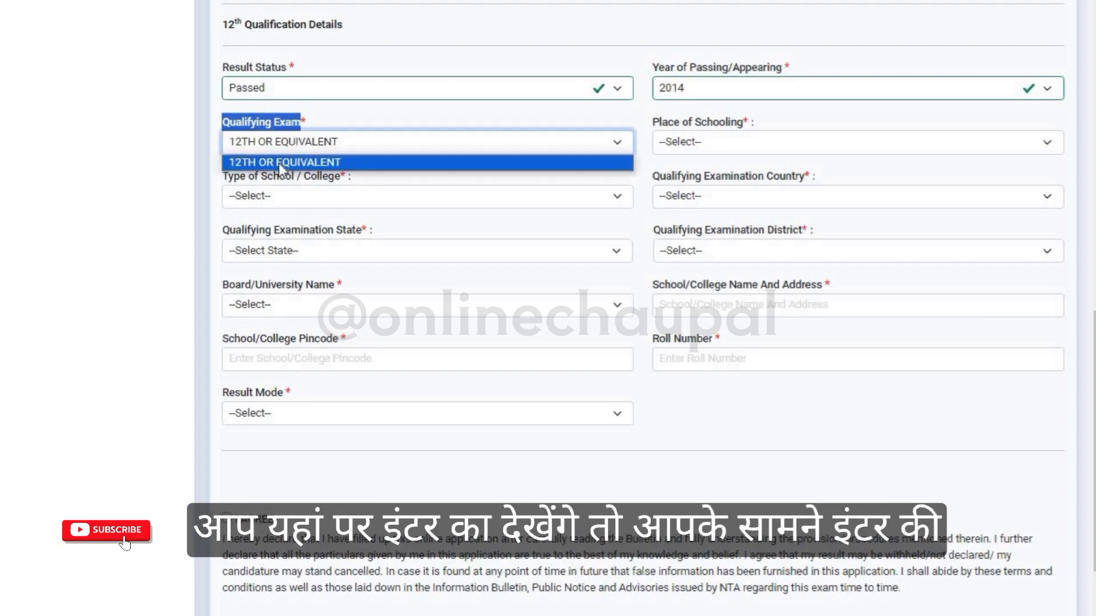
{"action": "left_click", "coordinate": [281, 164]}
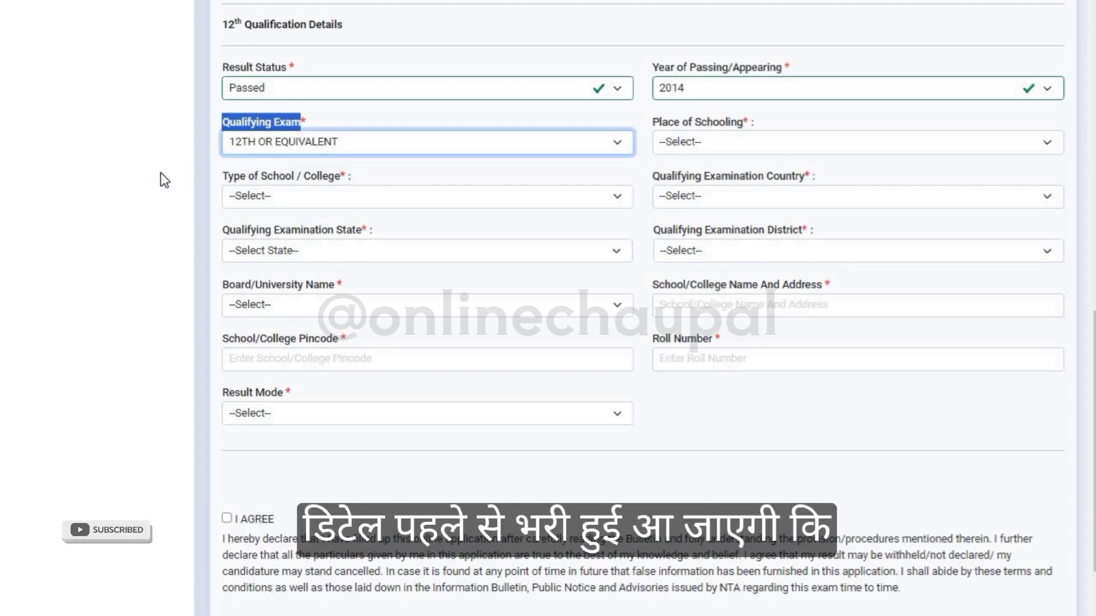
{"action": "left_click", "coordinate": [316, 142]}
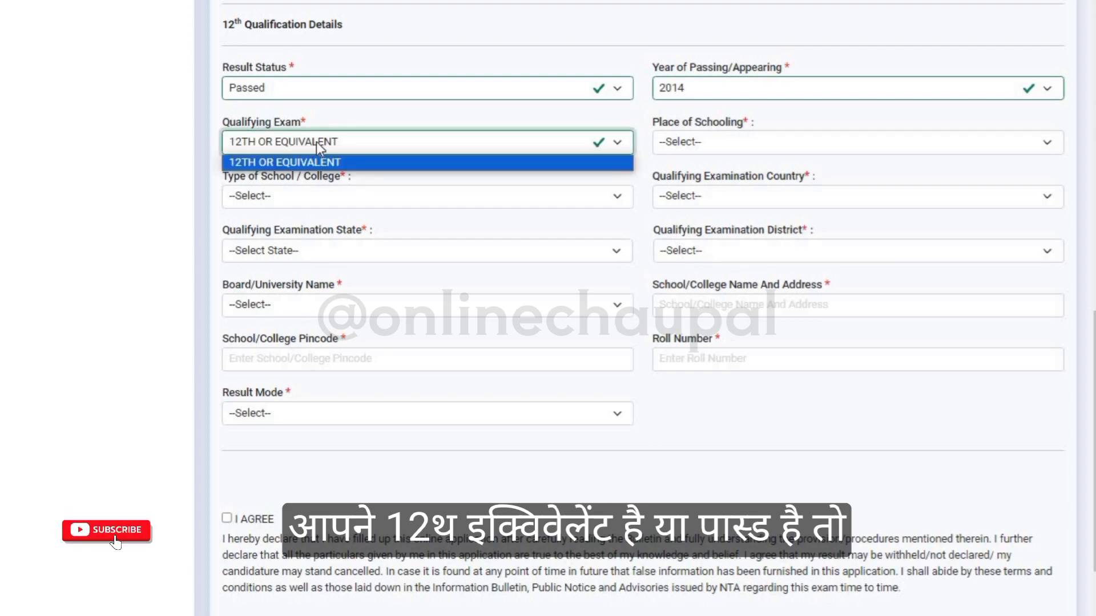
{"action": "left_click", "coordinate": [348, 111]}
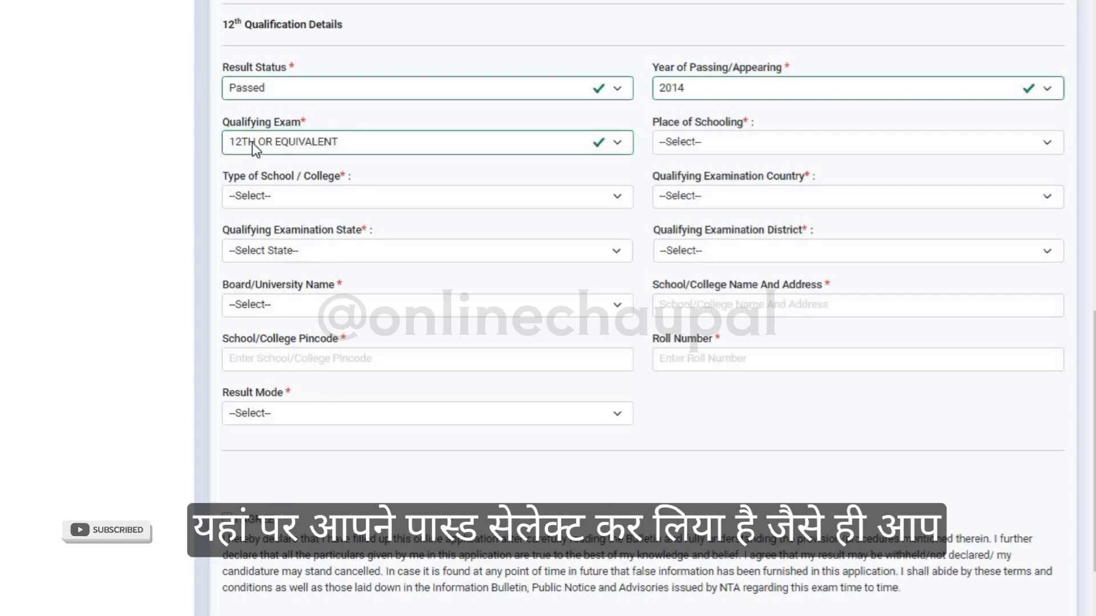
{"action": "left_click_drag", "start_coordinate": [229, 71], "coordinate": [290, 71]}
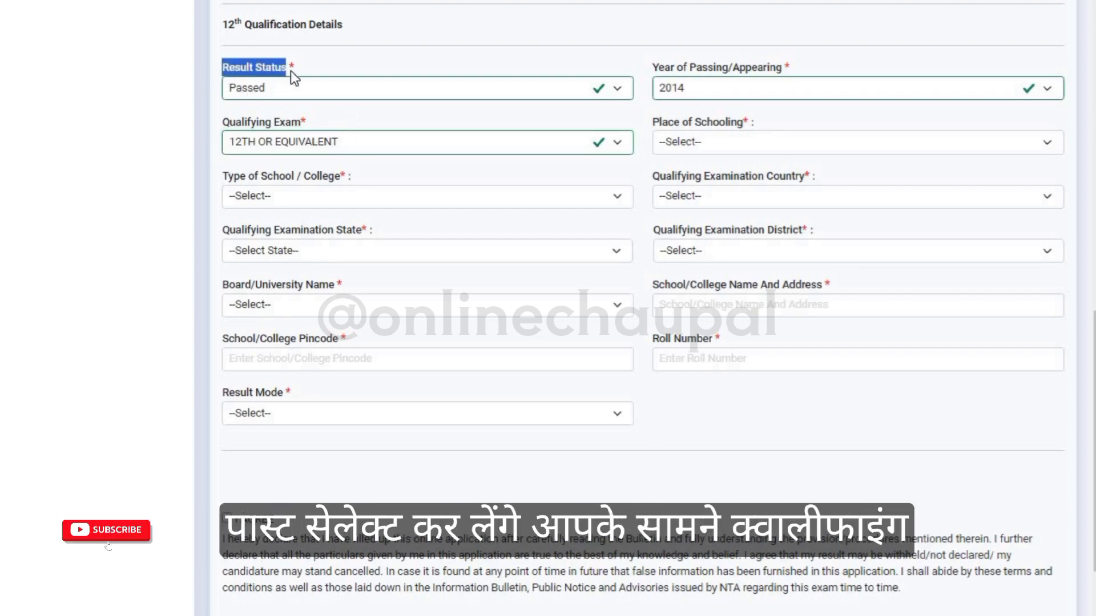
{"action": "left_click_drag", "start_coordinate": [205, 134], "coordinate": [276, 146]}
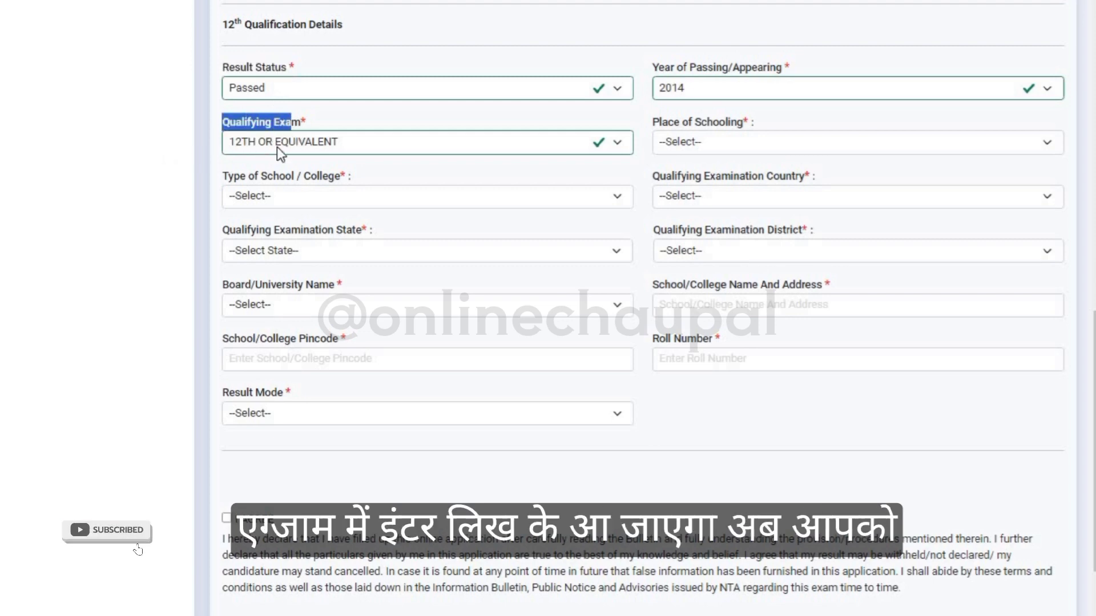
{"action": "left_click", "coordinate": [275, 147]}
{"action": "left_click", "coordinate": [275, 149]}
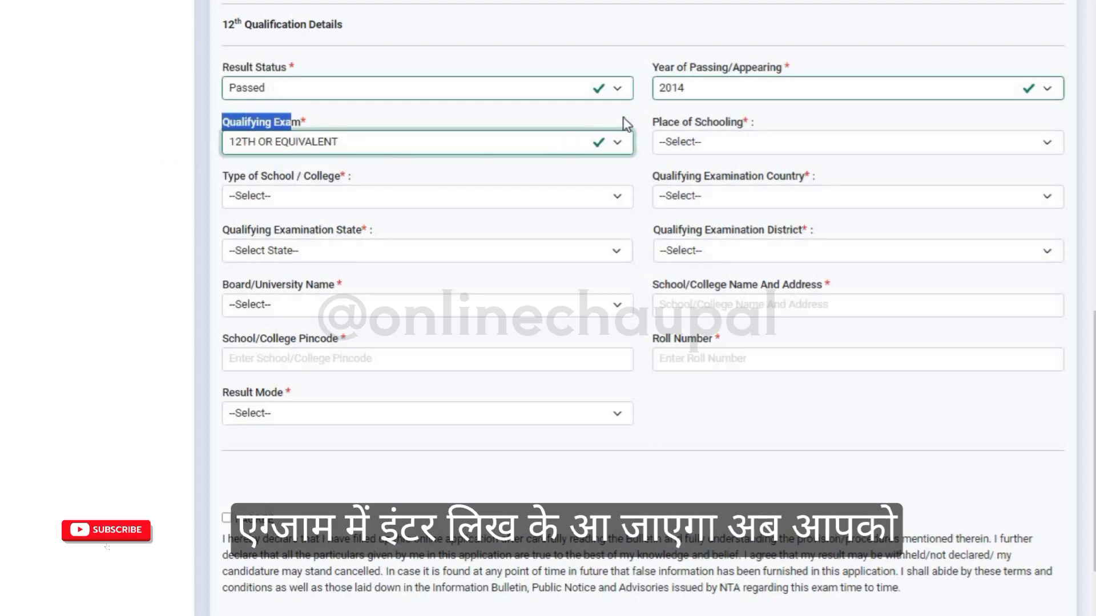
{"action": "left_click", "coordinate": [631, 137]}
- Set the 12th Place of Schooling to Urban
{"action": "left_click_drag", "start_coordinate": [654, 127], "coordinate": [746, 127]}
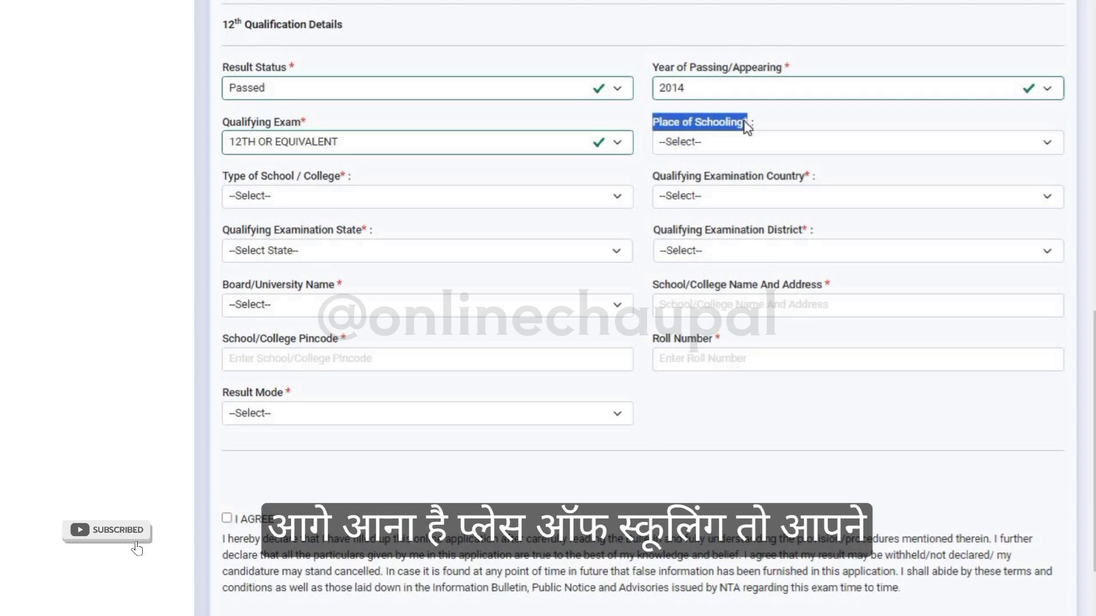
{"action": "left_click", "coordinate": [697, 149]}
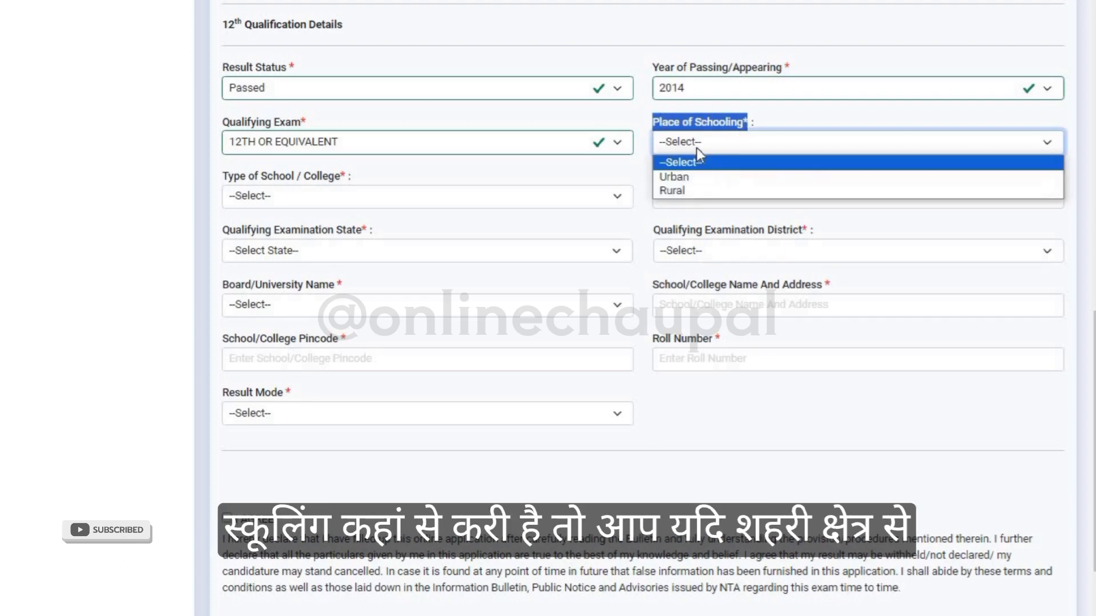
{"action": "left_click", "coordinate": [674, 179]}
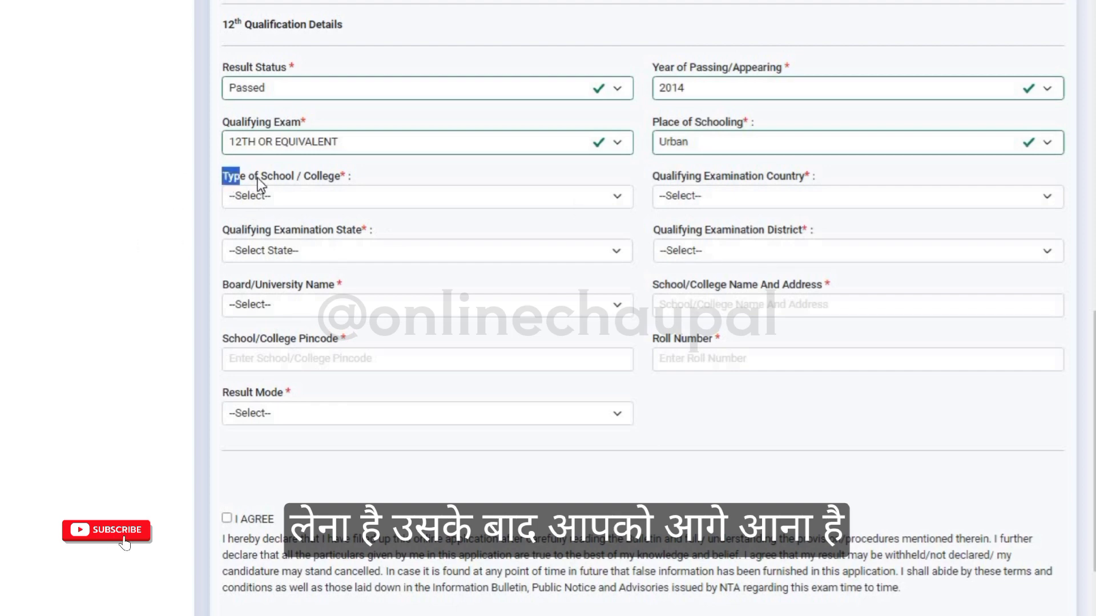
- Set the 12th school type to Government School and the exam country to INDIA
{"action": "left_click_drag", "start_coordinate": [258, 182], "coordinate": [371, 173]}
{"action": "left_click", "coordinate": [318, 202]}
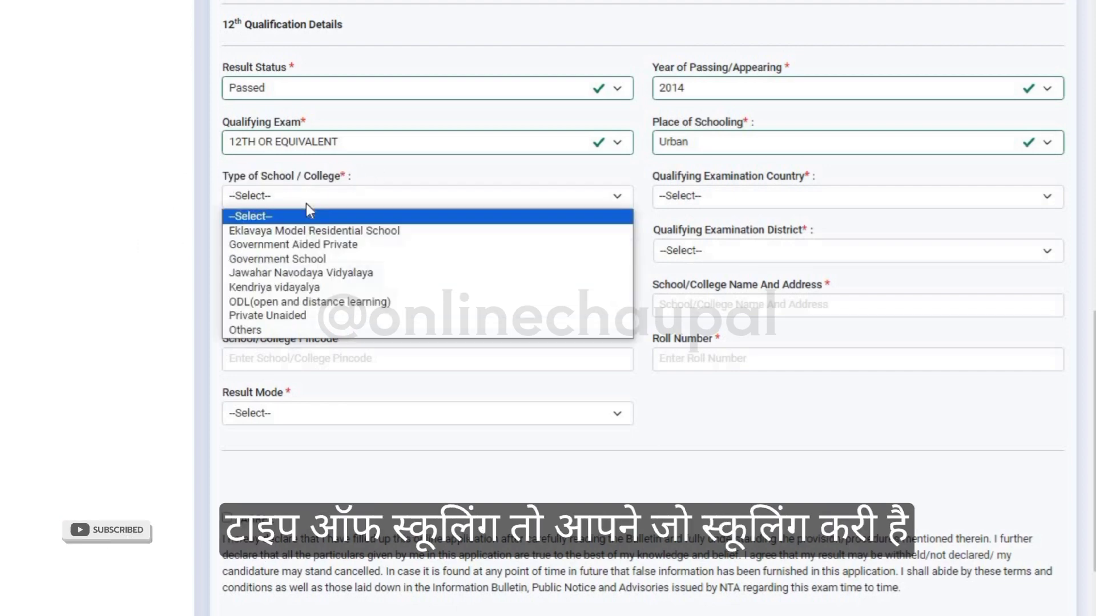
{"action": "left_click", "coordinate": [258, 256]}
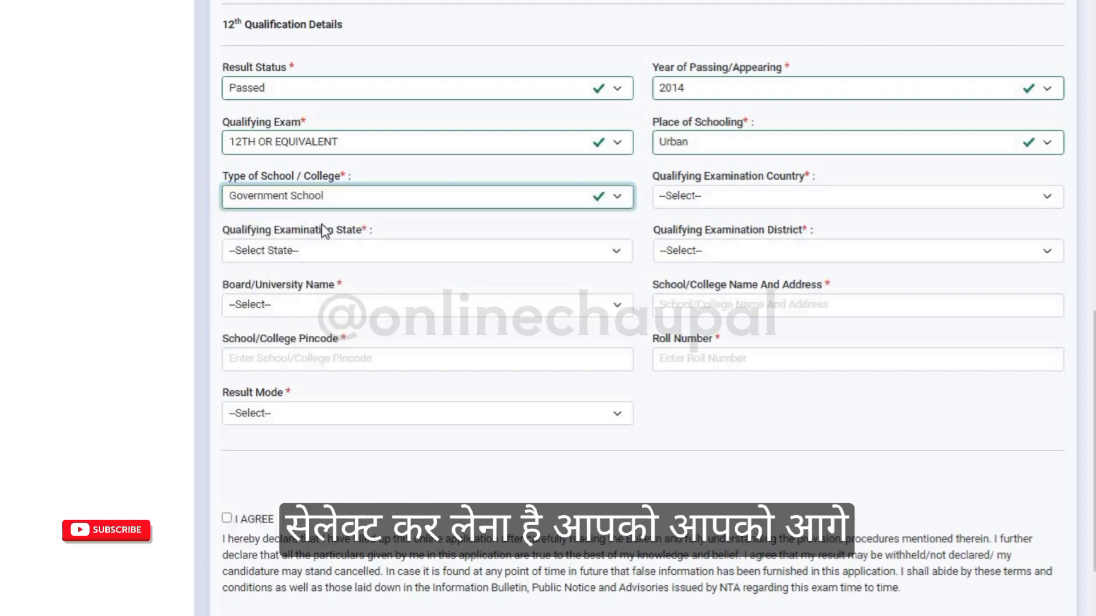
{"action": "left_click", "coordinate": [670, 194]}
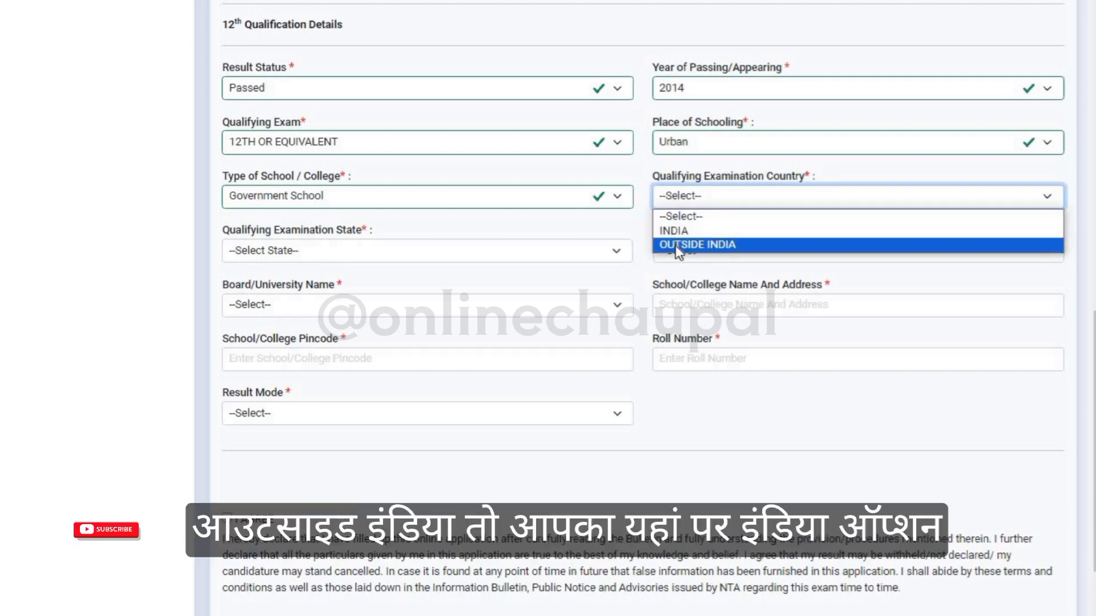
{"action": "left_click", "coordinate": [673, 231]}
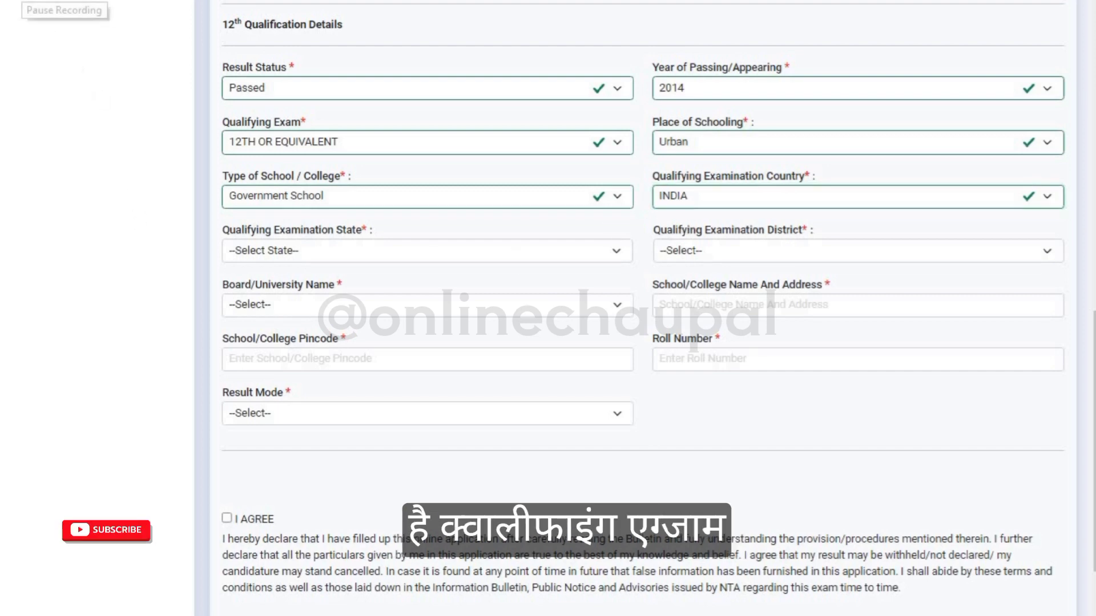
- Choose UTTAR PRADESH as the exam state and Lucknow as the district
{"action": "left_click", "coordinate": [285, 251]}
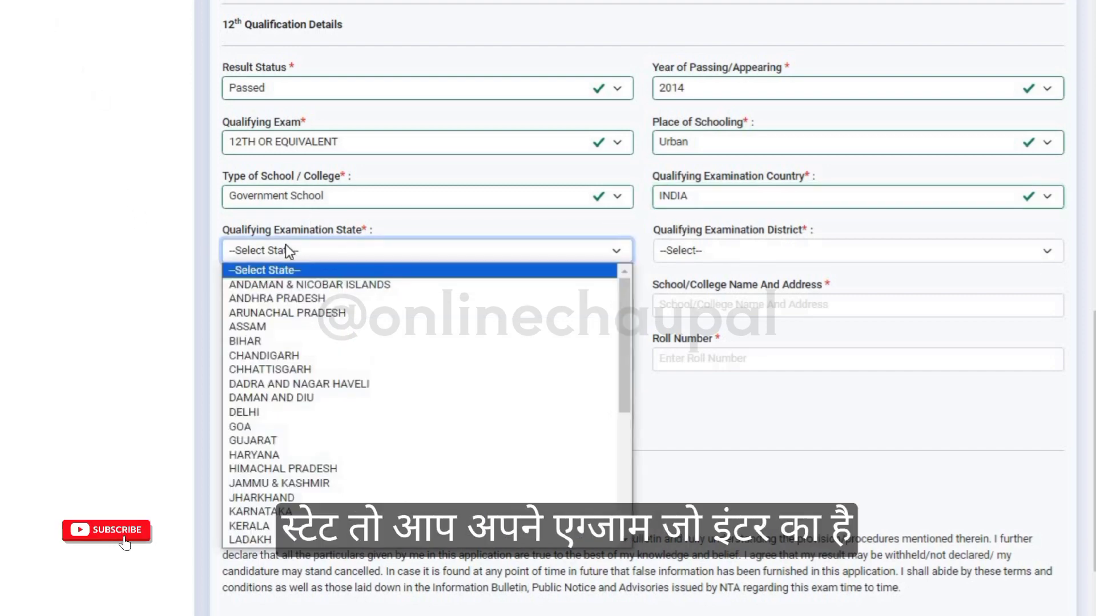
{"action": "key", "text": "u"}
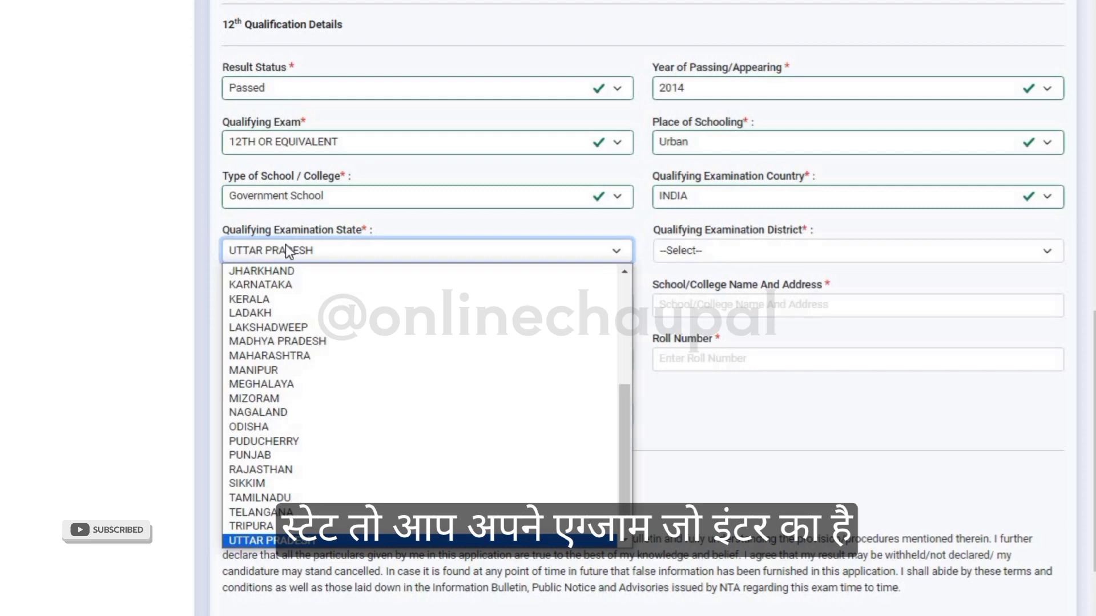
{"action": "key", "text": "Return"}
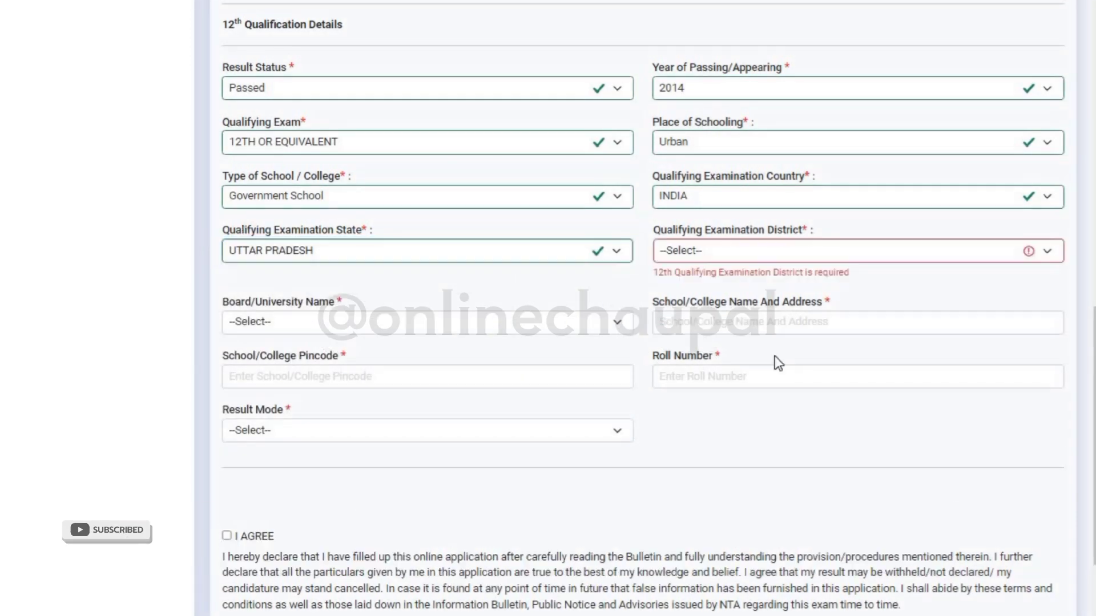
{"action": "left_click_drag", "start_coordinate": [674, 235], "coordinate": [807, 224]}
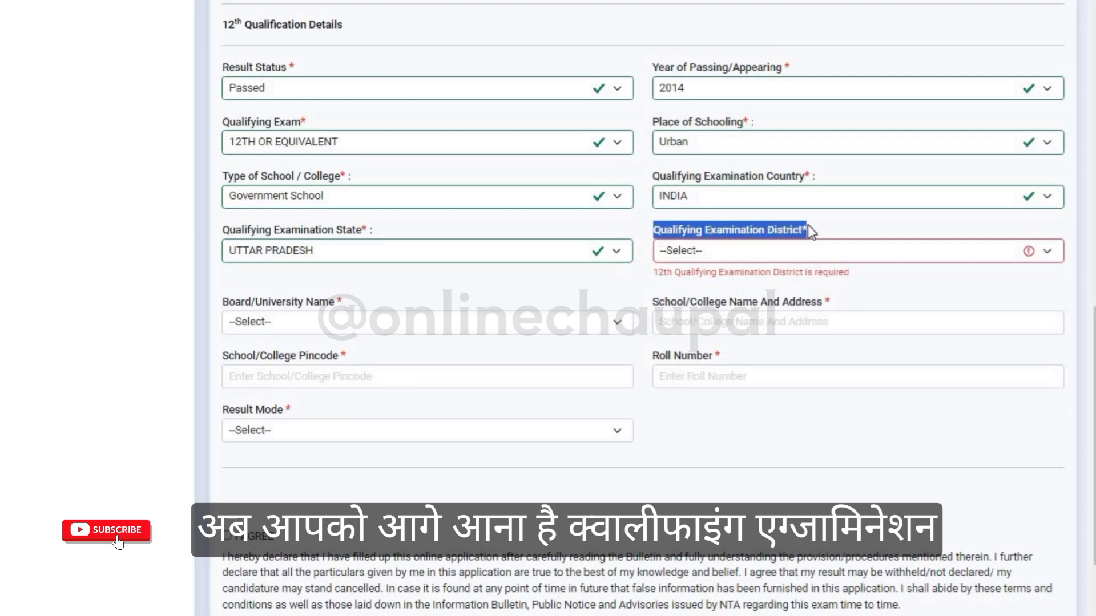
{"action": "left_click", "coordinate": [788, 231]}
{"action": "left_click", "coordinate": [693, 251]}
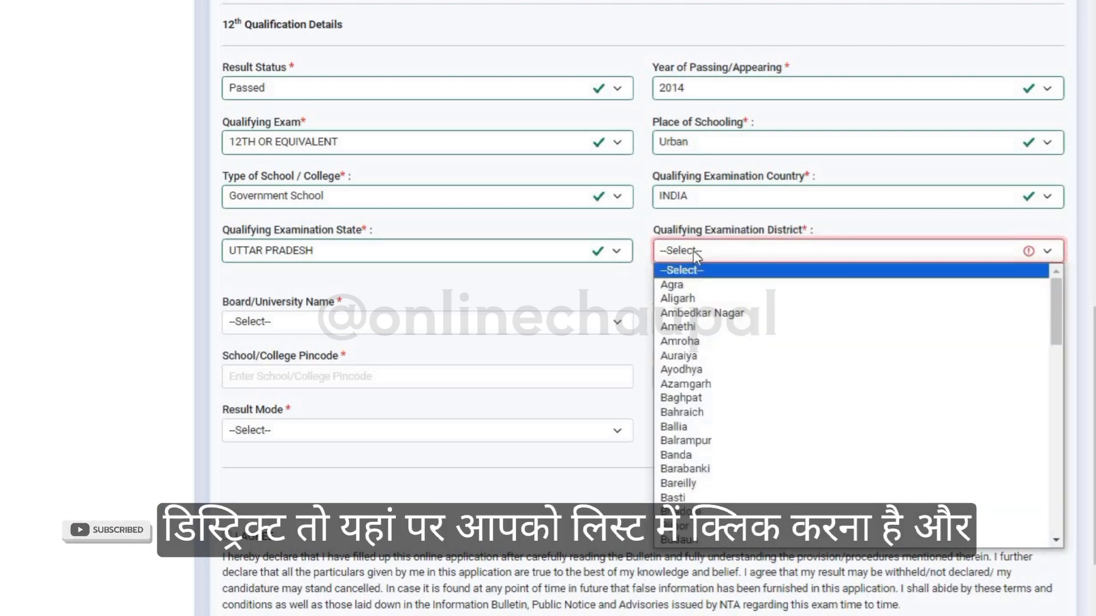
{"action": "key", "text": "l"}
{"action": "key", "text": "l"}
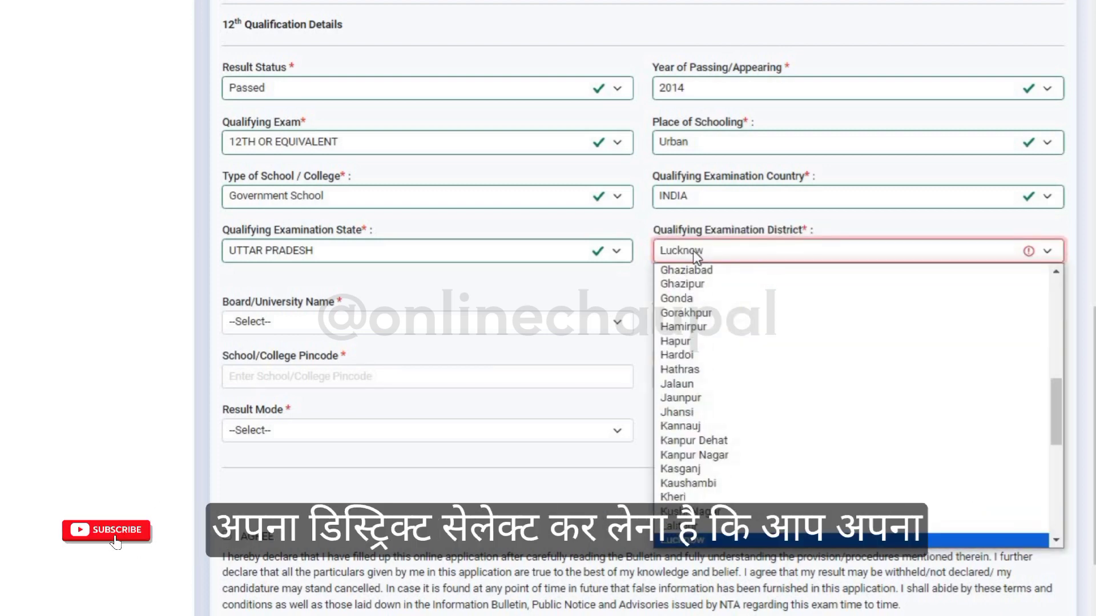
{"action": "key", "text": "Return"}
{"action": "left_click", "coordinate": [645, 283]}
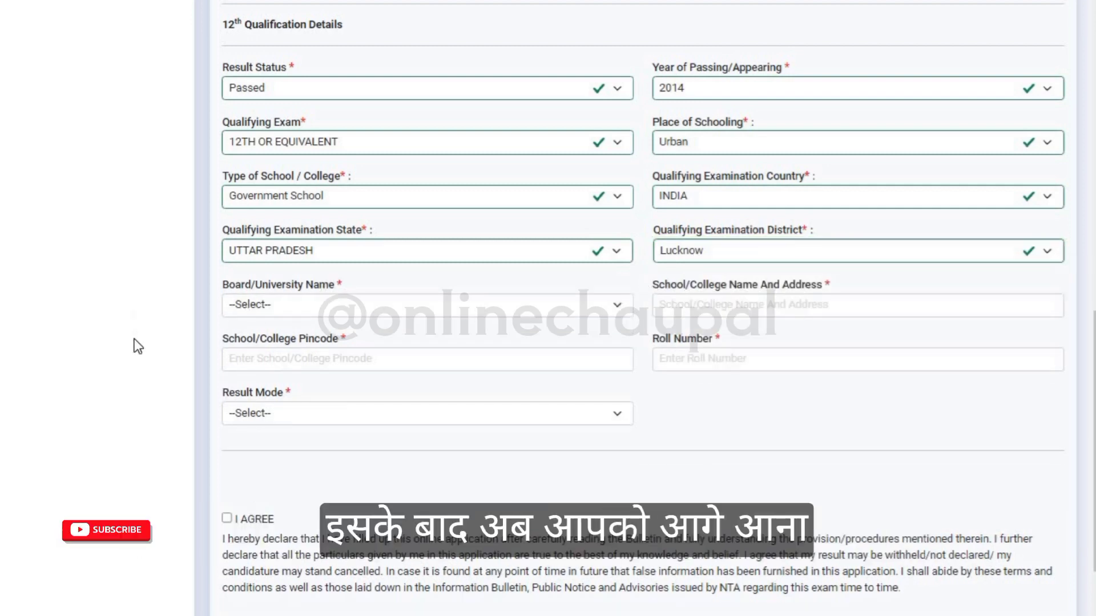
- Choose U P BOARD OF HIGH SCHOOL & INTERMEDIATE EDUCATION as the 12th board
{"action": "left_click_drag", "start_coordinate": [224, 283], "coordinate": [286, 285]}
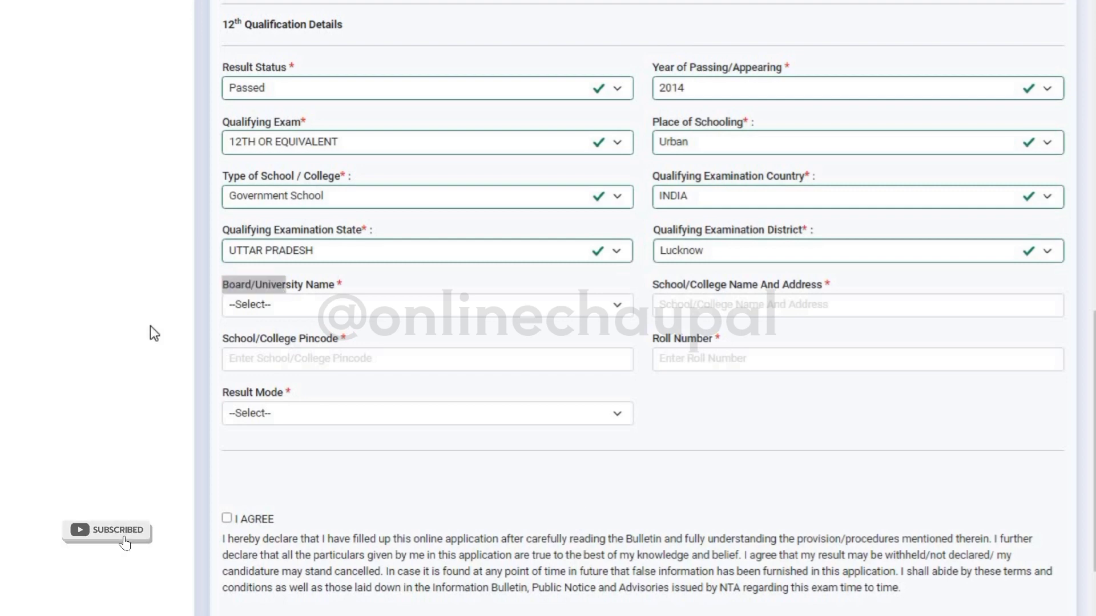
{"action": "left_click", "coordinate": [150, 327]}
{"action": "left_click_drag", "start_coordinate": [217, 291], "coordinate": [293, 314]}
{"action": "left_click", "coordinate": [292, 313]}
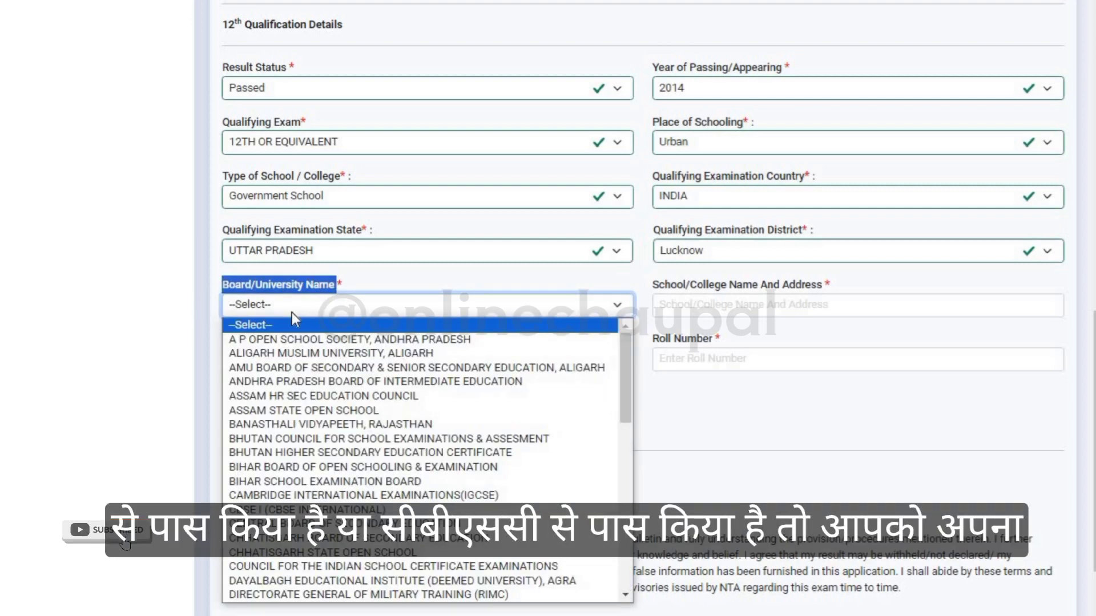
{"action": "key", "text": "u"}
{"action": "key", "text": "u"}
{"action": "key", "text": "Up"}
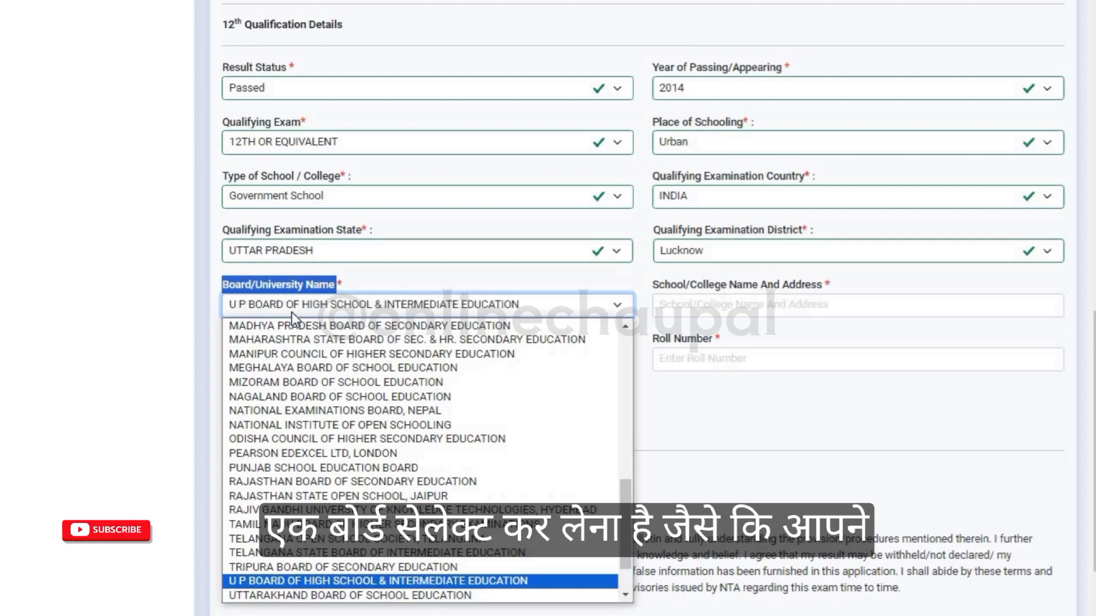
{"action": "key", "text": "Return"}
{"action": "left_click", "coordinate": [621, 276]}
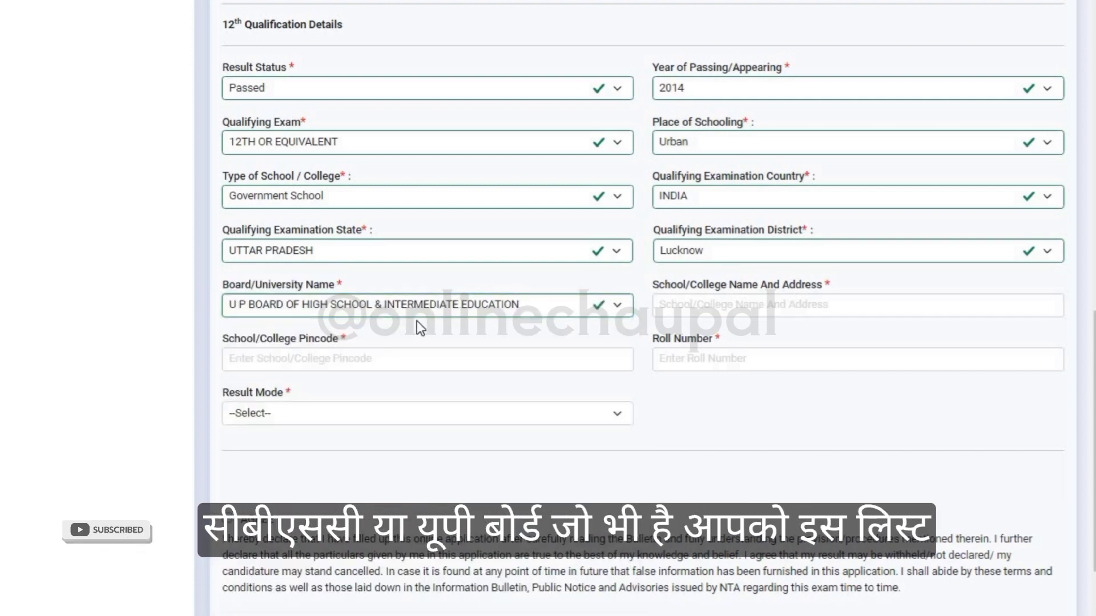
{"action": "left_click", "coordinate": [376, 308]}
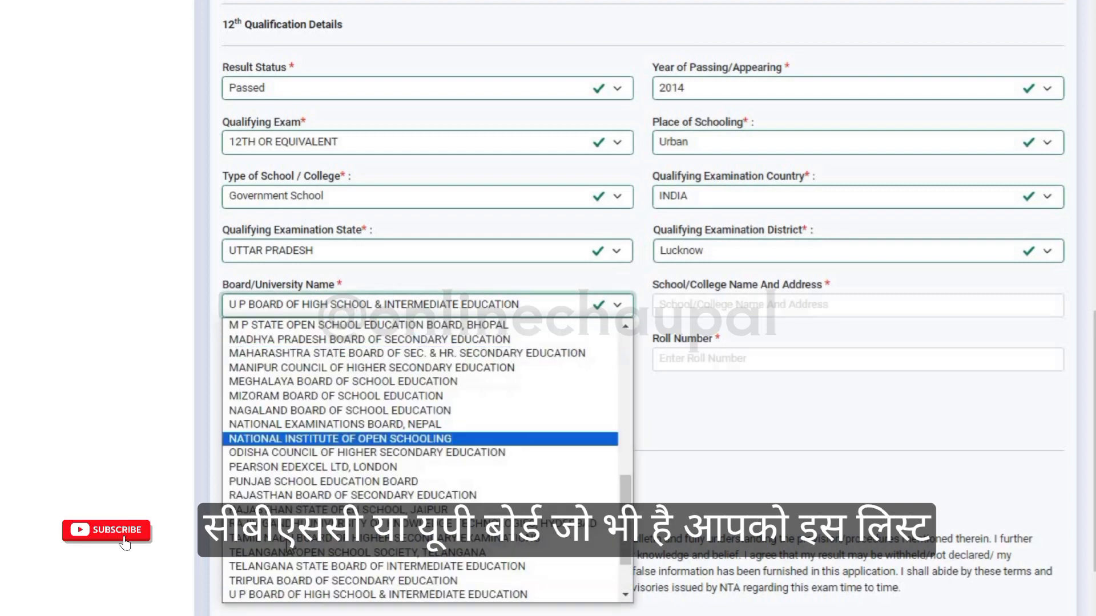
{"action": "left_click", "coordinate": [280, 594]}
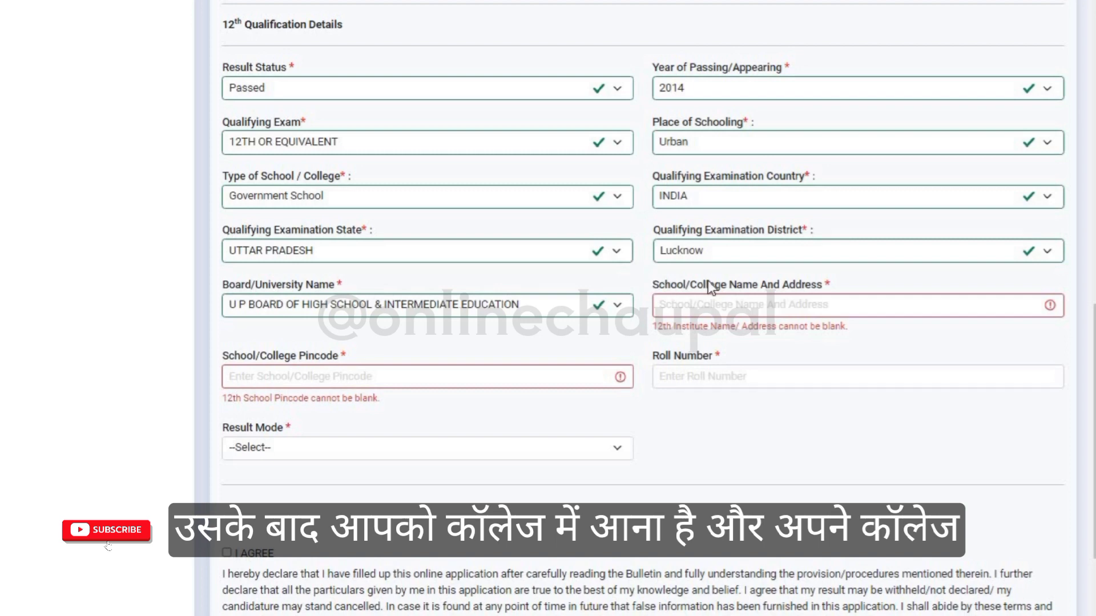
{"action": "left_click_drag", "start_coordinate": [653, 285], "coordinate": [805, 285]}
{"action": "left_click", "coordinate": [708, 321]}
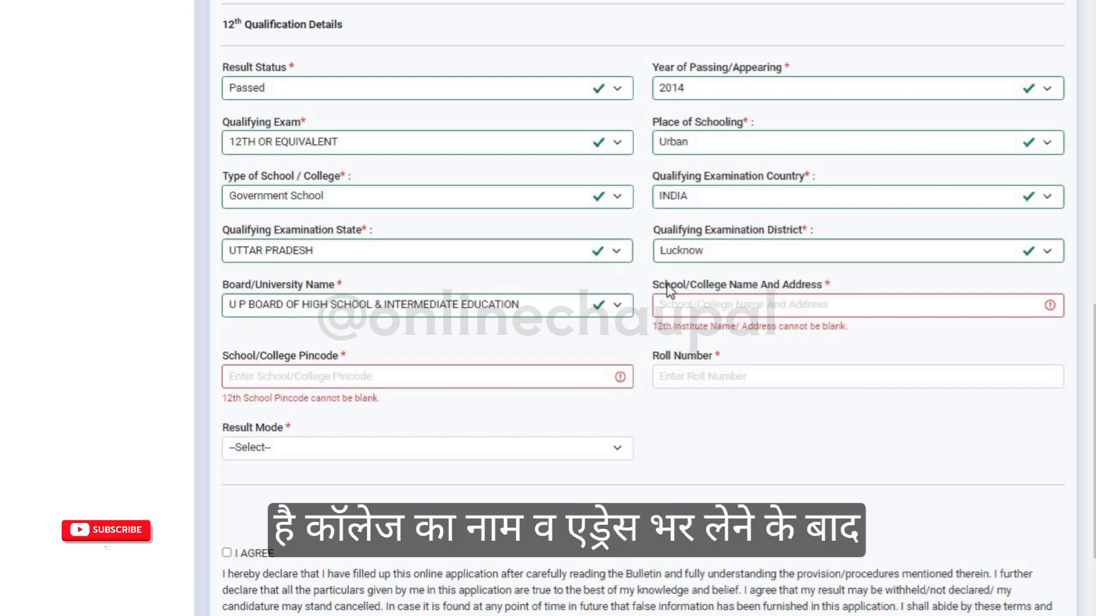
{"action": "left_click_drag", "start_coordinate": [786, 284], "coordinate": [811, 292]}
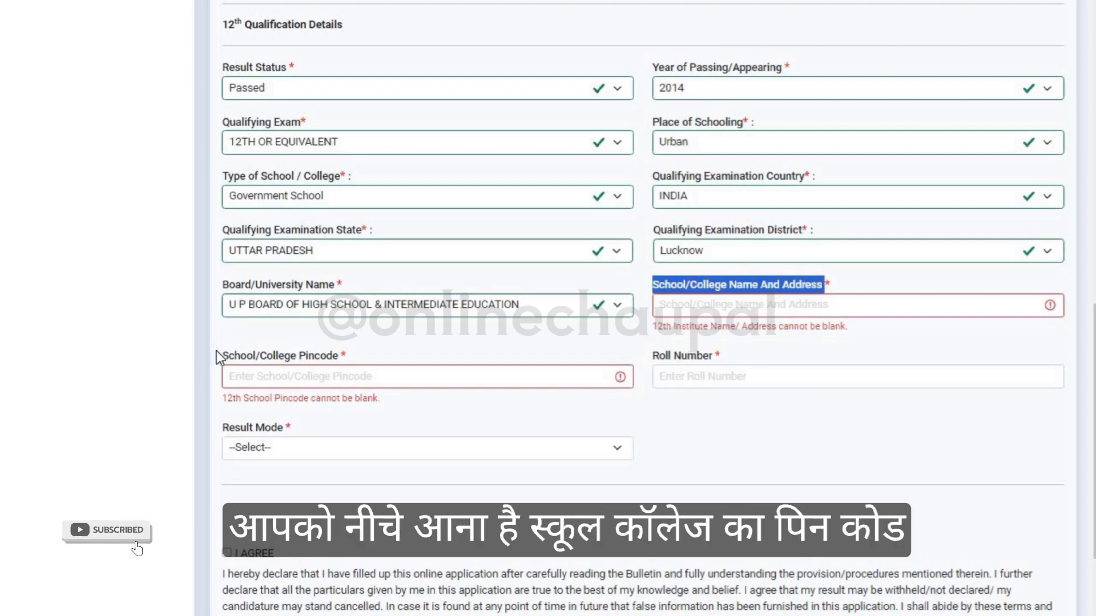
{"action": "left_click_drag", "start_coordinate": [222, 355], "coordinate": [391, 354]}
{"action": "left_click", "coordinate": [288, 379]}
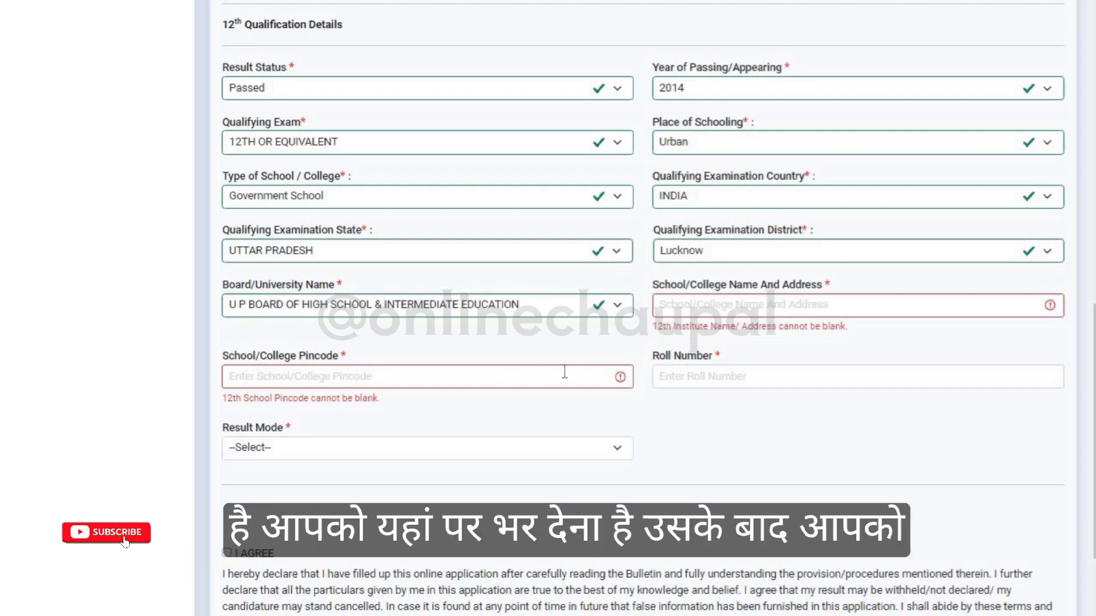
{"action": "left_click_drag", "start_coordinate": [723, 351], "coordinate": [765, 351]}
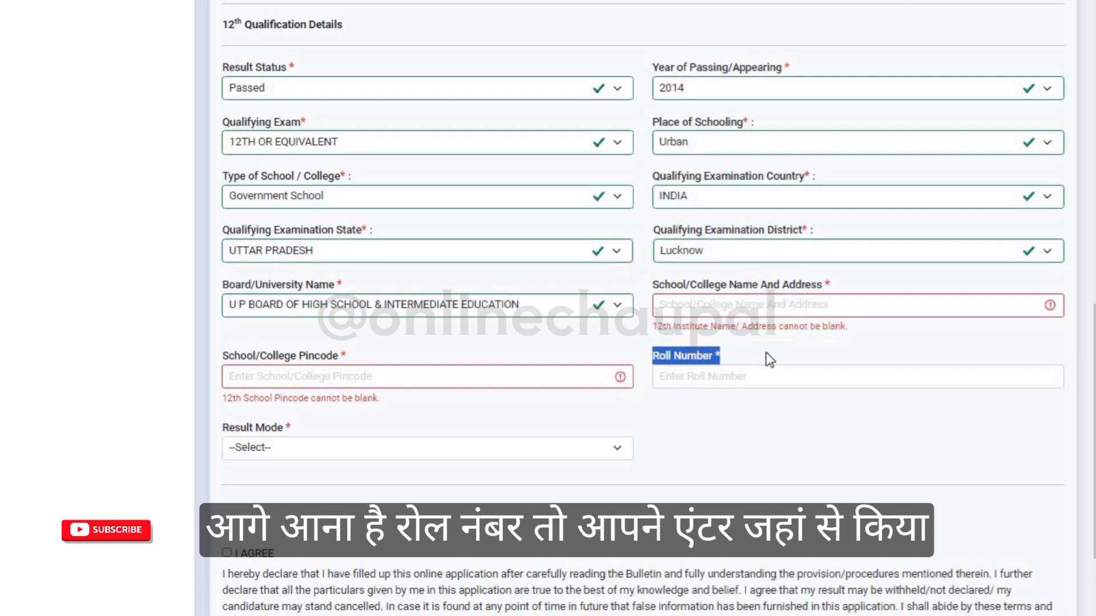
{"action": "left_click", "coordinate": [775, 352]}
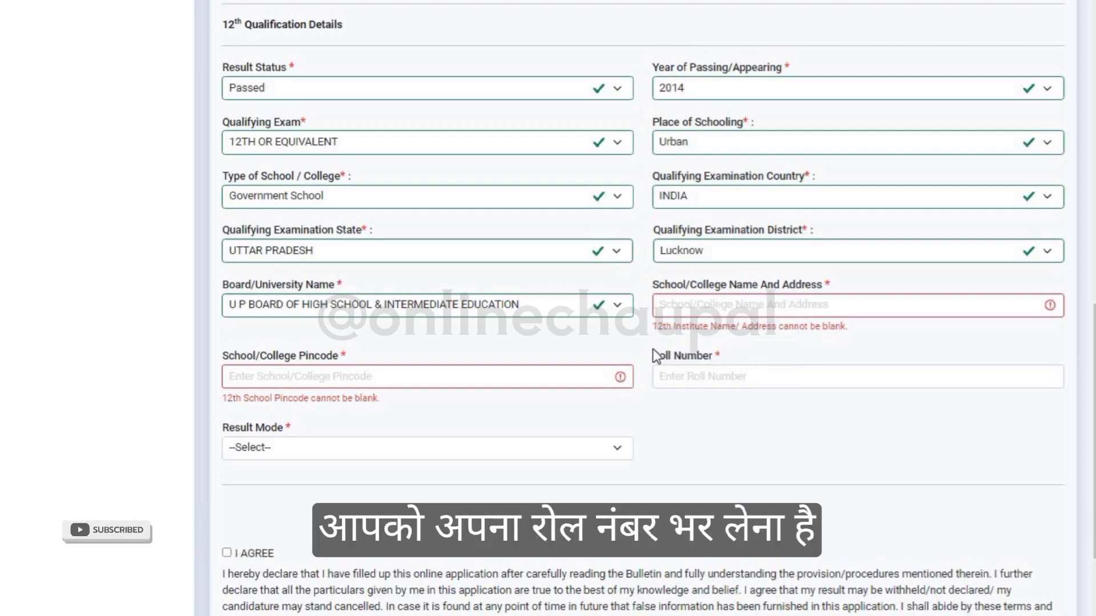
{"action": "left_click_drag", "start_coordinate": [654, 355], "coordinate": [709, 354]}
{"action": "left_click", "coordinate": [730, 423]}
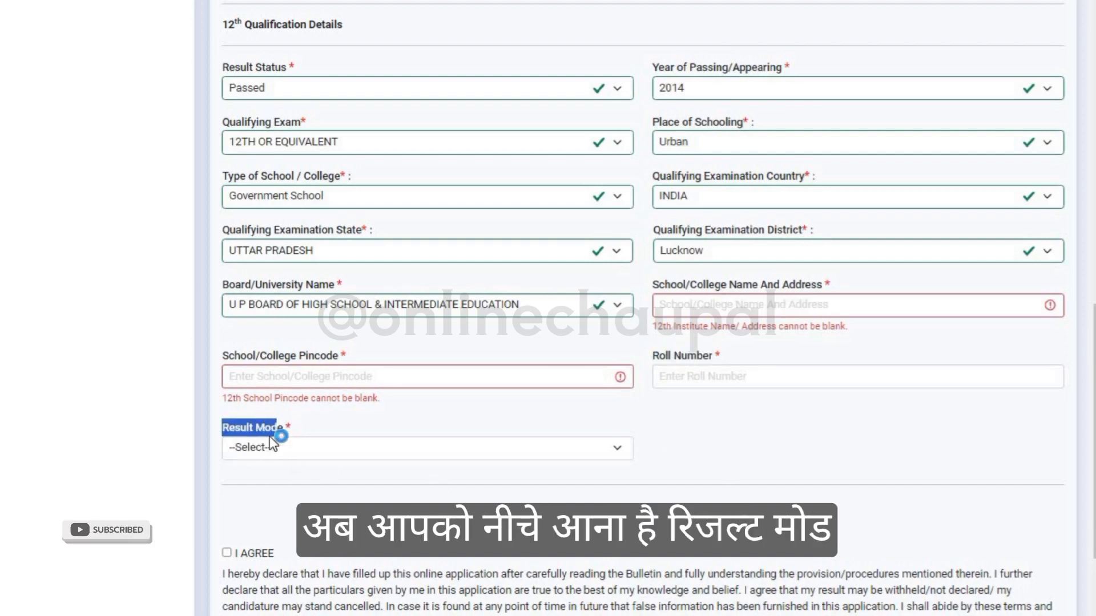
- Set the 12th Result Mode to Percentage
{"action": "left_click", "coordinate": [125, 453]}
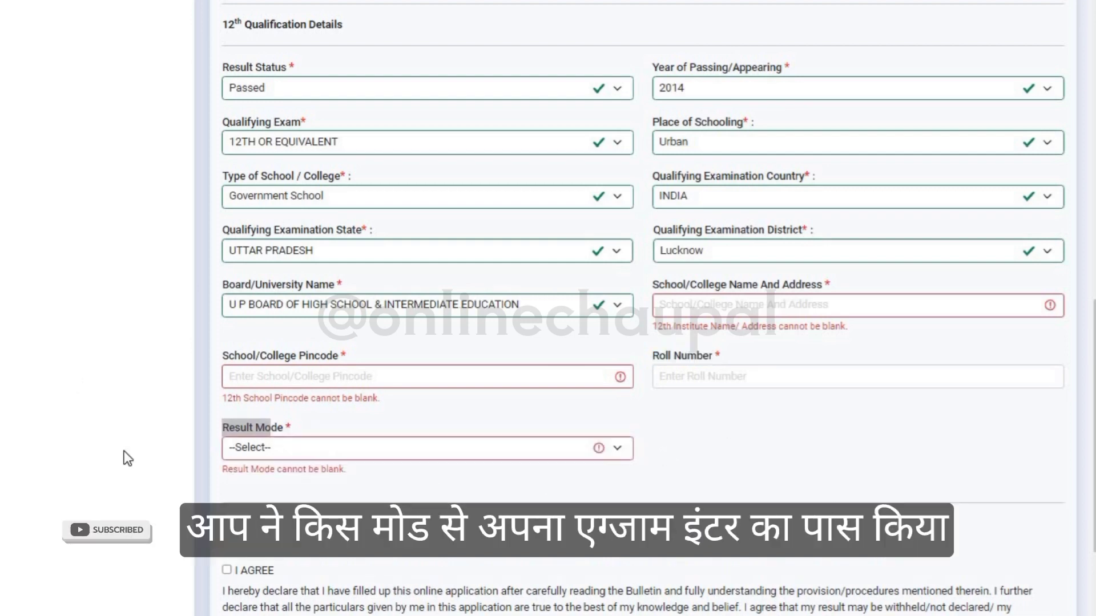
{"action": "left_click", "coordinate": [276, 454]}
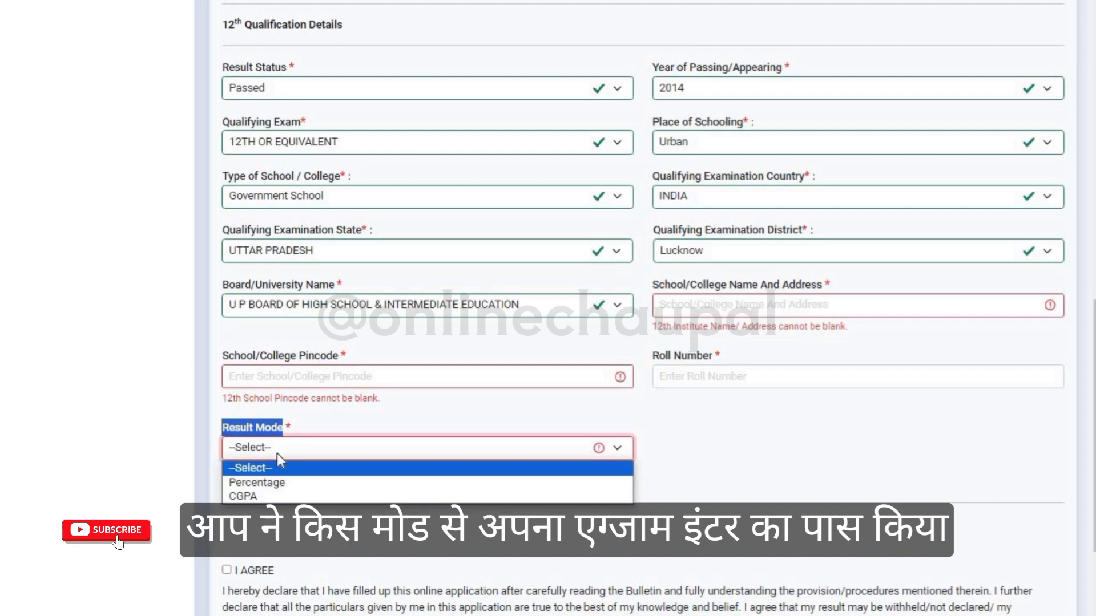
{"action": "left_click", "coordinate": [256, 482]}
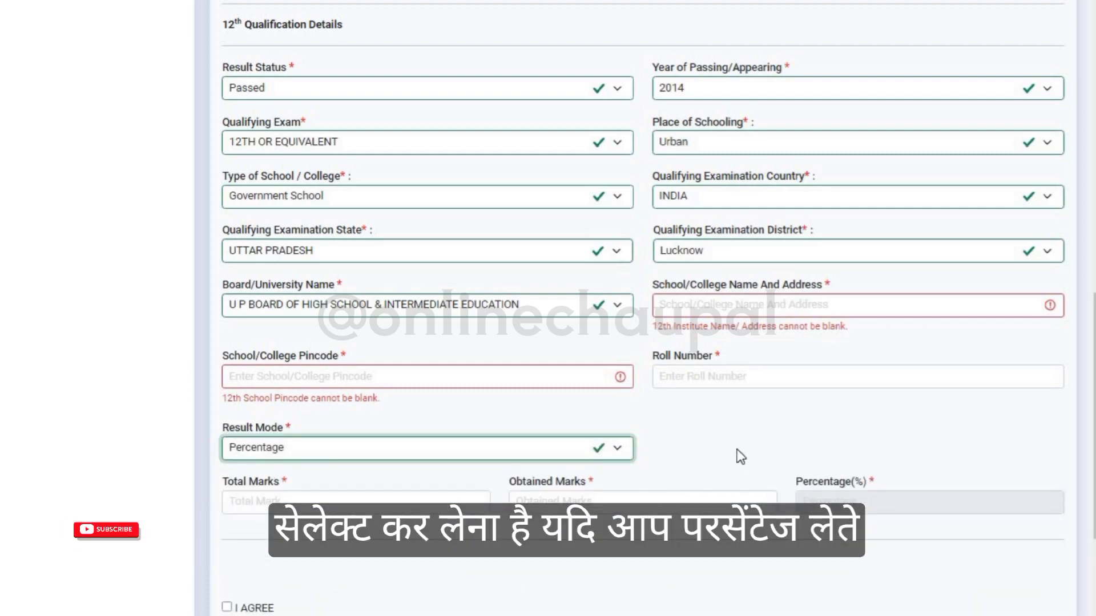
{"action": "left_click", "coordinate": [737, 450]}
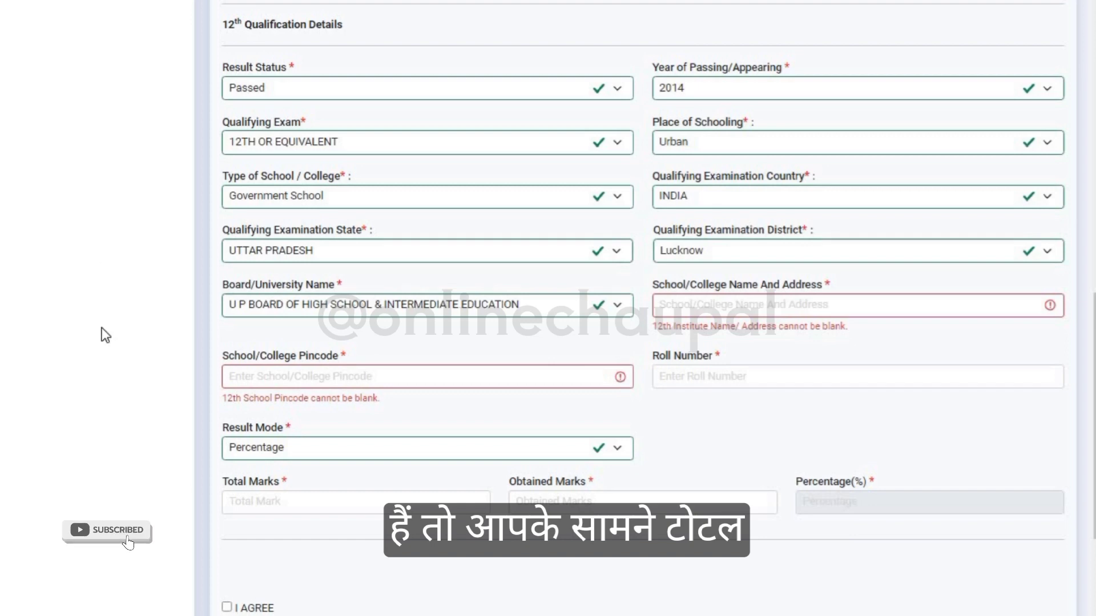
- Check the 12th Total Marks, Obtained Marks and Percentage(%) fields that appeared
{"action": "left_click_drag", "start_coordinate": [223, 482], "coordinate": [264, 486]}
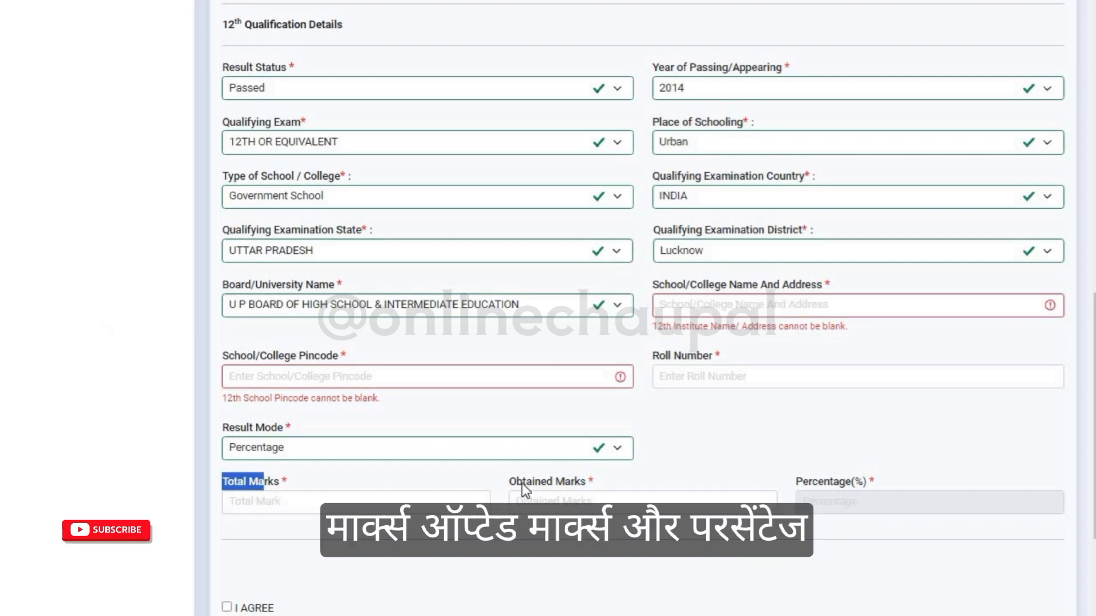
{"action": "left_click_drag", "start_coordinate": [509, 483], "coordinate": [648, 499]}
{"action": "left_click_drag", "start_coordinate": [798, 482], "coordinate": [864, 485]}
{"action": "left_click", "coordinate": [221, 484]}
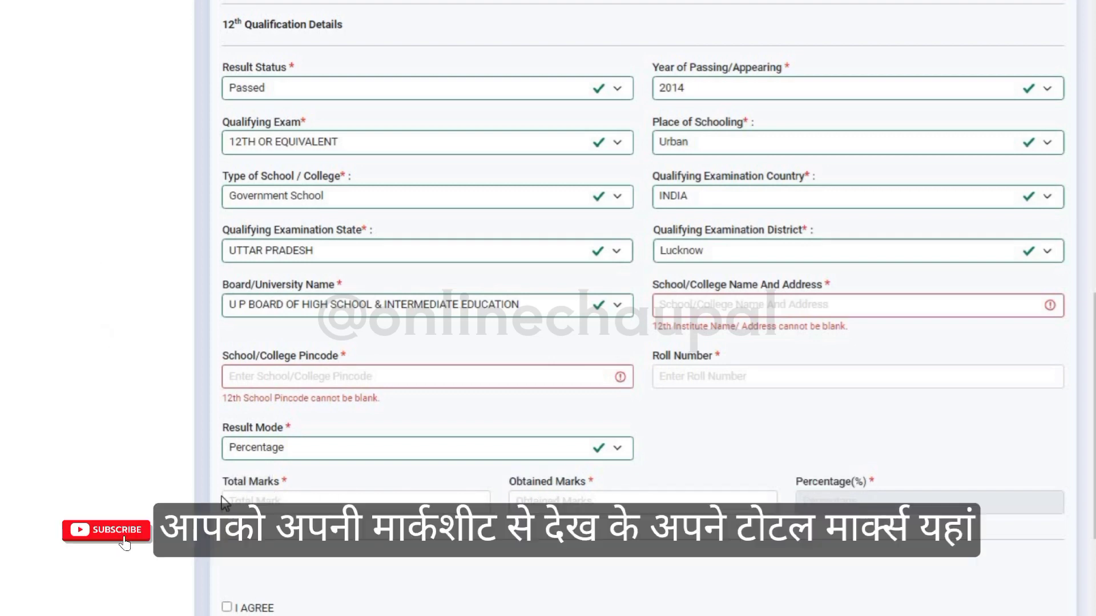
{"action": "left_click_drag", "start_coordinate": [221, 481], "coordinate": [271, 481]}
{"action": "left_click", "coordinate": [245, 499]}
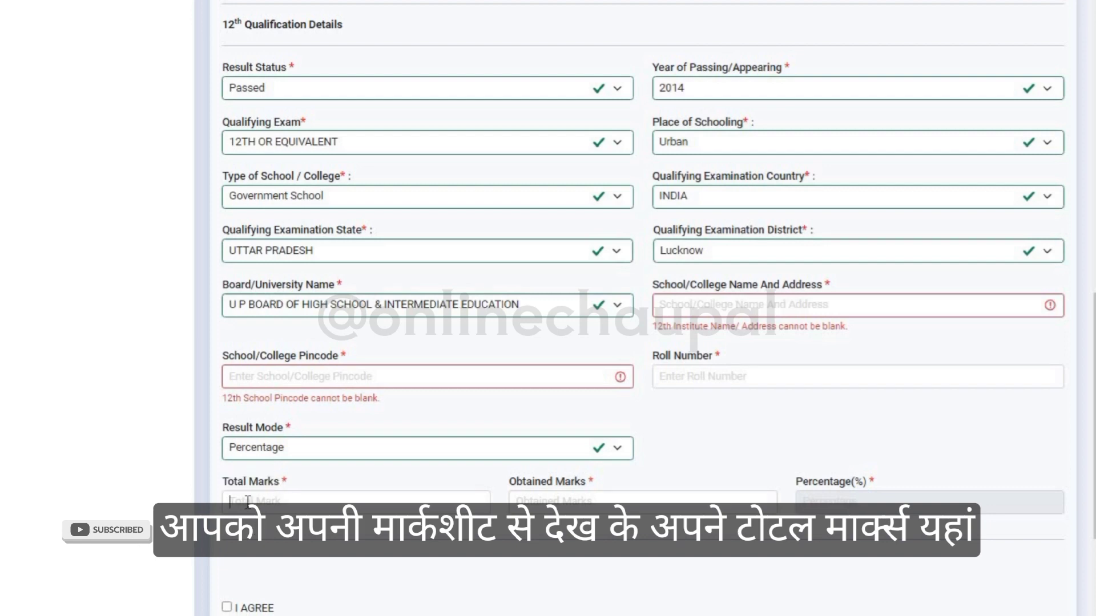
{"action": "left_click", "coordinate": [252, 529]}
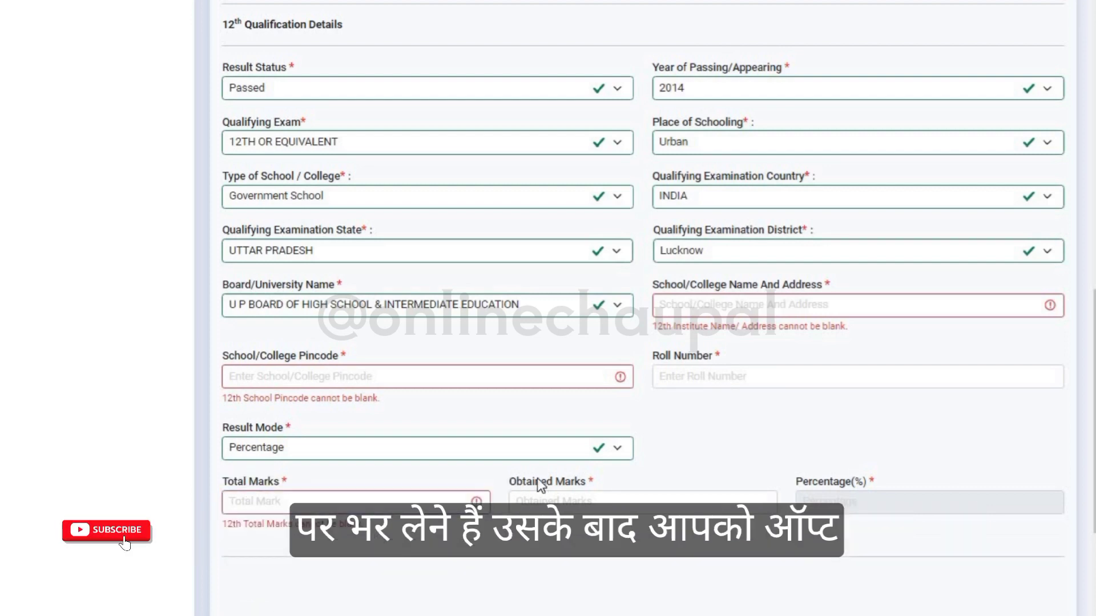
{"action": "left_click_drag", "start_coordinate": [509, 483], "coordinate": [577, 482]}
{"action": "left_click", "coordinate": [581, 500]}
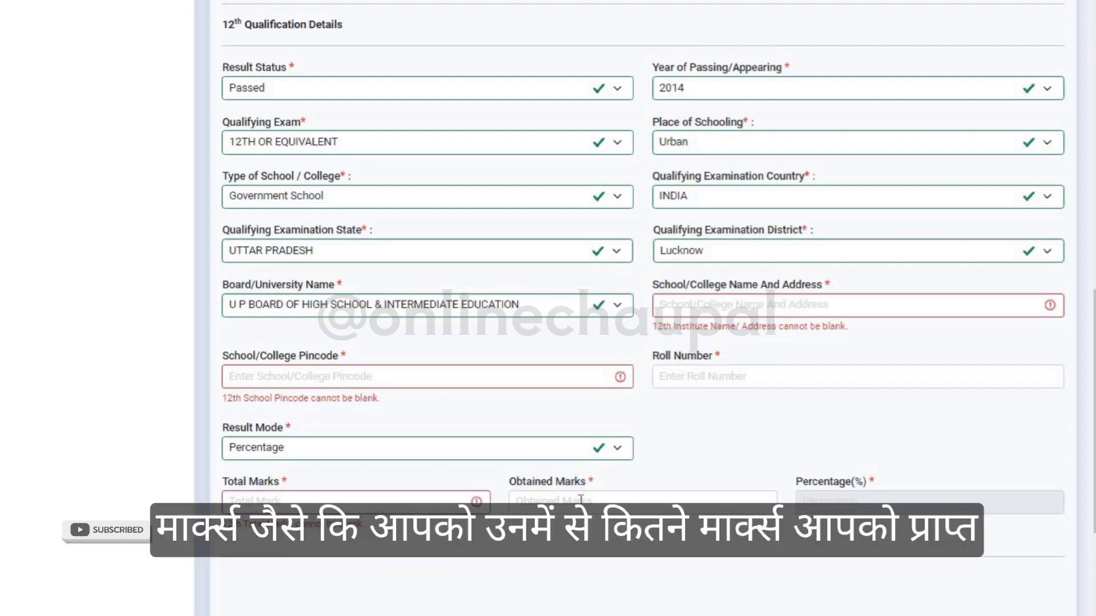
{"action": "left_click", "coordinate": [537, 501]}
{"action": "left_click", "coordinate": [717, 451]}
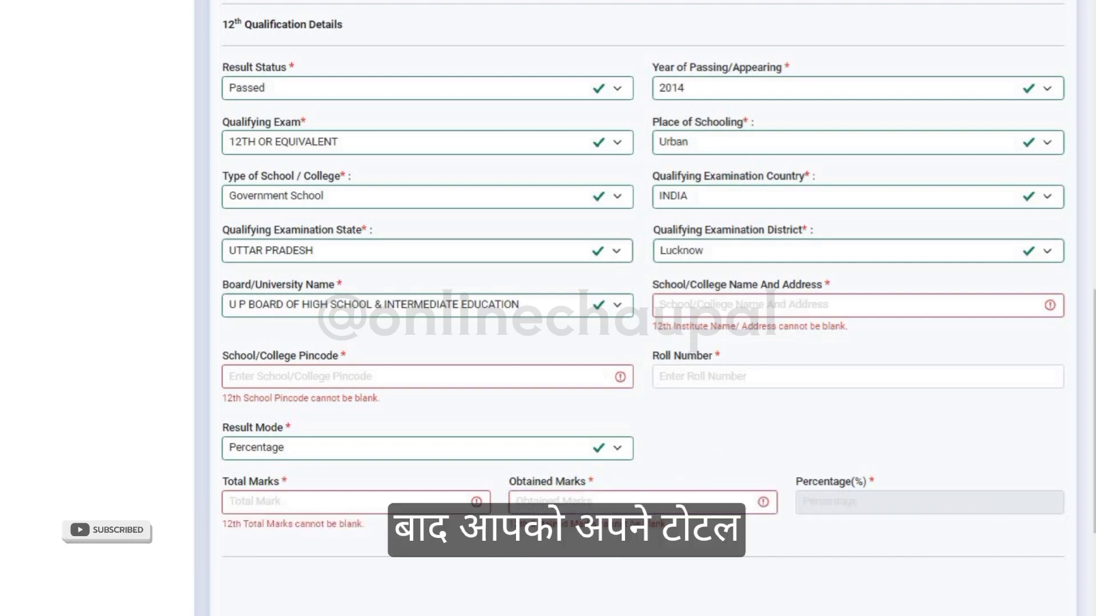
{"action": "left_click_drag", "start_coordinate": [222, 481], "coordinate": [281, 482]}
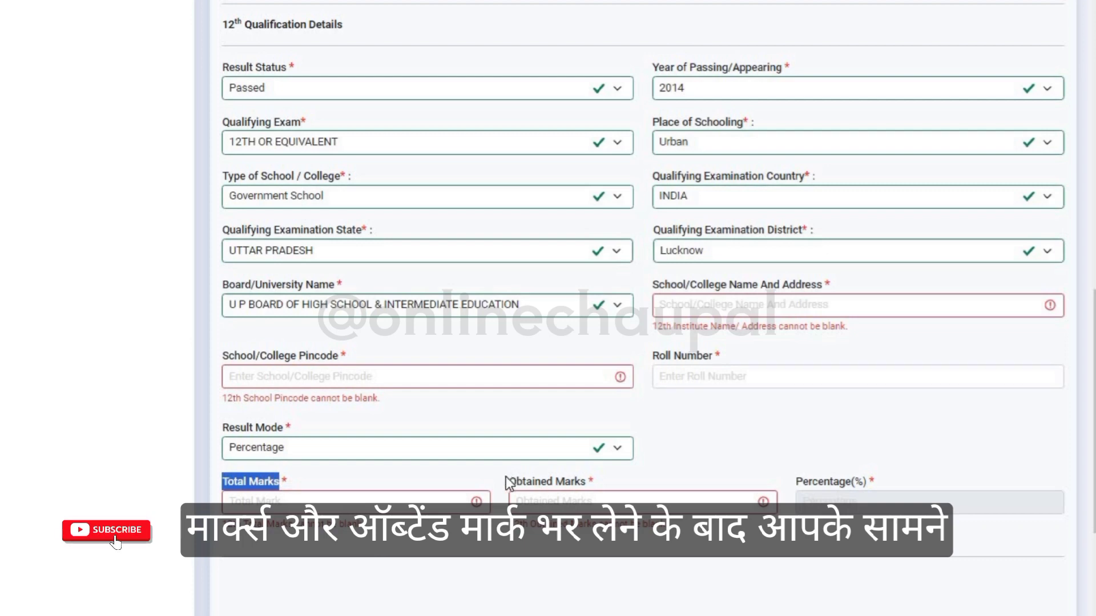
{"action": "left_click_drag", "start_coordinate": [507, 482], "coordinate": [587, 484]}
{"action": "left_click_drag", "start_coordinate": [794, 481], "coordinate": [869, 483]}
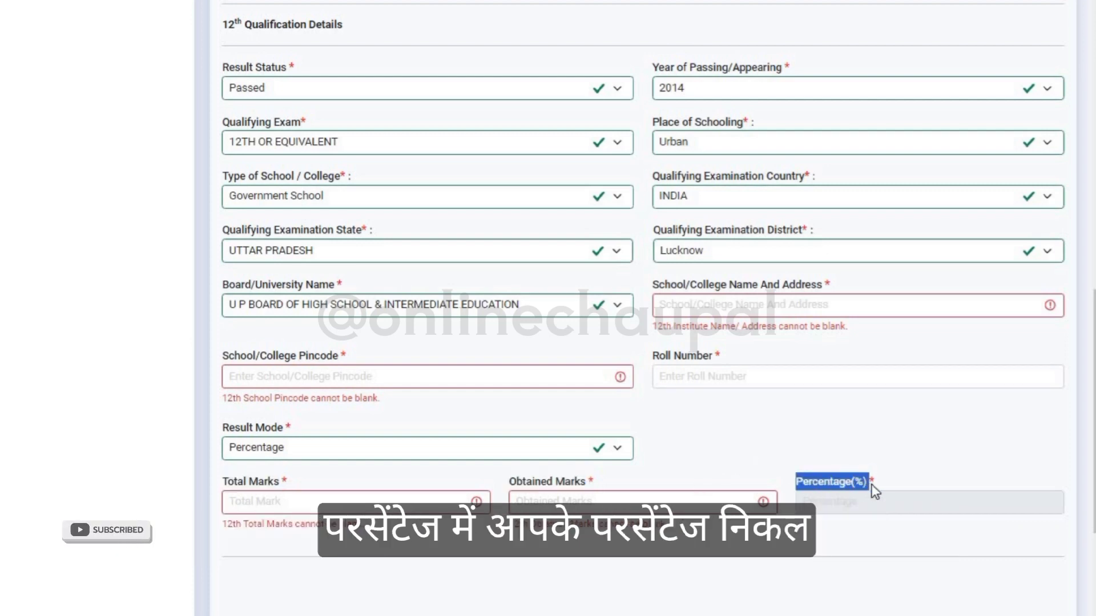
- Save the 12th details (250 of 500, 50.00%) and acknowledge the saved-successfully message
{"action": "left_click", "coordinate": [947, 475]}
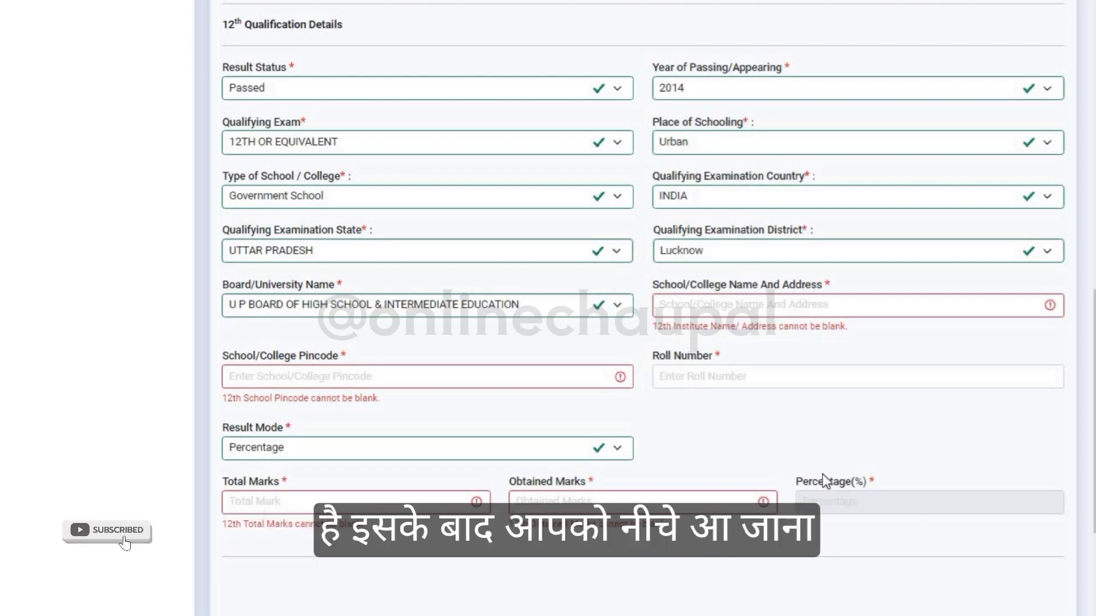
{"action": "scroll", "coordinate": [250, 479], "scroll_direction": "down", "scroll_amount": 3}
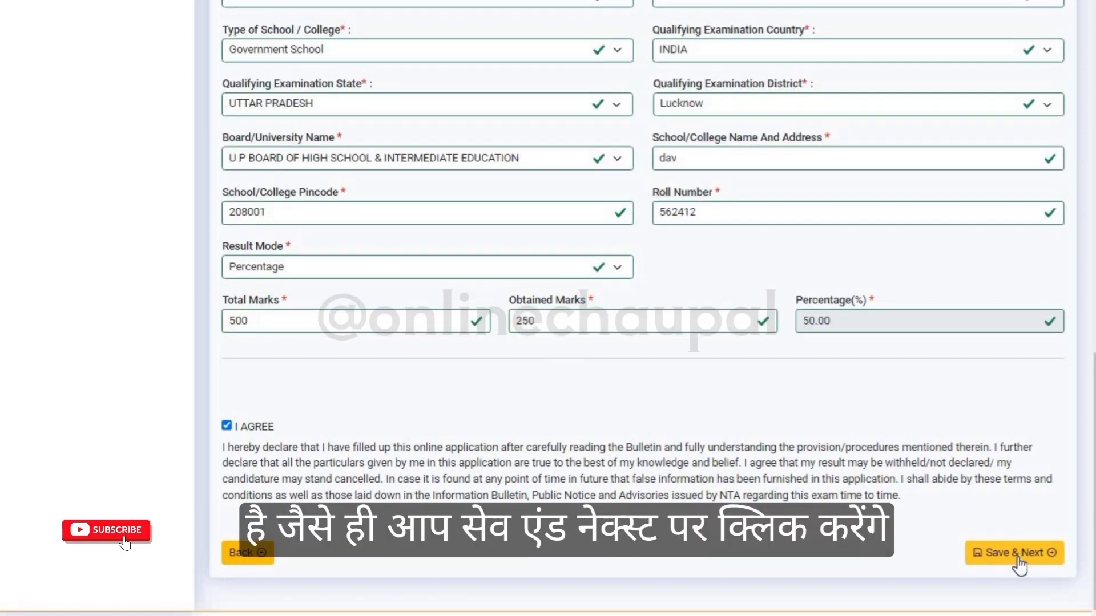
{"action": "left_click", "coordinate": [1019, 557]}
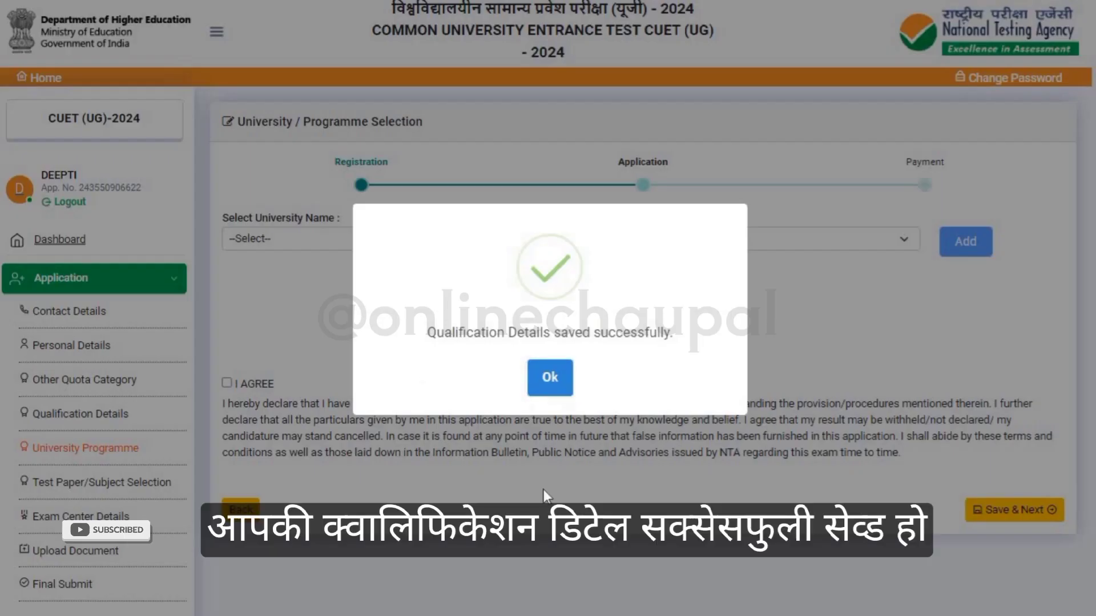
{"action": "left_click", "coordinate": [560, 394]}
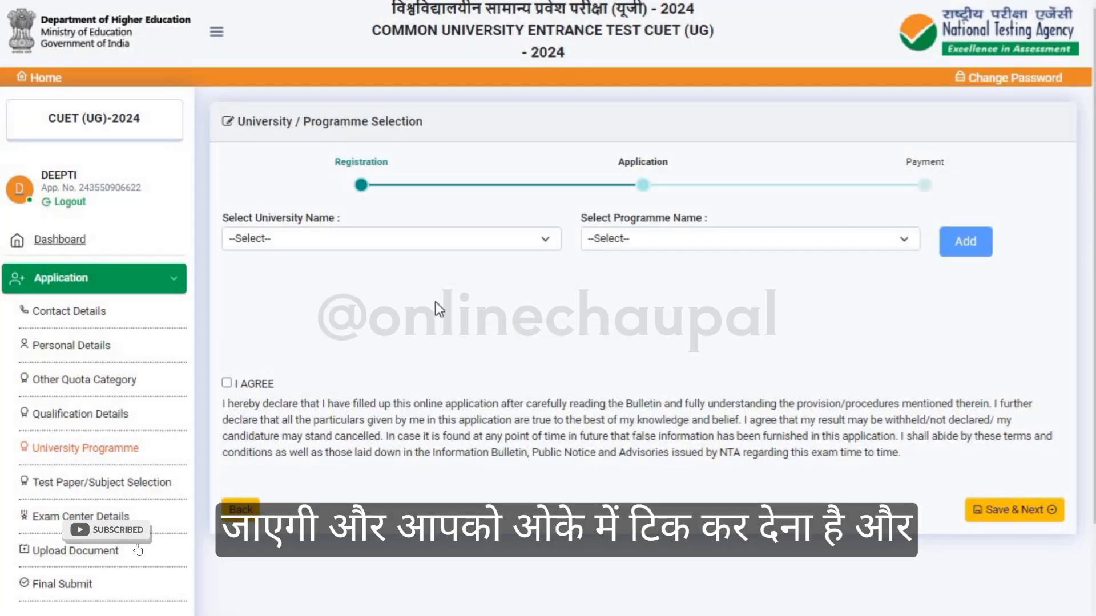
- Choose BABU BANARASI DAS UNIVERSITY as the university name
{"action": "left_click_drag", "start_coordinate": [246, 121], "coordinate": [432, 120]}
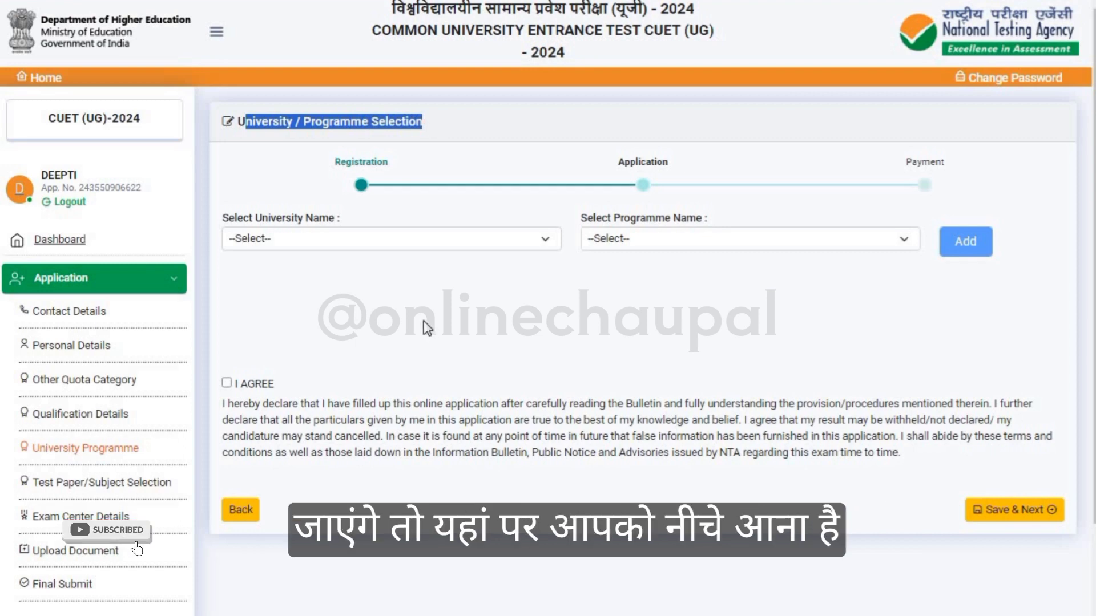
{"action": "left_click", "coordinate": [249, 258]}
{"action": "left_click_drag", "start_coordinate": [223, 218], "coordinate": [333, 220]}
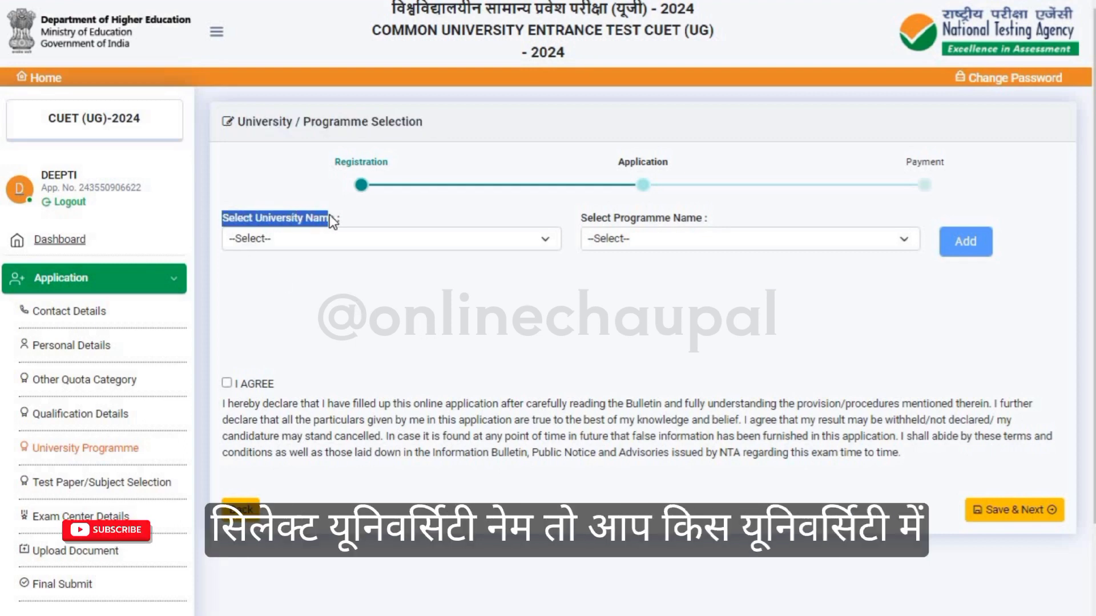
{"action": "left_click", "coordinate": [344, 230]}
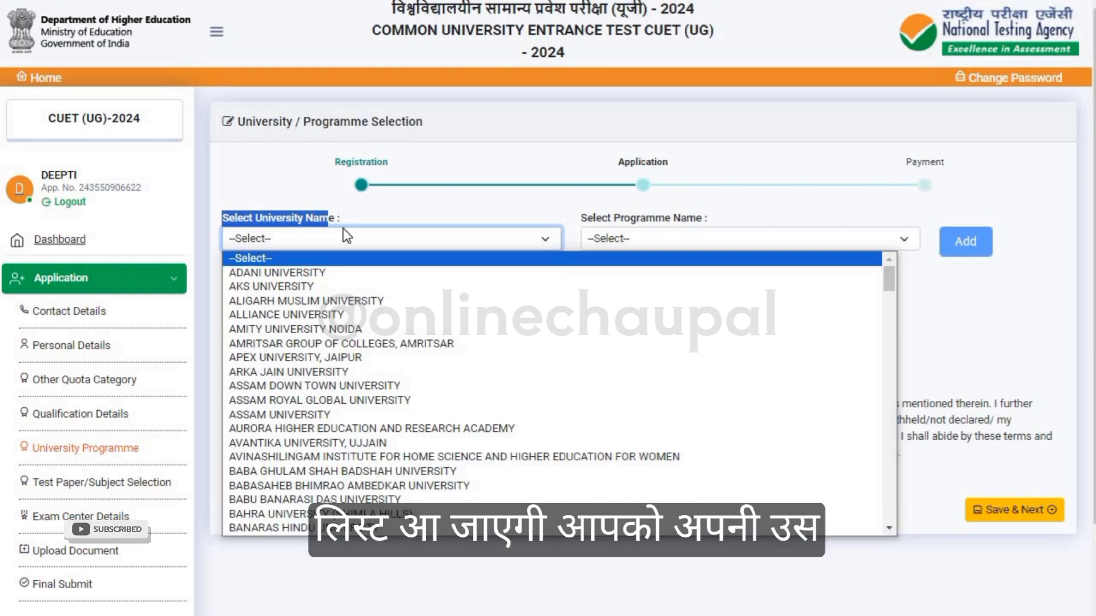
{"action": "left_click", "coordinate": [259, 269]}
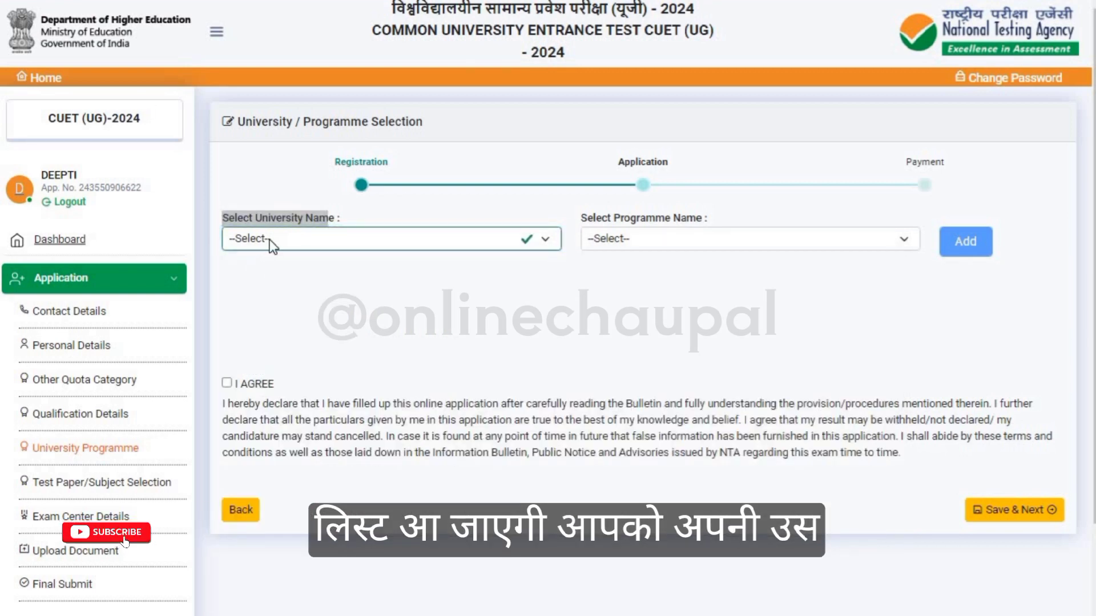
{"action": "left_click", "coordinate": [273, 240]}
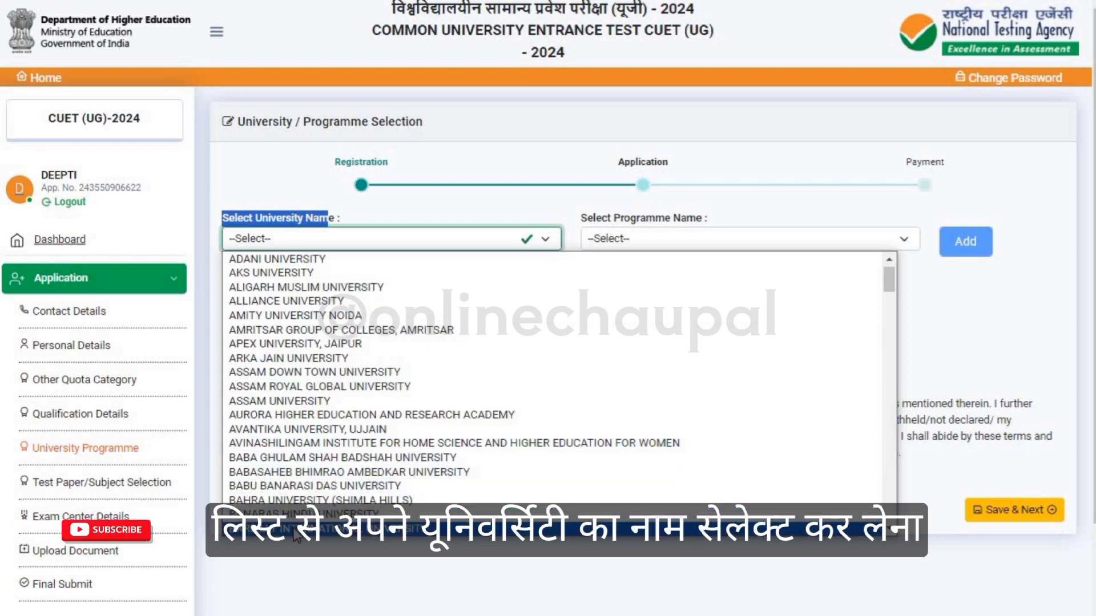
{"action": "left_click", "coordinate": [291, 527]}
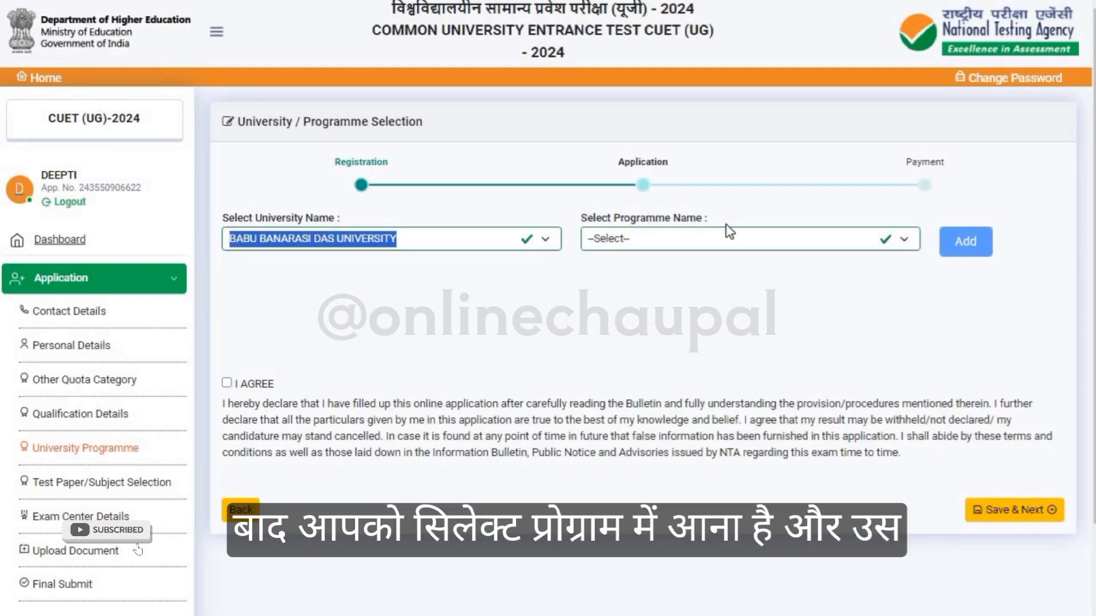
- Select BBA+ MBA as the programme name
{"action": "left_click_drag", "start_coordinate": [725, 224], "coordinate": [579, 217]}
{"action": "left_click", "coordinate": [608, 239]}
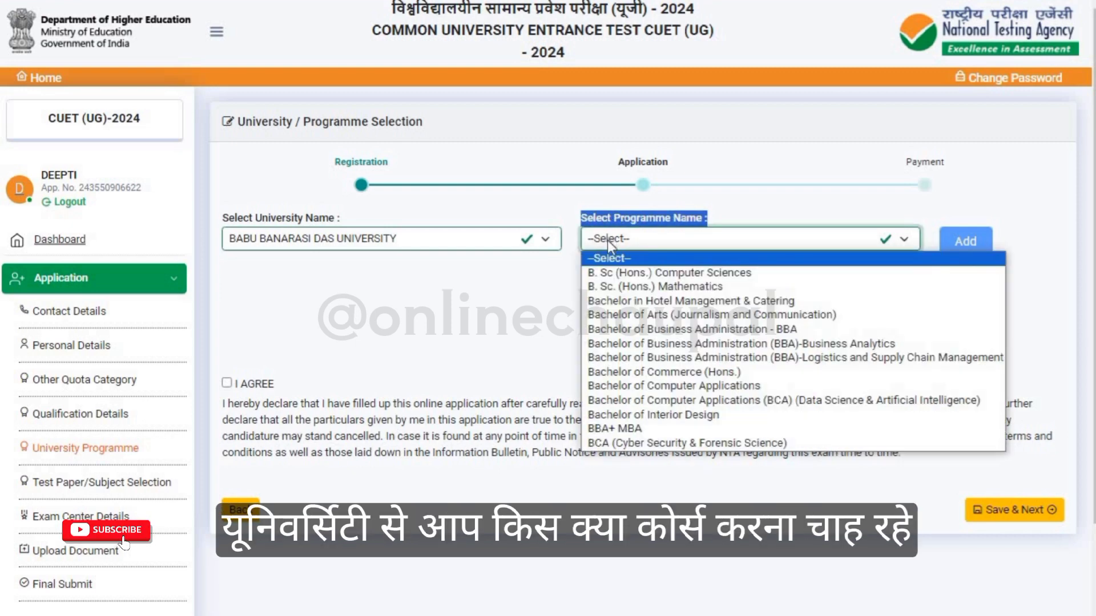
{"action": "left_click", "coordinate": [612, 430]}
{"action": "left_click", "coordinate": [861, 272]}
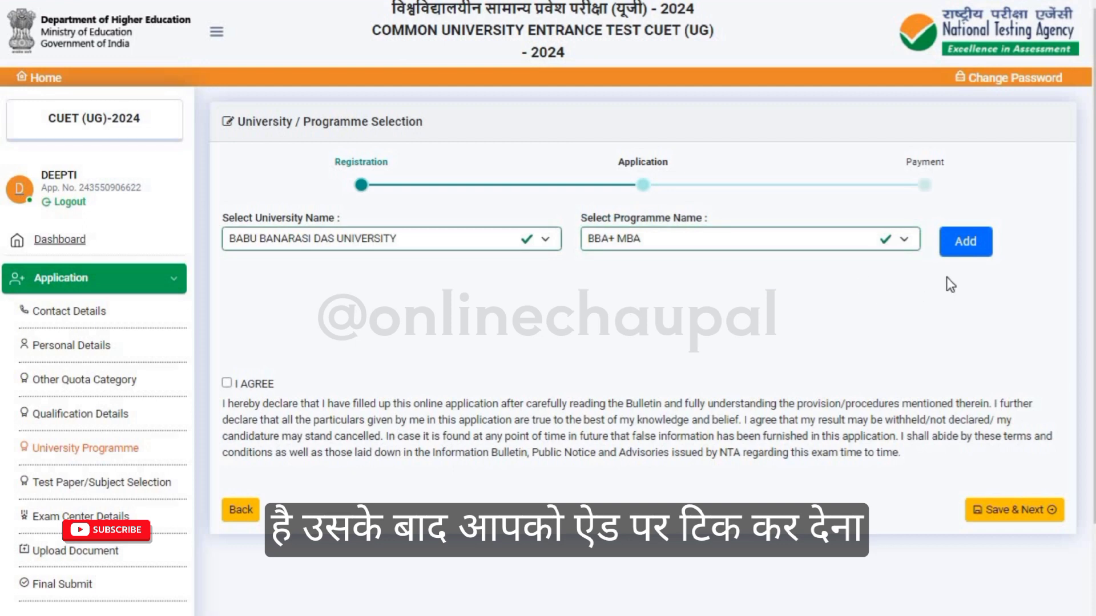
- Add the BBA+ MBA choice, accept the declaration and save the programme selection
{"action": "left_click", "coordinate": [973, 243]}
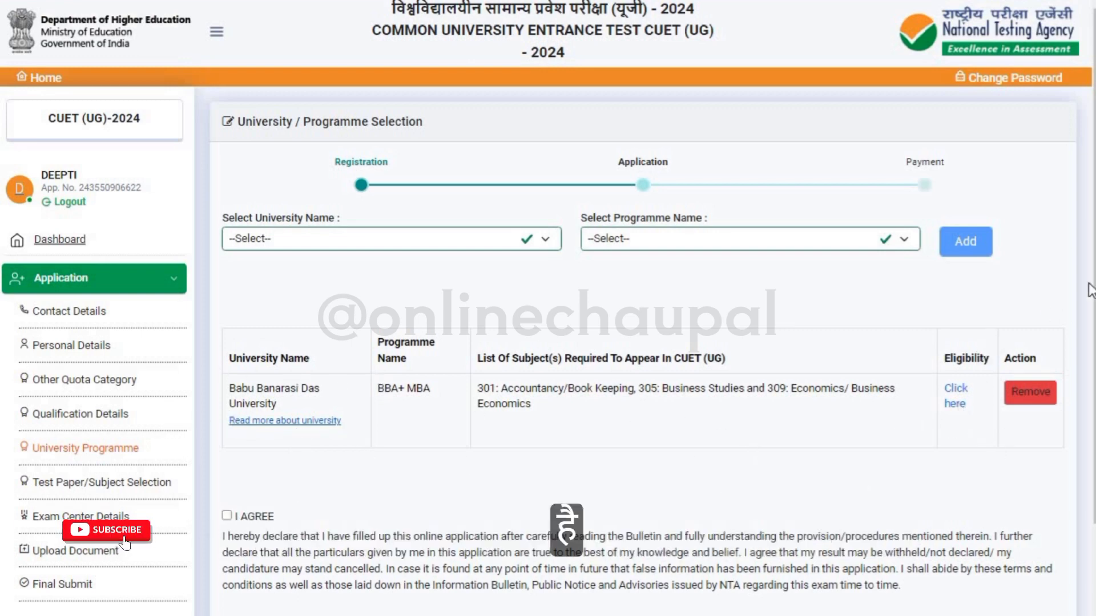
{"action": "scroll", "coordinate": [231, 392], "scroll_direction": "down", "scroll_amount": 2}
{"action": "left_click", "coordinate": [227, 411]}
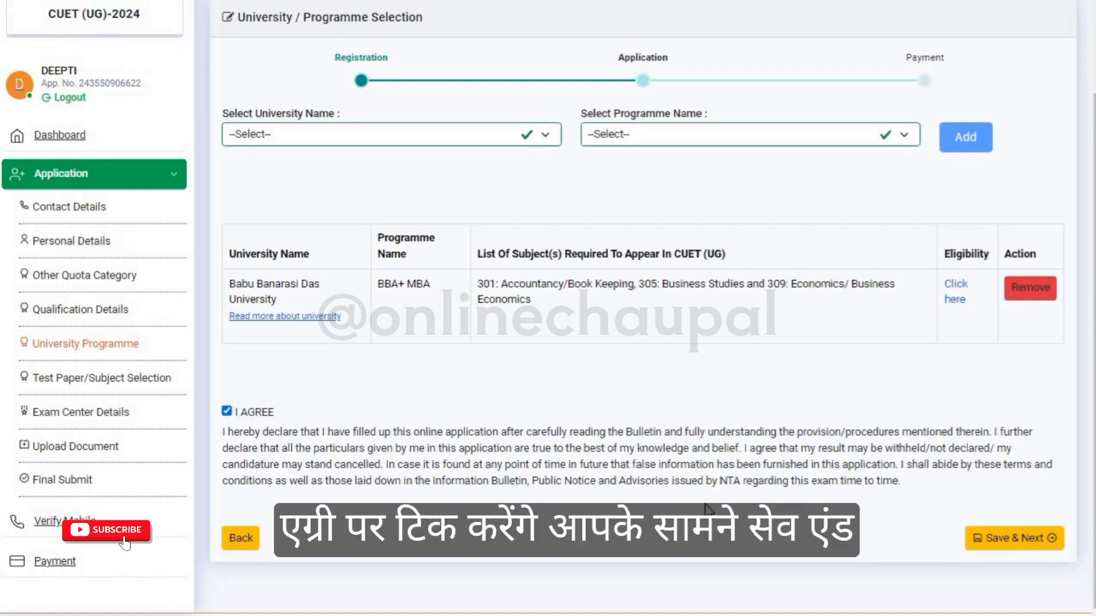
{"action": "left_click", "coordinate": [1023, 540]}
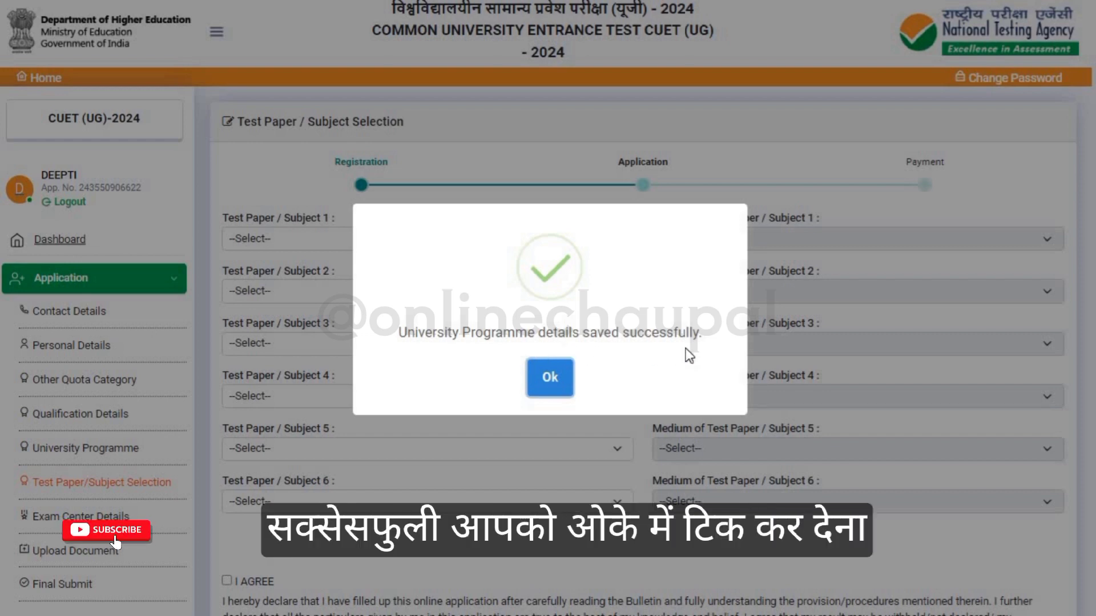
{"action": "left_click", "coordinate": [550, 377]}
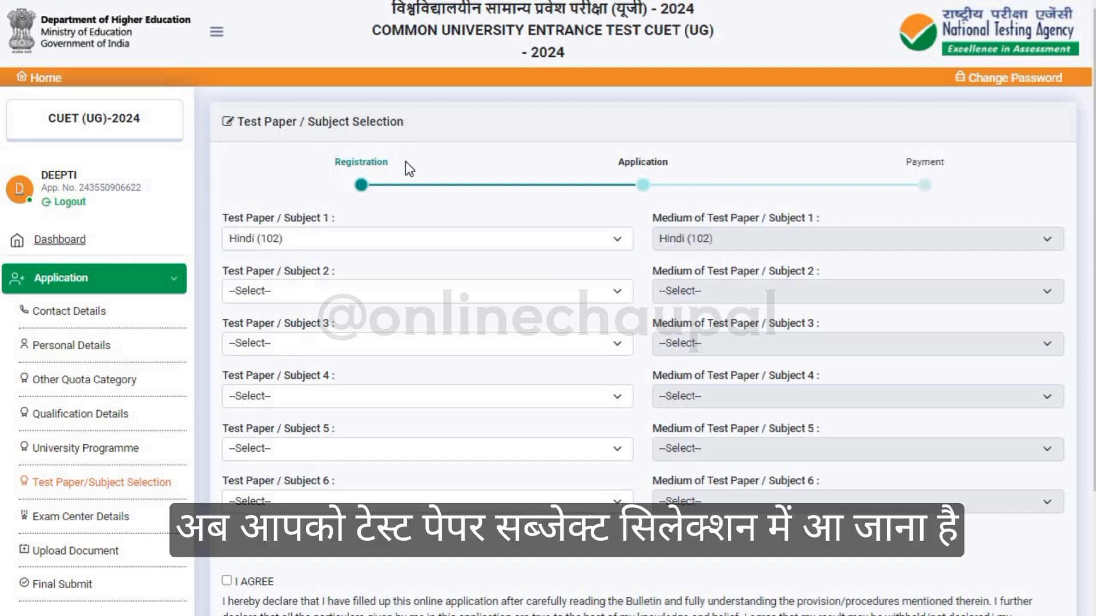
- Choose Hindi (102) and English (101) as the first two test papers, then save
{"action": "left_click_drag", "start_coordinate": [225, 221], "coordinate": [311, 221]}
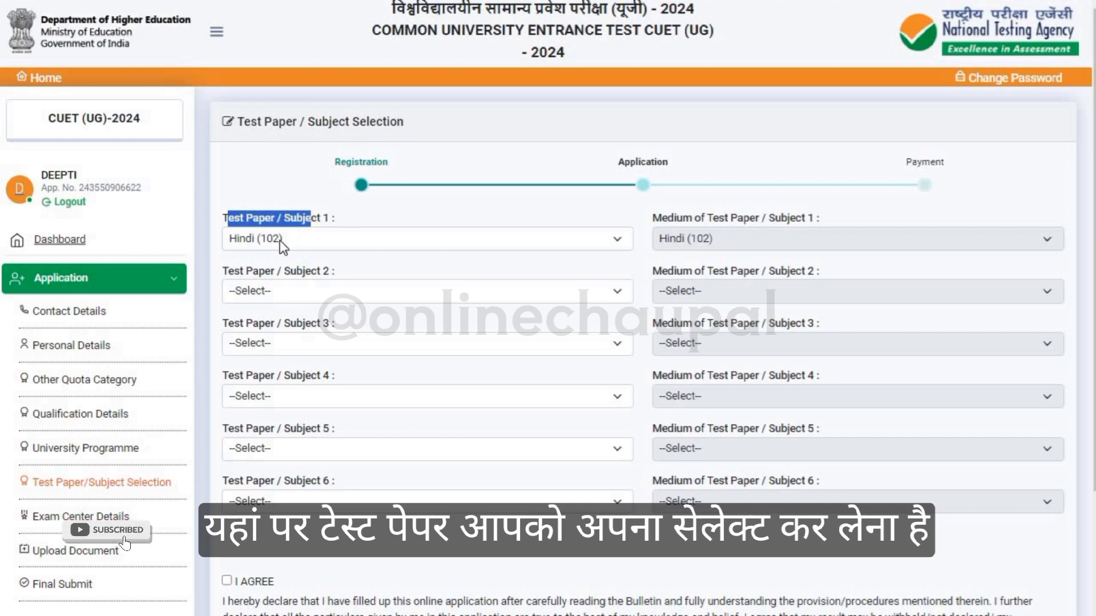
{"action": "left_click", "coordinate": [279, 241]}
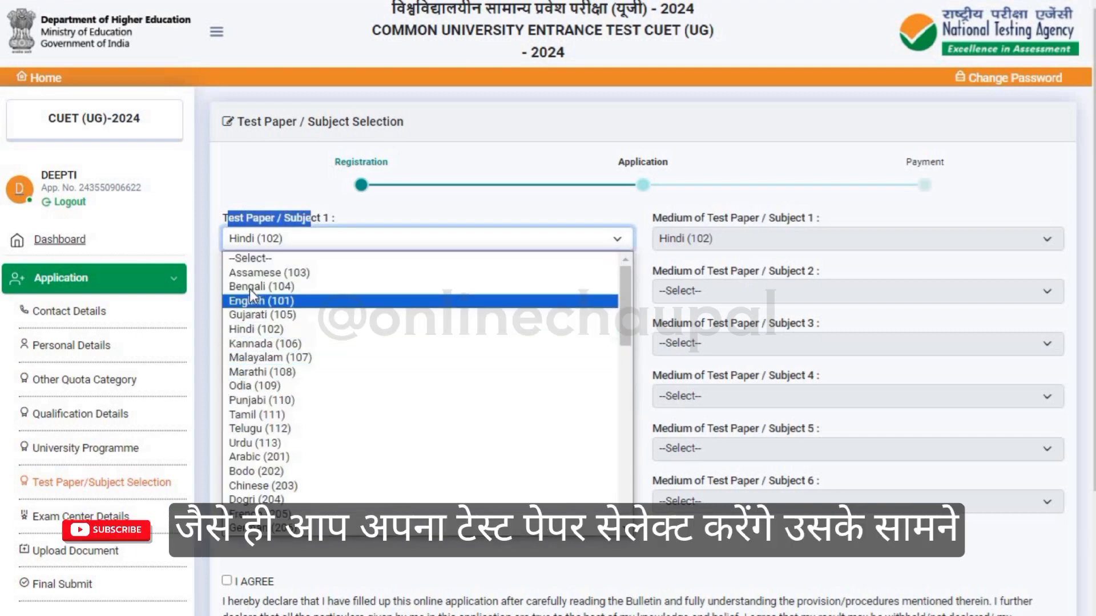
{"action": "left_click", "coordinate": [256, 331]}
{"action": "left_click", "coordinate": [655, 238]}
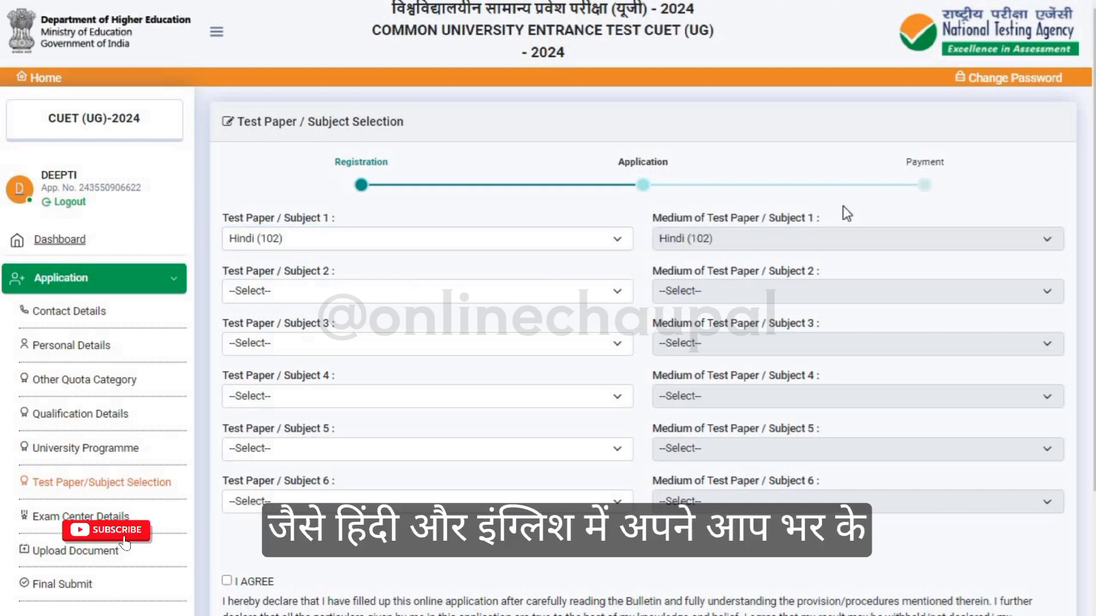
{"action": "left_click", "coordinate": [283, 292]}
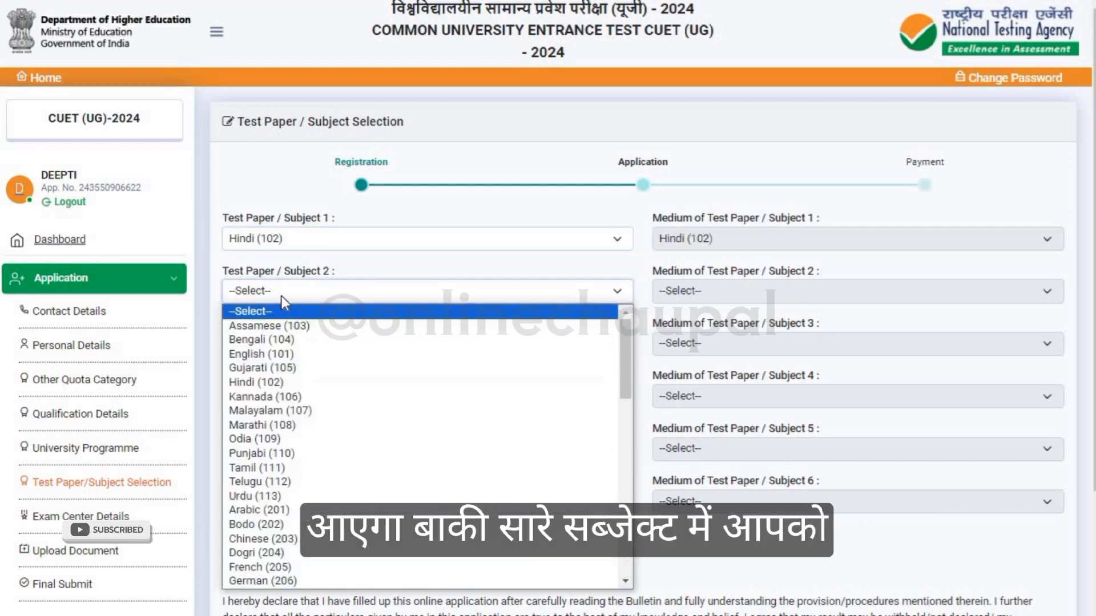
{"action": "left_click", "coordinate": [244, 354]}
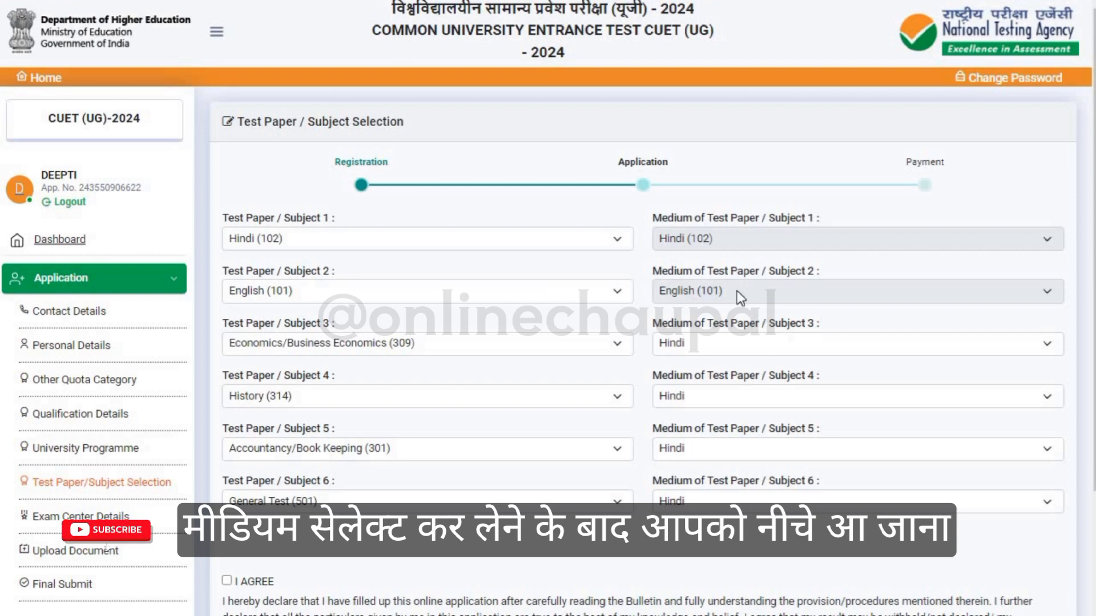
{"action": "scroll", "coordinate": [741, 297], "scroll_direction": "down", "scroll_amount": 3}
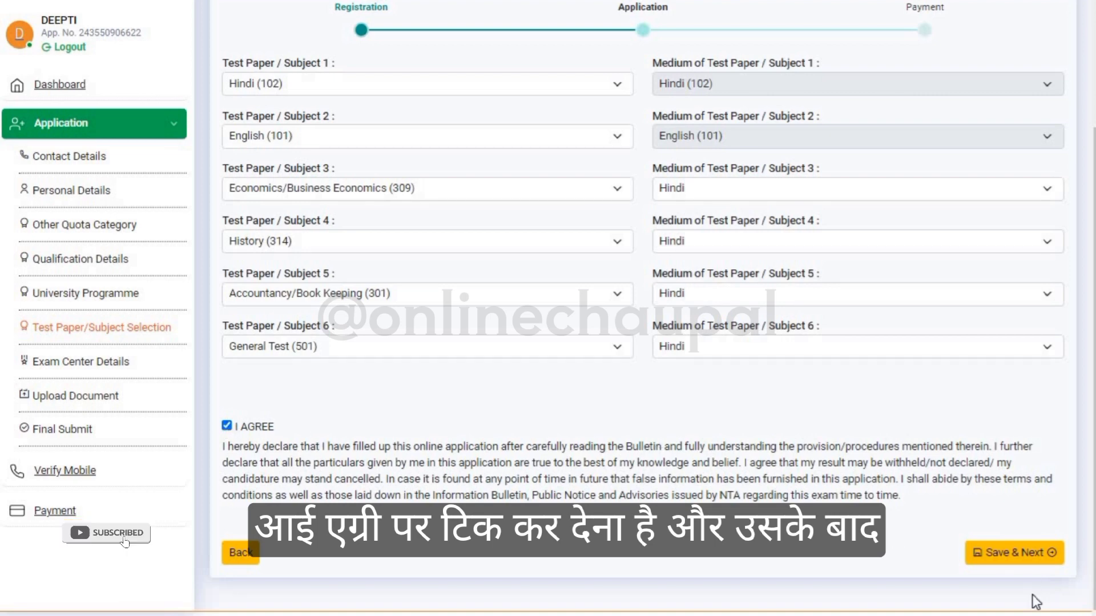
{"action": "left_click", "coordinate": [1017, 553]}
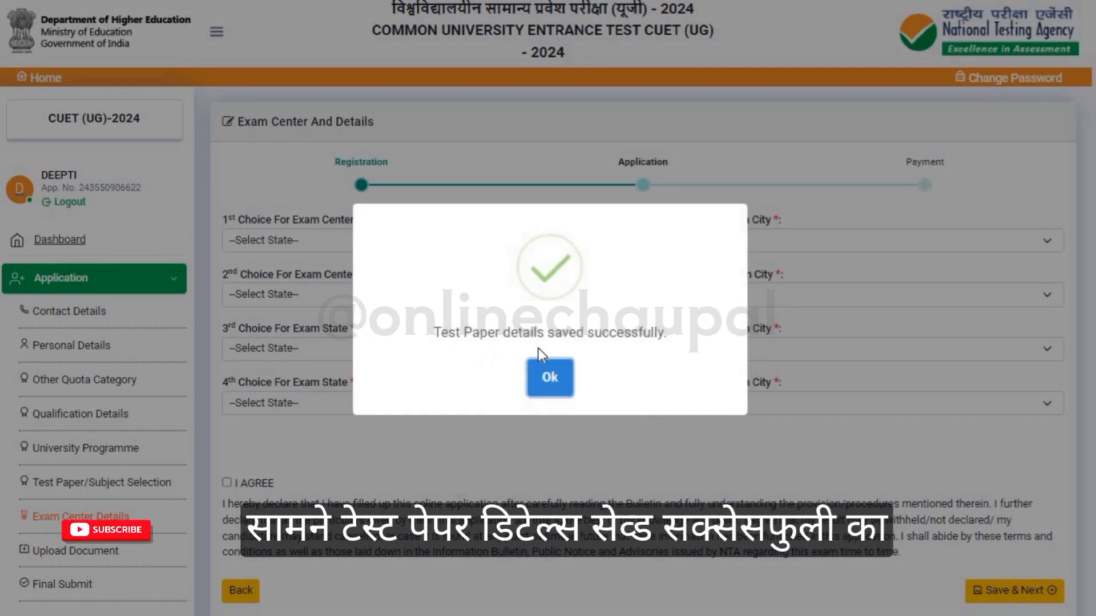
- Set the first exam centre choice to UTTAR PRADESH, Lucknow
{"action": "left_click", "coordinate": [553, 380]}
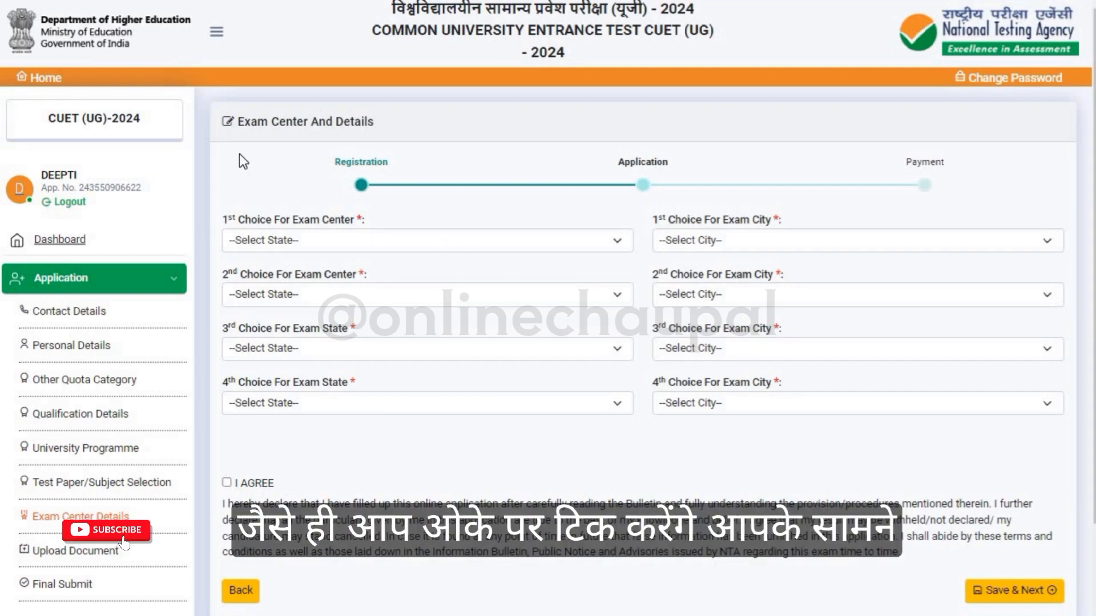
{"action": "left_click_drag", "start_coordinate": [239, 127], "coordinate": [378, 128]}
{"action": "left_click", "coordinate": [378, 128]}
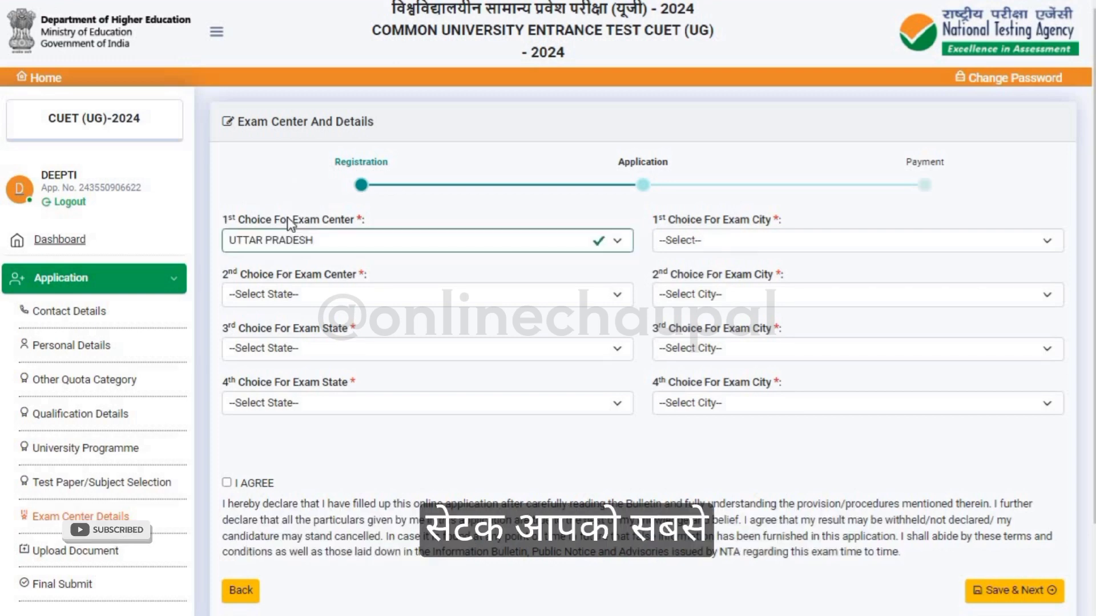
{"action": "left_click", "coordinate": [262, 245]}
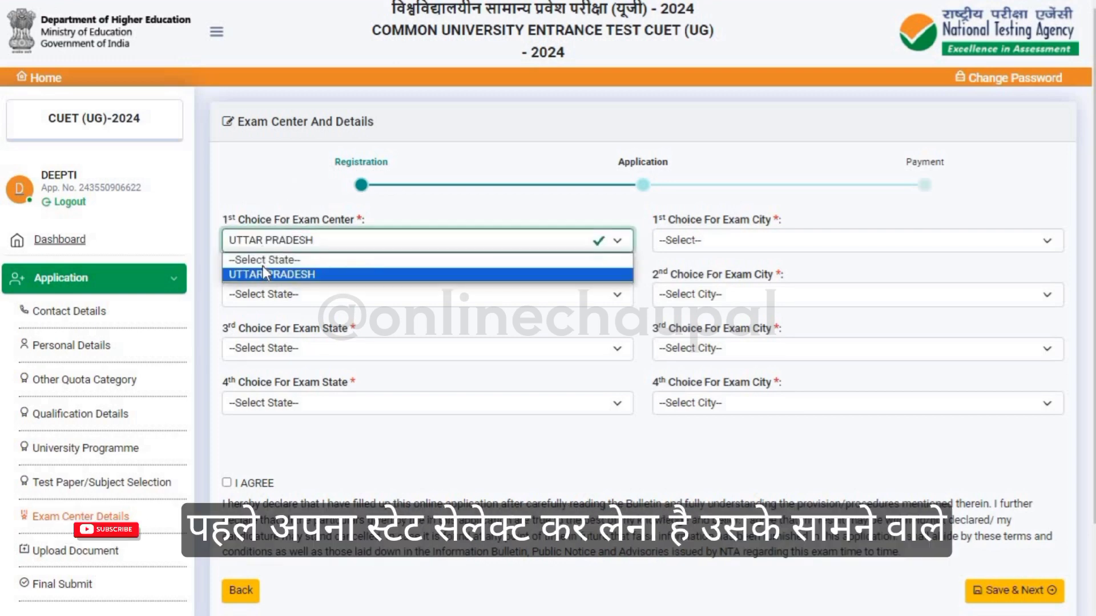
{"action": "left_click", "coordinate": [263, 275]}
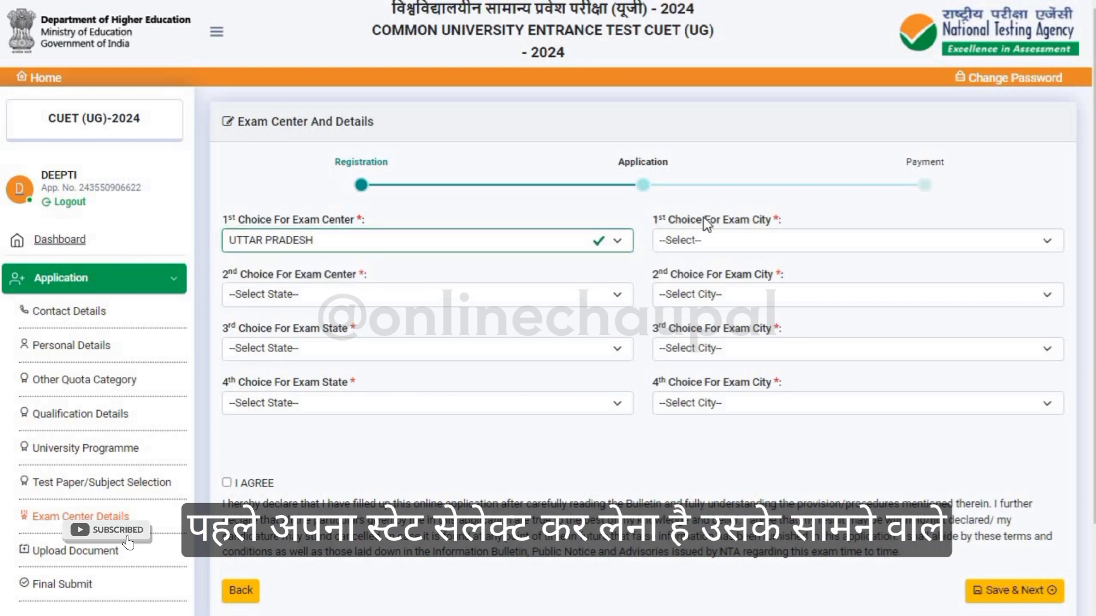
{"action": "left_click_drag", "start_coordinate": [740, 219], "coordinate": [700, 238]}
{"action": "left_click", "coordinate": [700, 240]}
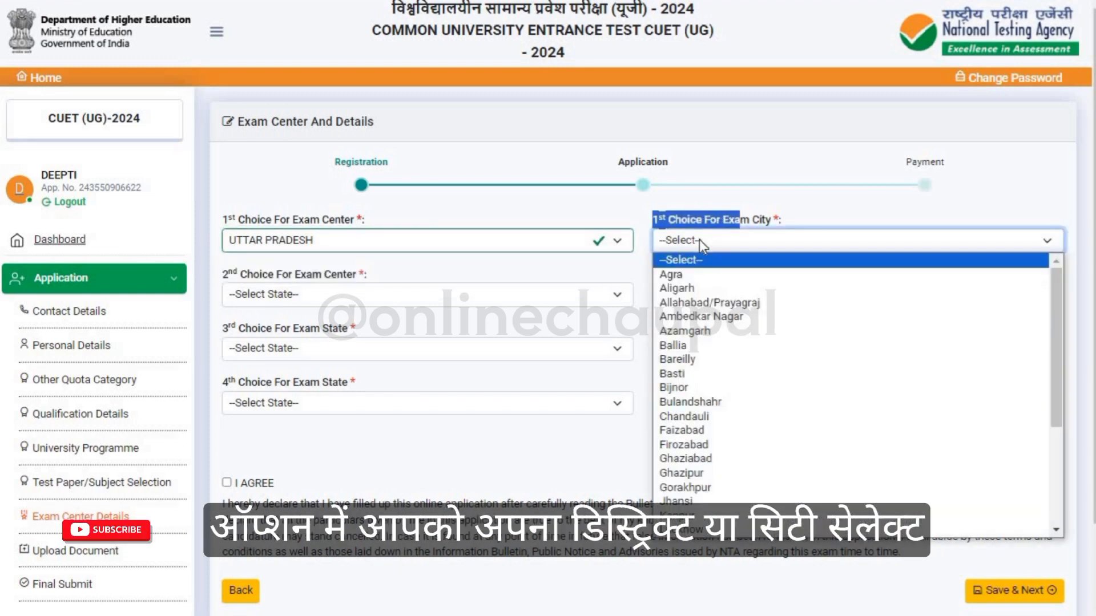
{"action": "key", "text": "l"}
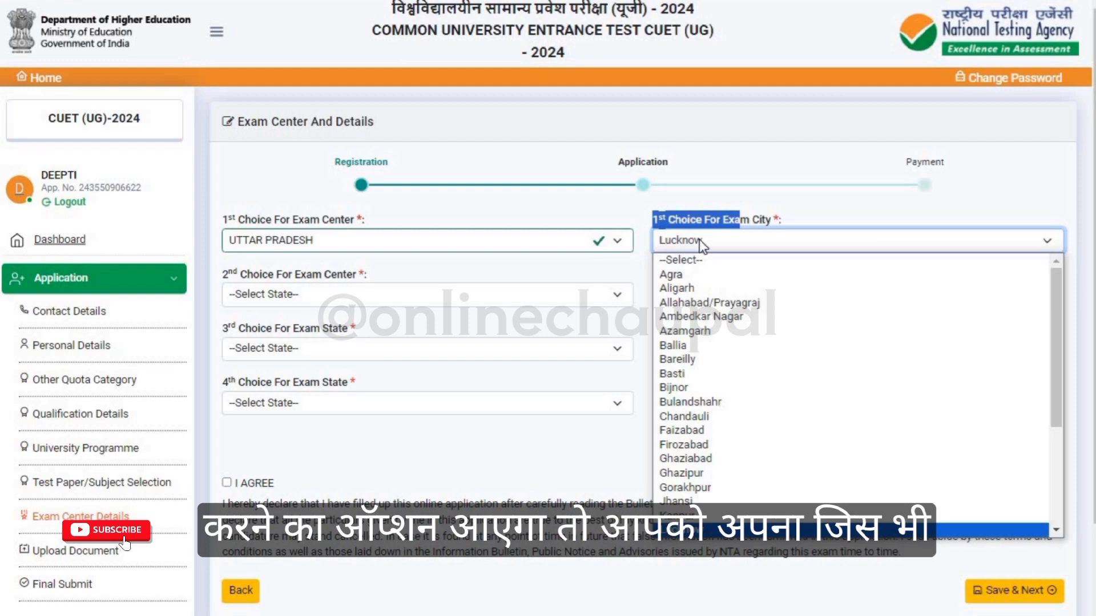
{"action": "key", "text": "Return"}
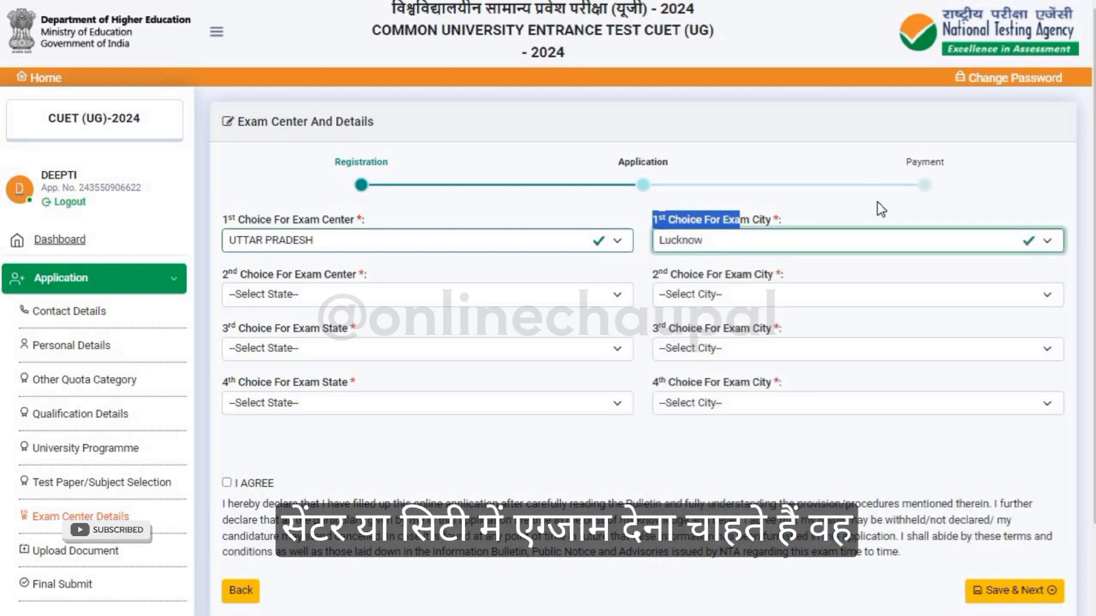
{"action": "left_click", "coordinate": [877, 201]}
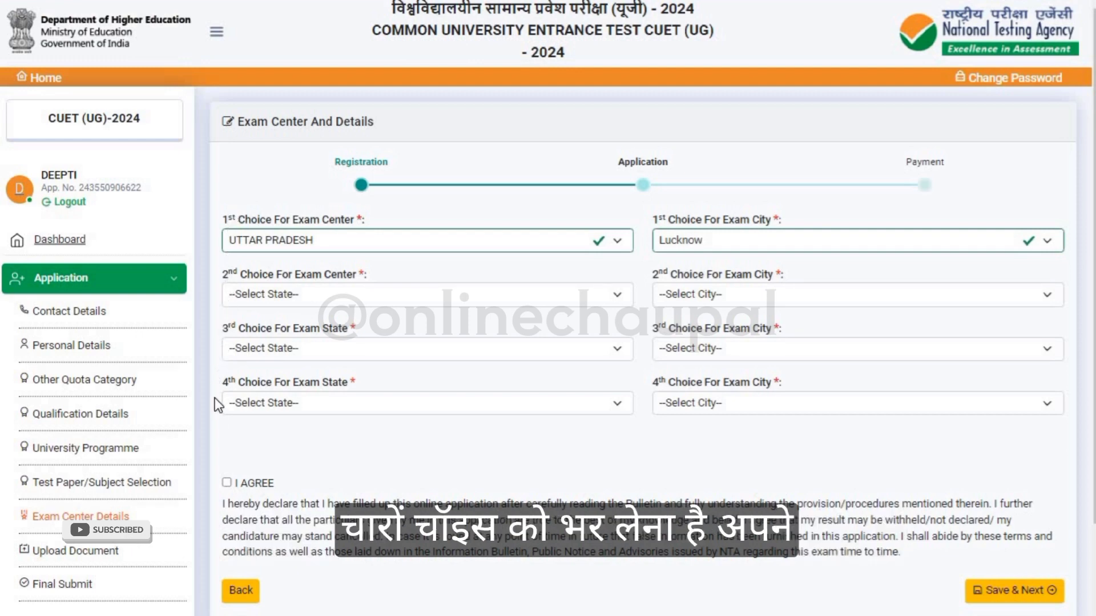
- Set the second choice to UTTAR PRADESH, Kanpur, agree to the declaration and save
{"action": "left_click", "coordinate": [250, 301]}
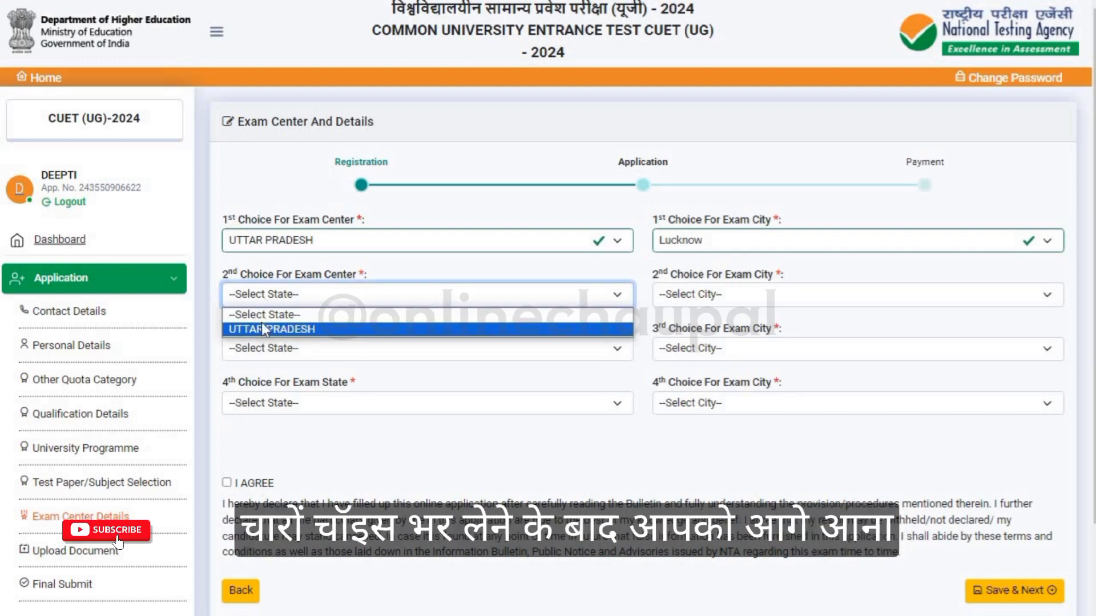
{"action": "left_click", "coordinate": [263, 328]}
{"action": "left_click", "coordinate": [718, 293]}
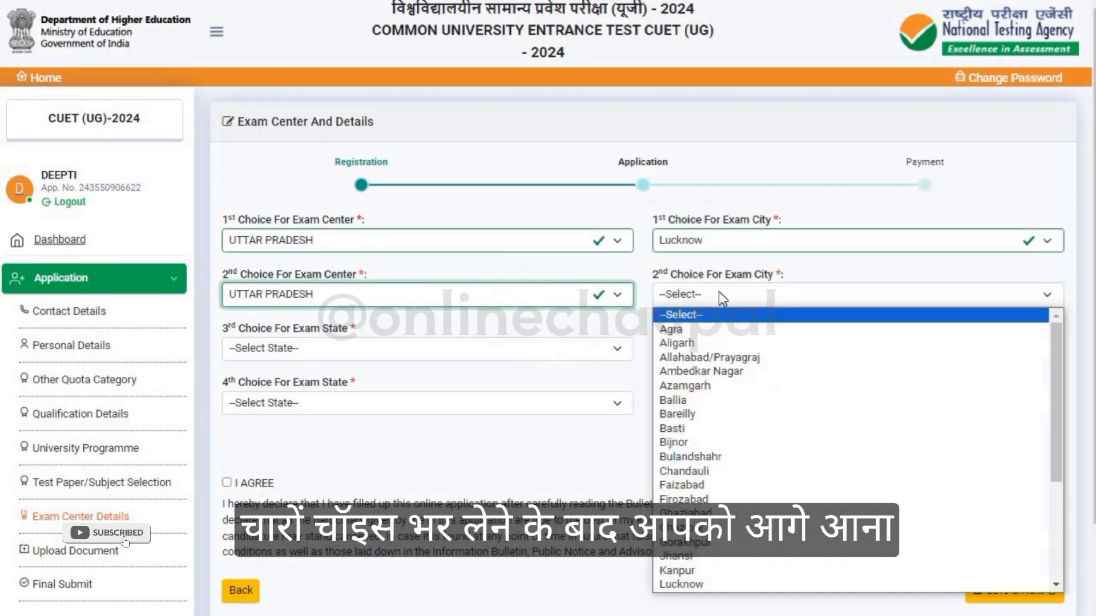
{"action": "left_click", "coordinate": [686, 571]}
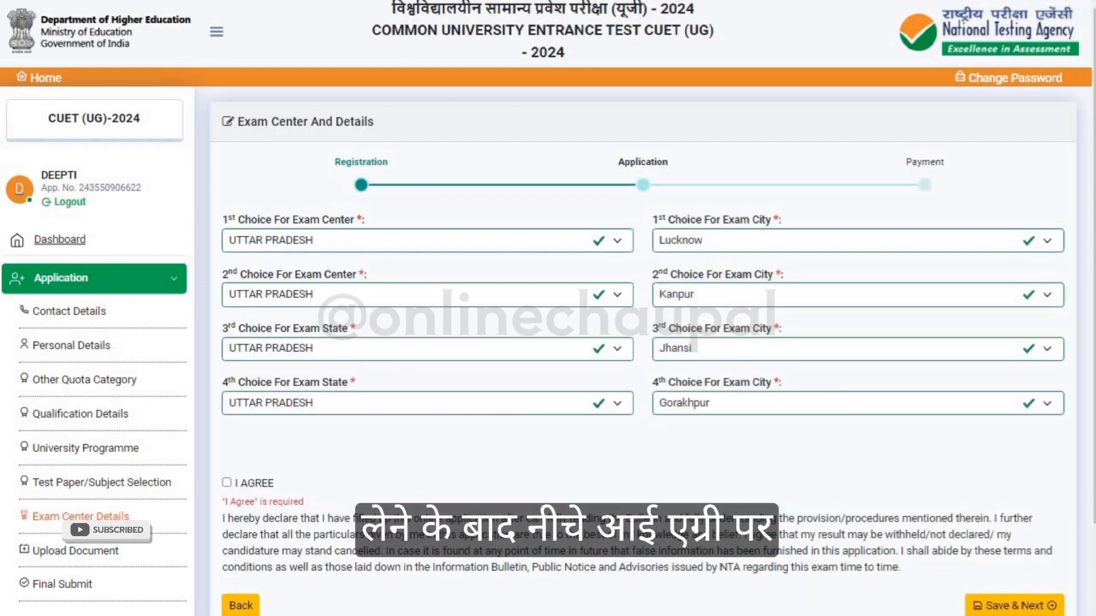
{"action": "left_click", "coordinate": [227, 483]}
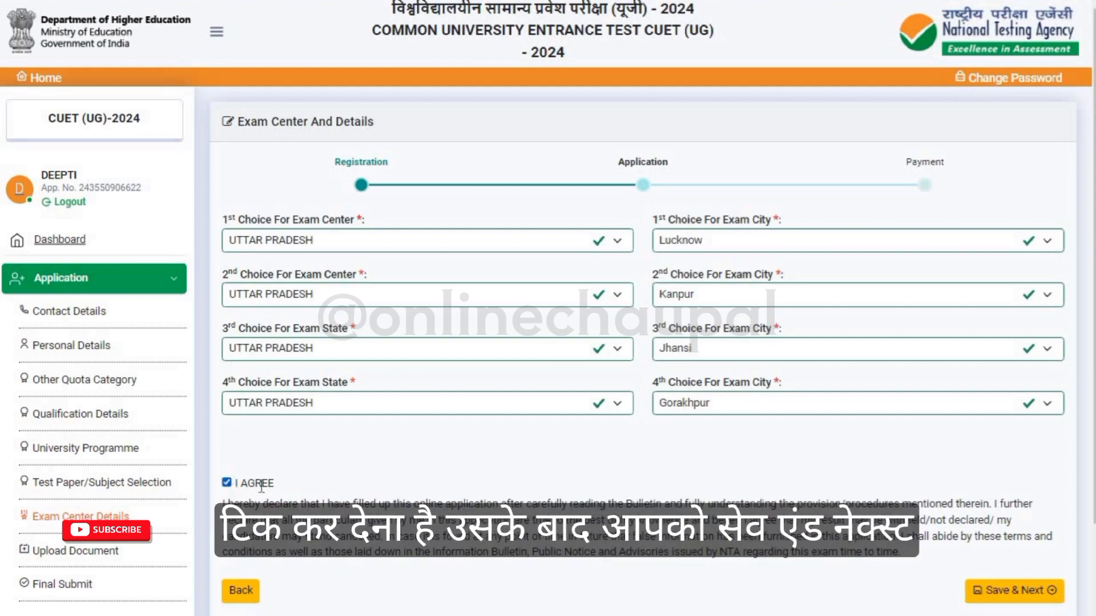
{"action": "left_click", "coordinate": [1019, 594]}
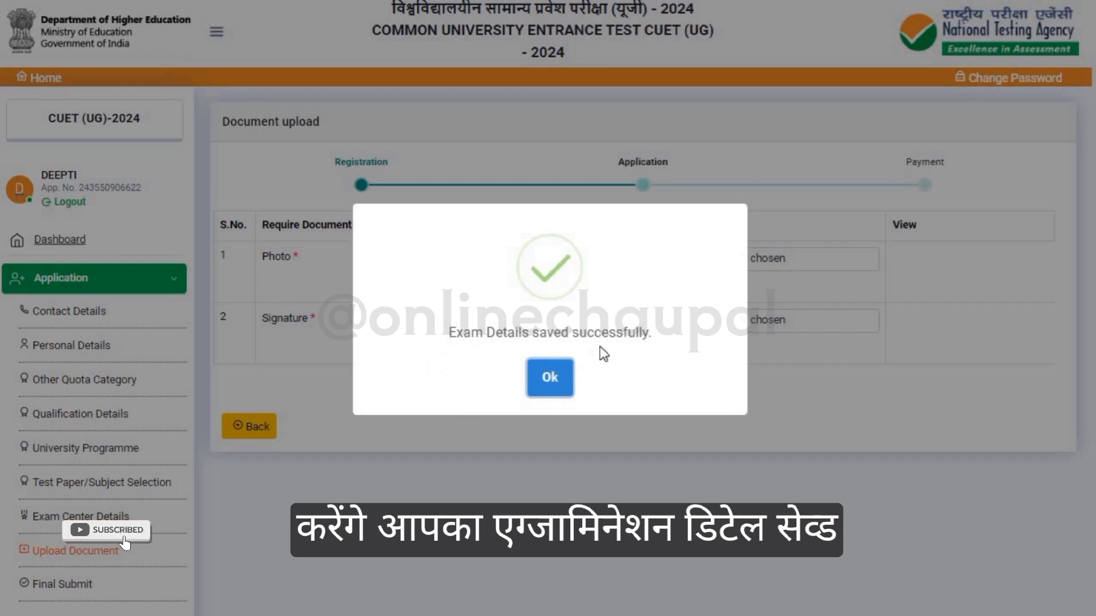
- Close the exam-details saved confirmation and note the photo's 10–200 KB size limit
{"action": "left_click", "coordinate": [549, 378]}
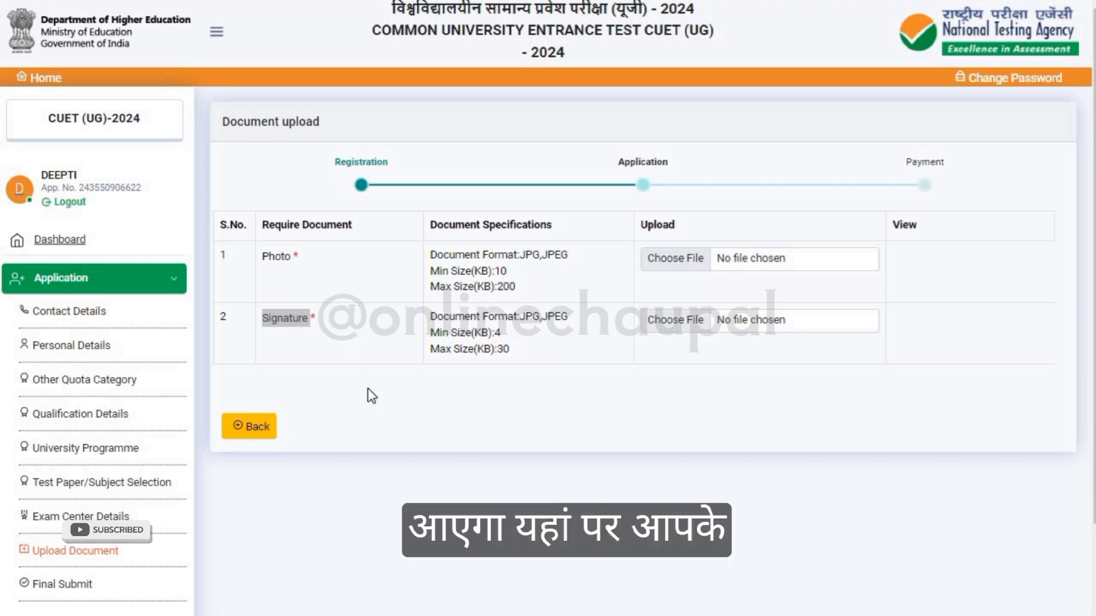
{"action": "triple_click", "coordinate": [286, 257]}
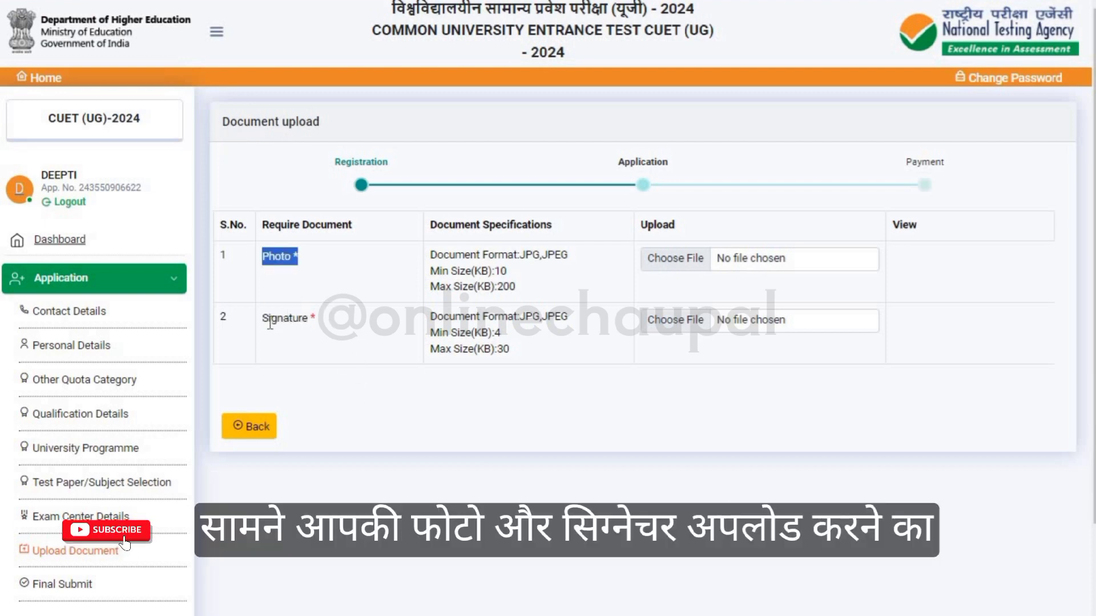
{"action": "left_click", "coordinate": [289, 326]}
{"action": "double_click", "coordinate": [302, 326]}
{"action": "left_click", "coordinate": [443, 417]}
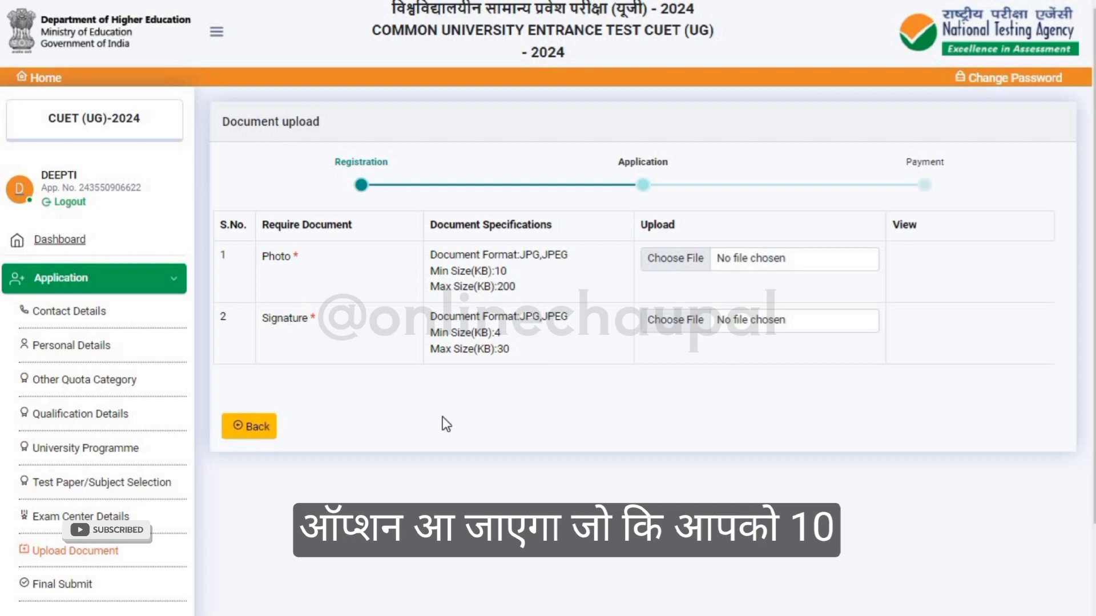
{"action": "left_click_drag", "start_coordinate": [431, 271], "coordinate": [510, 290]}
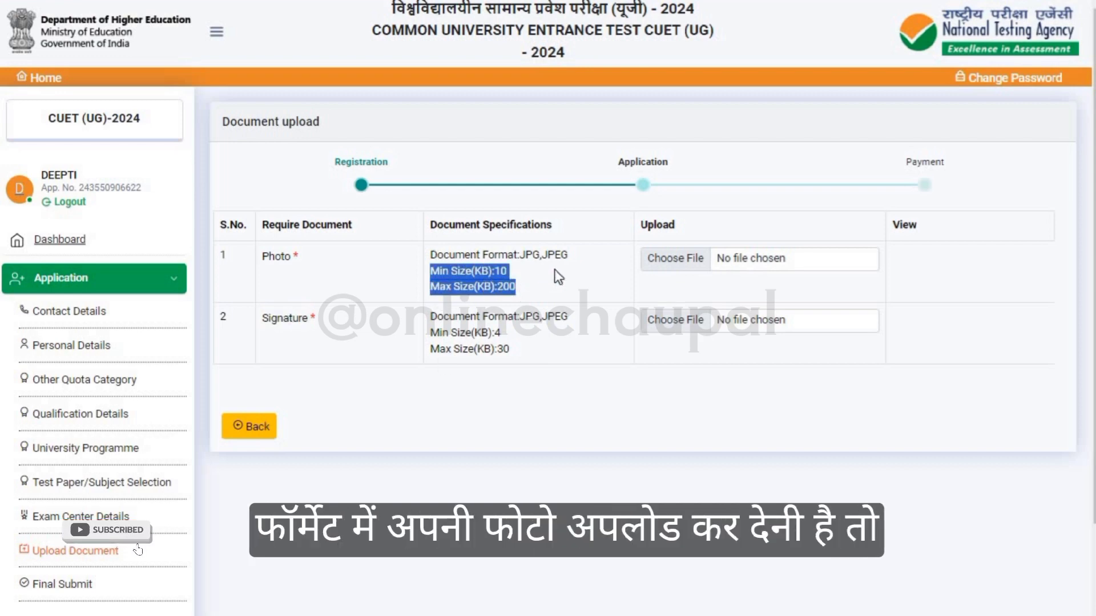
- Upload the candidate's photo file in the Photo row and close the upload confirmation
{"action": "left_click", "coordinate": [673, 264]}
{"action": "left_click", "coordinate": [669, 265]}
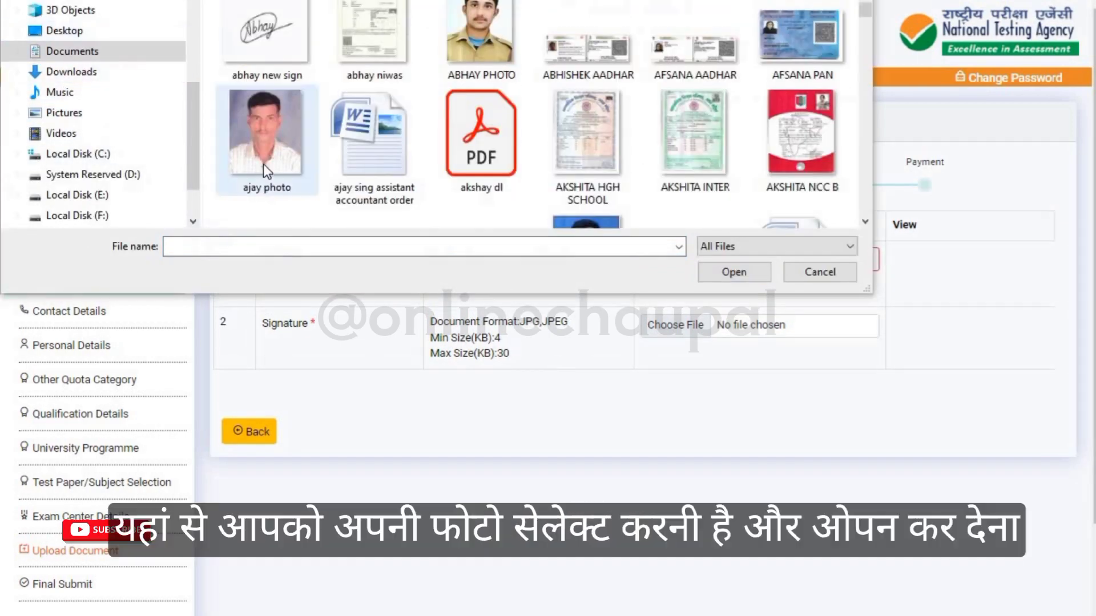
{"action": "left_click", "coordinate": [265, 163]}
{"action": "left_click", "coordinate": [734, 272]}
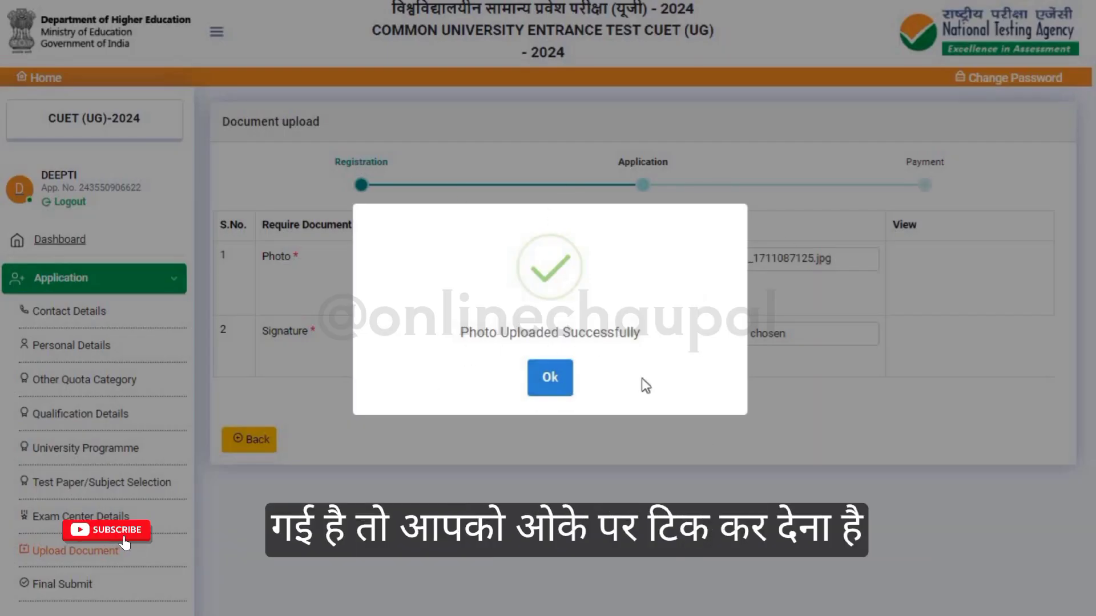
{"action": "left_click", "coordinate": [554, 379]}
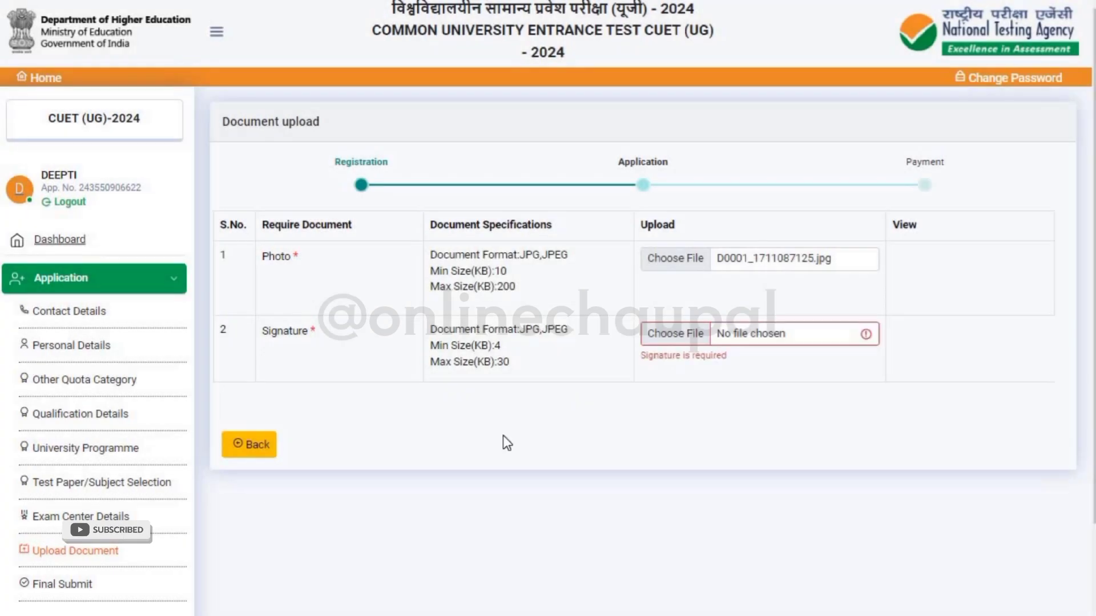
- Upload the 'aman photo' image as the signature and close the success popup
{"action": "triple_click", "coordinate": [282, 332]}
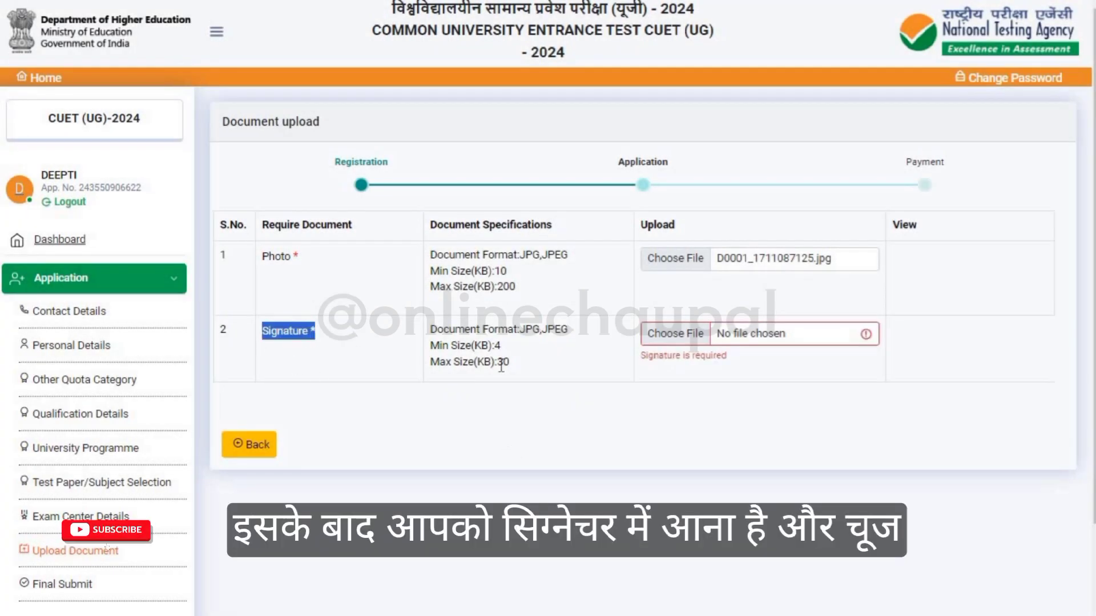
{"action": "left_click", "coordinate": [669, 341]}
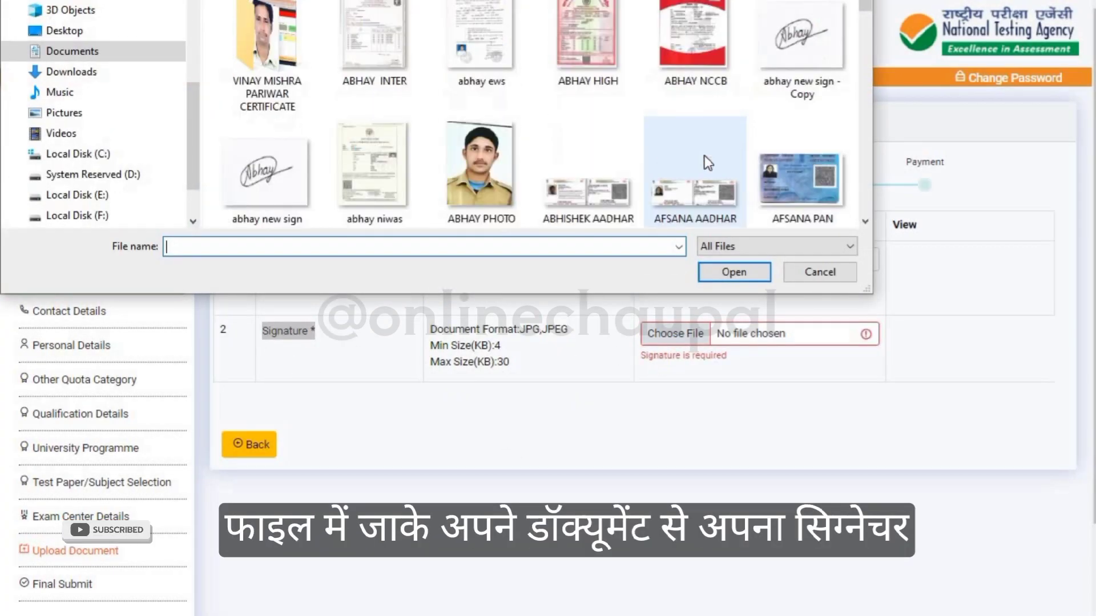
{"action": "scroll", "coordinate": [708, 164], "scroll_direction": "down", "scroll_amount": 3}
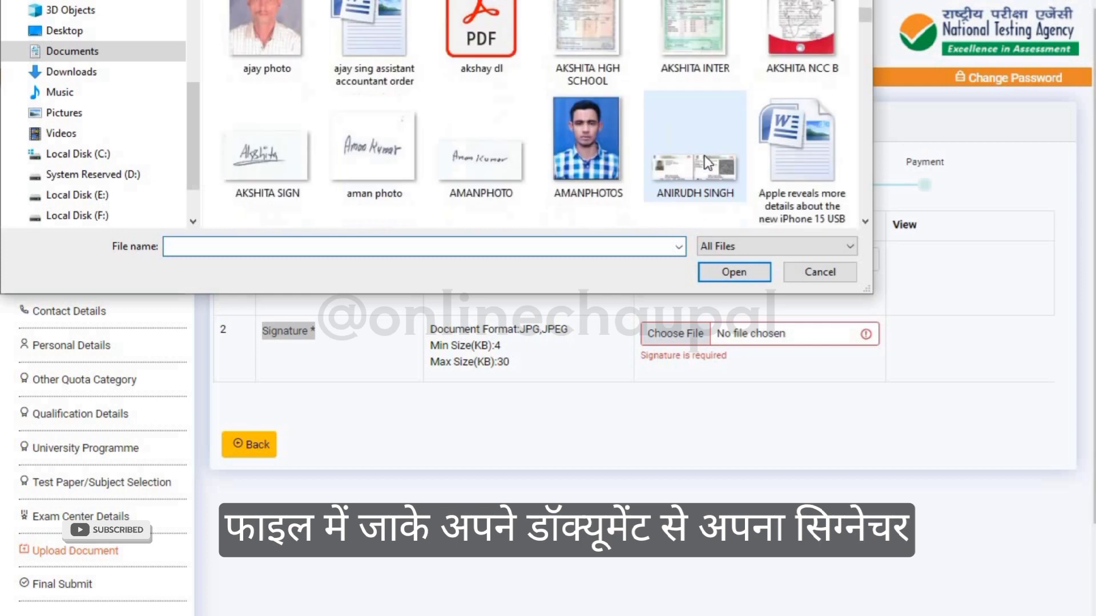
{"action": "left_click", "coordinate": [361, 167]}
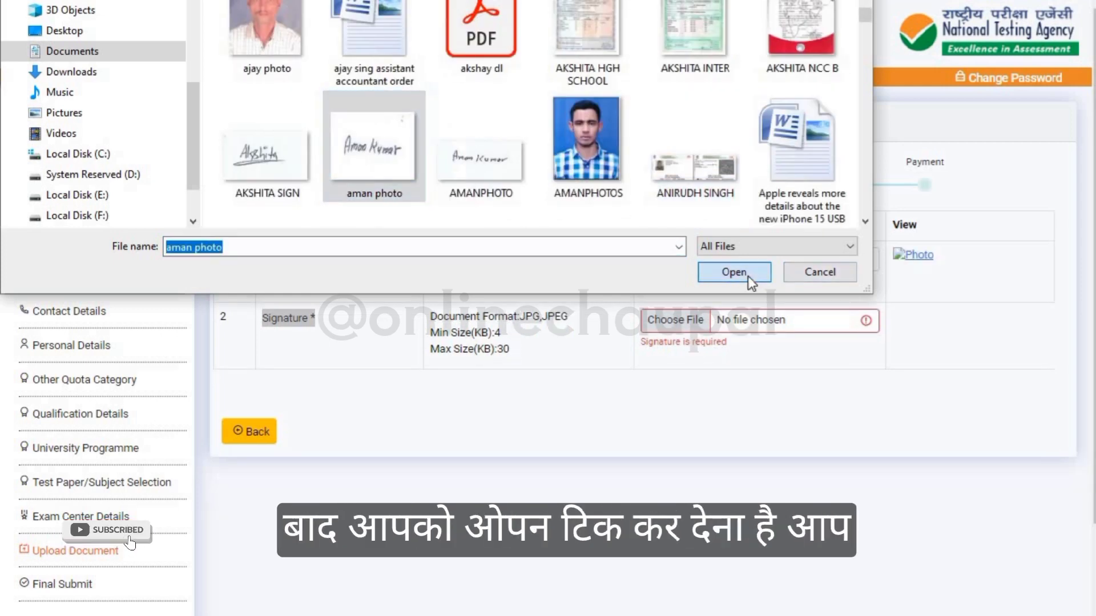
{"action": "left_click", "coordinate": [733, 272]}
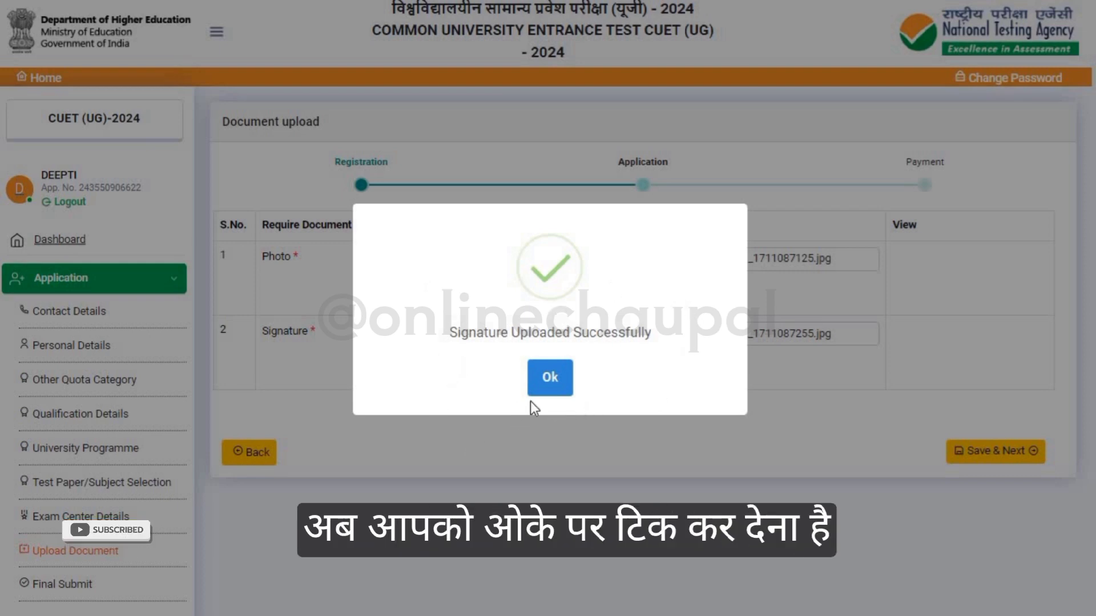
{"action": "left_click", "coordinate": [550, 384]}
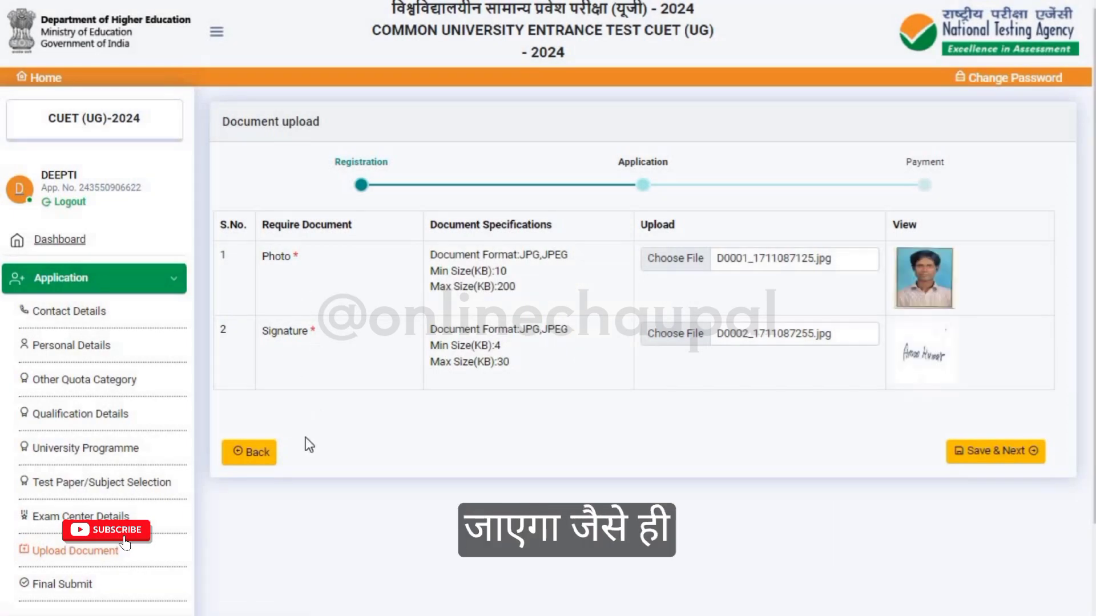
- Save the uploaded photo and signature with Save & Next
{"action": "left_click_drag", "start_coordinate": [263, 261], "coordinate": [295, 263]}
{"action": "left_click_drag", "start_coordinate": [263, 332], "coordinate": [307, 340]}
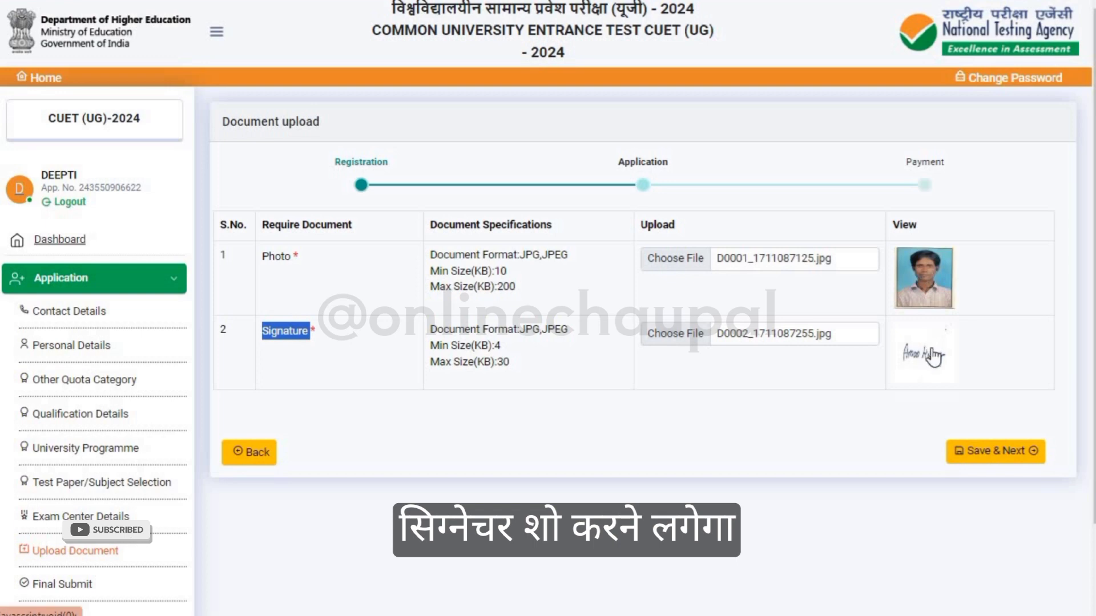
{"action": "left_click", "coordinate": [882, 279]}
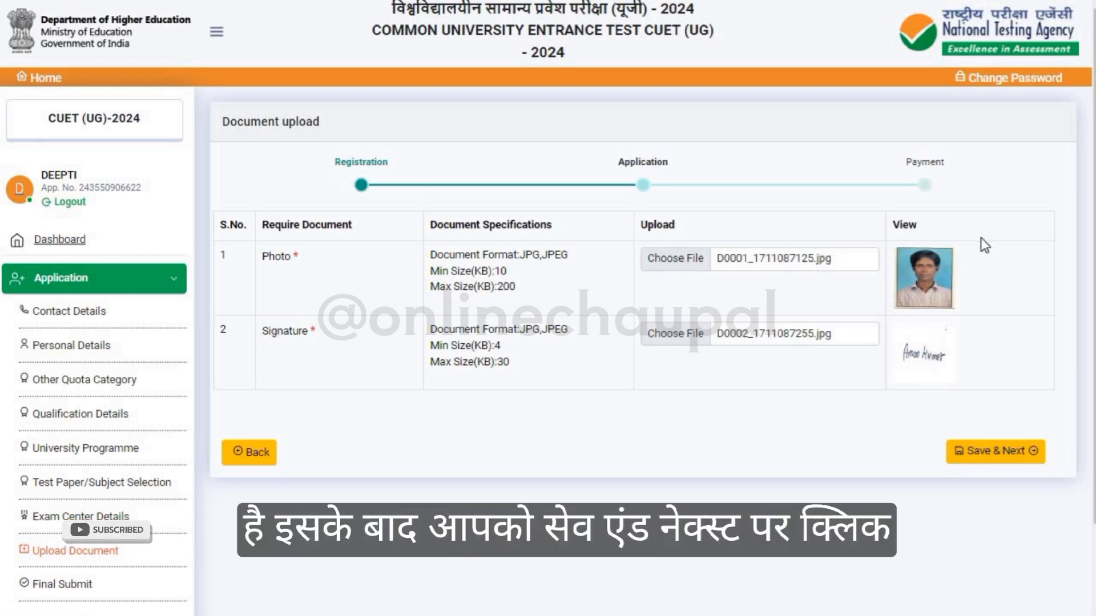
{"action": "left_click", "coordinate": [994, 452]}
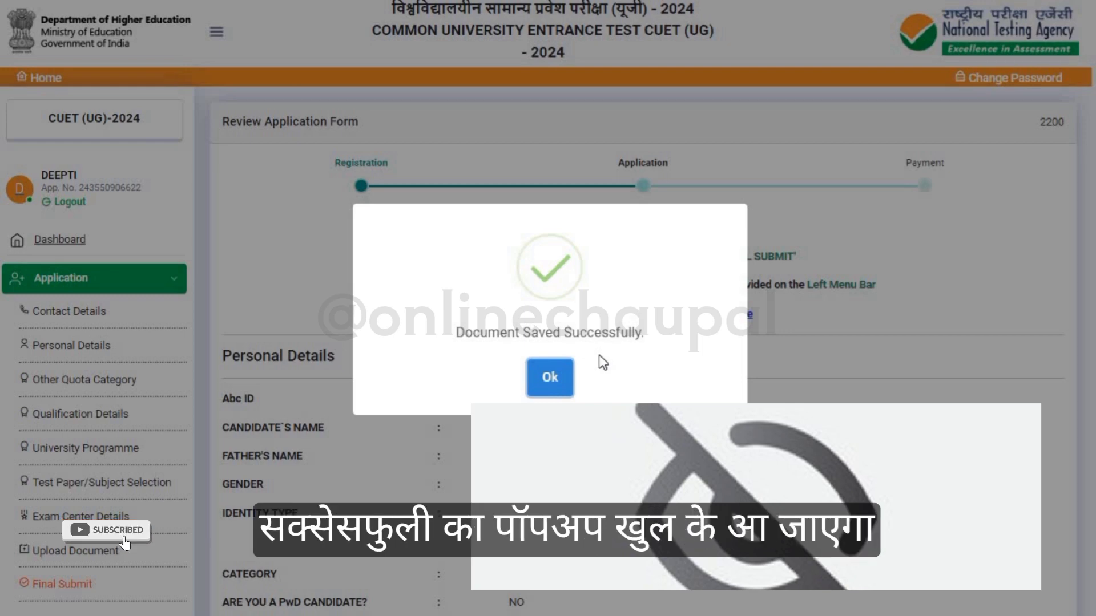
- Close the Document Saved message and follow the 'Please verify your Mobile Number' link
{"action": "left_click", "coordinate": [550, 378]}
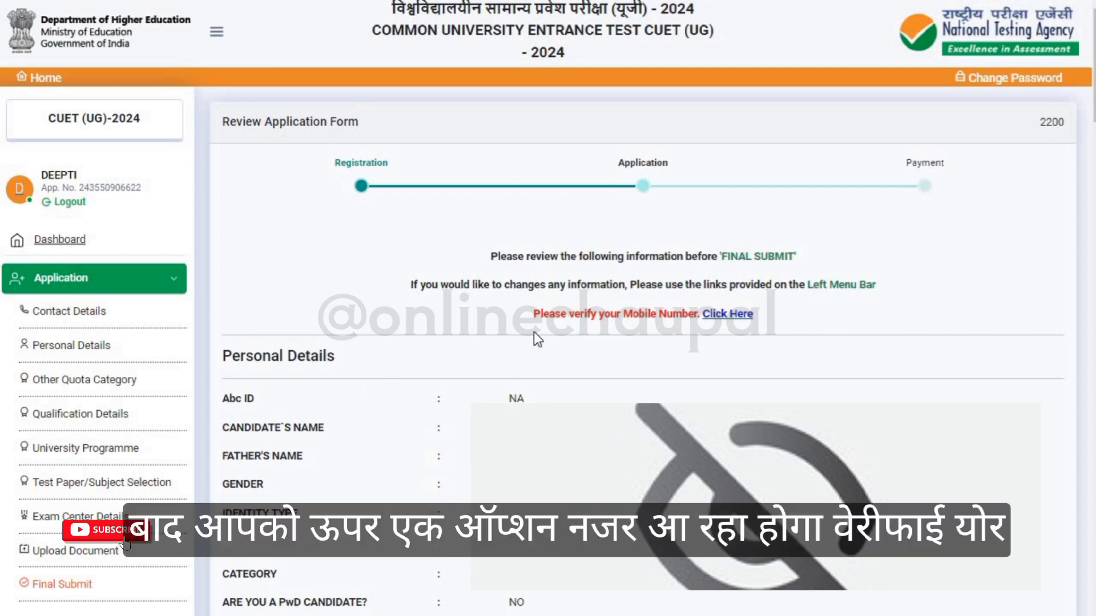
{"action": "left_click_drag", "start_coordinate": [534, 313], "coordinate": [736, 320]}
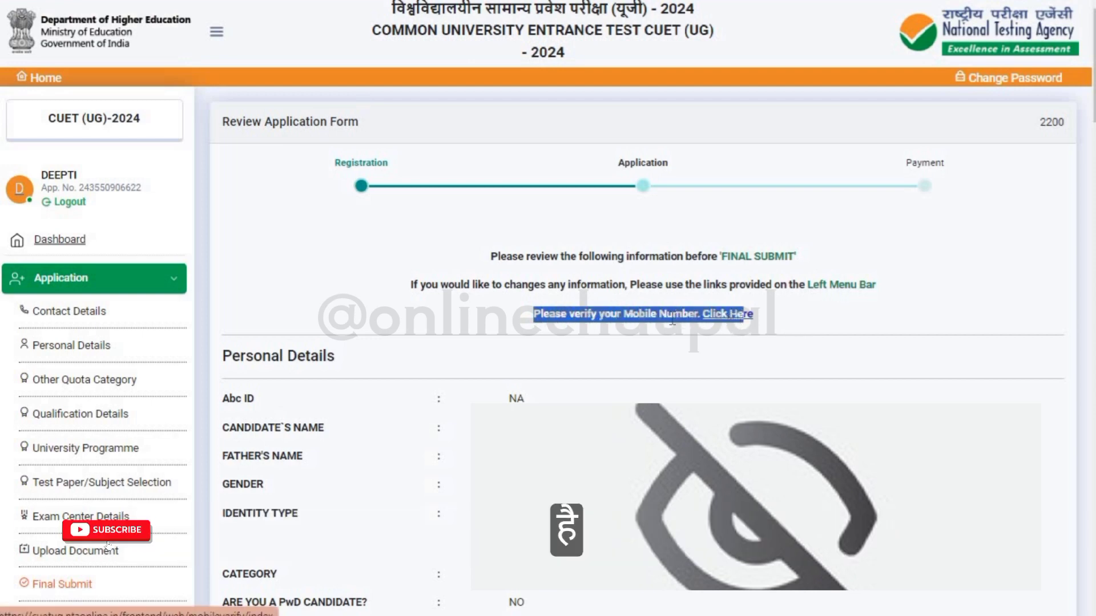
{"action": "left_click", "coordinate": [733, 322]}
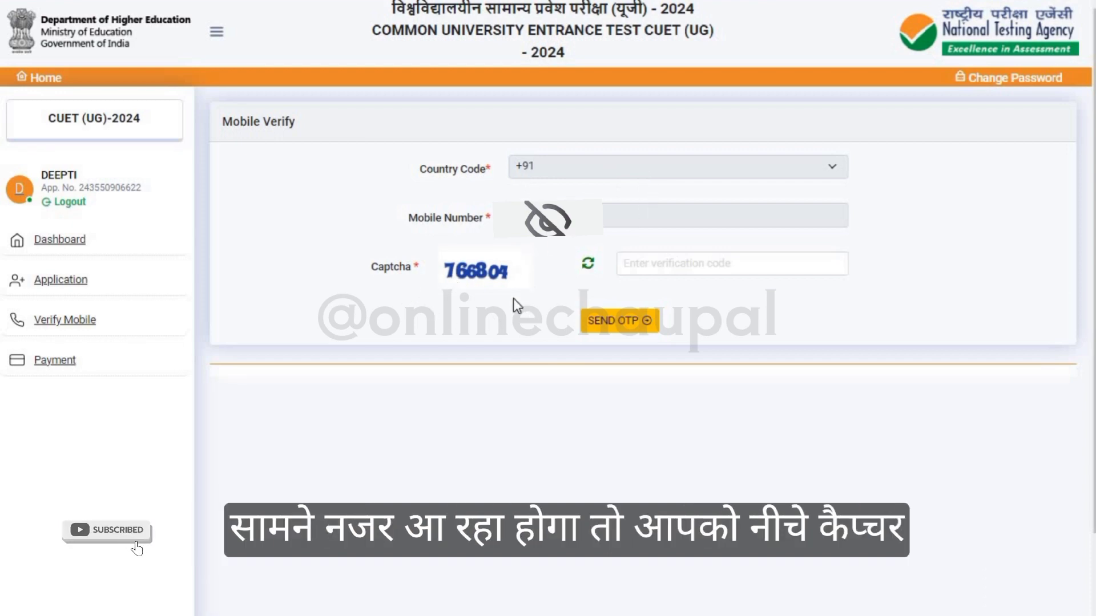
- Enter the displayed captcha and send an OTP to the registered mobile number
{"action": "left_click_drag", "start_coordinate": [372, 273], "coordinate": [424, 274]}
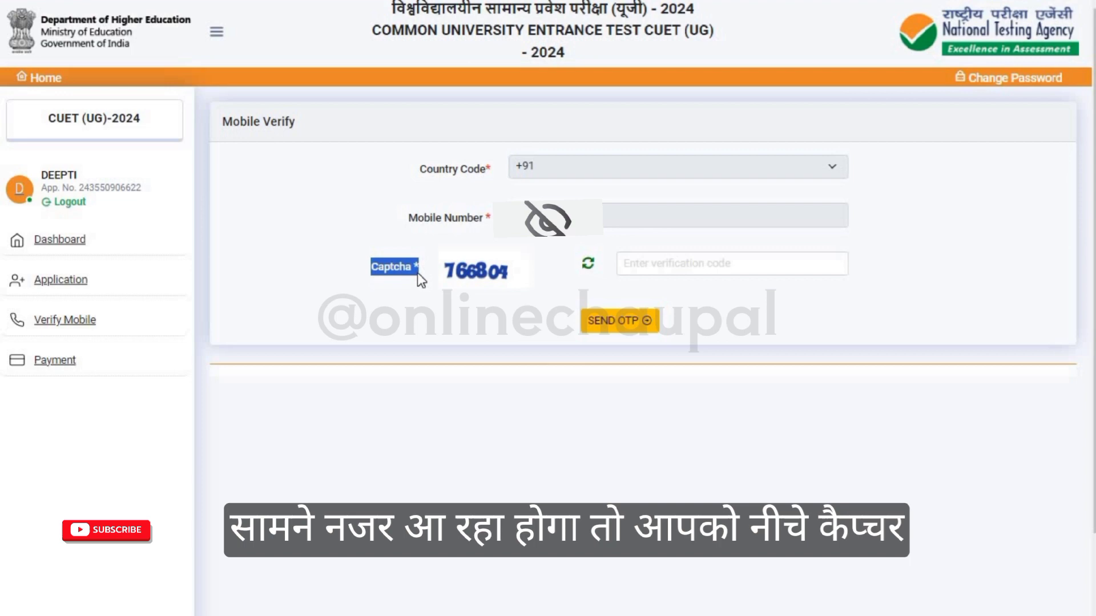
{"action": "left_click", "coordinate": [652, 267]}
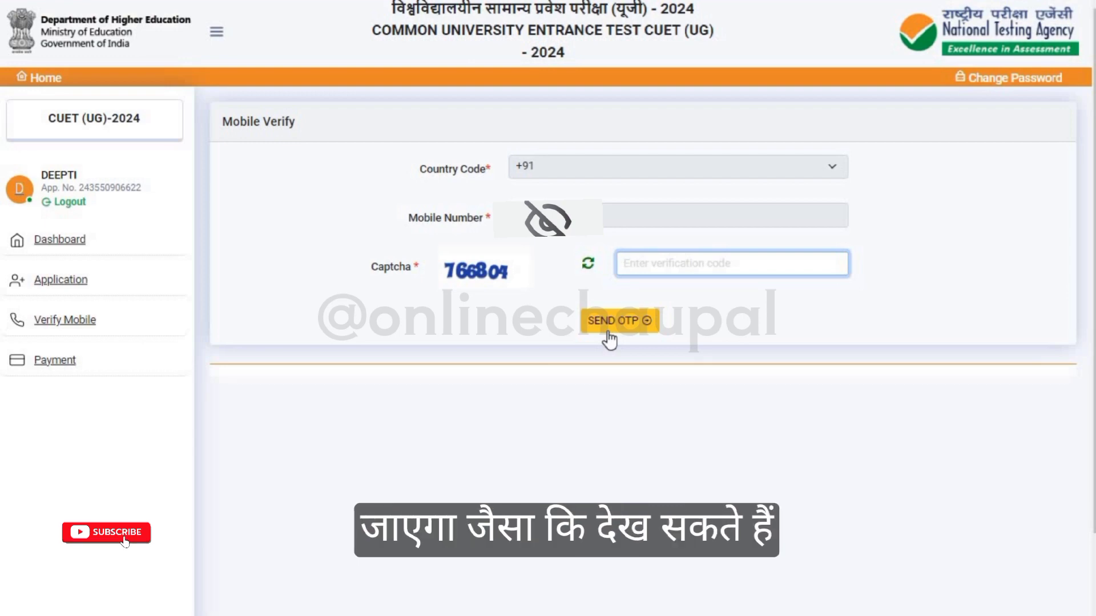
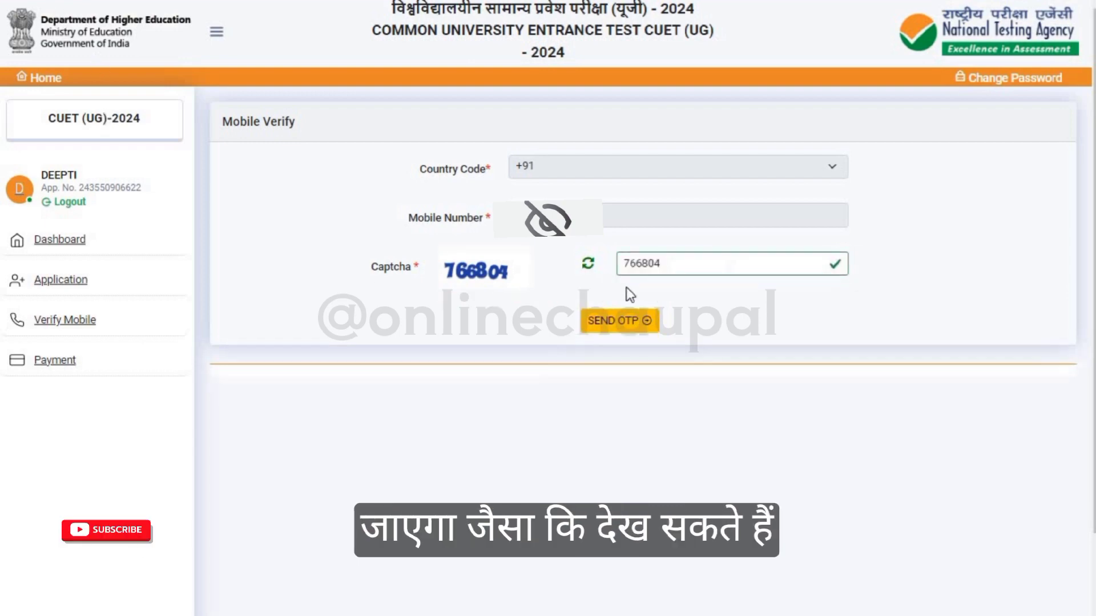
{"action": "left_click", "coordinate": [609, 322]}
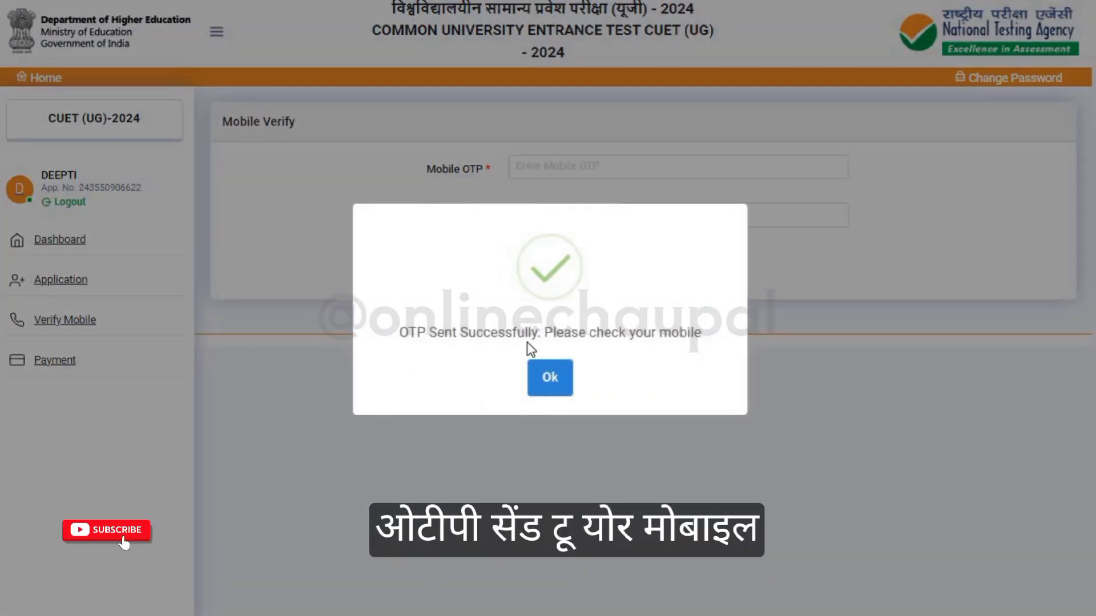
{"action": "left_click", "coordinate": [551, 377]}
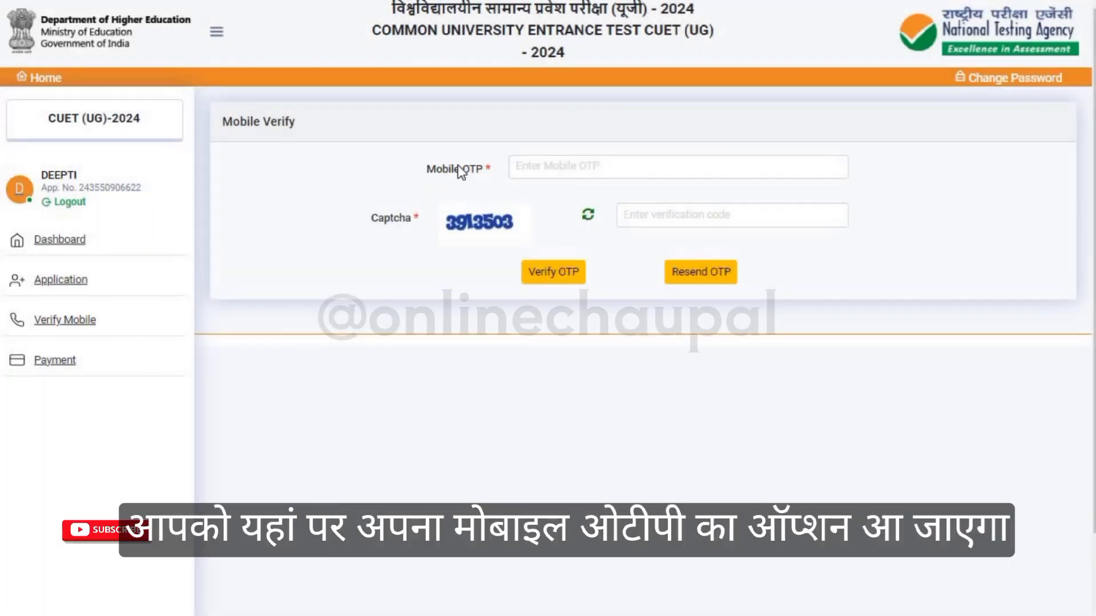
- Enter the received mobile OTP and the new captcha, then verify the OTP
{"action": "left_click", "coordinate": [535, 167]}
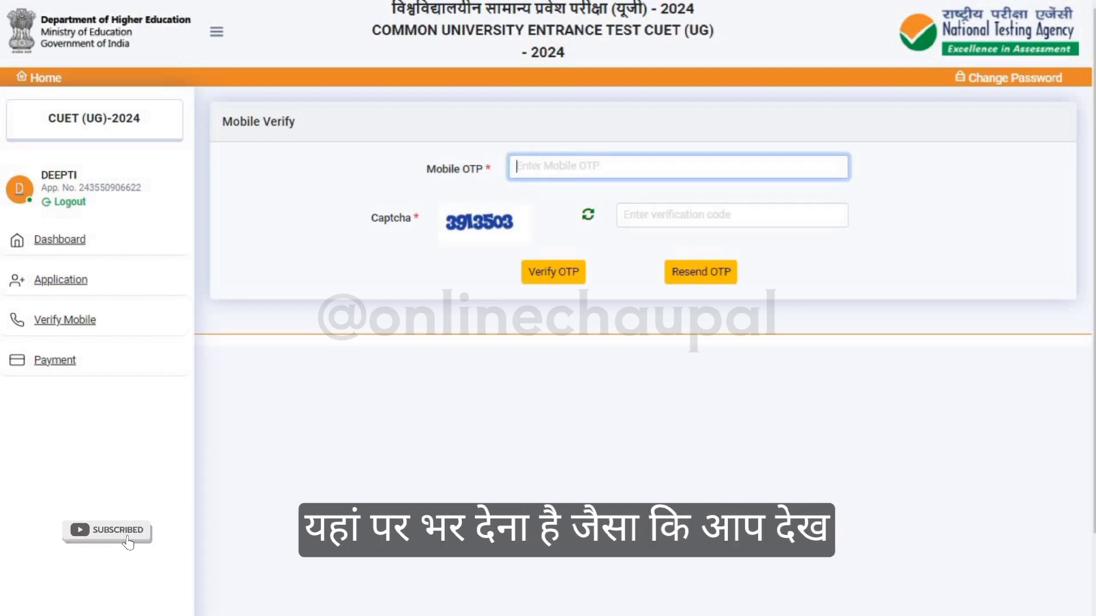
{"action": "left_click_drag", "start_coordinate": [421, 166], "coordinate": [474, 167]}
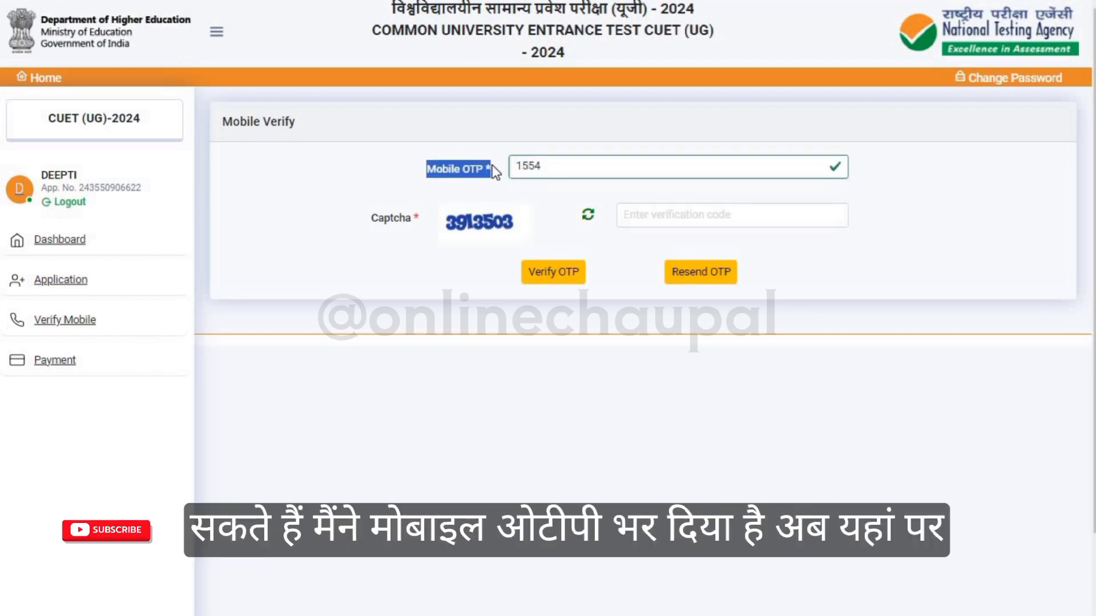
{"action": "left_click", "coordinate": [634, 217]}
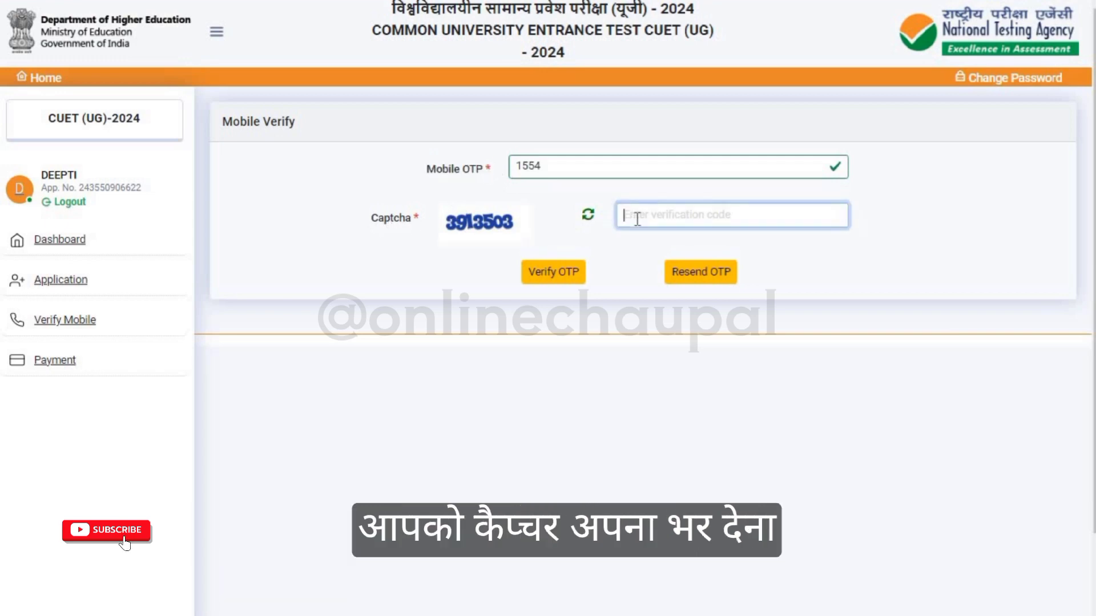
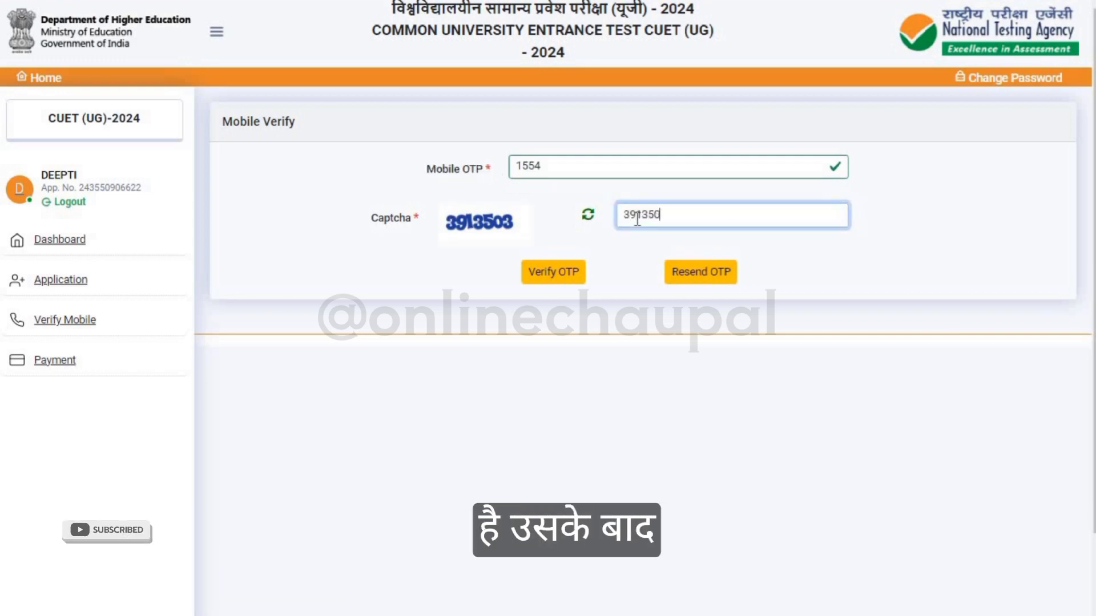
{"action": "type", "text": "3"}
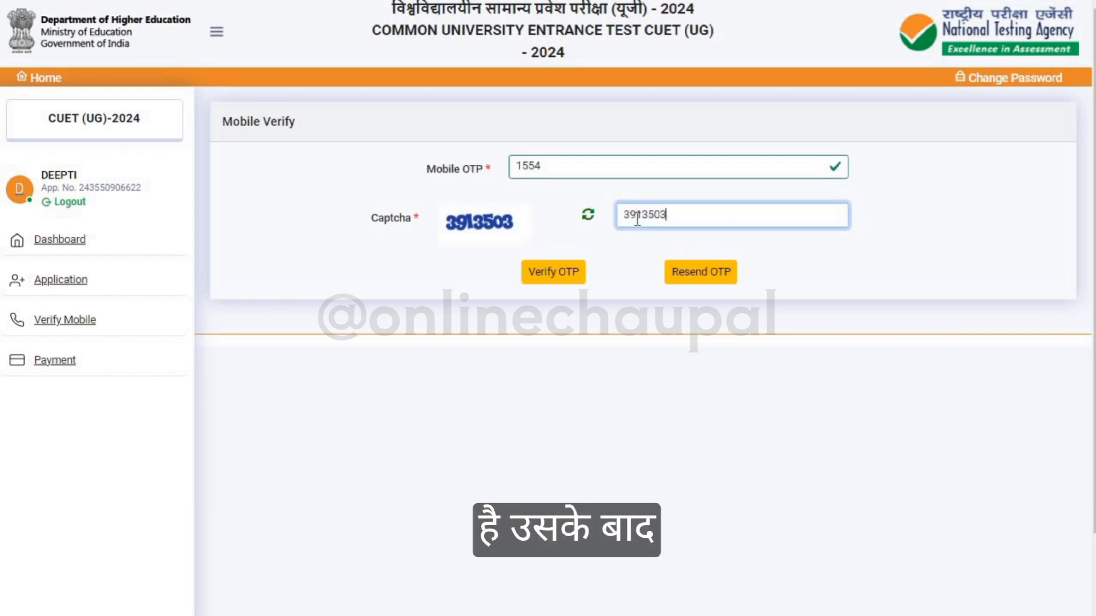
{"action": "left_click", "coordinate": [560, 275]}
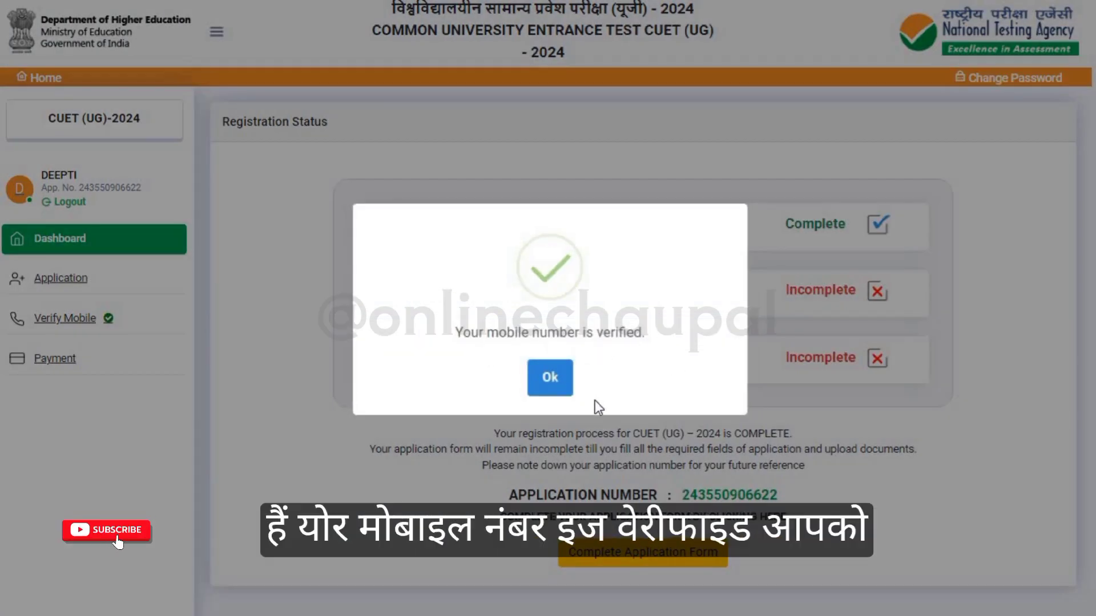
- Open Application Status and check Contact Details through Test Paper/Subject Selection are complete
{"action": "left_click", "coordinate": [555, 388]}
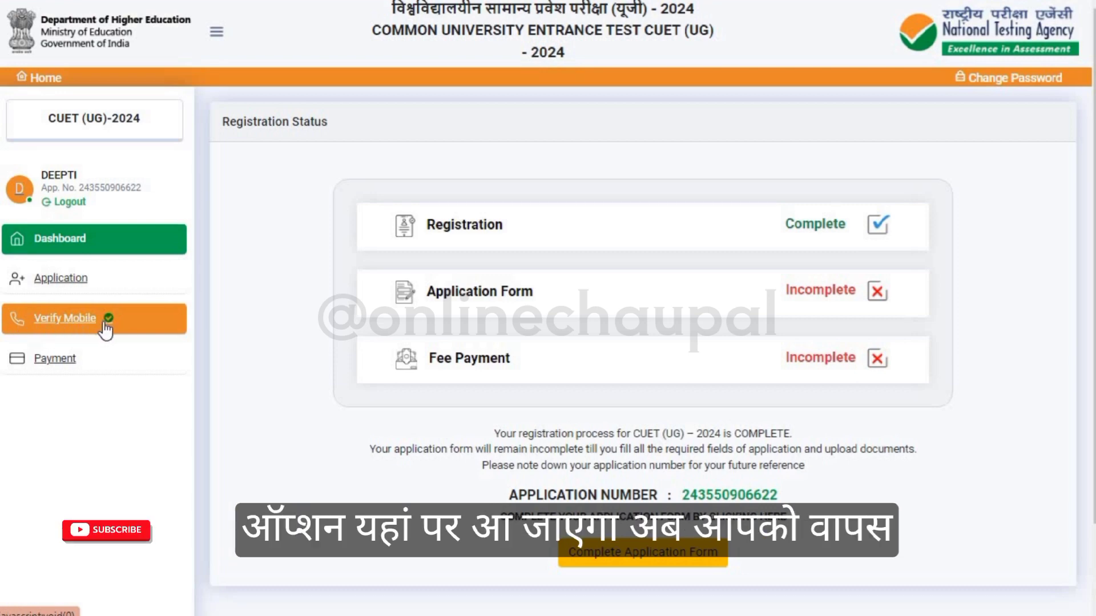
{"action": "left_click", "coordinate": [62, 281]}
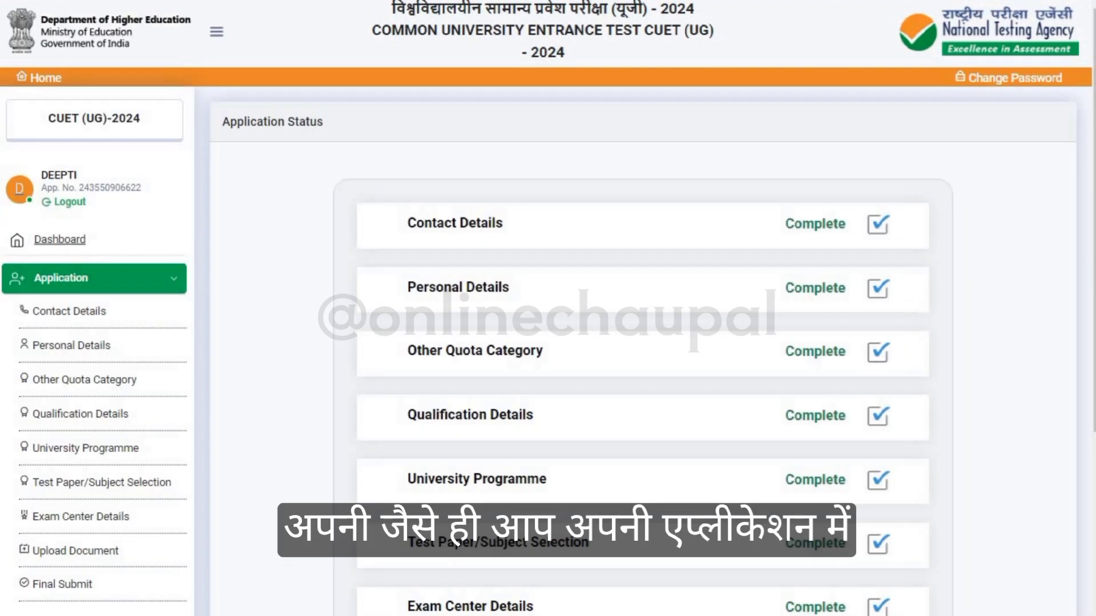
{"action": "left_click_drag", "start_coordinate": [221, 122], "coordinate": [313, 120]}
{"action": "left_click_drag", "start_coordinate": [404, 224], "coordinate": [503, 224]}
{"action": "left_click_drag", "start_coordinate": [407, 287], "coordinate": [526, 296]}
{"action": "left_click_drag", "start_coordinate": [408, 357], "coordinate": [542, 357]}
{"action": "left_click_drag", "start_coordinate": [408, 416], "coordinate": [528, 416]}
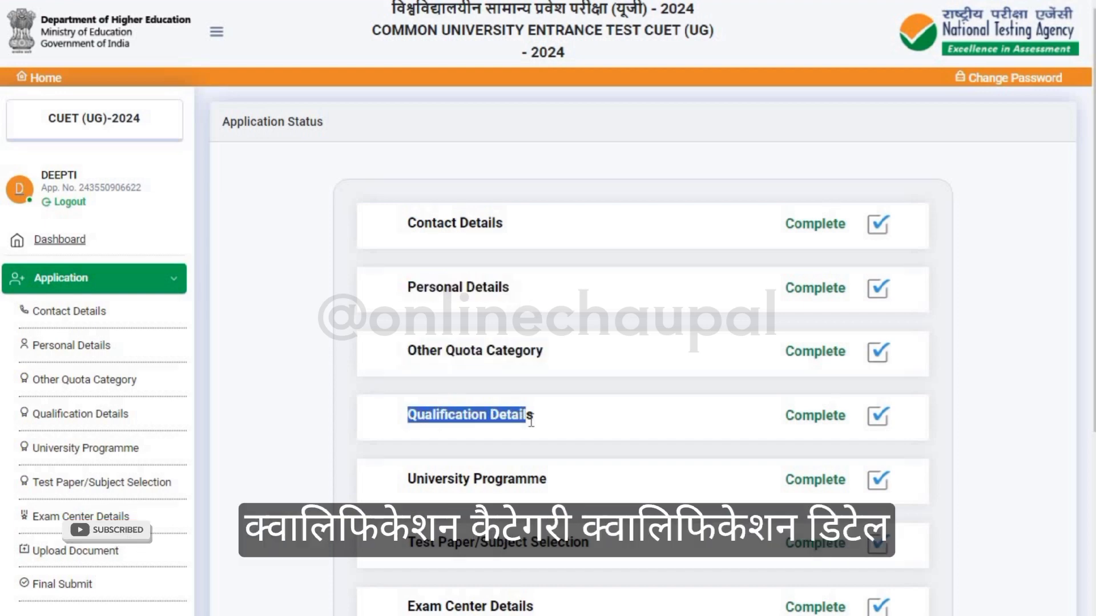
{"action": "left_click_drag", "start_coordinate": [407, 479], "coordinate": [529, 480]}
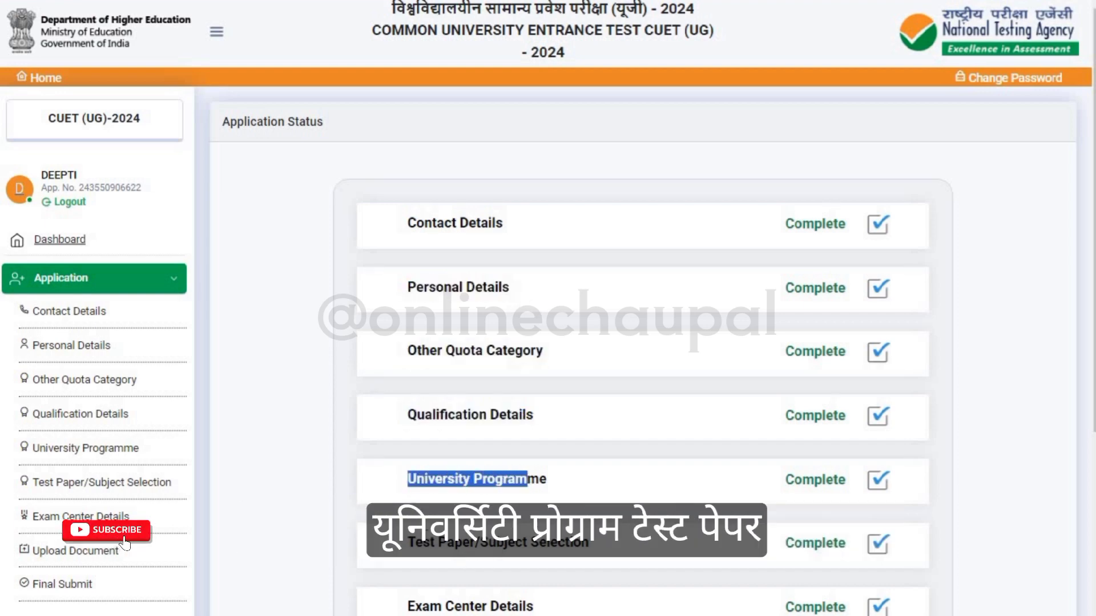
{"action": "left_click_drag", "start_coordinate": [407, 543], "coordinate": [567, 543]}
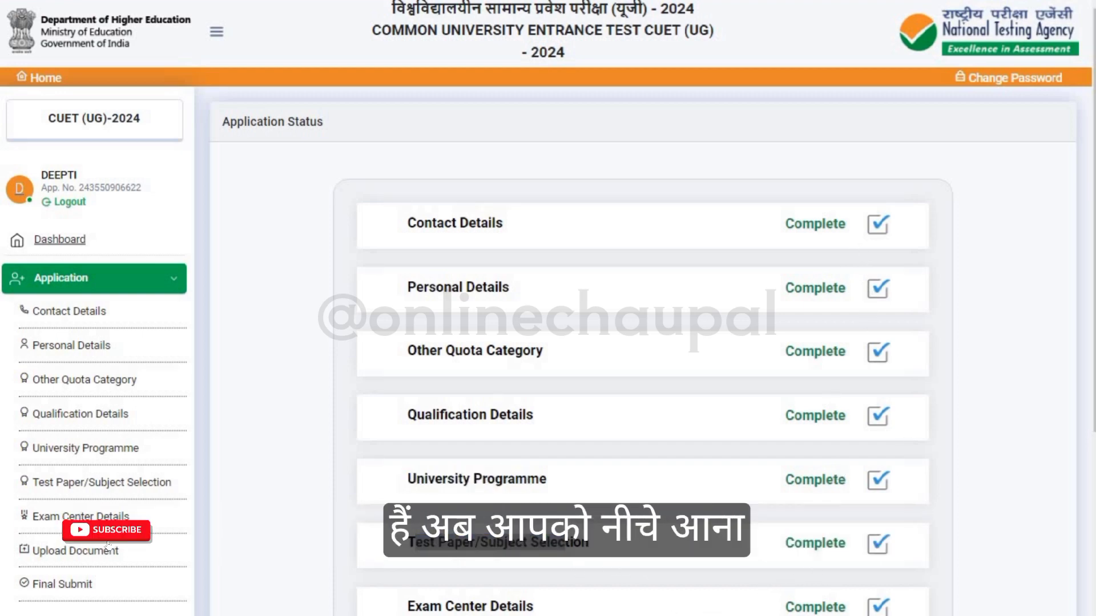
- Scroll on to confirm Exam Center and Upload Document complete, with Final Submit still Incomplete
{"action": "scroll", "coordinate": [365, 319], "scroll_direction": "down", "scroll_amount": 5}
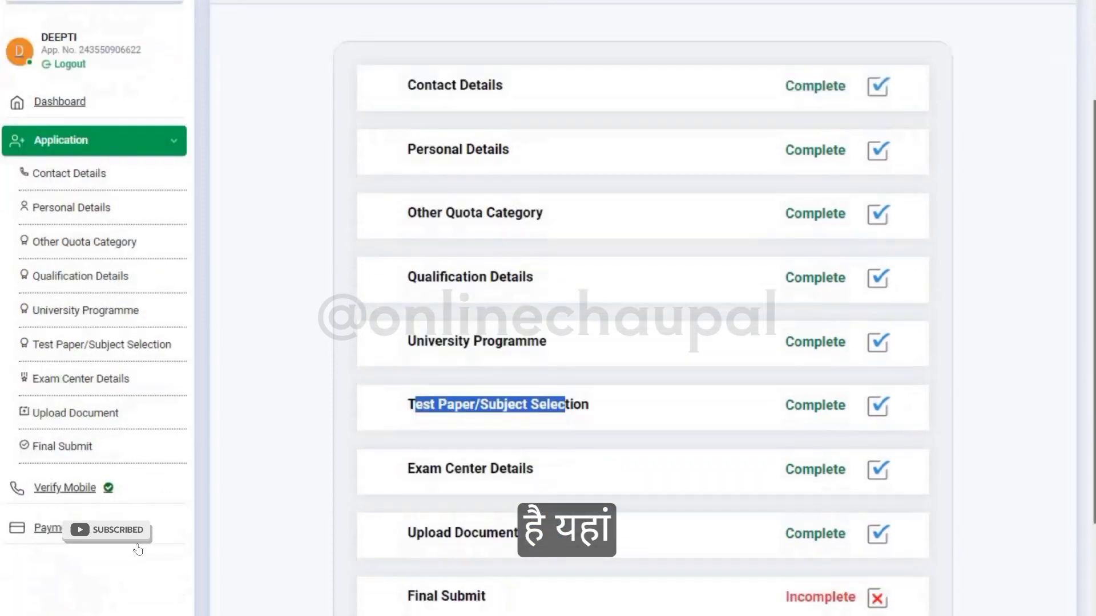
{"action": "left_click_drag", "start_coordinate": [389, 280], "coordinate": [529, 281]}
{"action": "left_click_drag", "start_coordinate": [415, 341], "coordinate": [494, 391]}
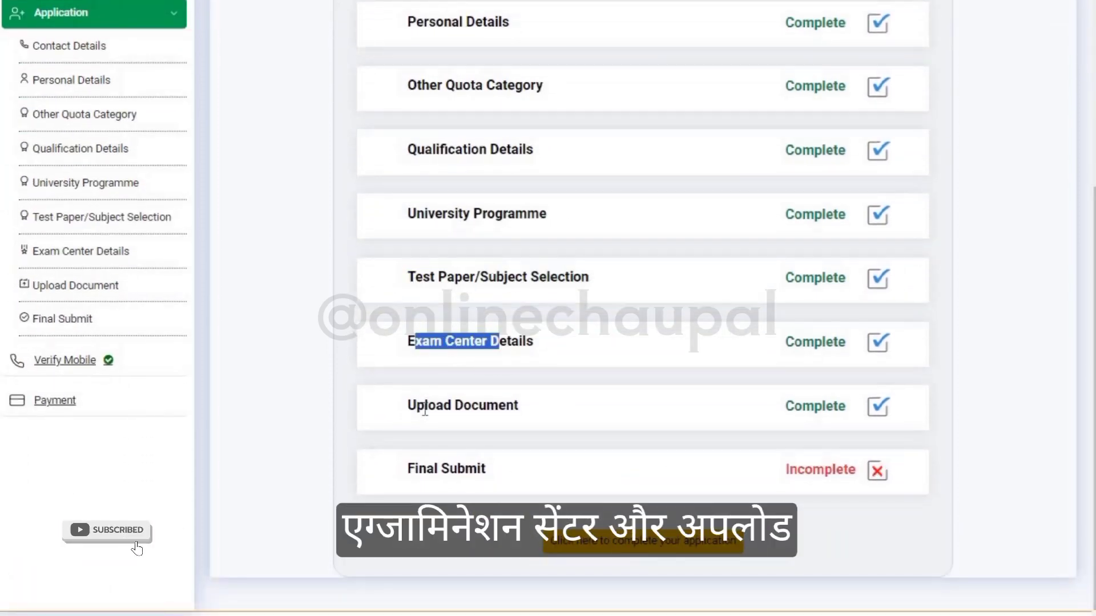
{"action": "left_click_drag", "start_coordinate": [408, 407], "coordinate": [519, 409]}
{"action": "left_click", "coordinate": [628, 110]}
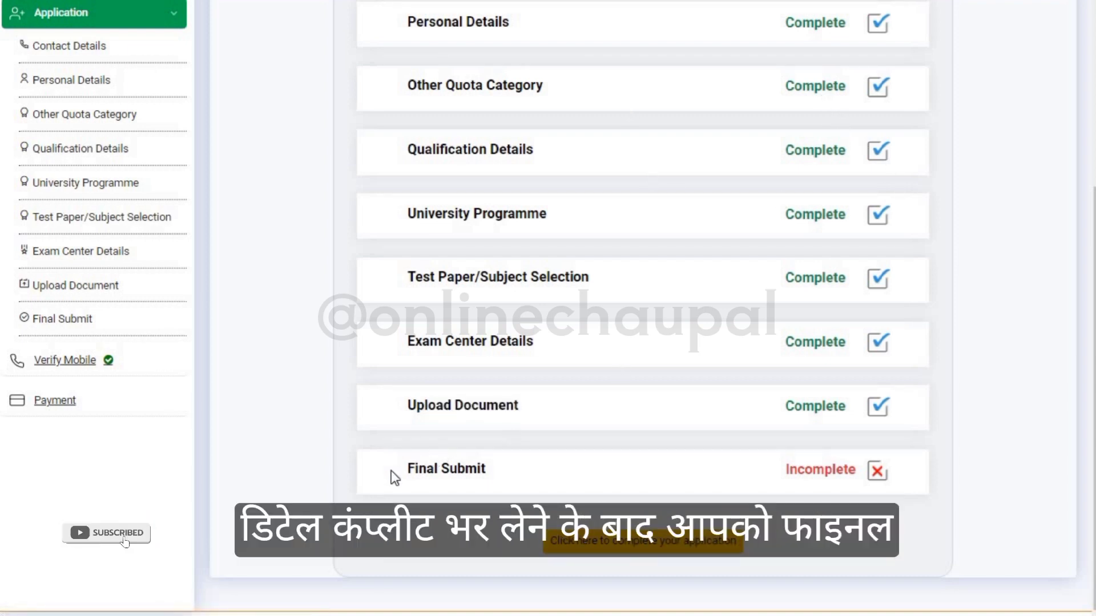
{"action": "left_click_drag", "start_coordinate": [395, 472], "coordinate": [464, 477]}
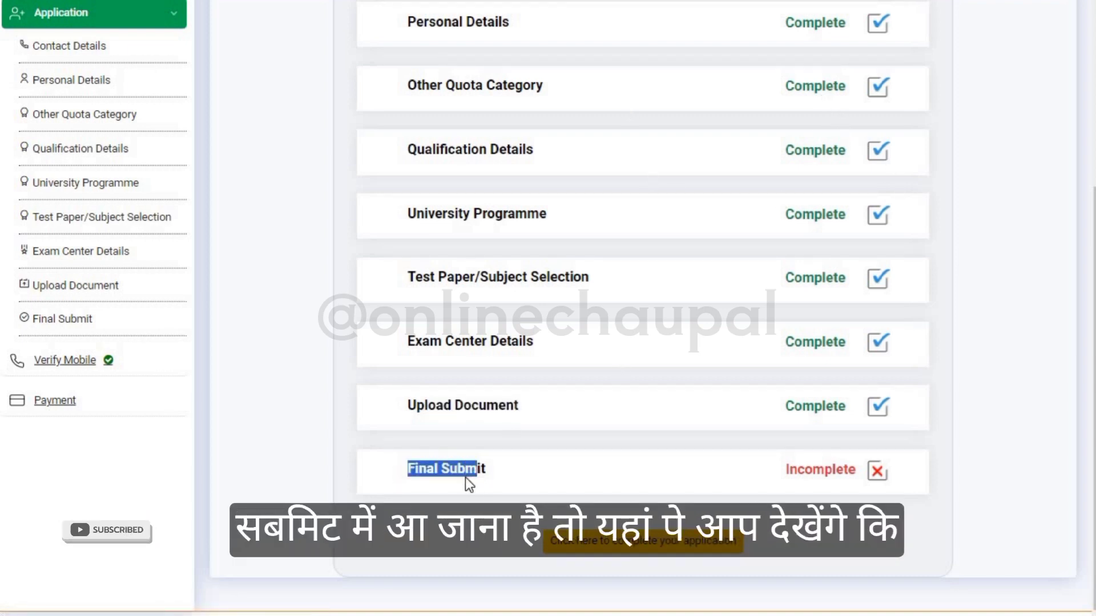
{"action": "left_click", "coordinate": [996, 489]}
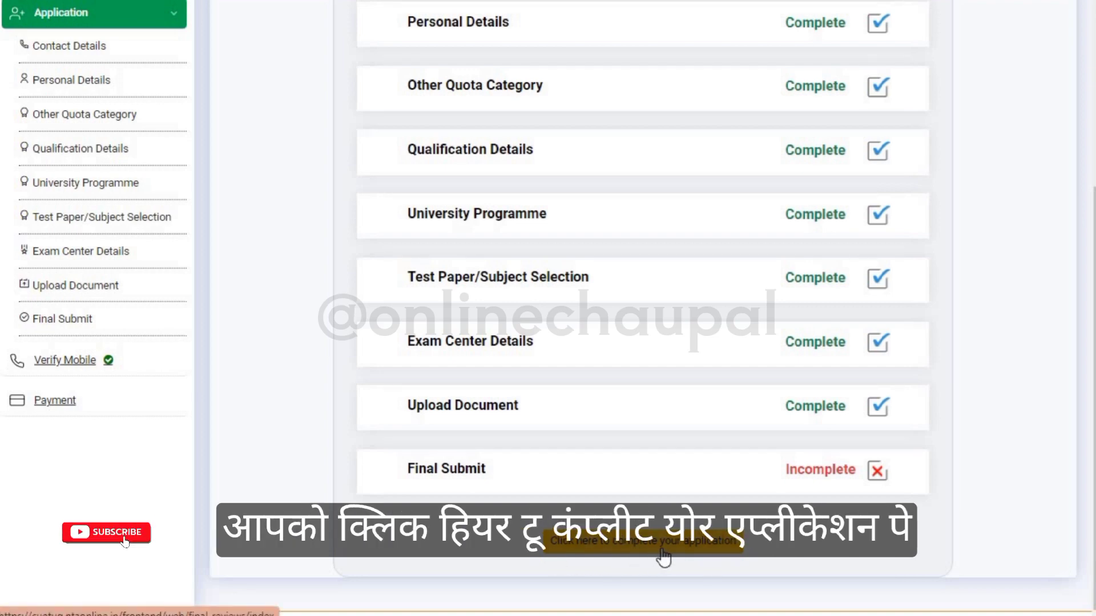
- Open the application review form from 'Click here to complete your application' and press Submit
{"action": "left_click", "coordinate": [627, 547]}
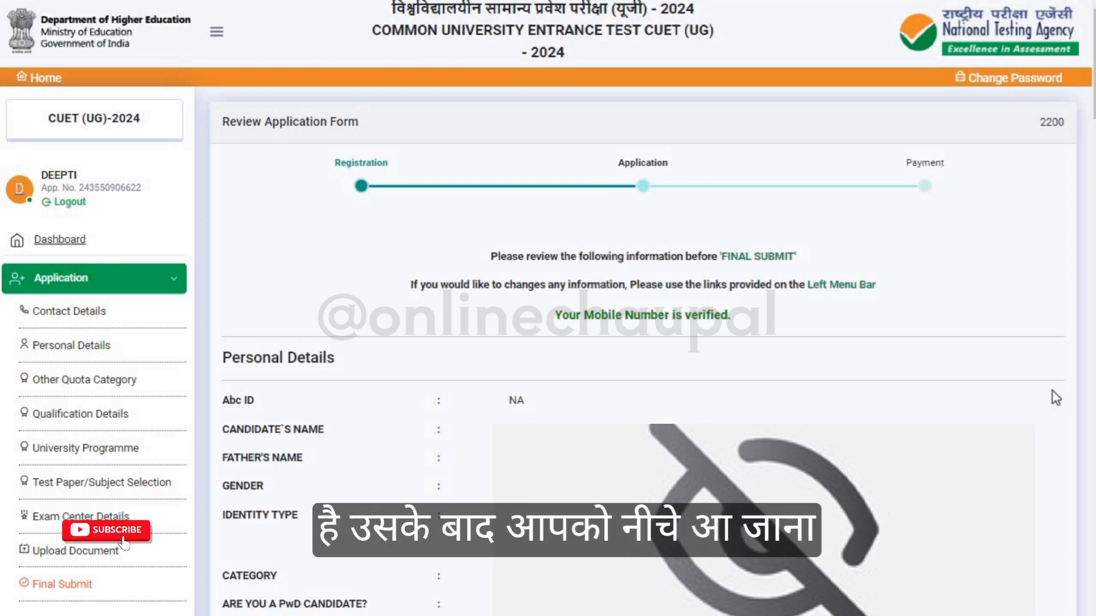
{"action": "scroll", "coordinate": [392, 560], "scroll_direction": "down", "scroll_amount": 15}
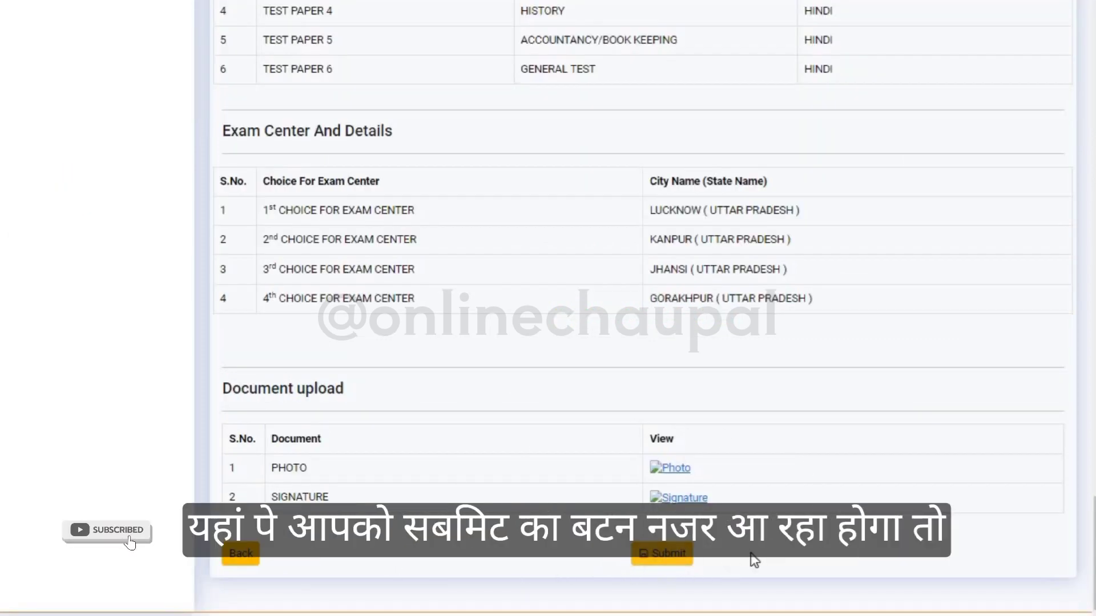
{"action": "left_click", "coordinate": [670, 558]}
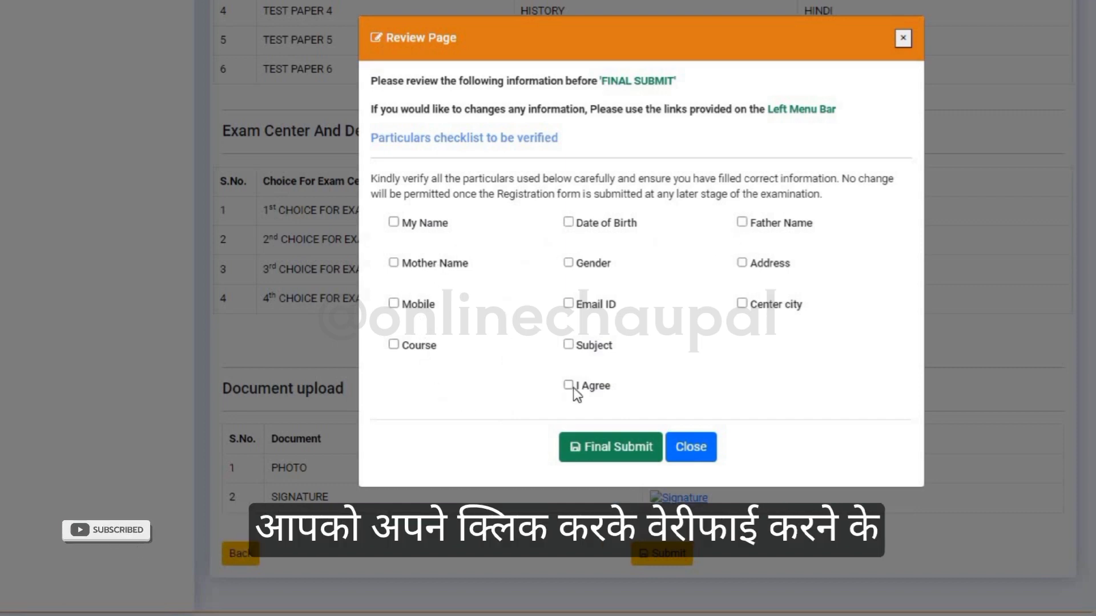
- Tick name, parents' names, address, email, centre city, course and subject checks, then Final Submit
{"action": "left_click", "coordinate": [392, 223]}
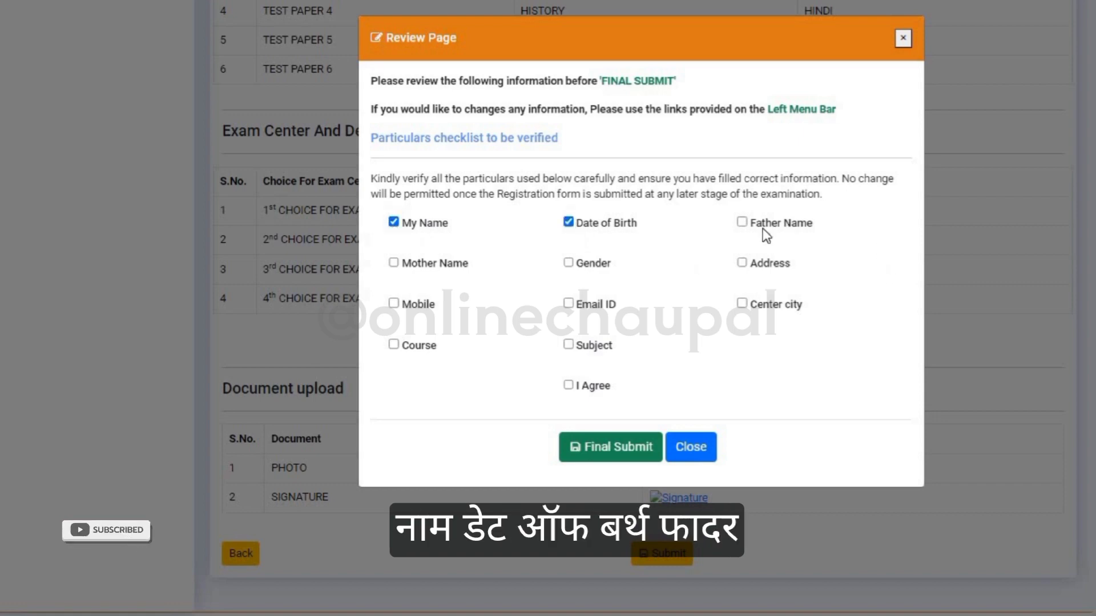
{"action": "left_click", "coordinate": [740, 223]}
{"action": "left_click", "coordinate": [394, 264]}
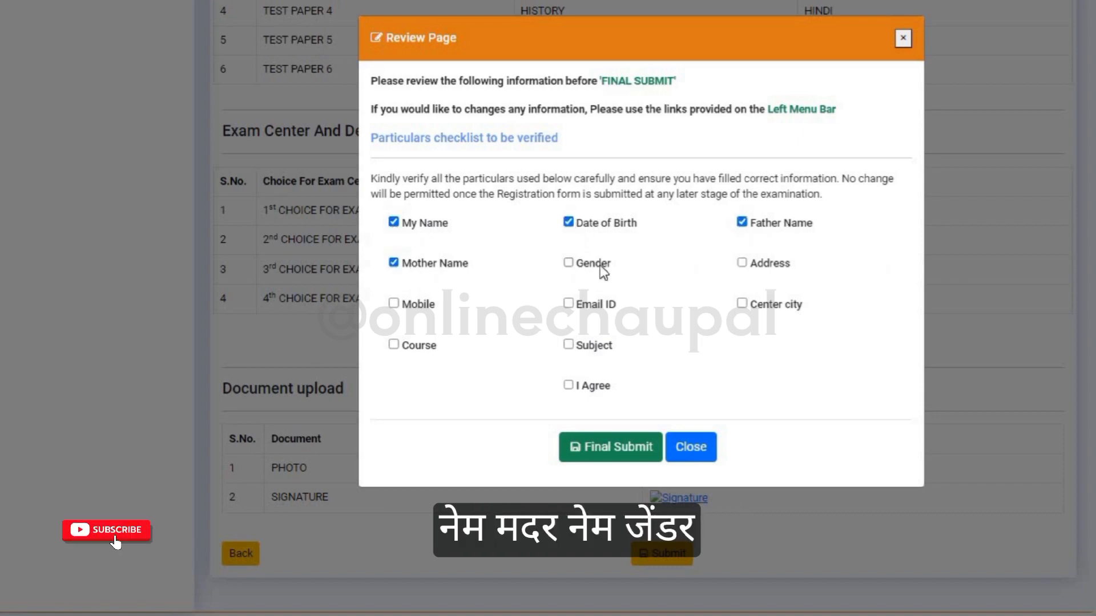
{"action": "left_click", "coordinate": [744, 265]}
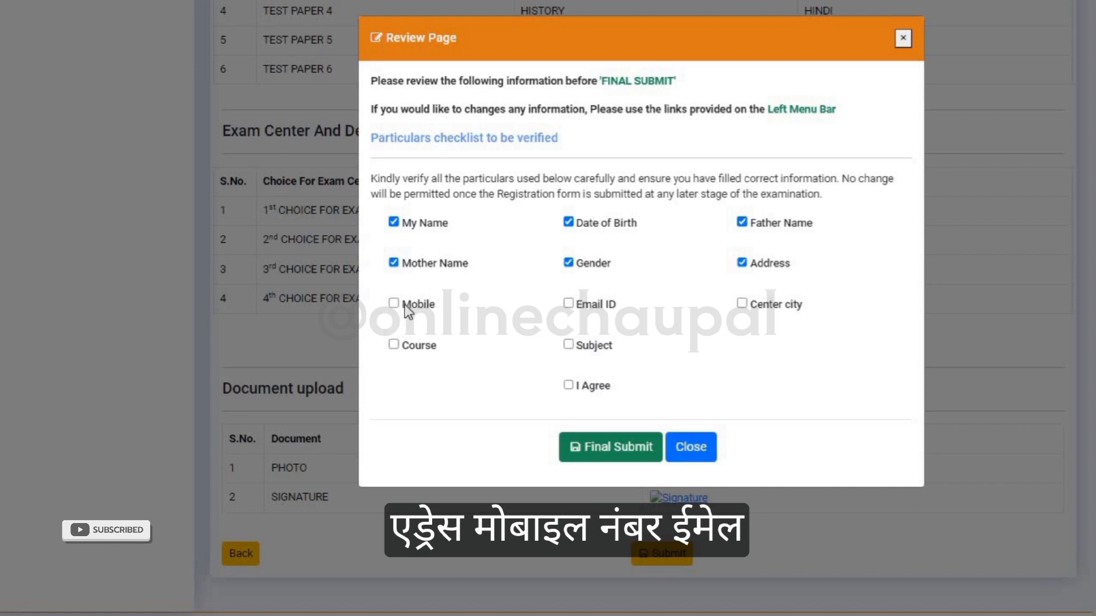
{"action": "left_click", "coordinate": [591, 308]}
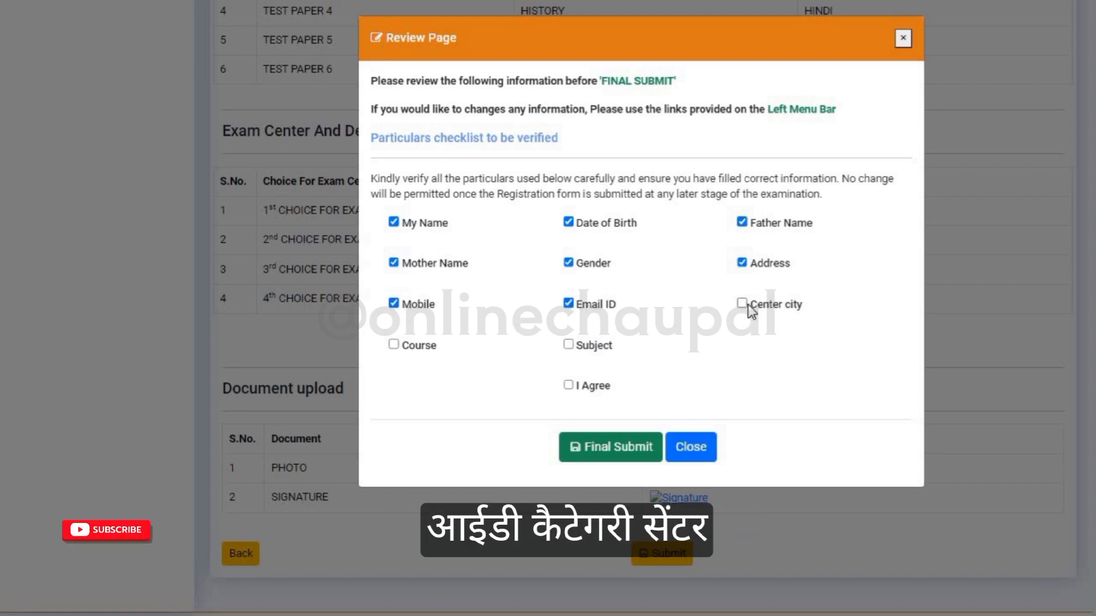
{"action": "left_click", "coordinate": [748, 306]}
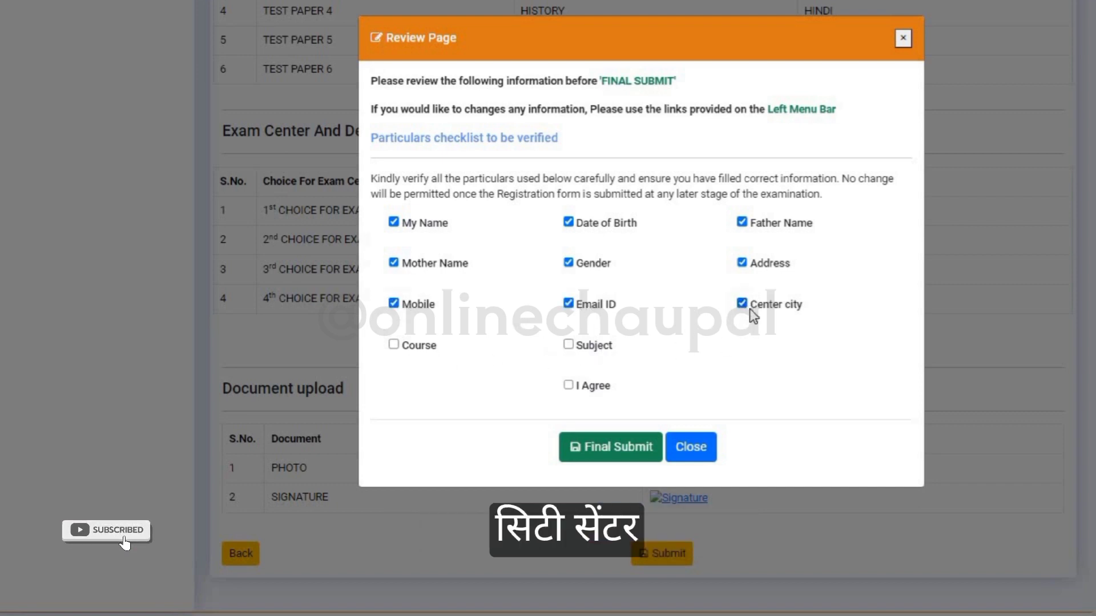
{"action": "left_click", "coordinate": [395, 348]}
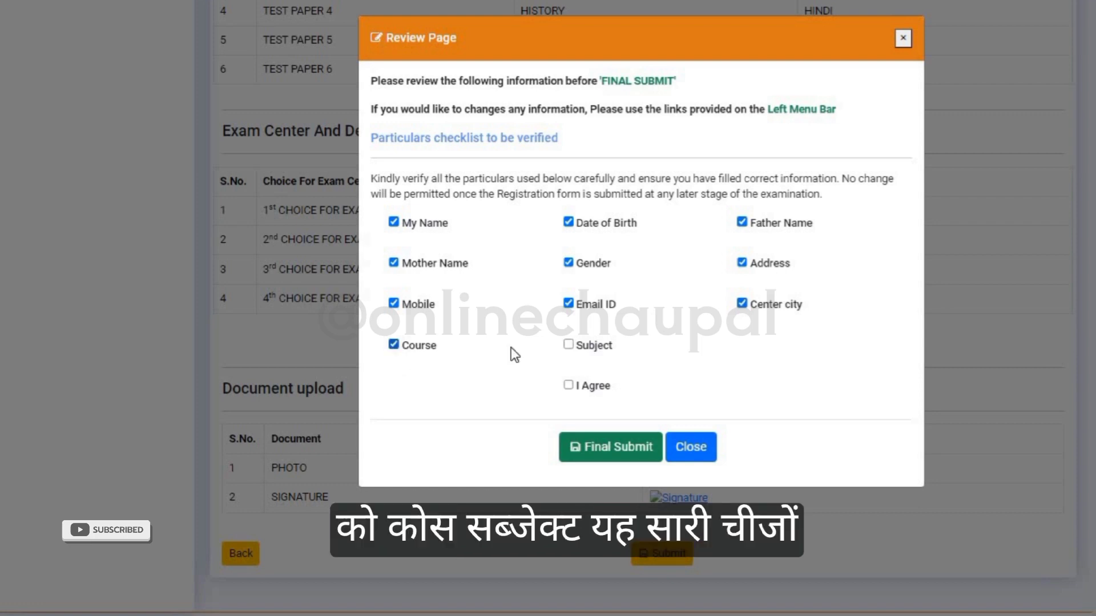
{"action": "left_click", "coordinate": [569, 348]}
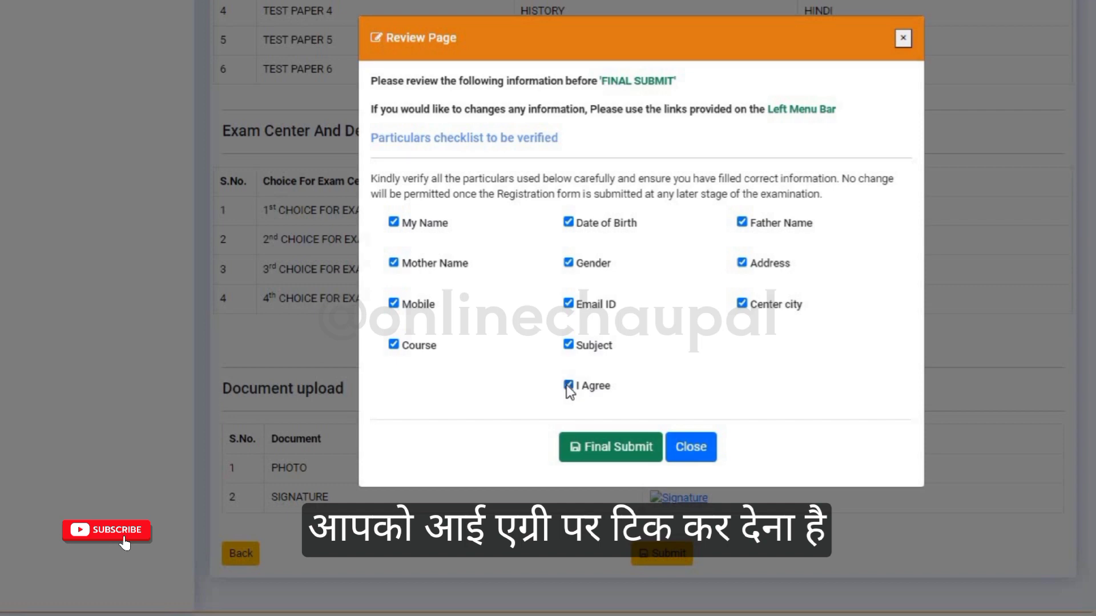
{"action": "left_click", "coordinate": [616, 449]}
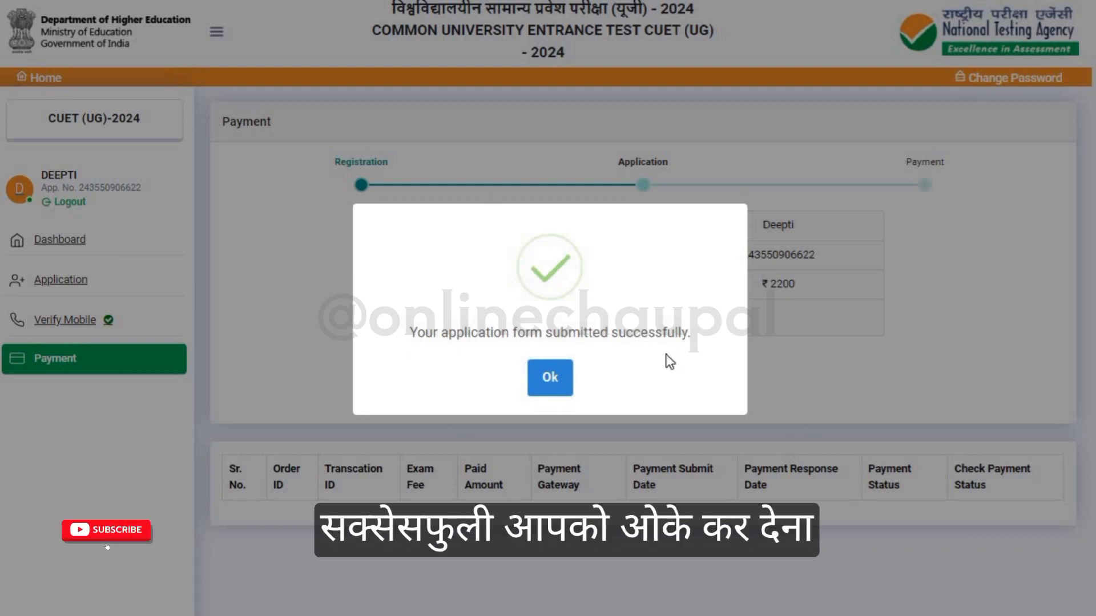
- Close the success dialog, point out the application number and ₹2200 fee, and choose Pay now
{"action": "left_click", "coordinate": [551, 381]}
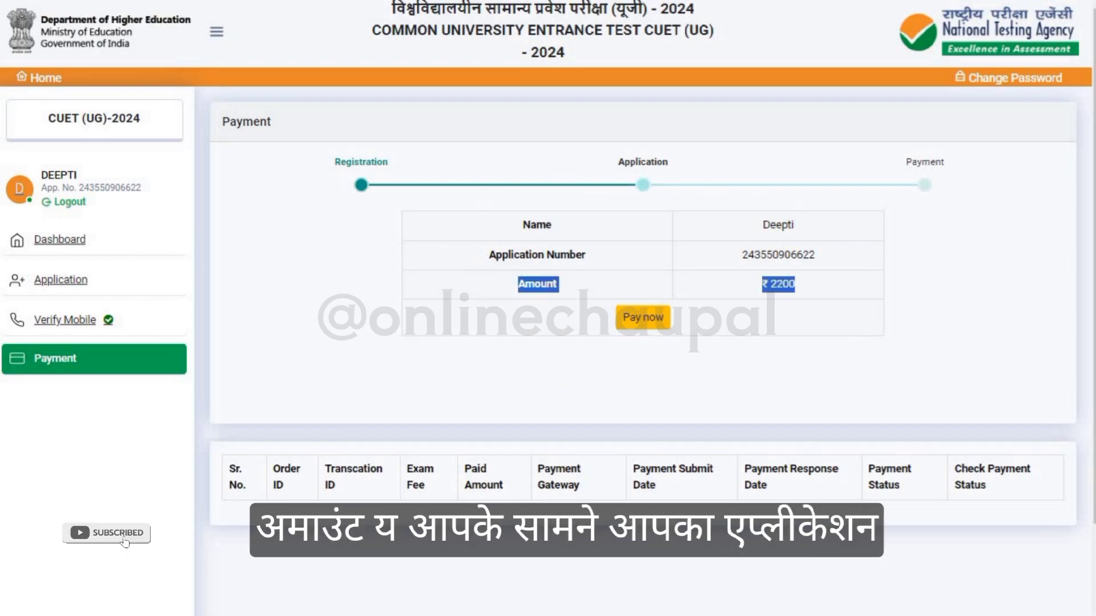
{"action": "left_click_drag", "start_coordinate": [495, 255], "coordinate": [826, 254]}
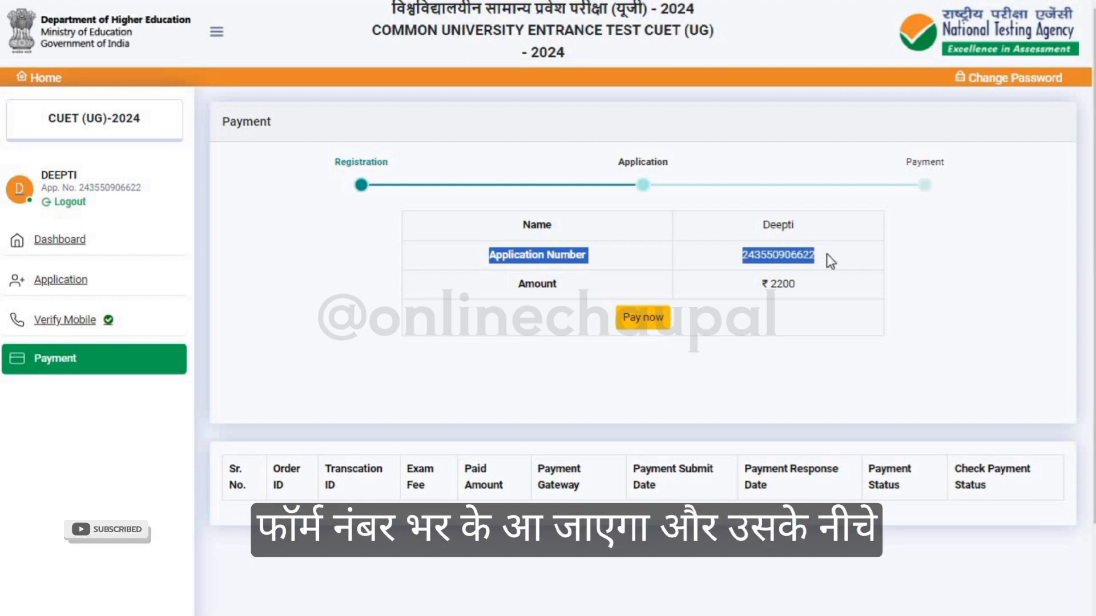
{"action": "left_click", "coordinate": [941, 278]}
{"action": "left_click_drag", "start_coordinate": [509, 292], "coordinate": [797, 289]}
{"action": "left_click", "coordinate": [939, 302]}
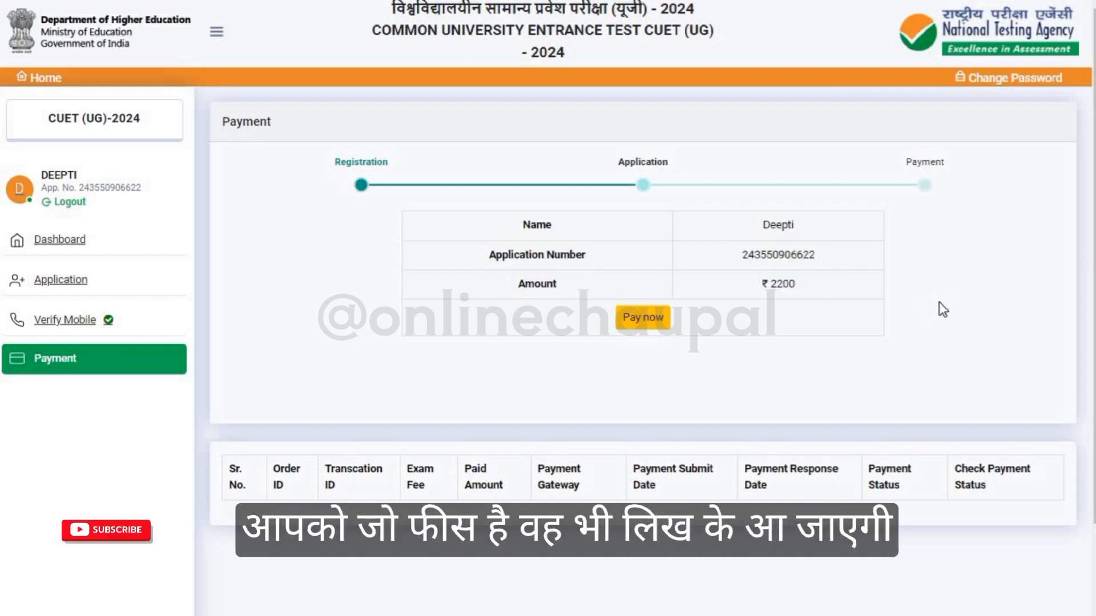
{"action": "left_click", "coordinate": [640, 328]}
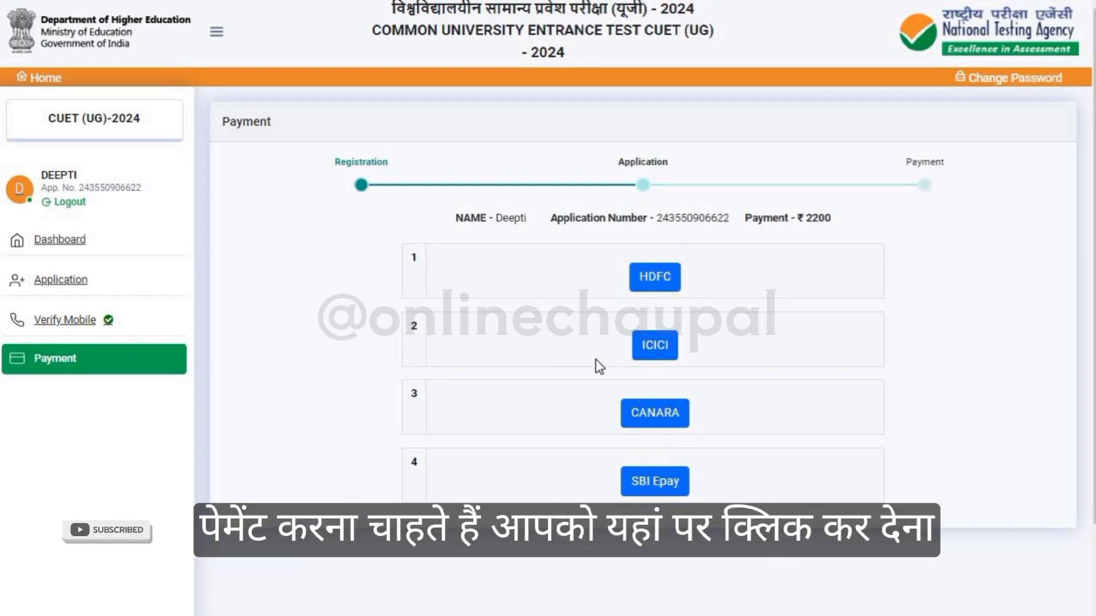
- Pick HDFC from the four listed payment gateways
{"action": "left_click", "coordinate": [659, 285]}
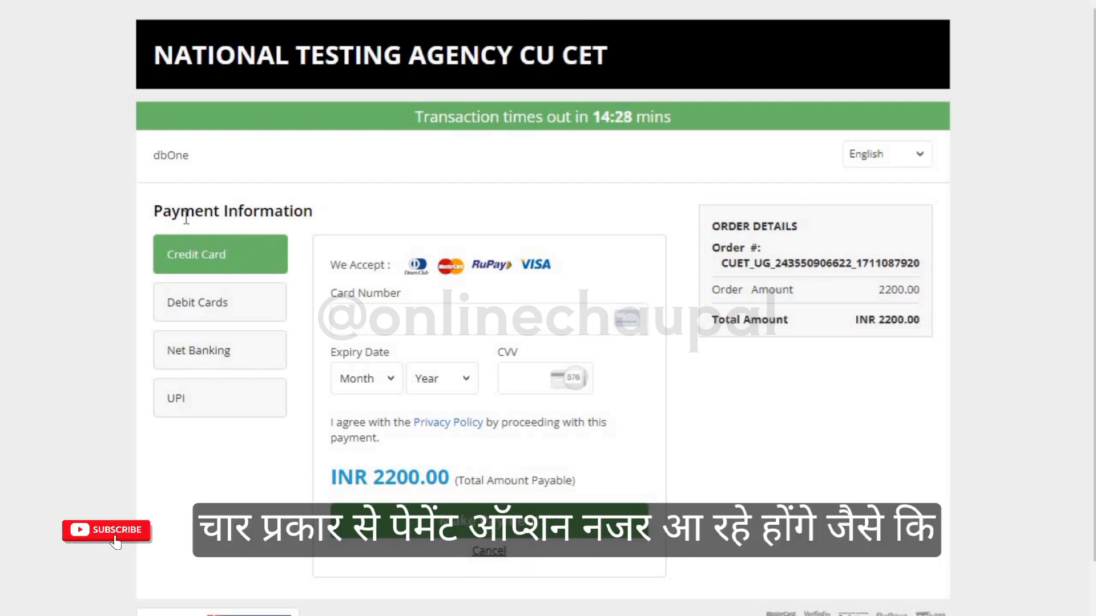
- Browse HDFC's Credit Card, Debit Card, Net Banking and UPI options, noting the time-out warning
{"action": "left_click_drag", "start_coordinate": [155, 212], "coordinate": [426, 206]}
{"action": "left_click", "coordinate": [426, 207]}
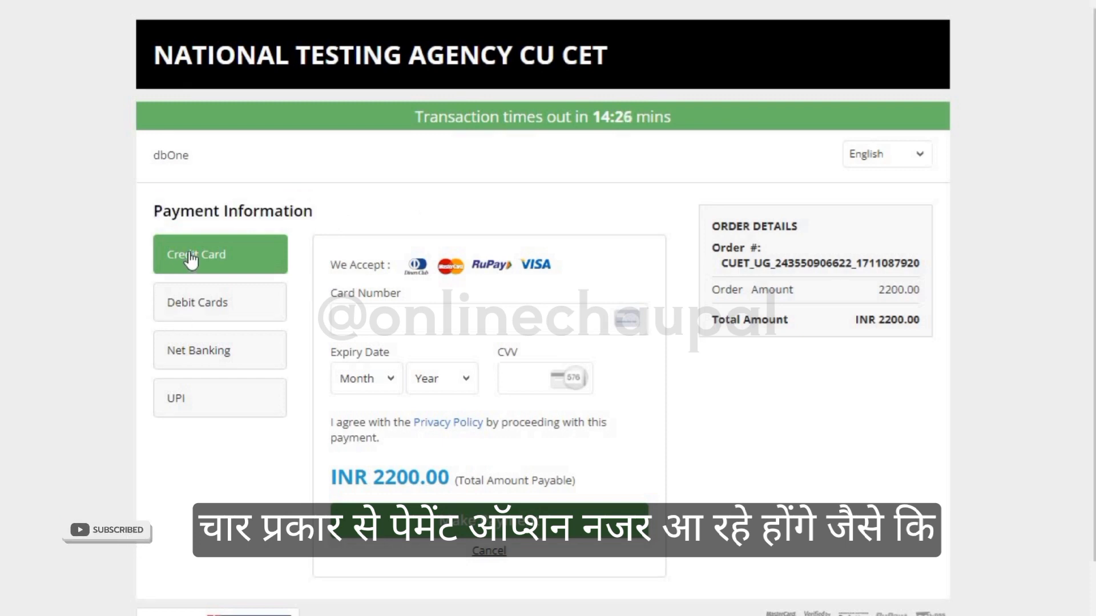
{"action": "left_click", "coordinate": [186, 308]}
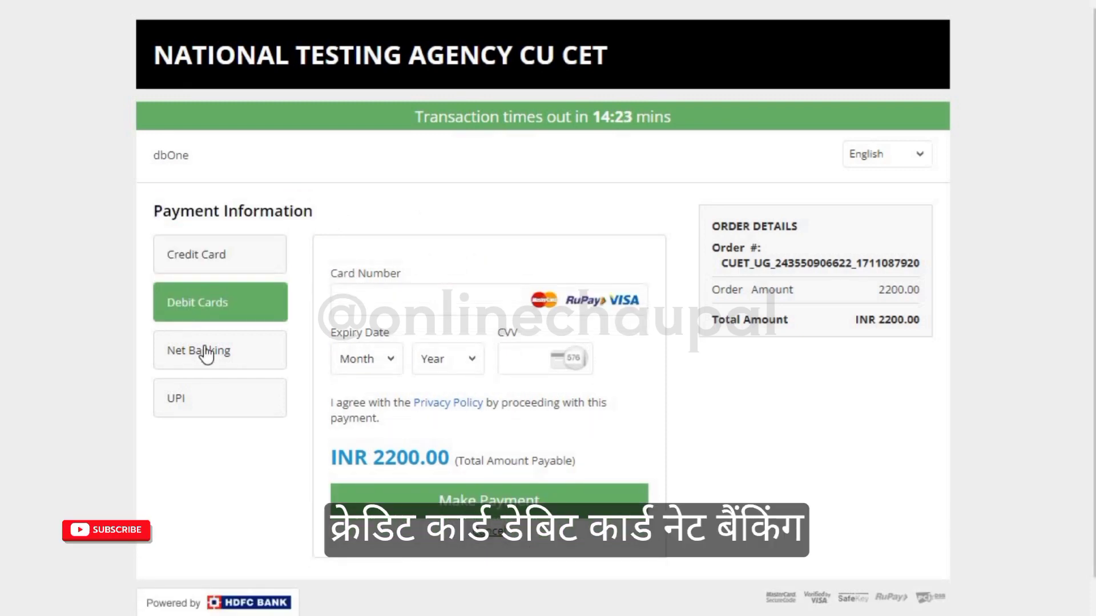
{"action": "left_click", "coordinate": [207, 354]}
{"action": "left_click", "coordinate": [179, 402]}
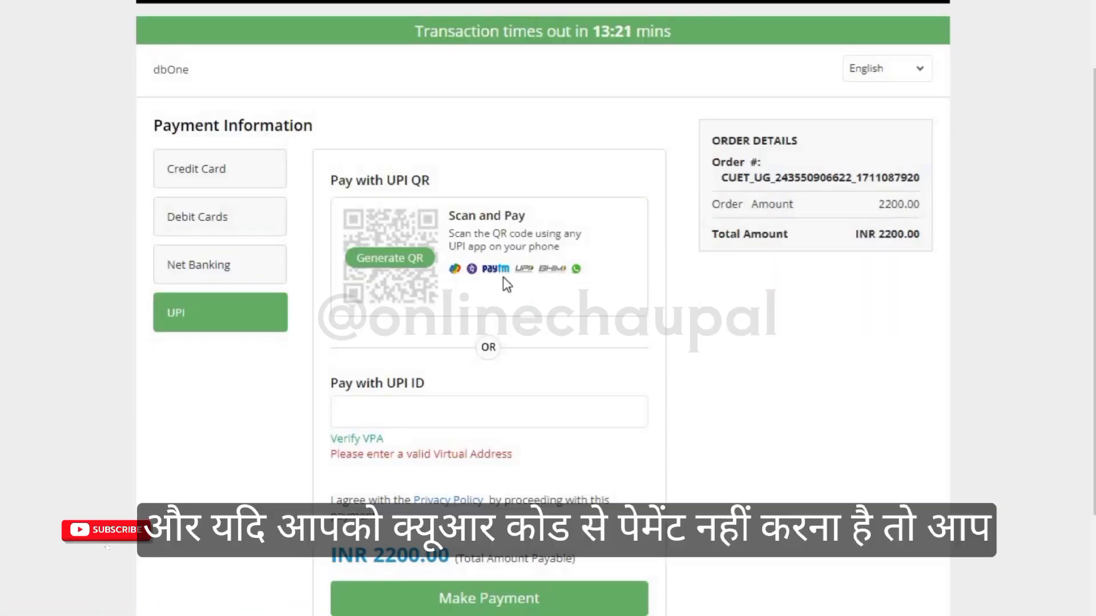
{"action": "mouse_move", "coordinate": [335, 378]}
{"action": "left_mouse_down"}
{"action": "mouse_move", "coordinate": [440, 389]}
{"action": "mouse_move", "coordinate": [331, 383]}
{"action": "left_mouse_up"}
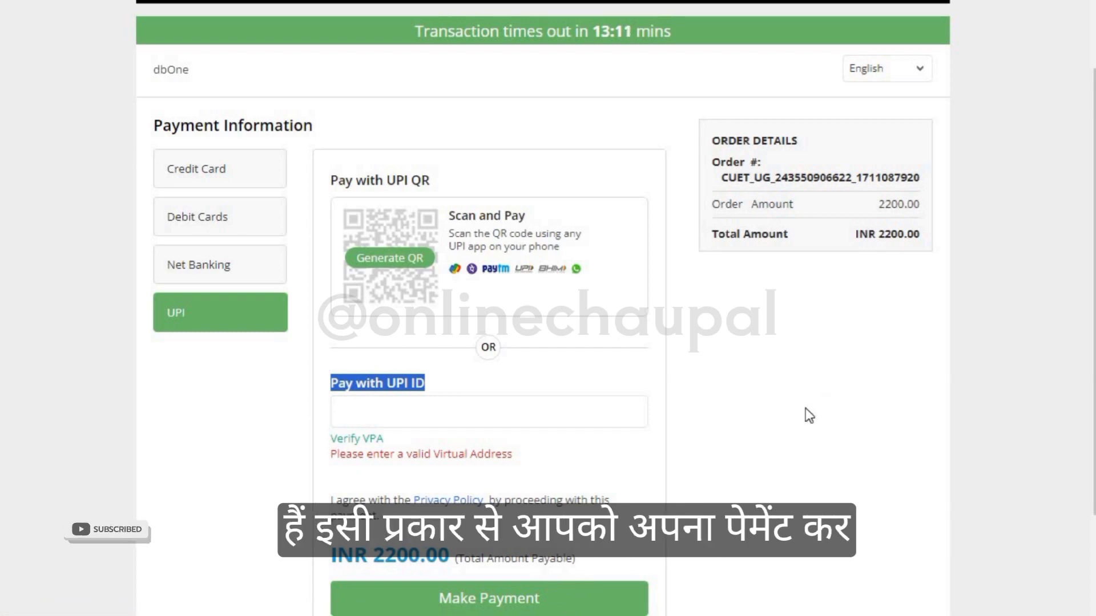
{"action": "left_click", "coordinate": [738, 371]}
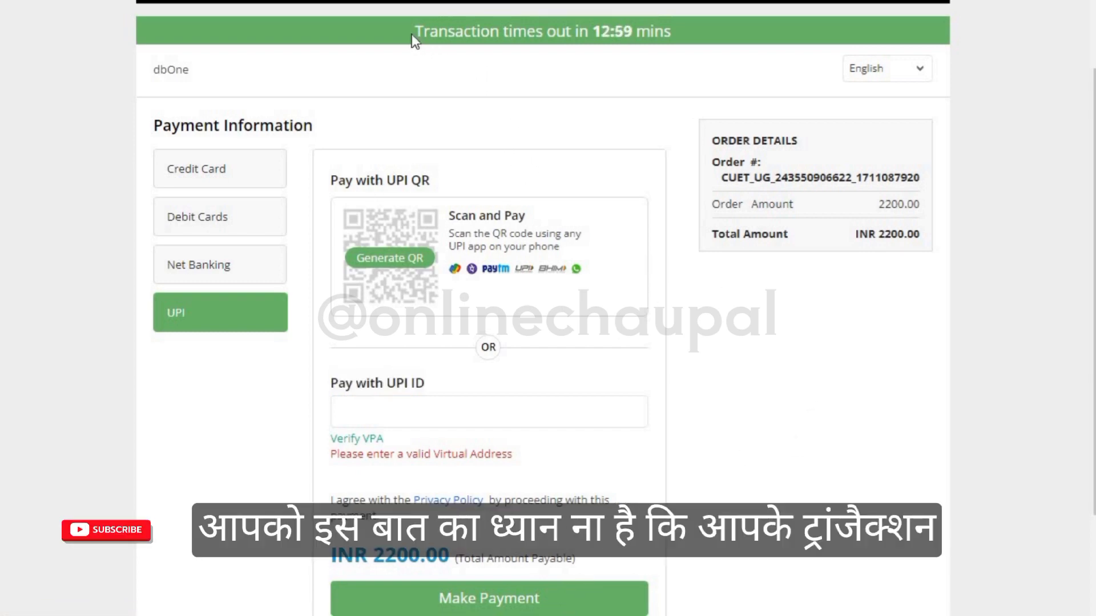
{"action": "left_click_drag", "start_coordinate": [485, 29], "coordinate": [671, 40]}
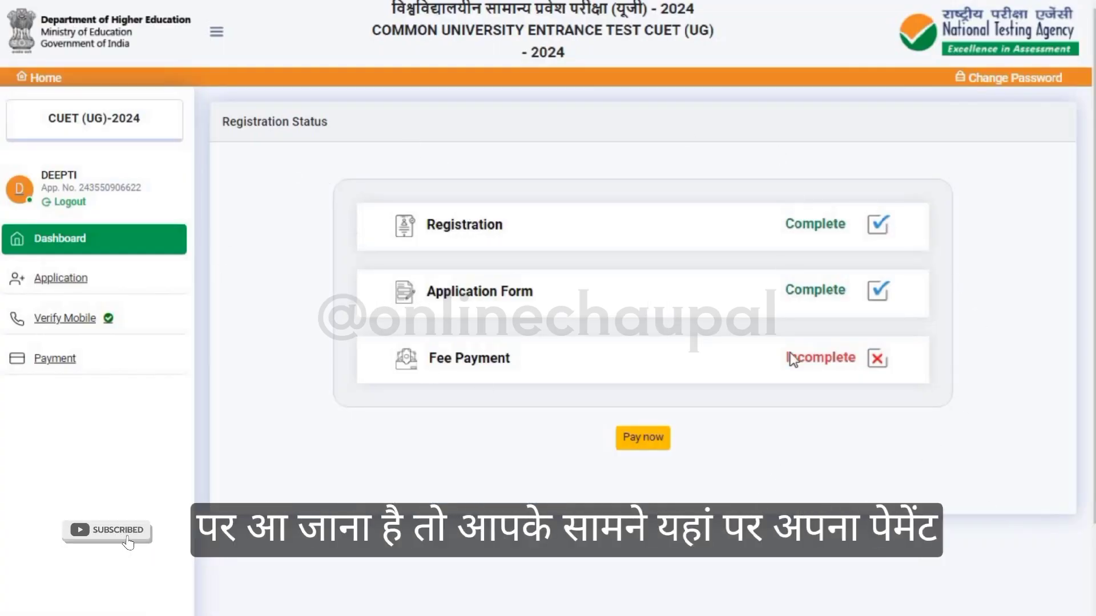
{"action": "left_click_drag", "start_coordinate": [431, 360], "coordinate": [874, 363]}
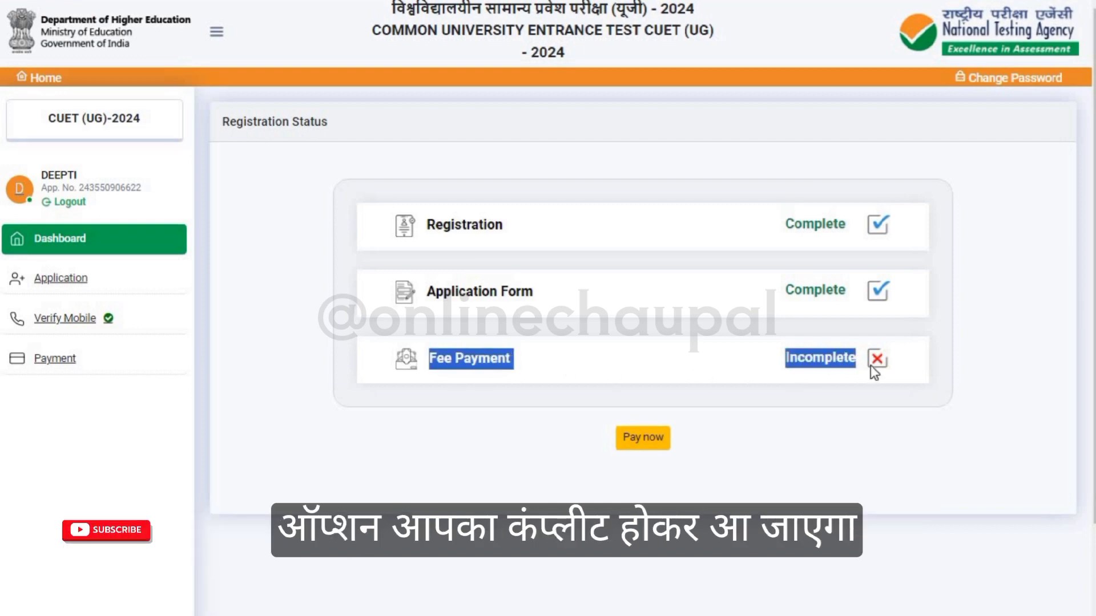
{"action": "left_click", "coordinate": [1015, 385]}
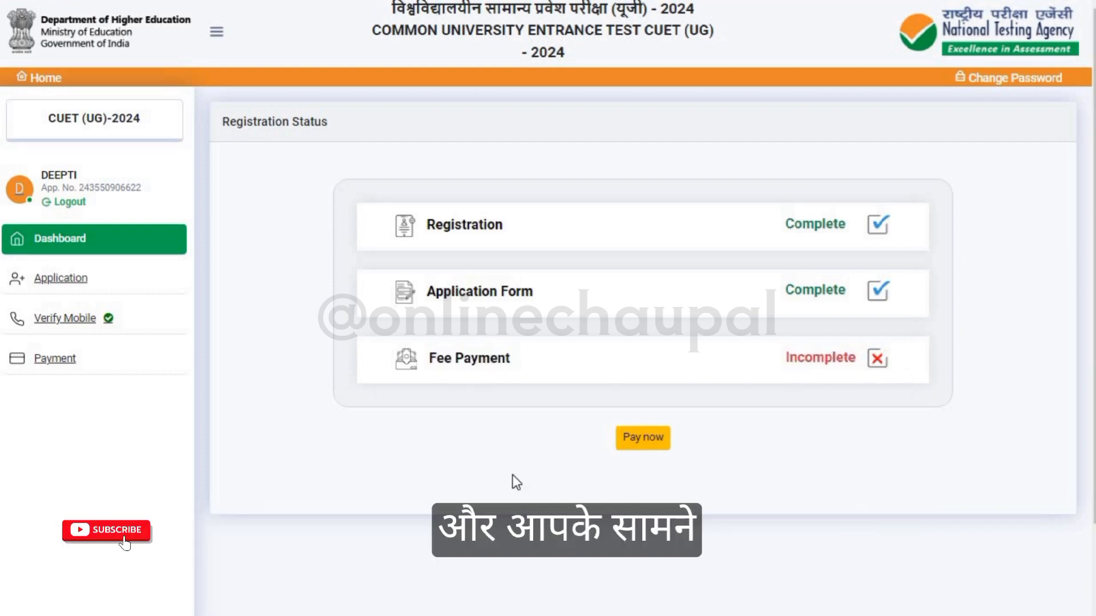